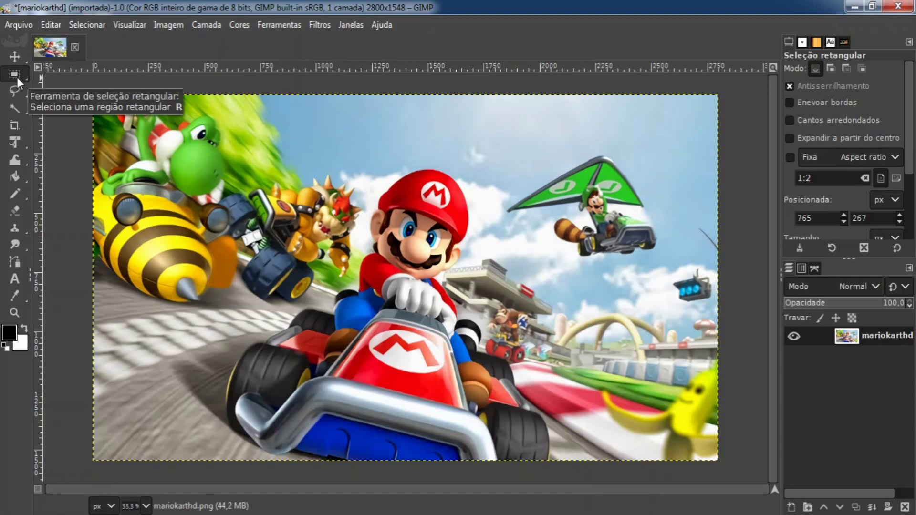
# Examine the tools grouped under rectangular, free and contiguous selection in the toolbox.
pyautogui.press('ctrl')
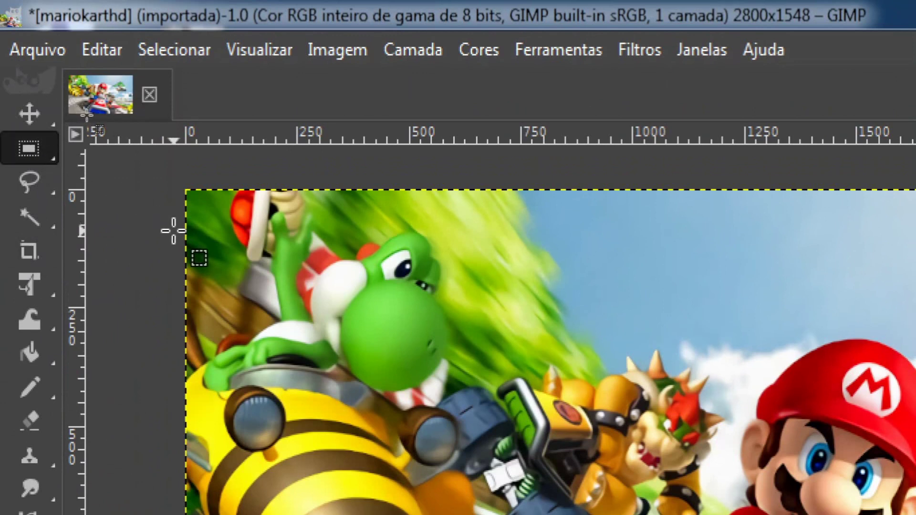
pyautogui.click(9, 115)
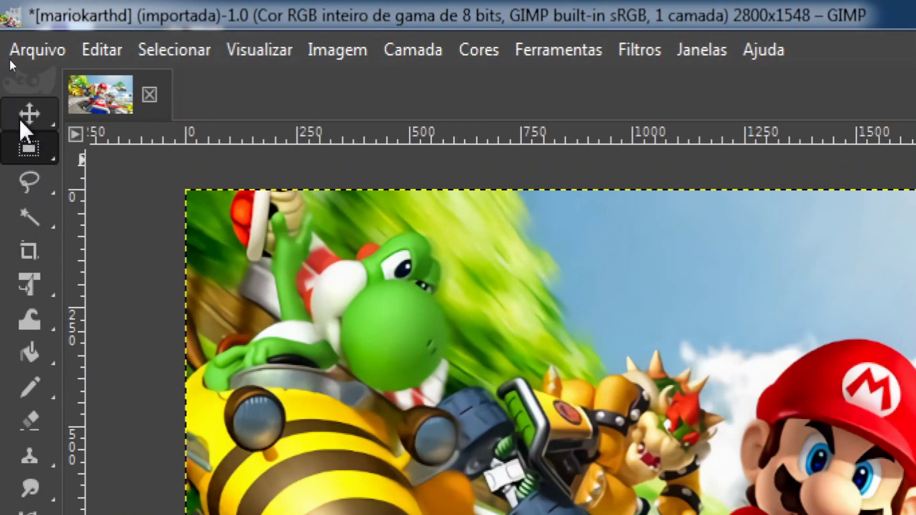
pyautogui.click(27, 217)
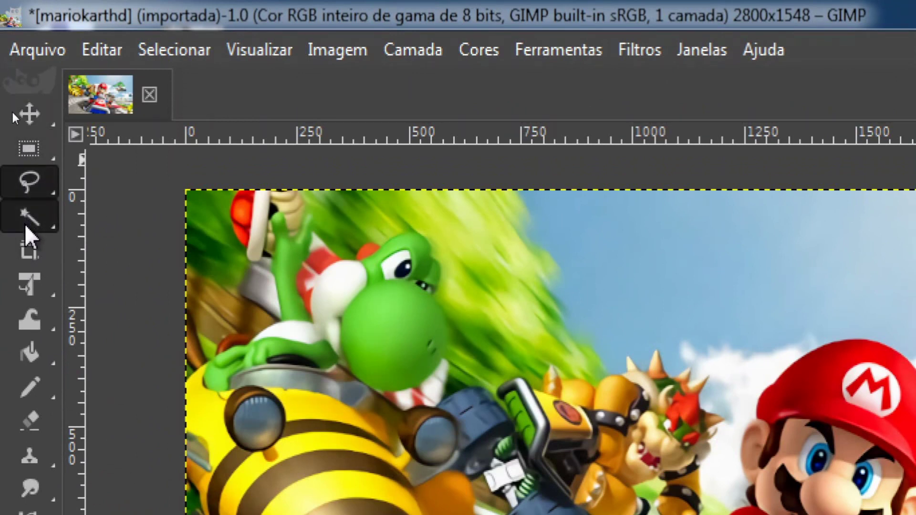
pyautogui.click(28, 150)
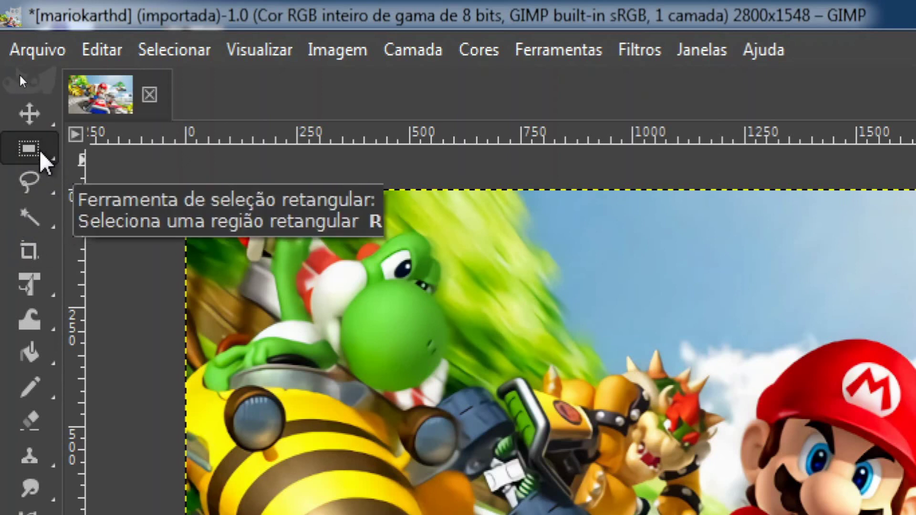
pyautogui.rightClick(39, 150)
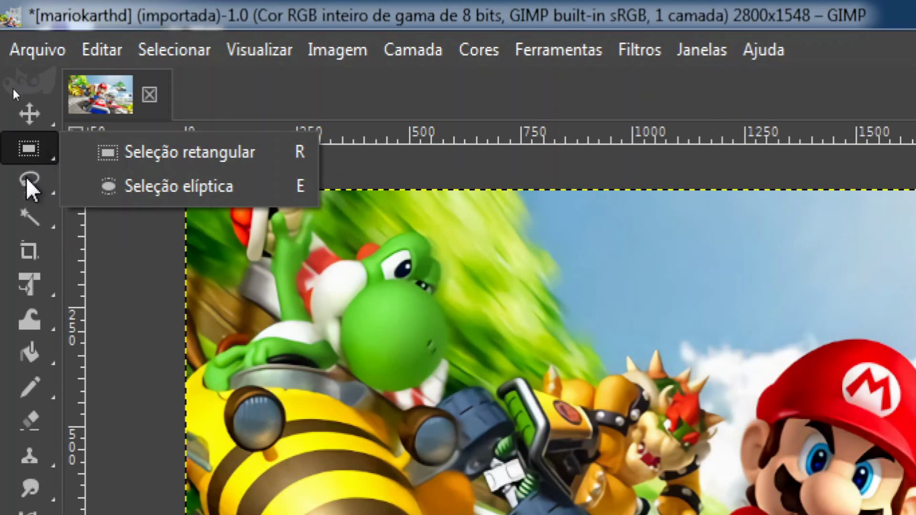
pyautogui.rightClick(36, 187)
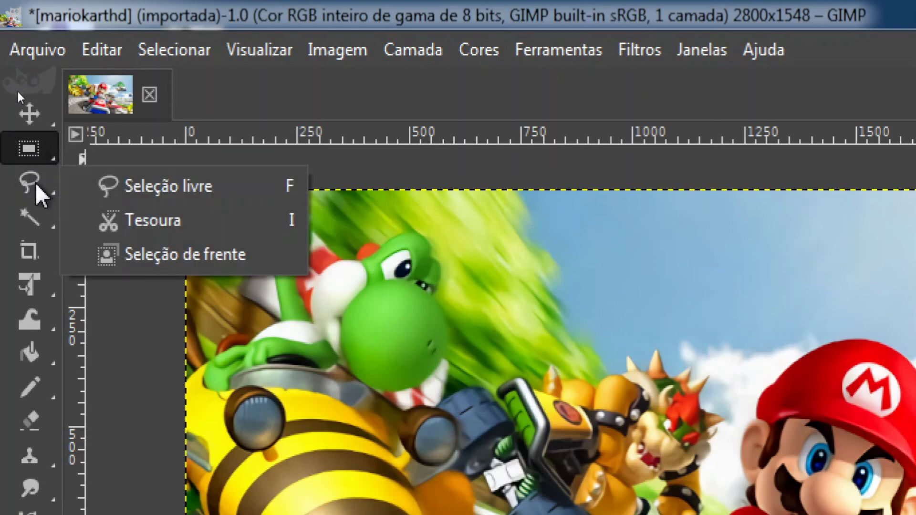
pyautogui.rightClick(27, 217)
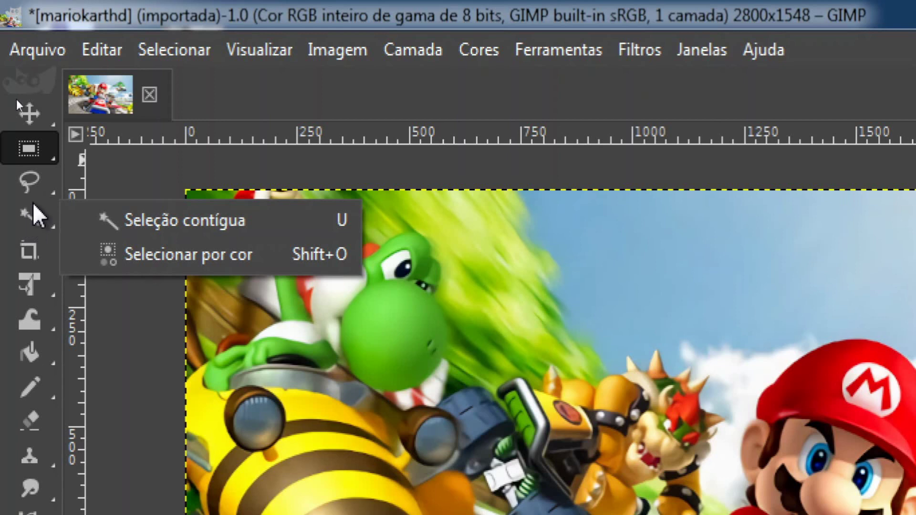
pyautogui.click(31, 181)
pyautogui.click(29, 187)
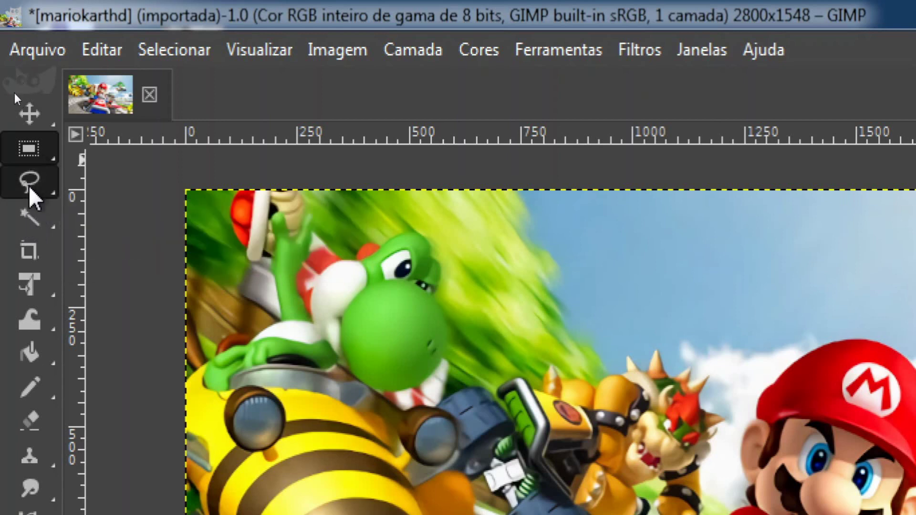
pyautogui.click(32, 213)
pyautogui.click(34, 176)
pyautogui.click(32, 152)
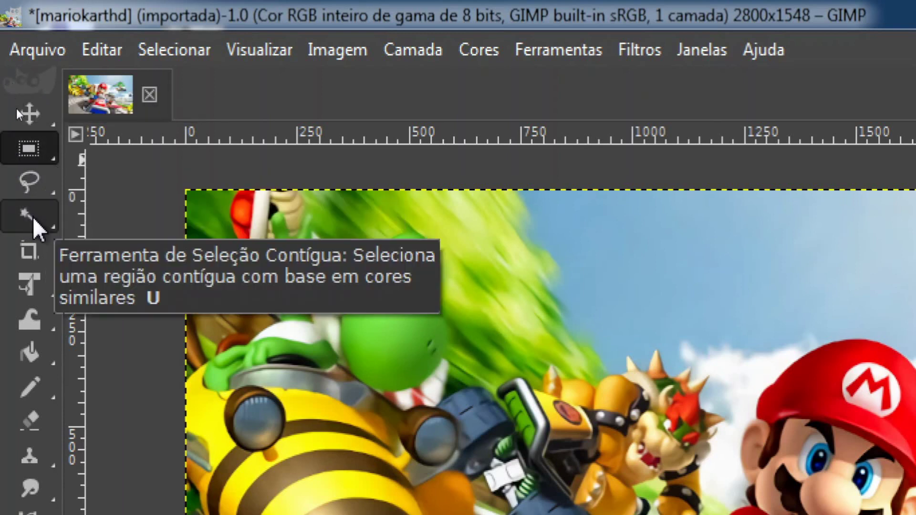
# Try cropping the image to about 543 × 774 px around Mario's head and torso, and undo that crop.
pyautogui.click(32, 259)
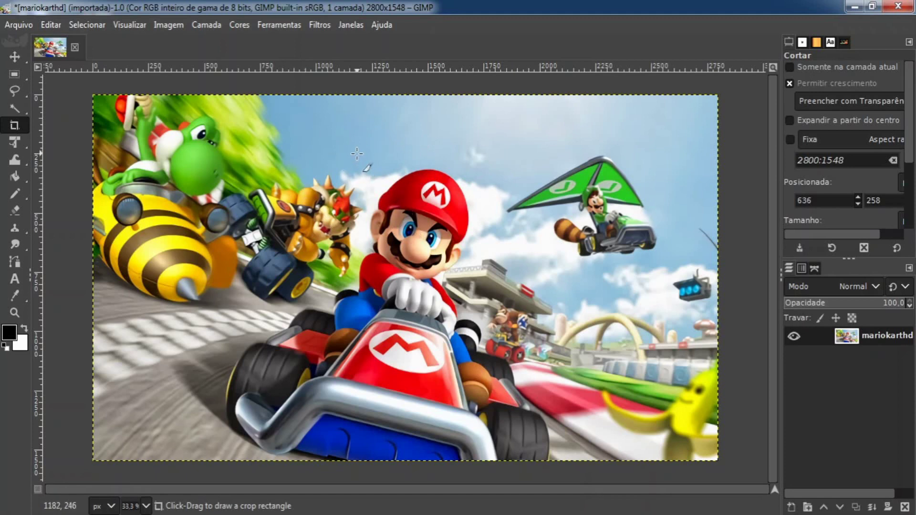
pyautogui.moveTo(357, 151); pyautogui.dragTo(478, 334)
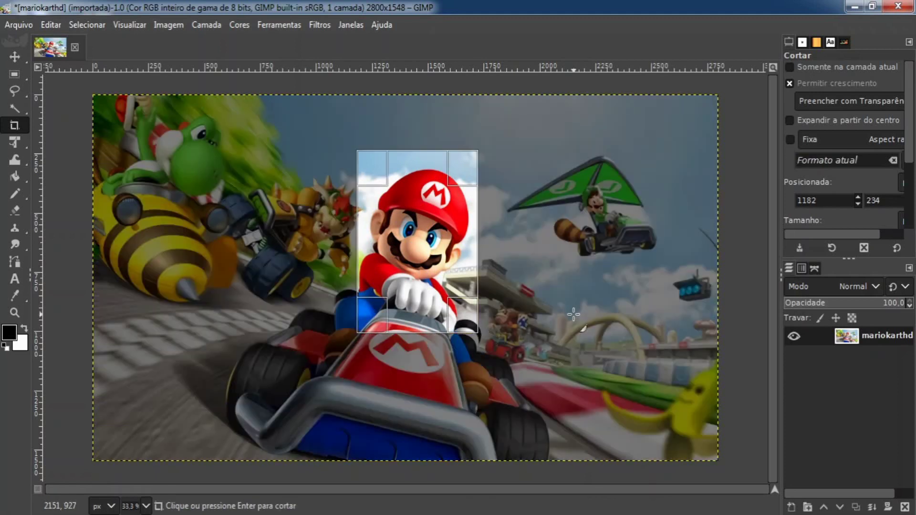
pyautogui.press('Return')
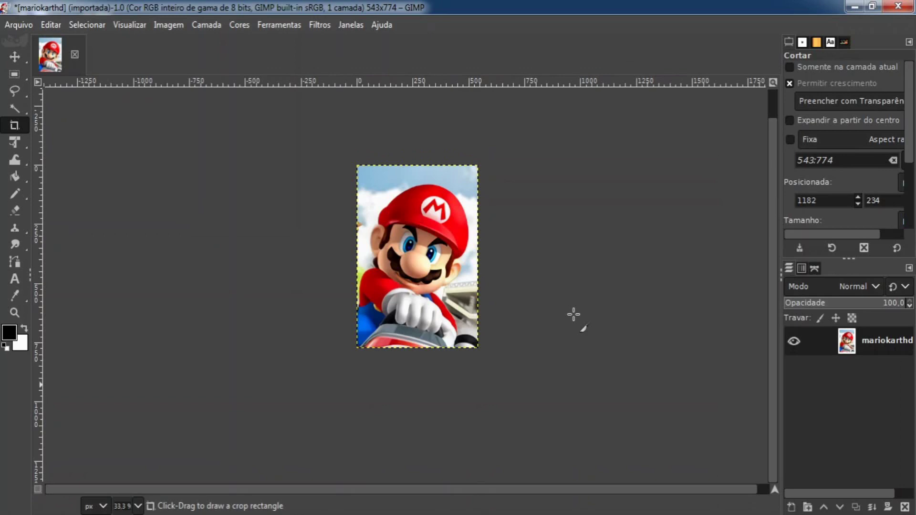
pyautogui.hotkey('ctrl', 'z')
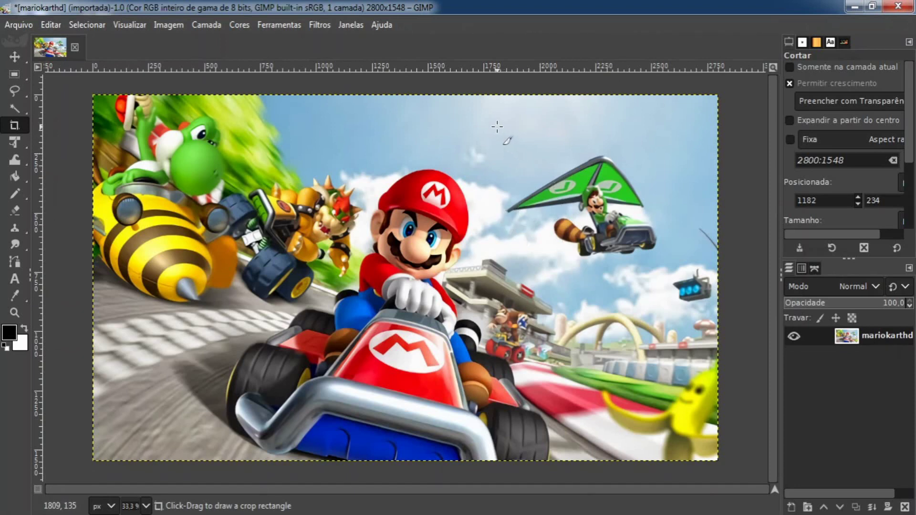
# Crop to the green glider at about 759 × 603 px and crop further to its driver's head at about 159 × 156 px.
pyautogui.moveTo(497, 127); pyautogui.dragTo(667, 269)
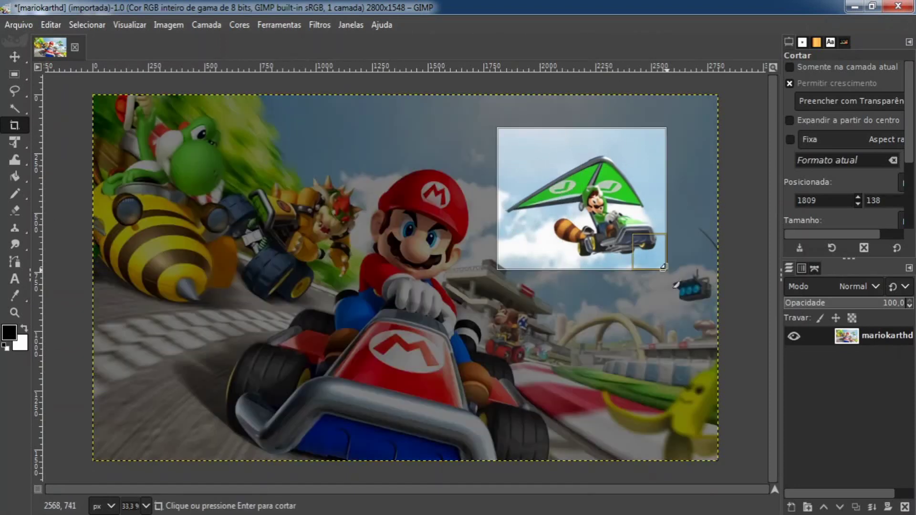
pyautogui.press('Return')
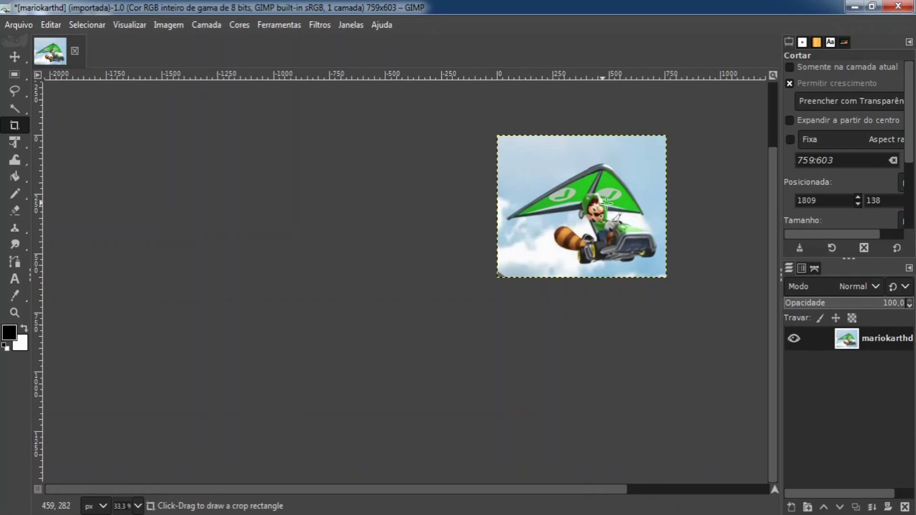
pyautogui.moveTo(578, 189); pyautogui.dragTo(615, 224)
pyautogui.press('Return')
# Crop the glider driver's face to one eye at about 35 × 40 px.
pyautogui.keyDown('ctrl'); pyautogui.scroll(6, 623, 239); pyautogui.keyUp('ctrl')
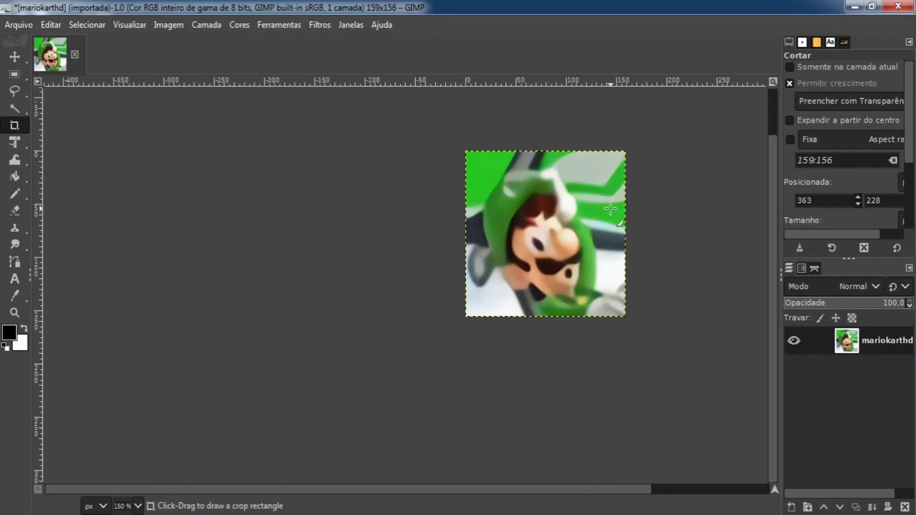
pyautogui.moveTo(429, 233); pyautogui.dragTo(498, 314)
pyautogui.press('Return')
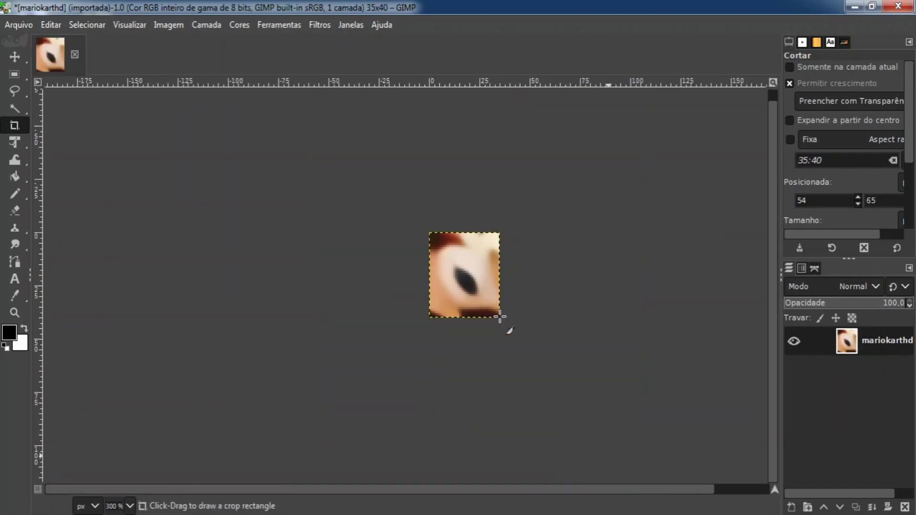
# Undo the eye, head and glider crops to restore the full image.
pyautogui.keyDown('ctrl'); pyautogui.scroll(-4, 503, 315); pyautogui.keyUp('ctrl')
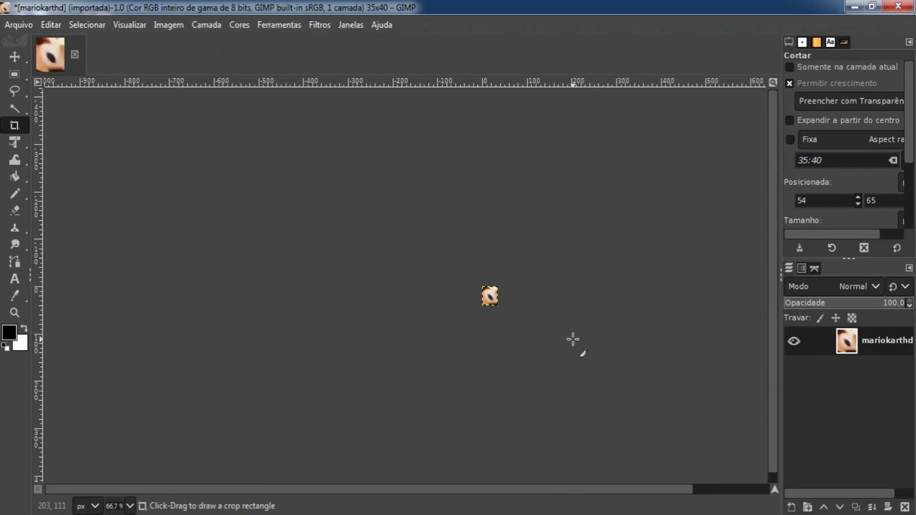
pyautogui.hotkey('ctrl', 'z')
pyautogui.keyDown('ctrl'); pyautogui.scroll(-2, 573, 340); pyautogui.keyUp('ctrl')
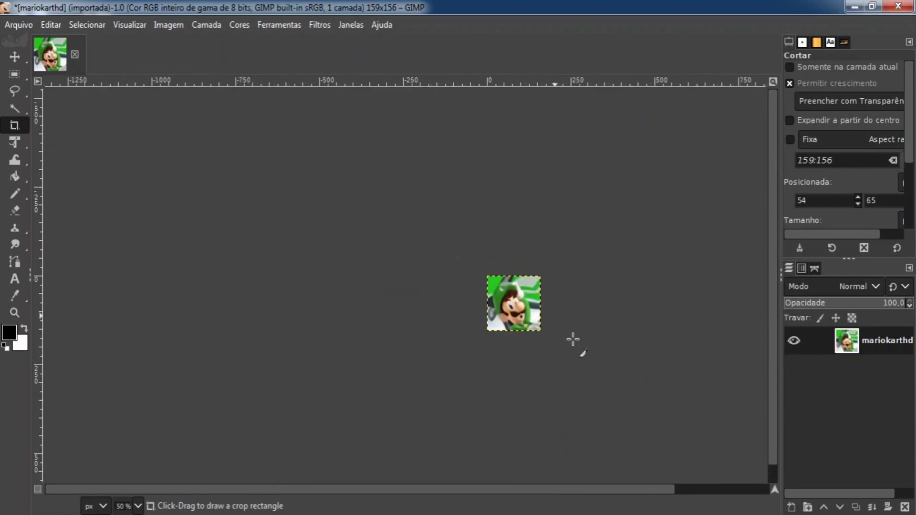
pyautogui.hotkey('ctrl', 'z')
pyautogui.hotkey('ctrl', 'z')
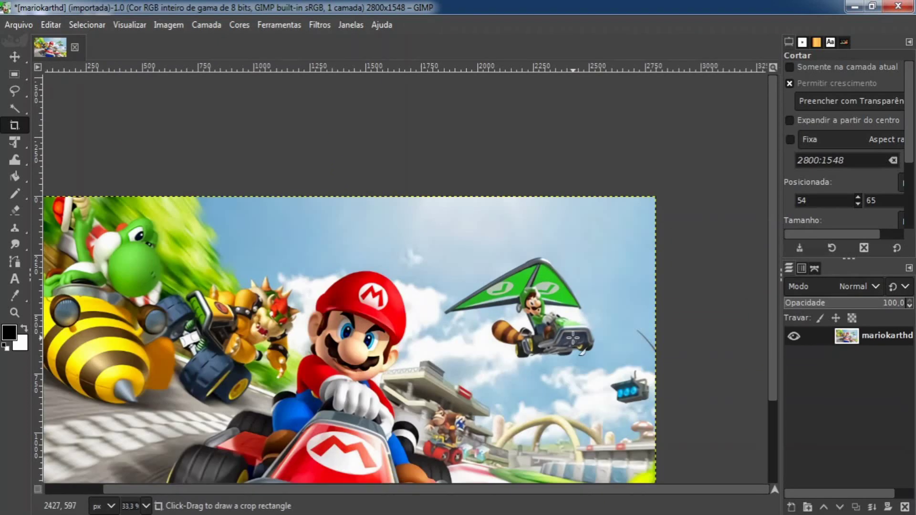
pyautogui.moveTo(552, 331); pyautogui.dragTo(603, 237)
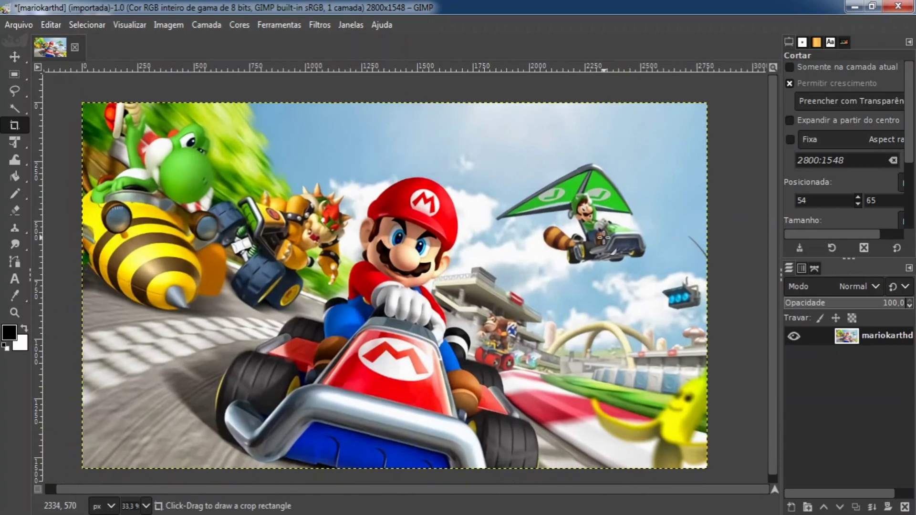
# Redo the glider, head and eye crops and undo them again, repeating this back and forth until the full image is restored.
pyautogui.hotkey('ctrl', 'y')
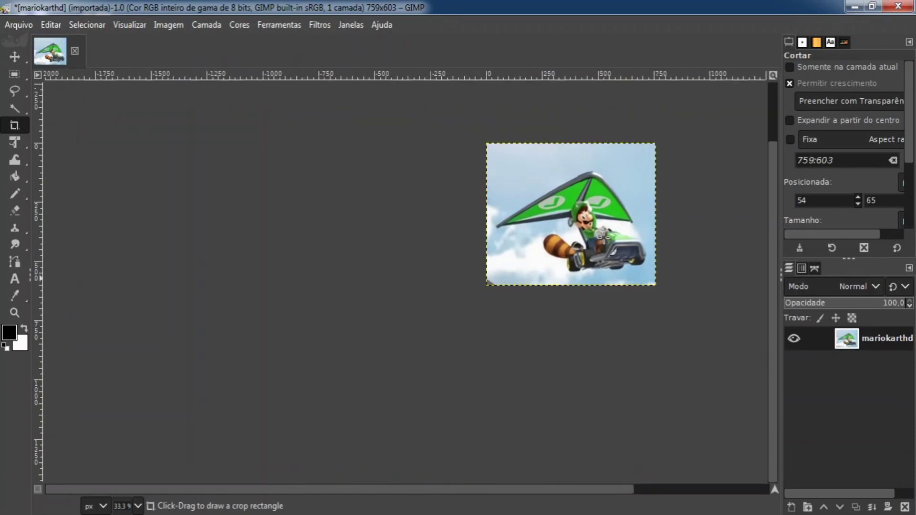
pyautogui.hotkey('ctrl', 'y')
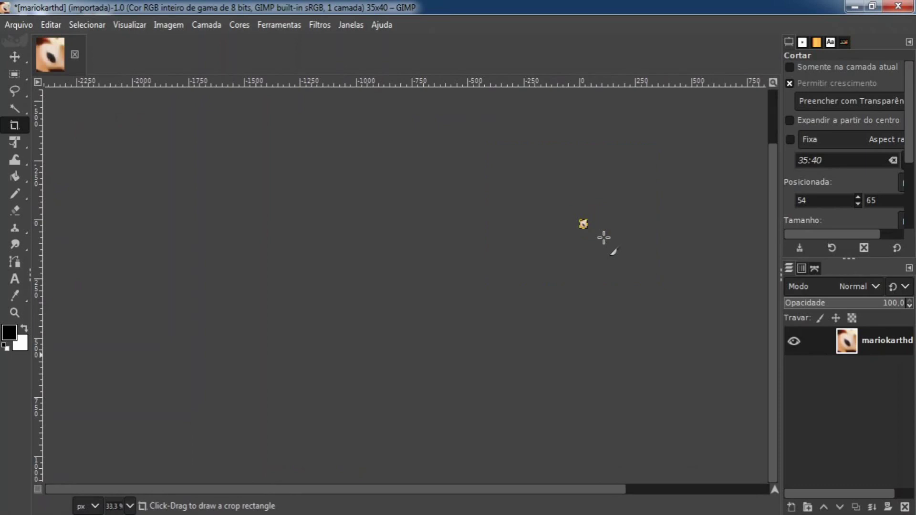
pyautogui.hotkey('ctrl', 'z')
pyautogui.hotkey('ctrl', 'z')
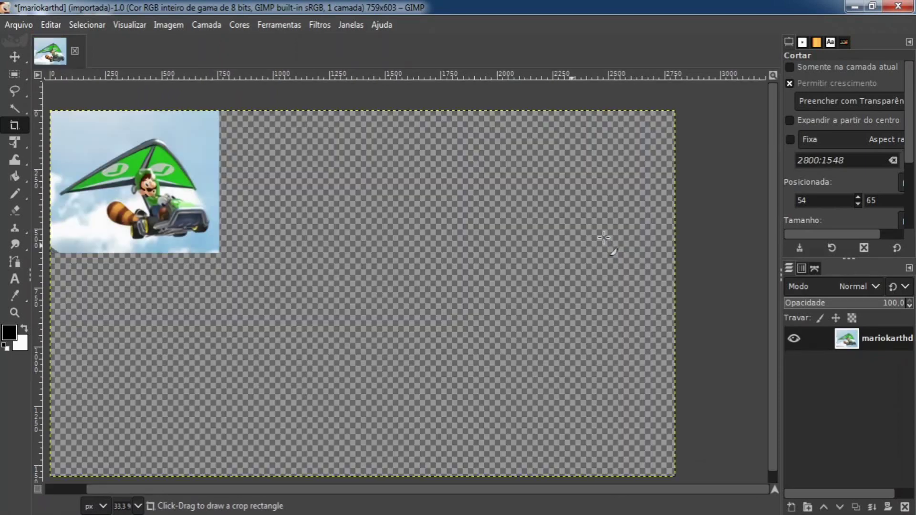
pyautogui.hotkey('ctrl', 'y')
pyautogui.hotkey('ctrl', 'y')
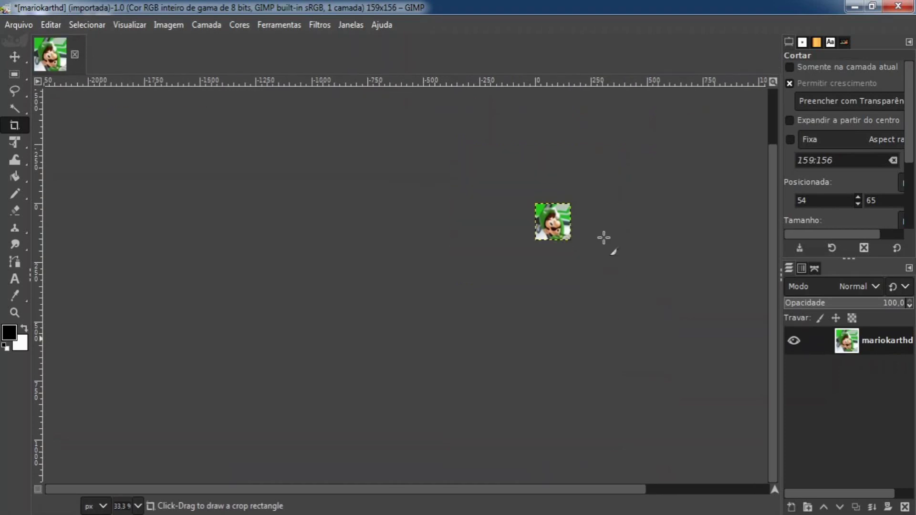
pyautogui.hotkey('ctrl', 'z')
pyautogui.hotkey('ctrl', 'z')
pyautogui.scroll(-1, 447, 216)
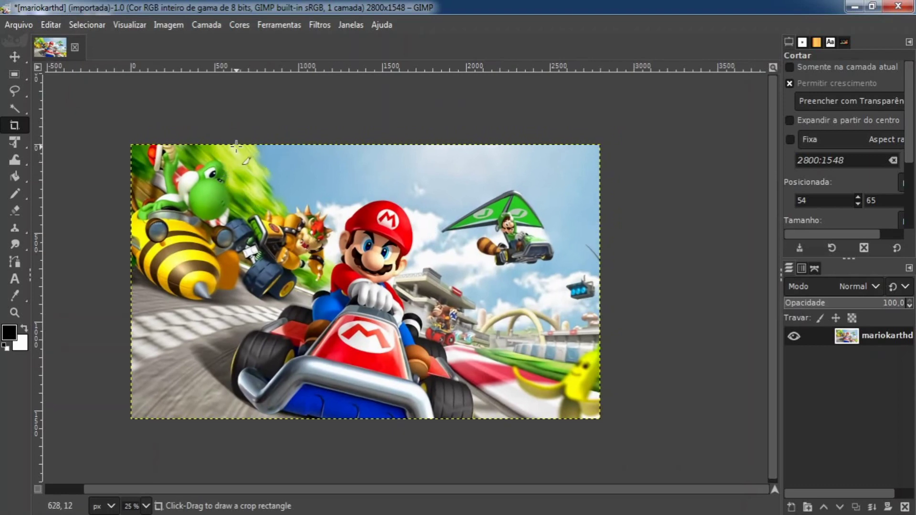
# Crop the image to about 1376 × 1524 px around Mario and his kart.
pyautogui.moveTo(236, 147); pyautogui.dragTo(478, 431)
pyautogui.press('Return')
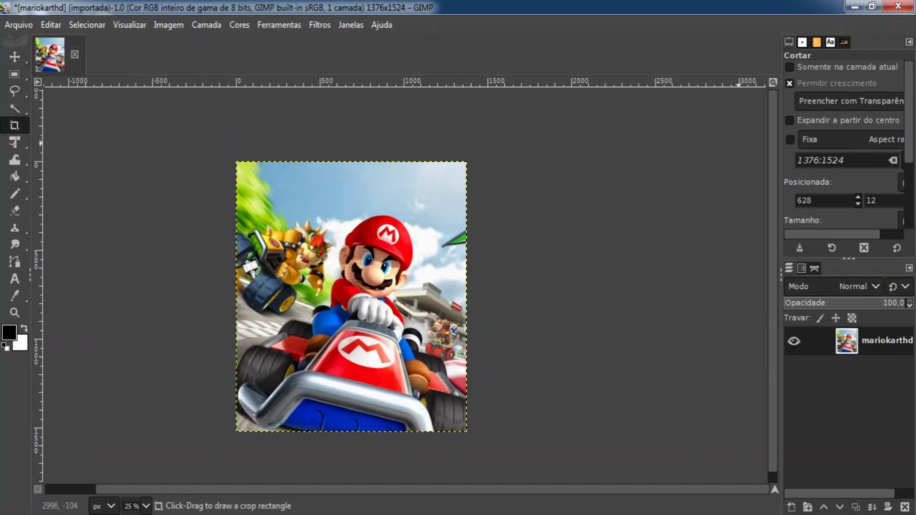
# Enlarge the canvas to about 3531 × 1953 px by cropping beyond the image borders with growth allowed.
pyautogui.click(790, 83)
pyautogui.click(789, 83)
pyautogui.scroll(-1, 638, 180)
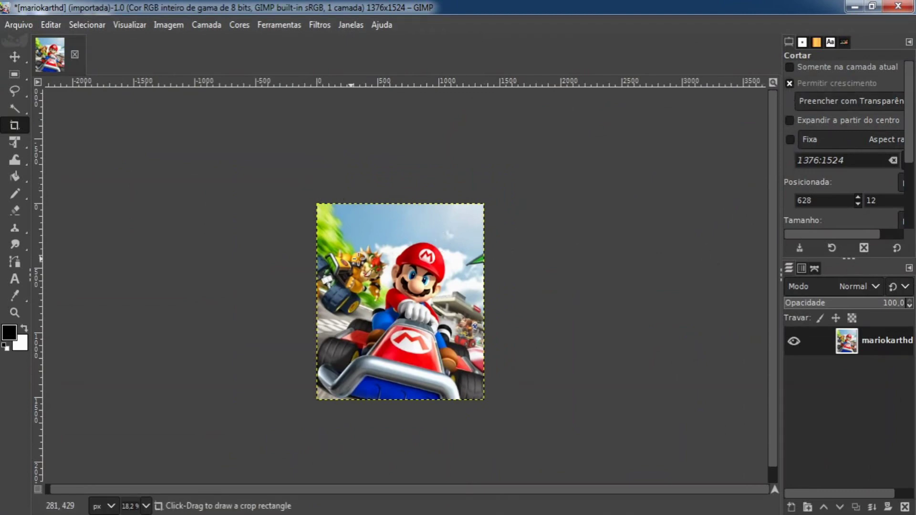
pyautogui.moveTo(273, 171); pyautogui.dragTo(703, 424)
pyautogui.press('Return')
pyautogui.scroll(3, 561, 358)
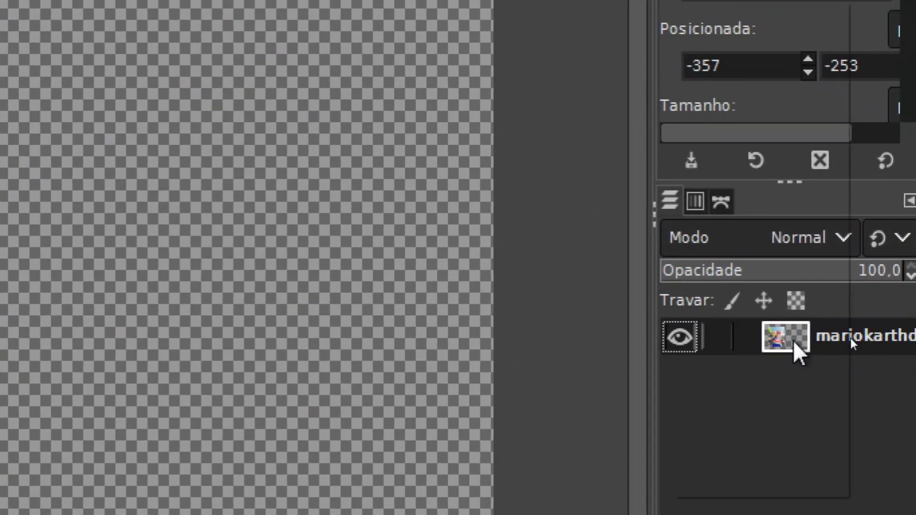
# Try flattening the image onto a white background, and undo the flattening.
pyautogui.rightClick(831, 341)
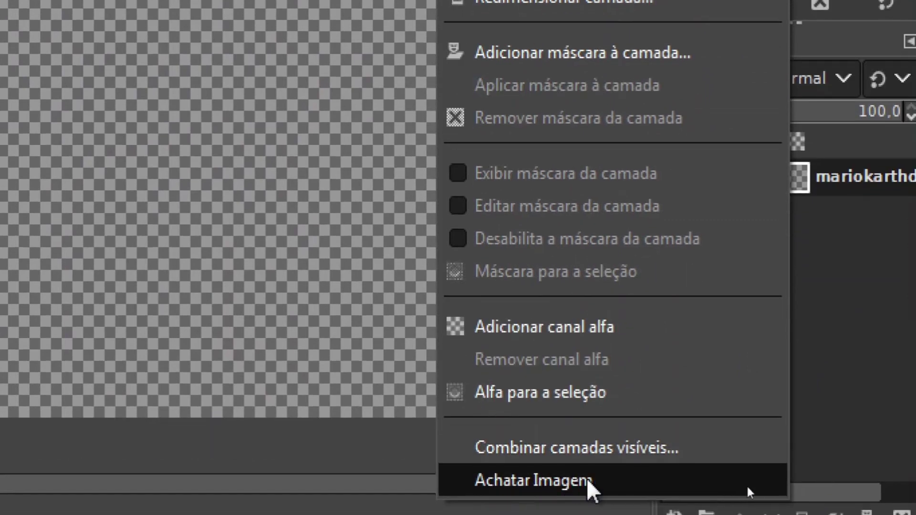
pyautogui.click(590, 483)
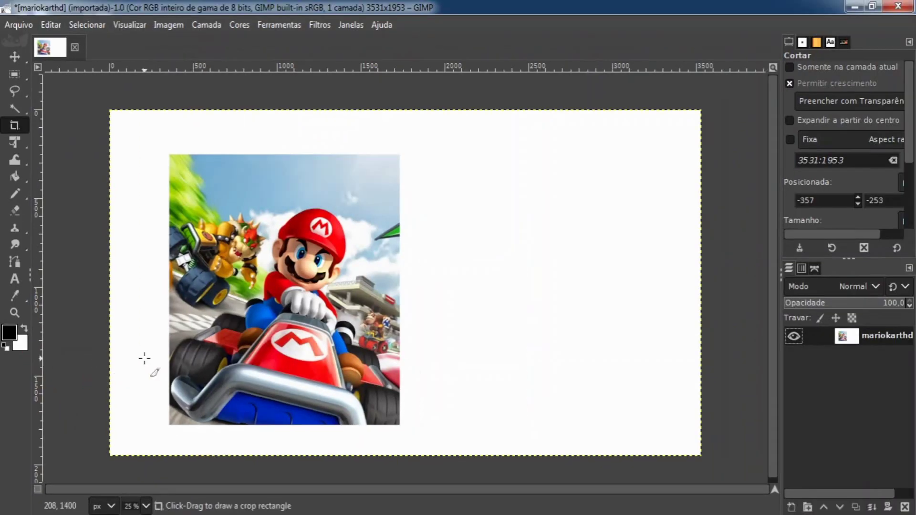
pyautogui.hotkey('ctrl', 'z')
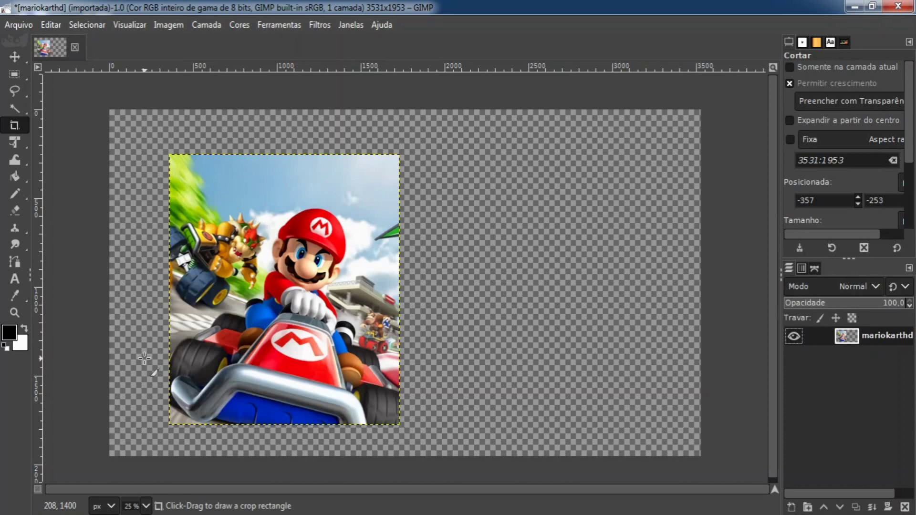
# Swap the foreground and background colours and flatten the image onto a black background.
pyautogui.click(25, 329)
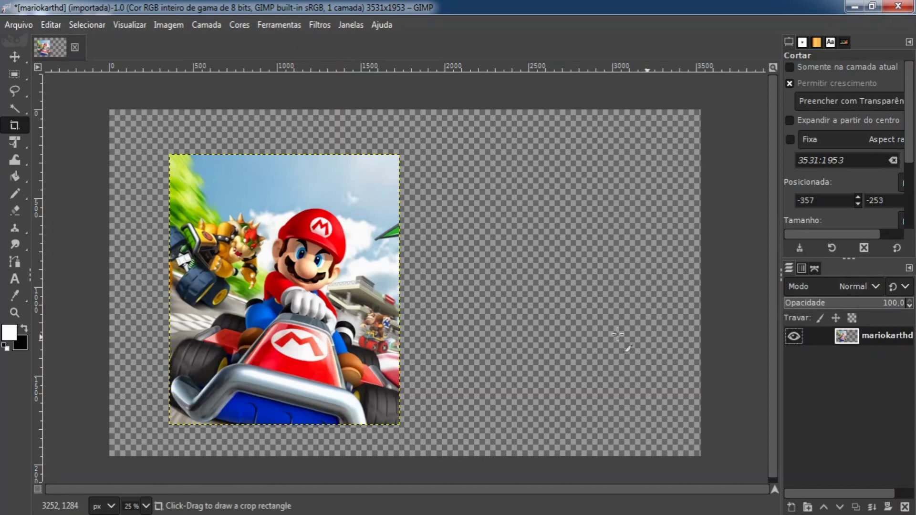
pyautogui.rightClick(847, 335)
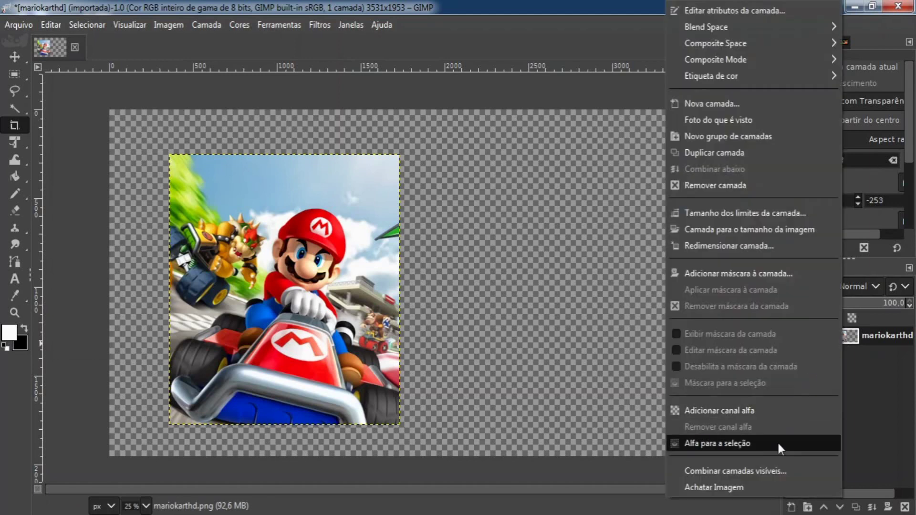
pyautogui.click(775, 488)
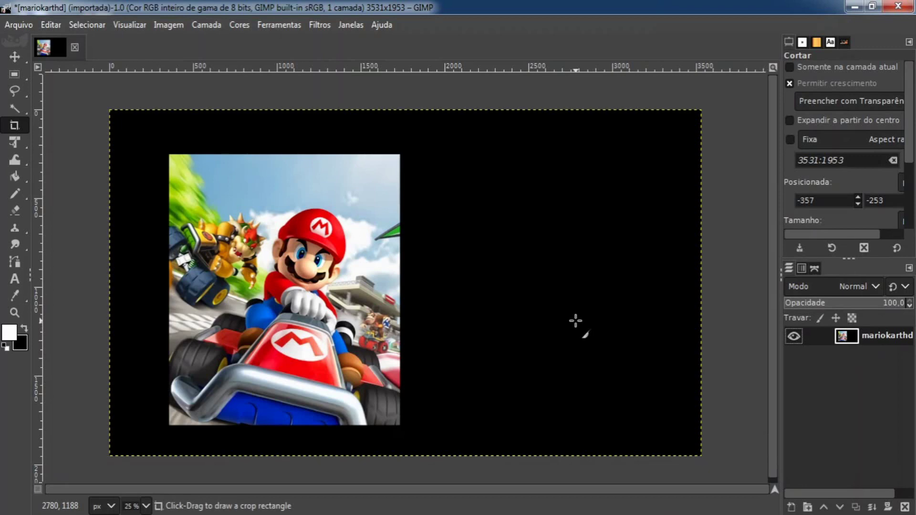
pyautogui.rightClick(850, 336)
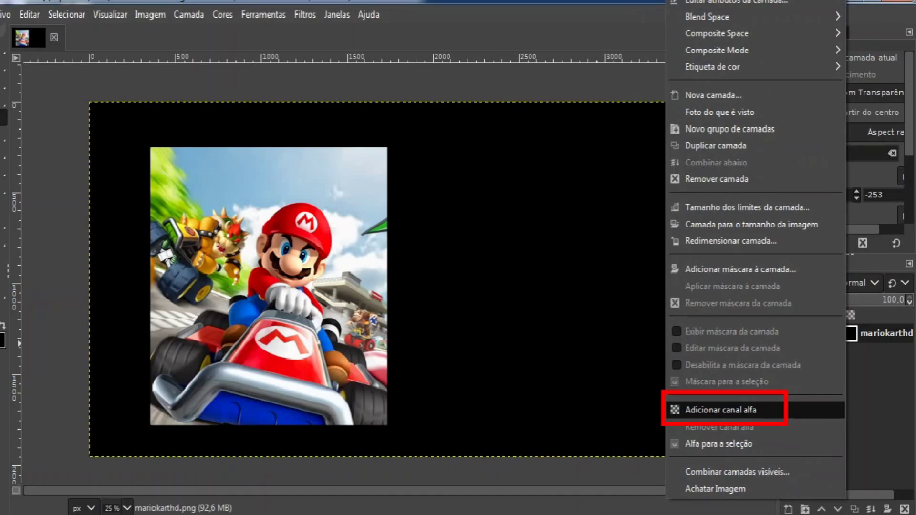
pyautogui.click(534, 374)
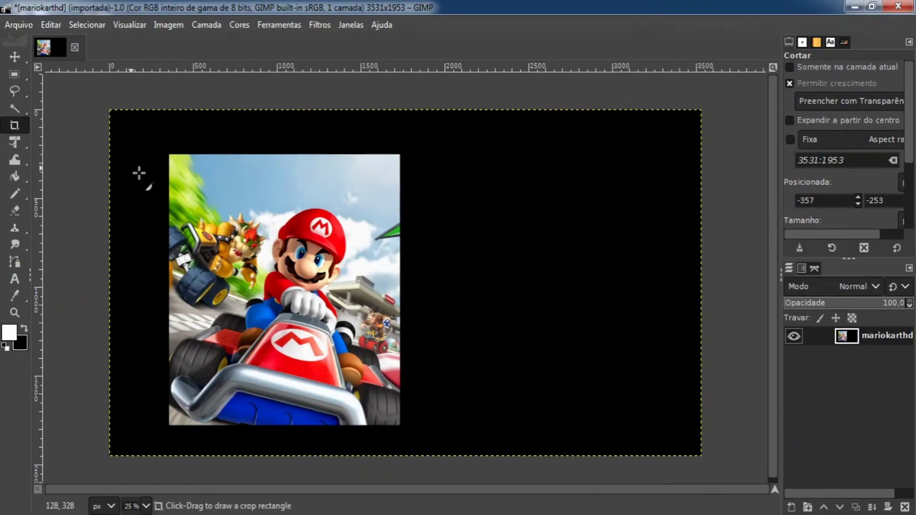
# Draw a rectangular selection around Mario's head in the photo, starting at about 886, 570 px.
pyautogui.click(15, 74)
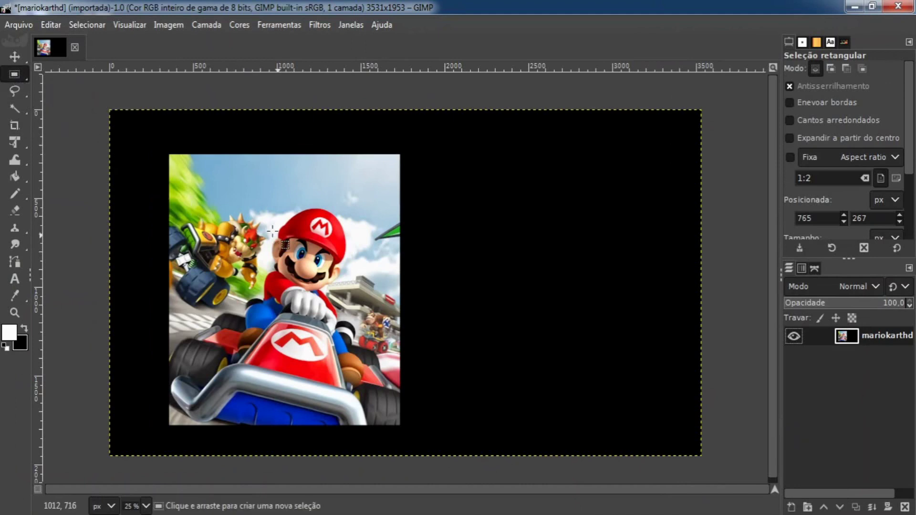
pyautogui.scroll(2, 317, 260)
pyautogui.moveTo(332, 243); pyautogui.dragTo(337, 288)
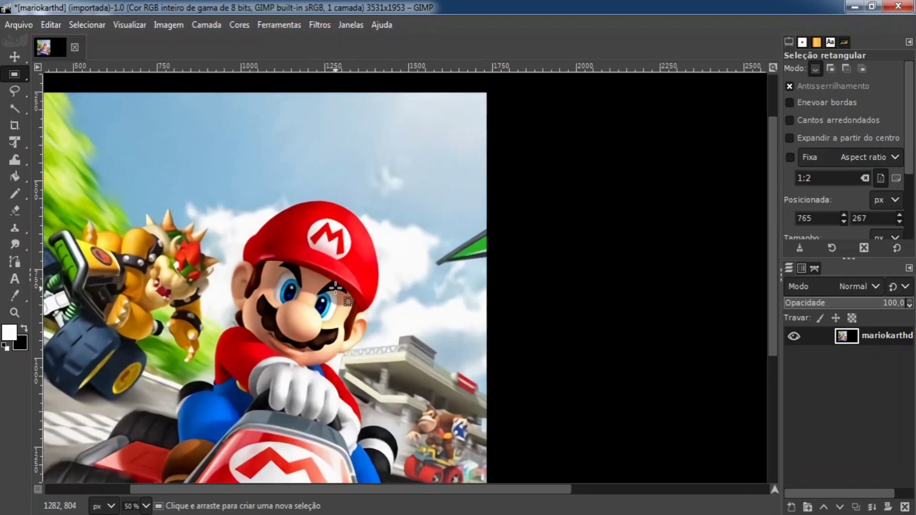
pyautogui.moveTo(203, 206); pyautogui.dragTo(386, 360)
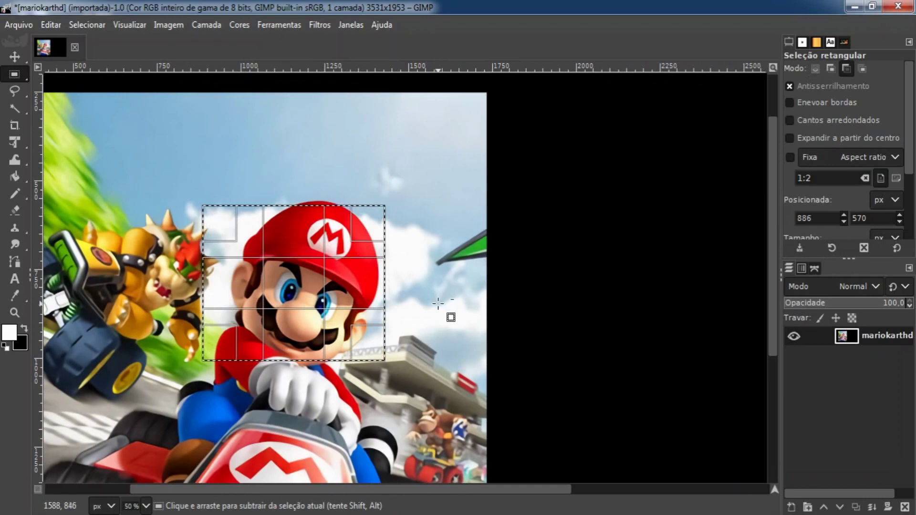
# Duplicate the selected head with copy and paste, place the copy in the black area beside the photo's upper part and anchor it.
pyautogui.hotkey('ctrl', 'c')
pyautogui.hotkey('ctrl', 'v')
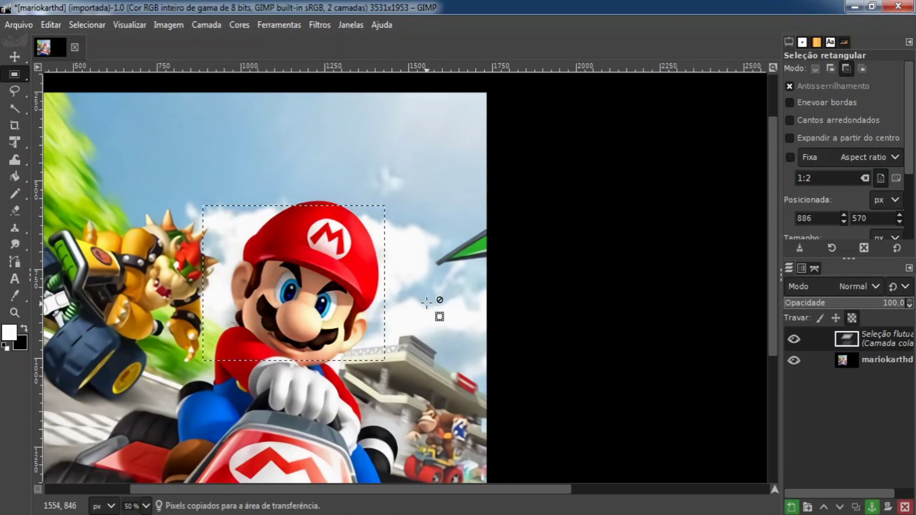
pyautogui.moveTo(339, 299); pyautogui.dragTo(647, 187)
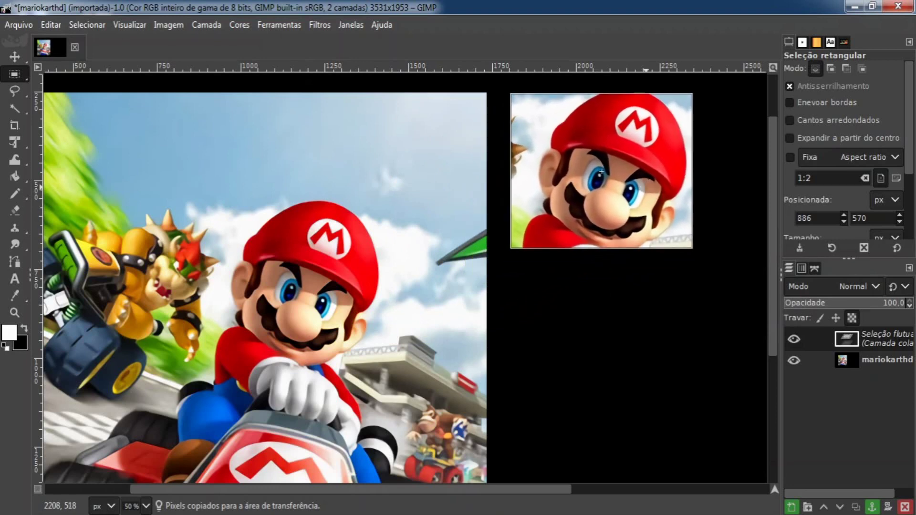
pyautogui.click(614, 307)
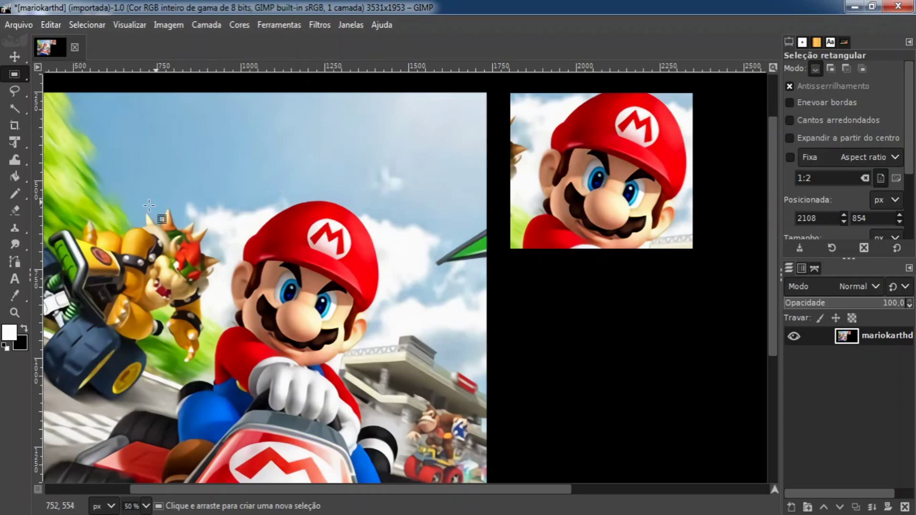
pyautogui.moveTo(186, 186); pyautogui.dragTo(406, 370)
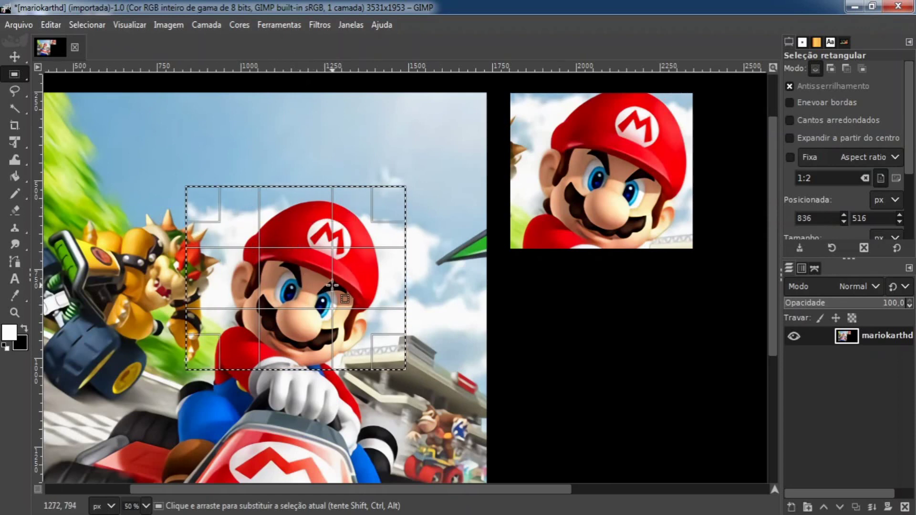
pyautogui.hotkey('ctrl', 'shift', 'a')
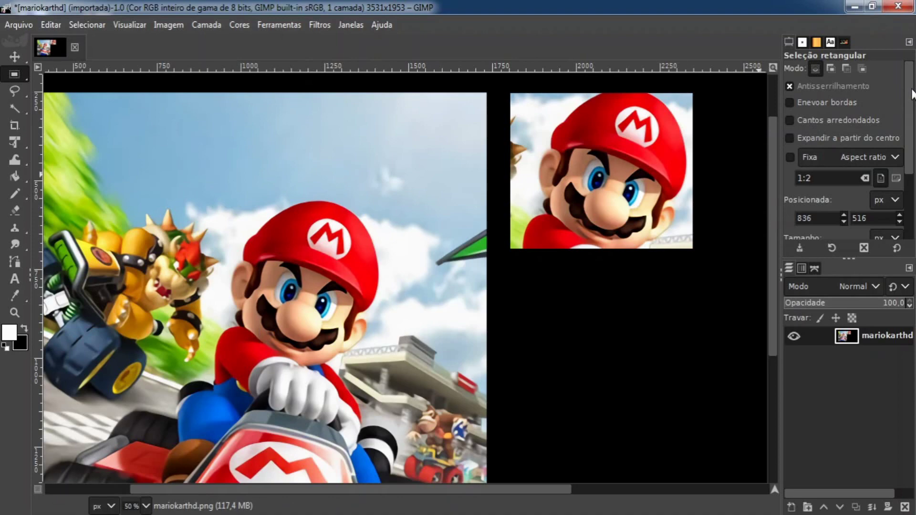
pyautogui.press('ctrl')
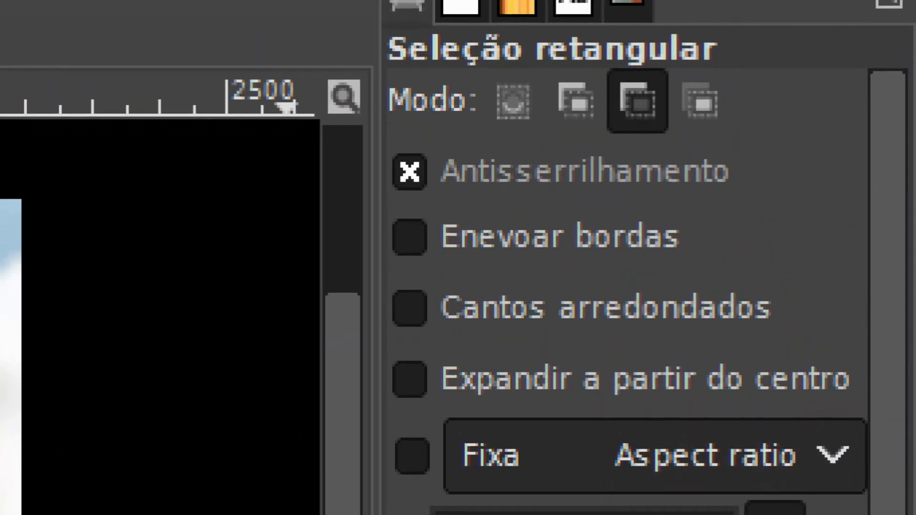
pyautogui.click(845, 38)
pyautogui.moveTo(366, 23); pyautogui.dragTo(801, 111)
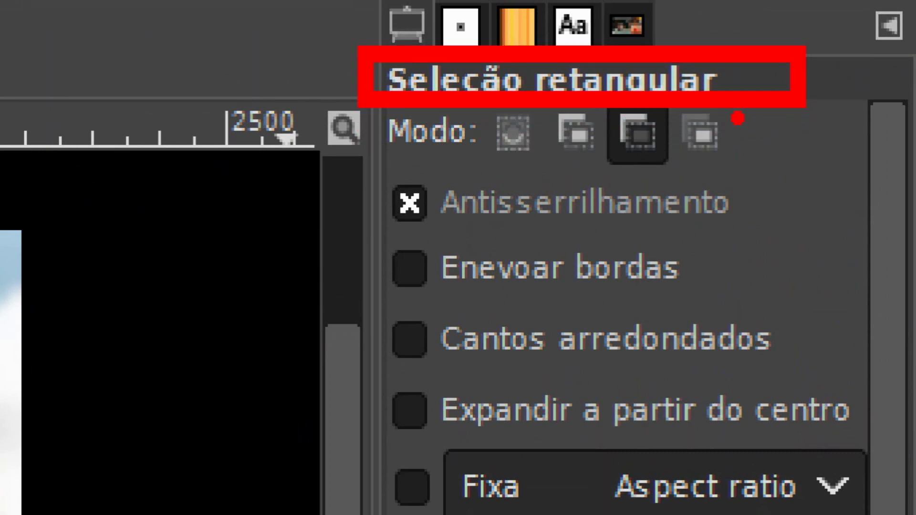
pyautogui.moveTo(735, 119)
pyautogui.mouseDown()
pyautogui.moveTo(743, 143)
pyautogui.moveTo(795, 123)
pyautogui.mouseUp()
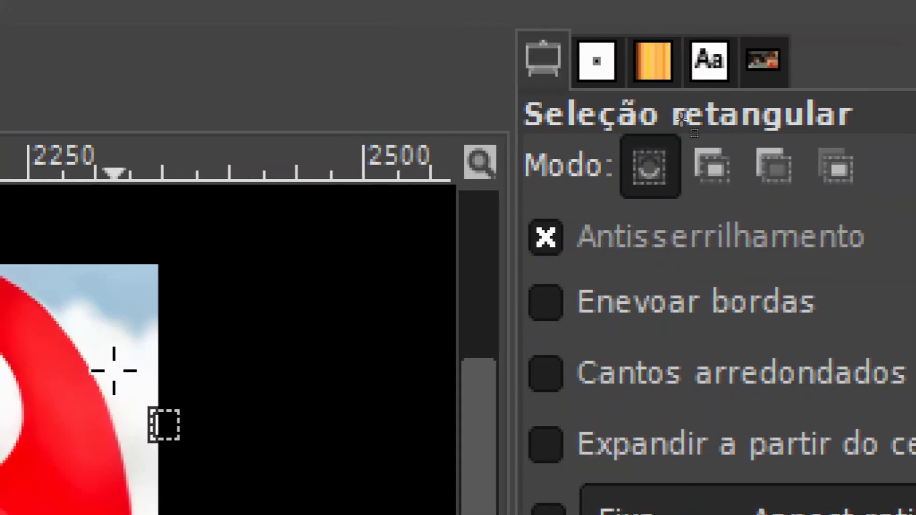
pyautogui.press('ctrl')
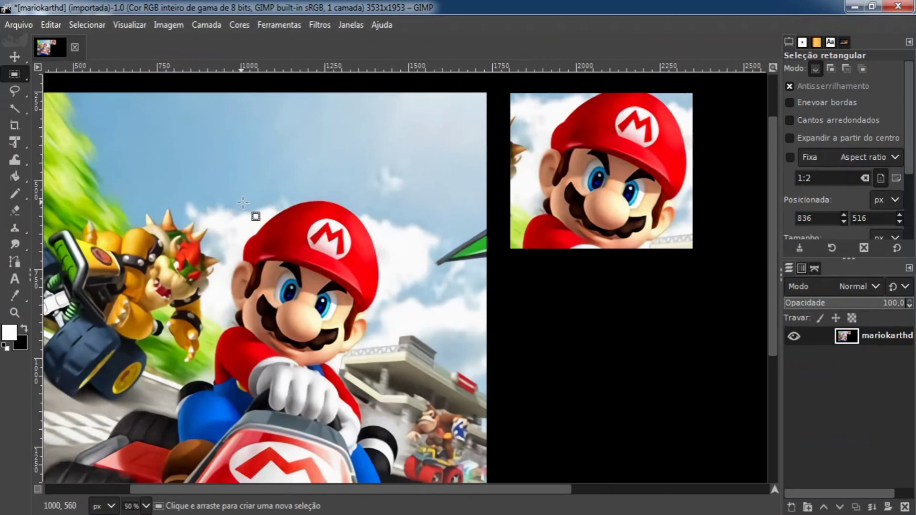
# Select a rectangle over Mario's head from about 966, 536 px and add an overlapping rectangle starting at about 1178, 772 px.
pyautogui.moveTo(229, 193); pyautogui.dragTo(370, 336)
pyautogui.press('shift')
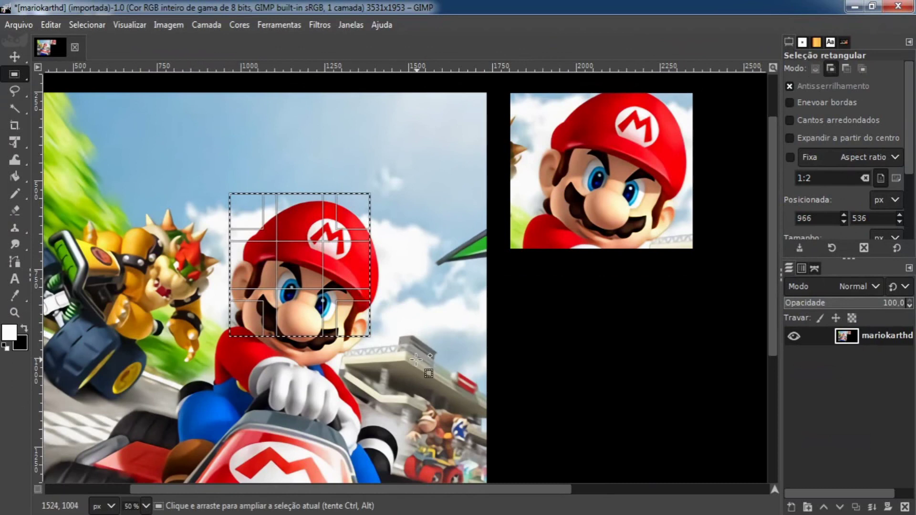
pyautogui.moveTo(422, 382); pyautogui.dragTo(300, 278)
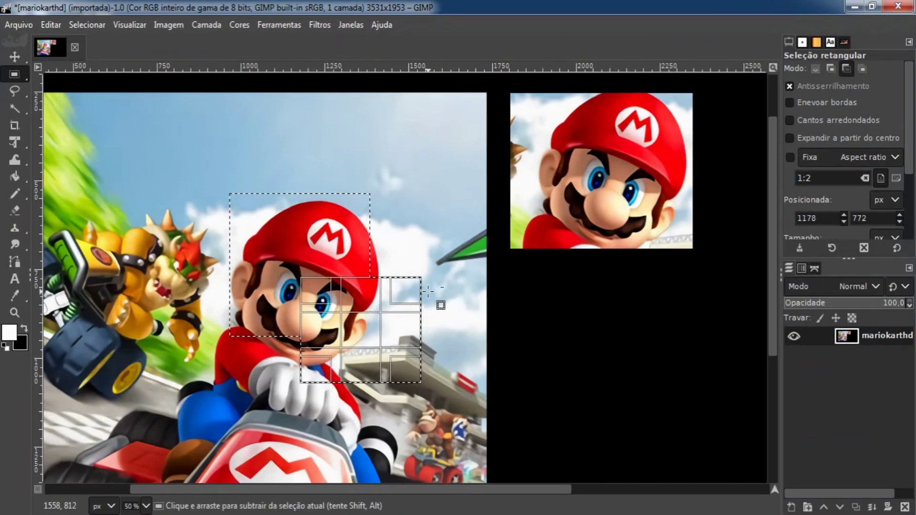
# Copy and paste the combined stepped selection, place the copy directly below the first head copy and anchor it.
pyautogui.hotkey('ctrl', 'c')
pyautogui.hotkey('ctrl', 'v')
pyautogui.moveTo(322, 283); pyautogui.dragTo(605, 353)
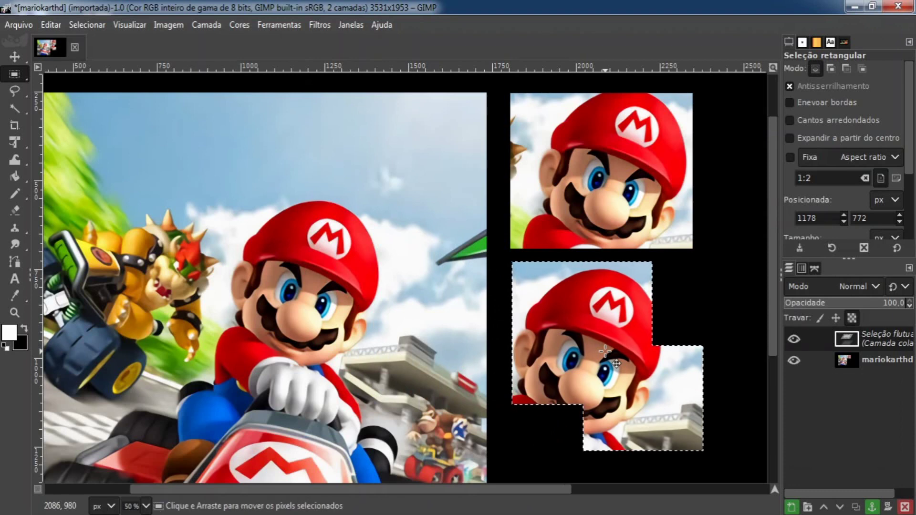
pyautogui.click(421, 309)
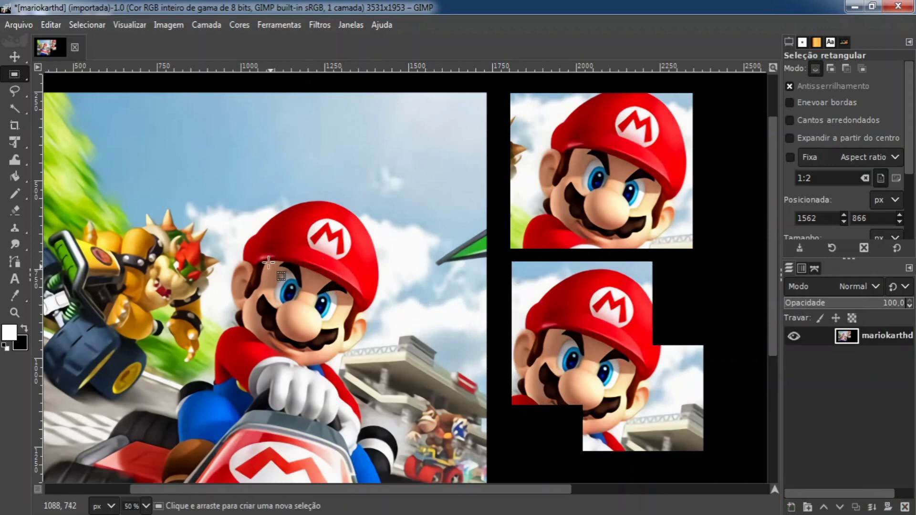
# Select a square around Bowser from about 548, 540 px and subtract a smaller square inside it from about 634, 614 px.
pyautogui.hscroll(-2, 230, 255)
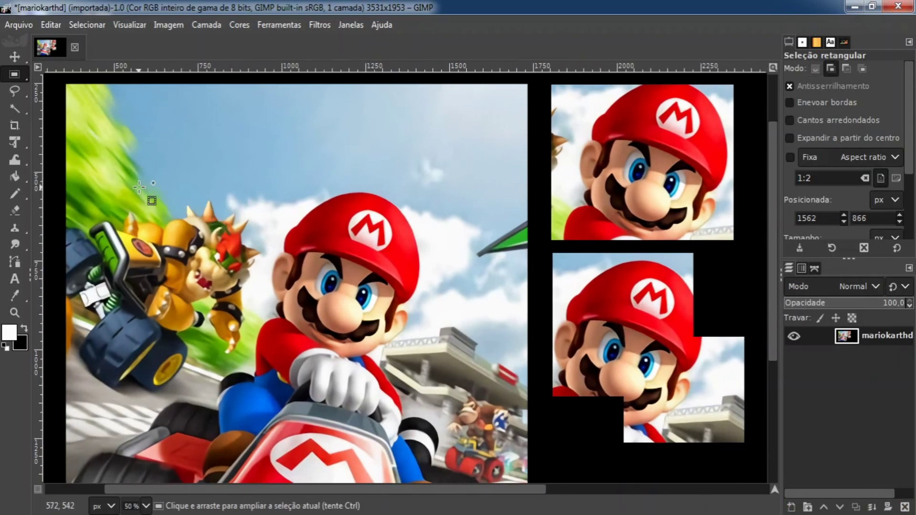
pyautogui.moveTo(131, 187); pyautogui.dragTo(265, 319)
pyautogui.press('ctrl')
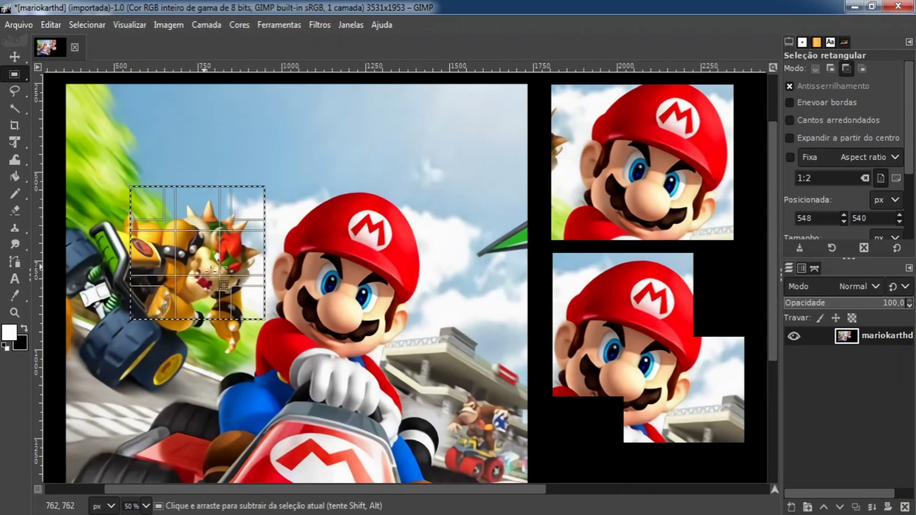
pyautogui.moveTo(159, 212); pyautogui.dragTo(239, 292)
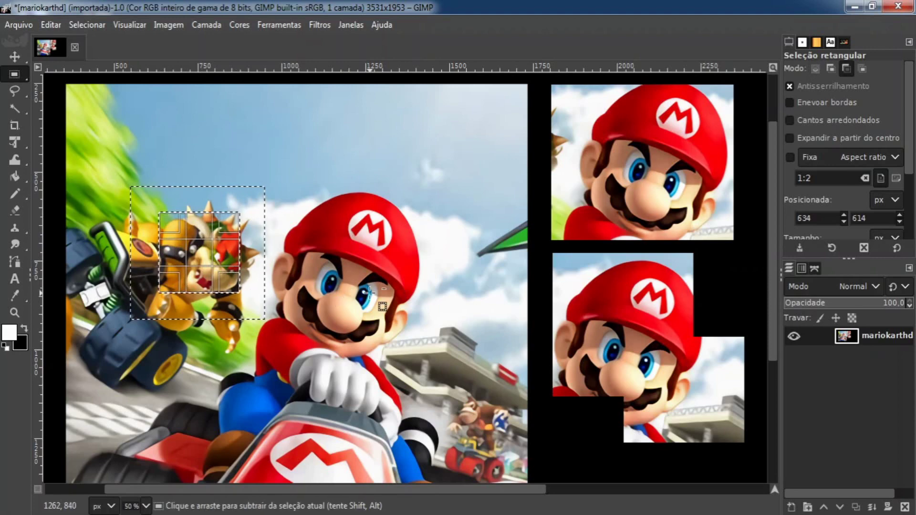
# Copy and paste the frame-shaped Bowser selection, place the copy below the stepped Mario copy and anchor it.
pyautogui.hotkey('ctrl', 'c')
pyautogui.hotkey('ctrl', 'v')
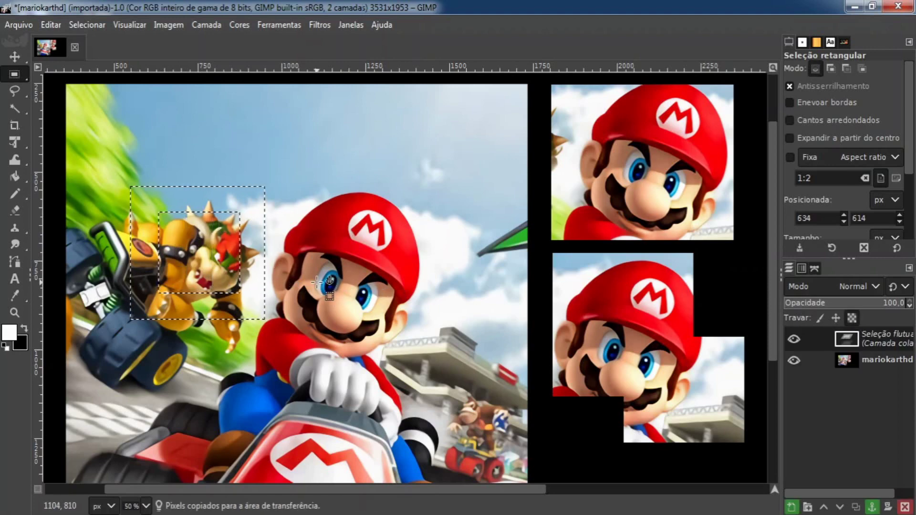
pyautogui.scroll(-3, 258, 201)
pyautogui.moveTo(258, 201); pyautogui.dragTo(677, 466)
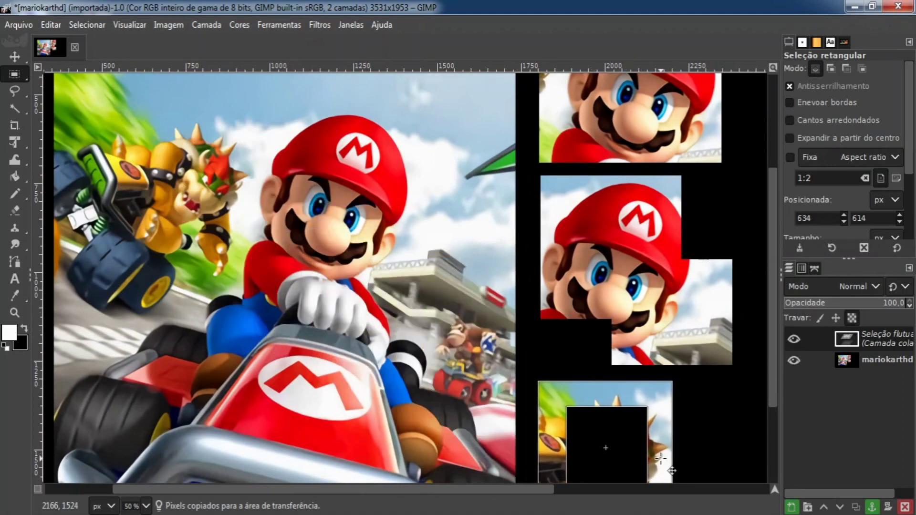
pyautogui.scroll(-3, 635, 344)
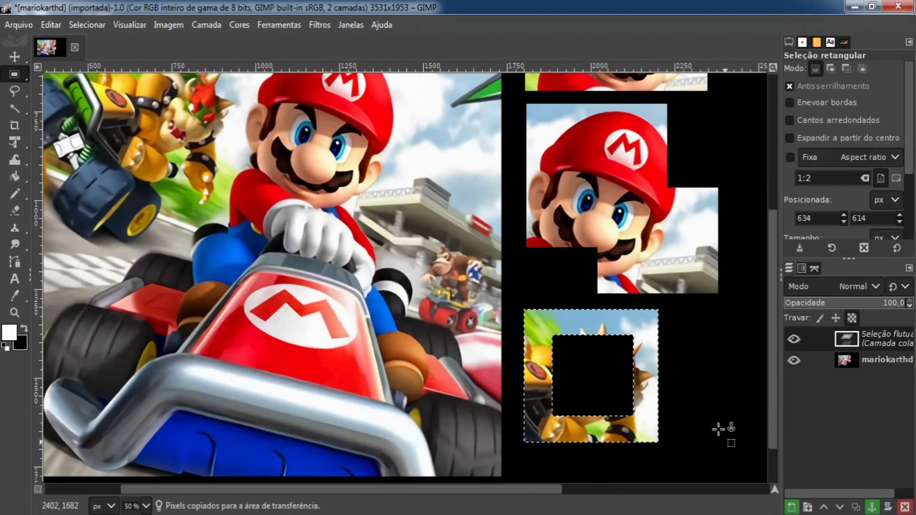
pyautogui.click(469, 354)
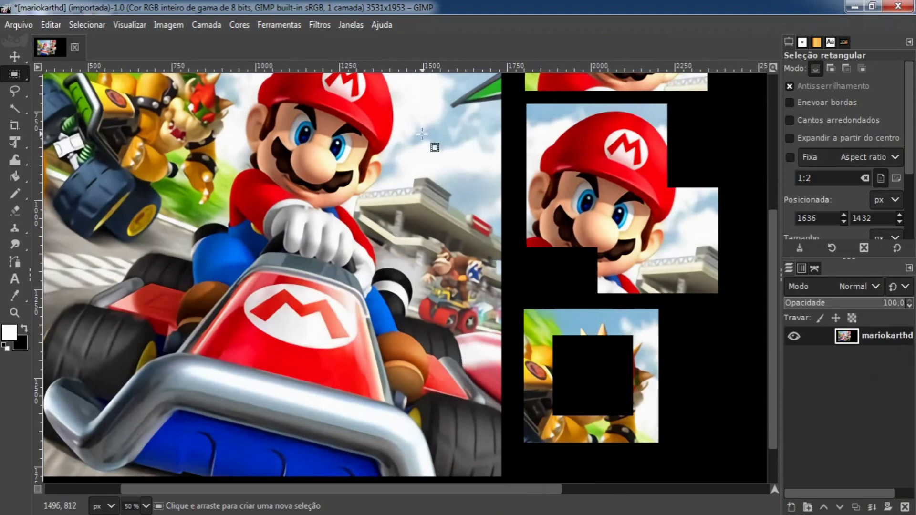
# Select a rectangle over Bowser from about 540, 454 px and intersect it with an ellipse over Mario's face from about 870, 658 px.
pyautogui.moveTo(422, 134); pyautogui.dragTo(469, 256)
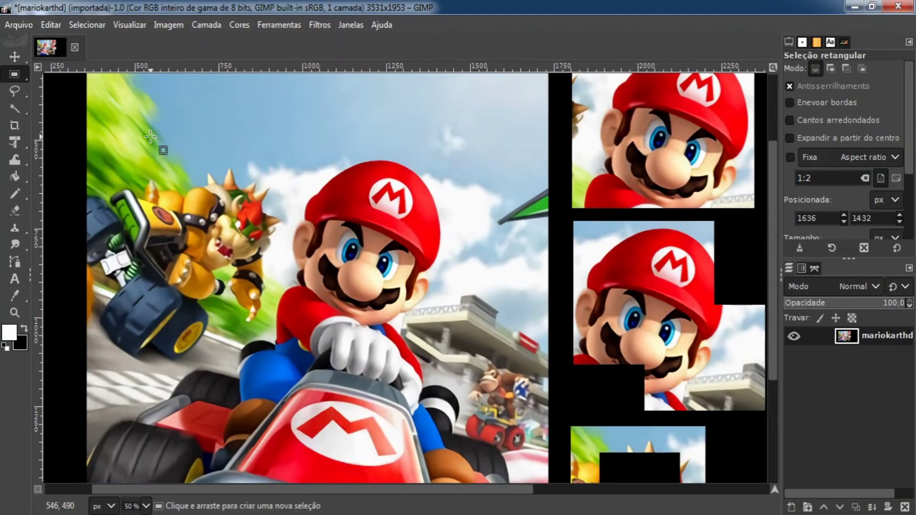
pyautogui.moveTo(149, 125); pyautogui.dragTo(337, 276)
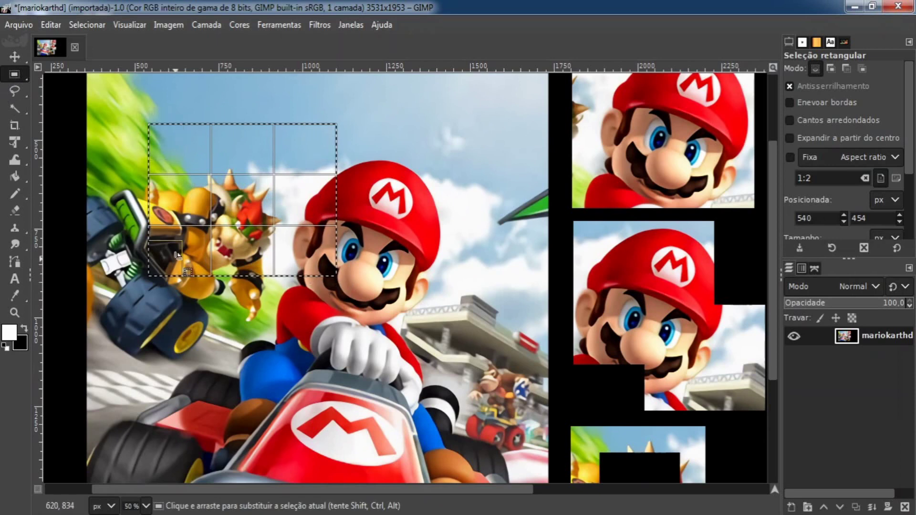
pyautogui.moveTo(18, 74)
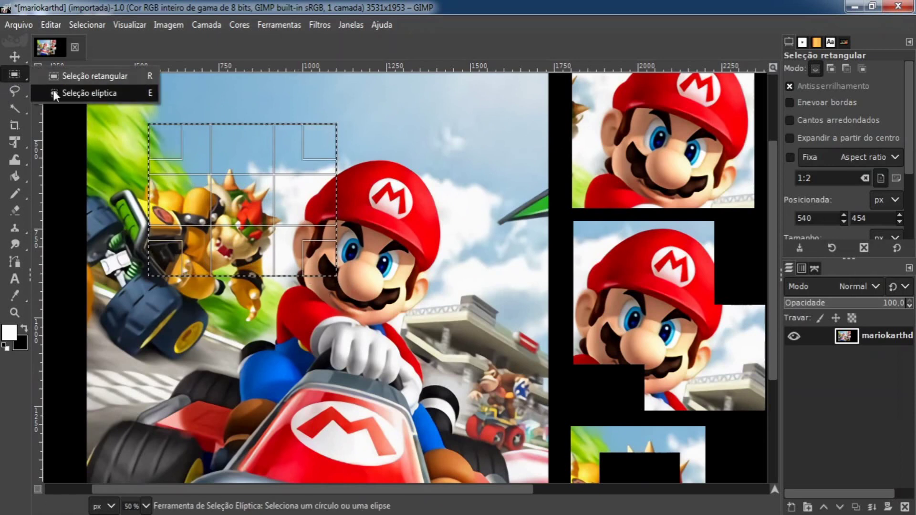
pyautogui.click(76, 94)
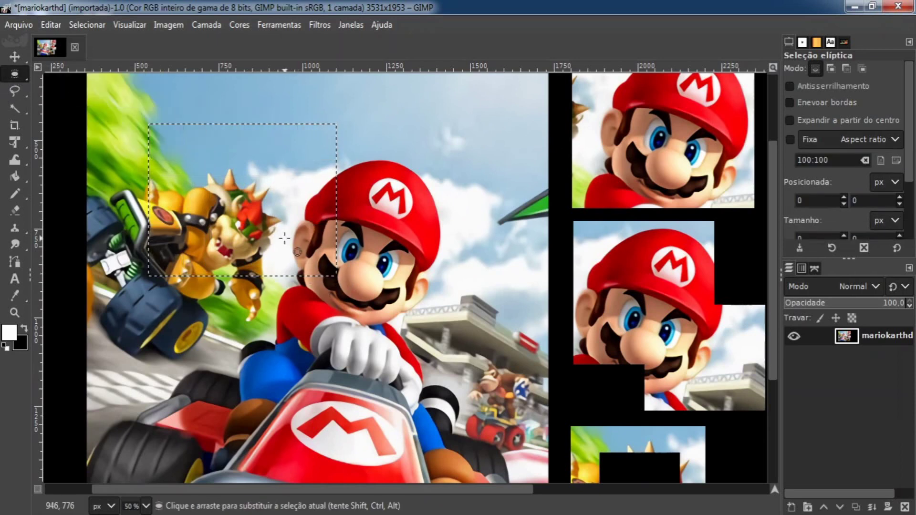
pyautogui.press('shift')
pyautogui.hotkey('ctrl', 'shift')
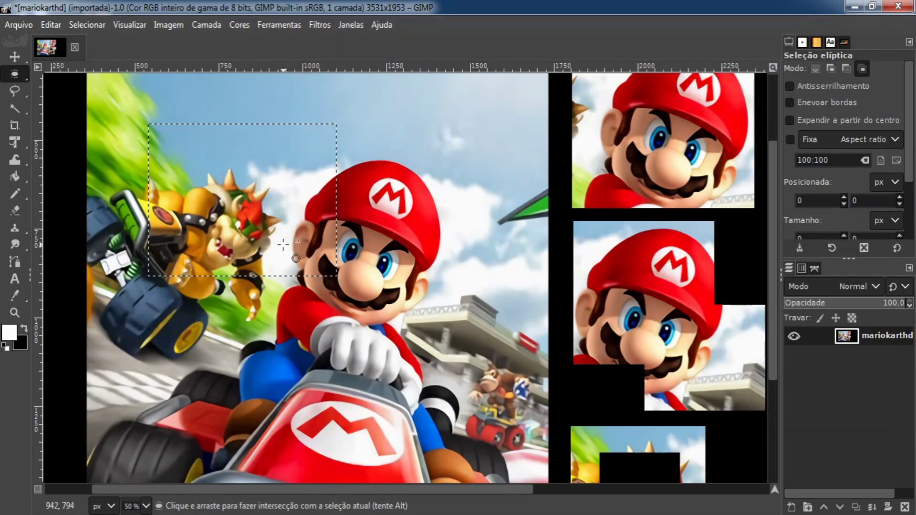
pyautogui.moveTo(260, 197); pyautogui.dragTo(439, 372)
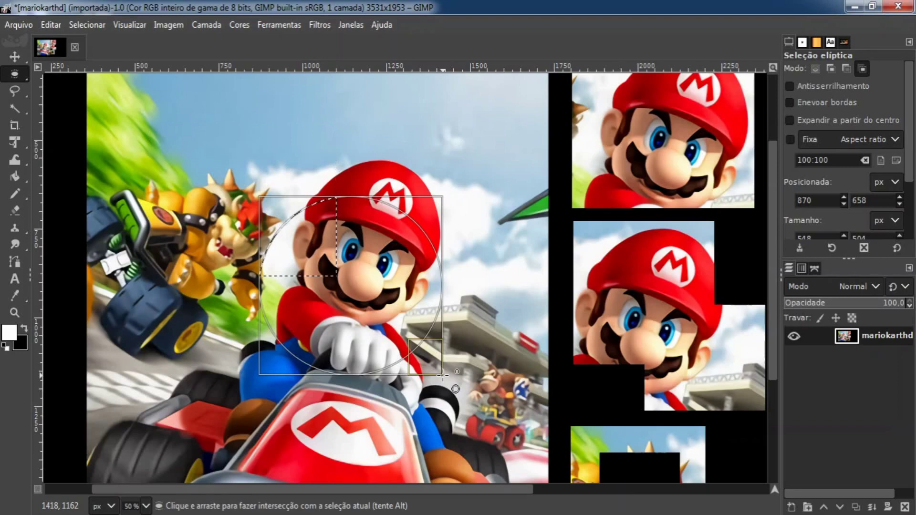
# Copy and paste the intersected quarter-ellipse selection and place the copy in the black area beside the Bowser frame.
pyautogui.hotkey('ctrl', 'c')
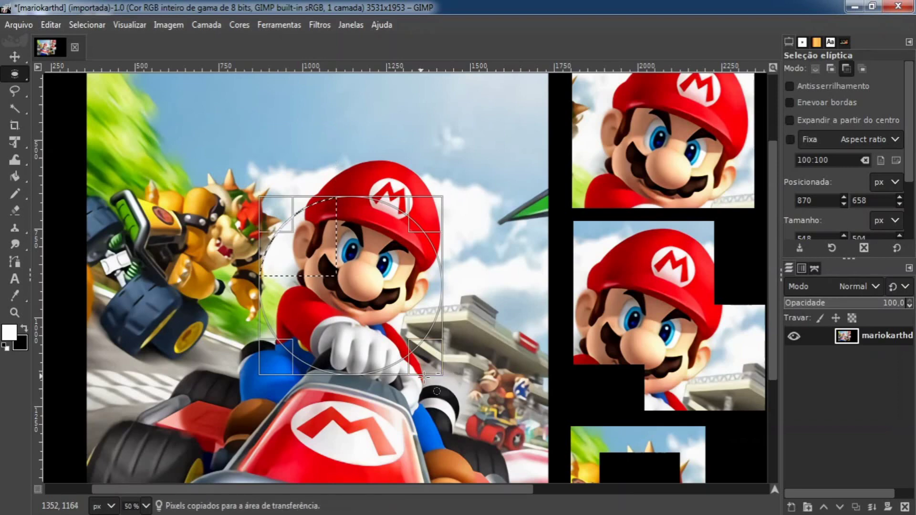
pyautogui.moveTo(361, 296); pyautogui.dragTo(228, 185)
pyautogui.hotkey('ctrl', 'v')
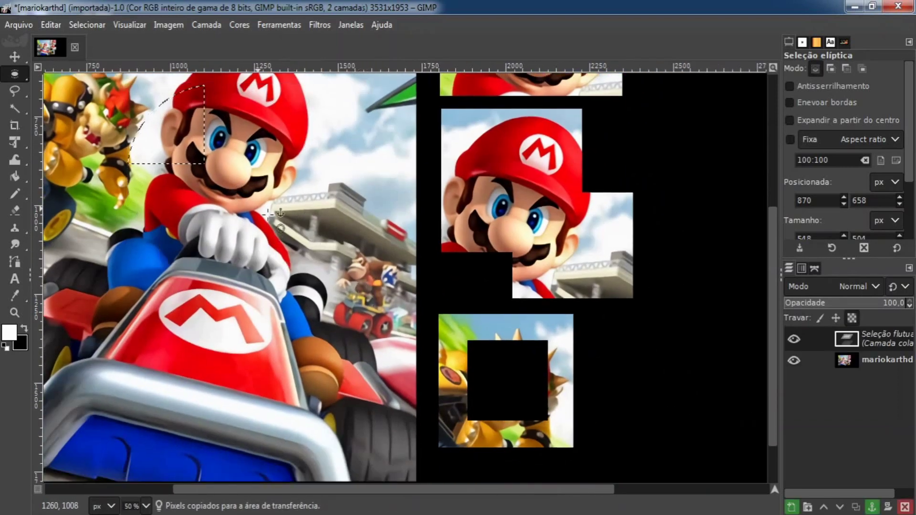
pyautogui.moveTo(173, 129); pyautogui.dragTo(624, 375)
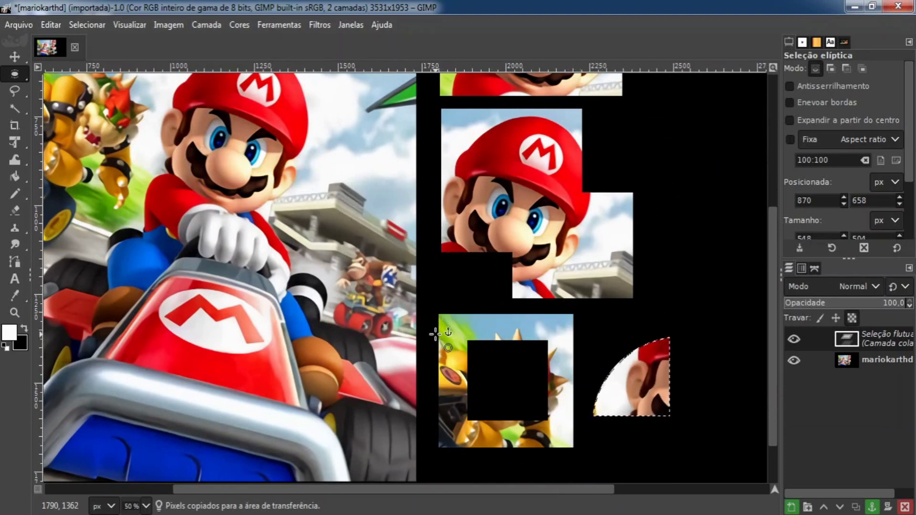
pyautogui.moveTo(452, 308); pyautogui.dragTo(354, 244)
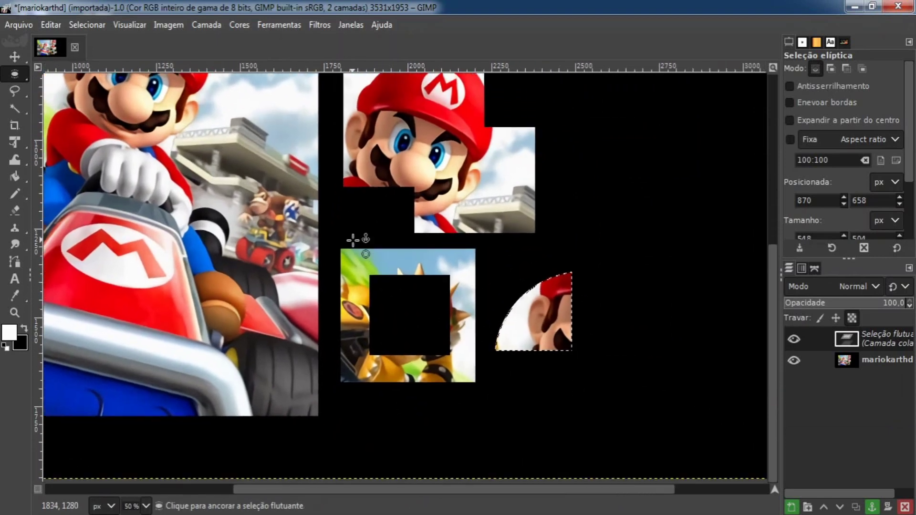
pyautogui.hotkey('ctrl', '1')
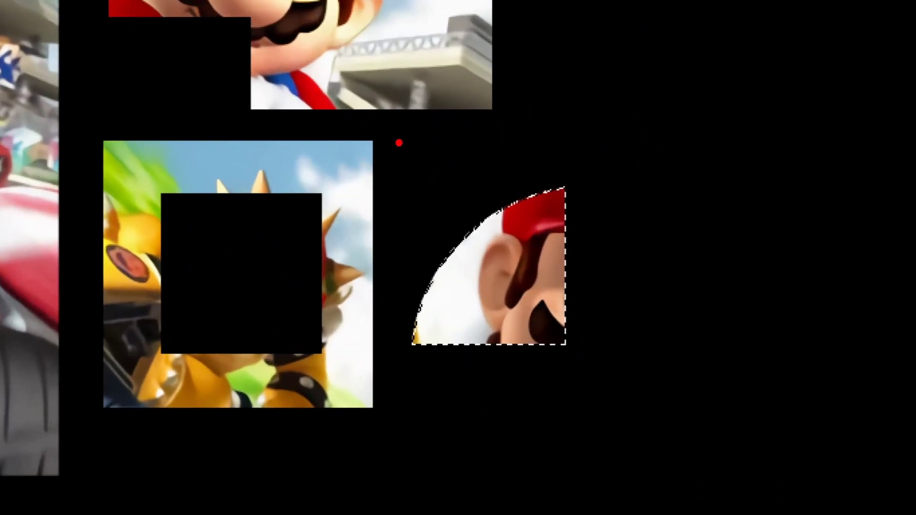
pyautogui.moveTo(310, 94); pyautogui.dragTo(570, 346)
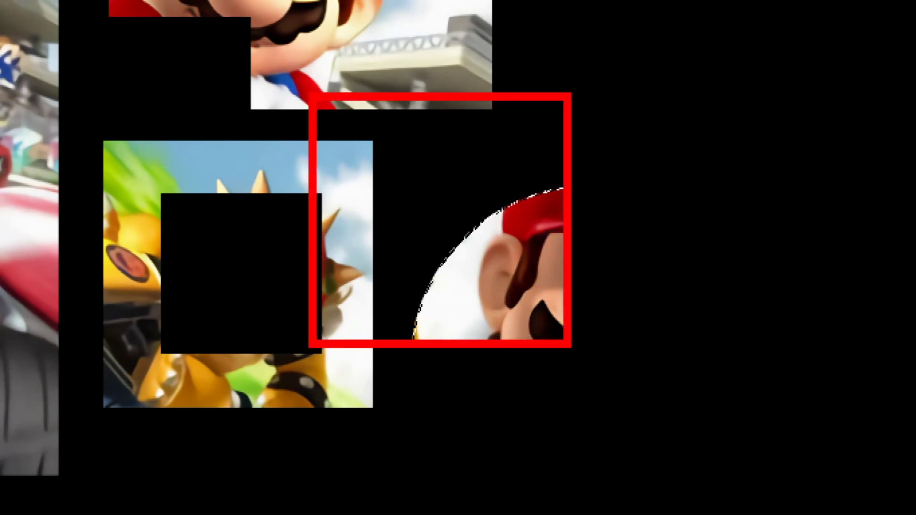
pyautogui.moveTo(387, 159); pyautogui.dragTo(701, 469)
pyautogui.hotkey('ctrl', 'z')
pyautogui.moveTo(415, 189); pyautogui.dragTo(712, 495)
pyautogui.moveTo(432, 328)
pyautogui.mouseDown()
pyautogui.moveTo(484, 372)
pyautogui.moveTo(526, 343)
pyautogui.moveTo(552, 286)
pyautogui.moveTo(602, 255)
pyautogui.mouseUp()
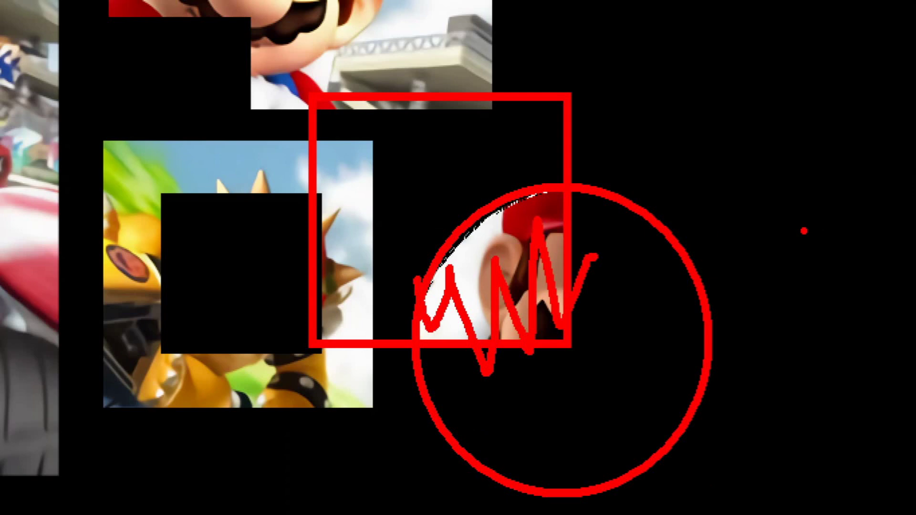
pyautogui.press('Escape')
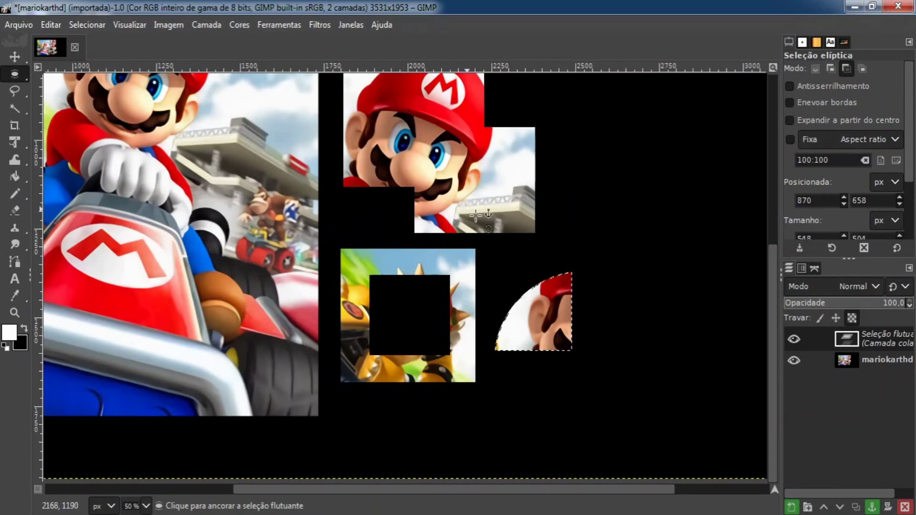
pyautogui.moveTo(447, 186); pyautogui.dragTo(575, 254)
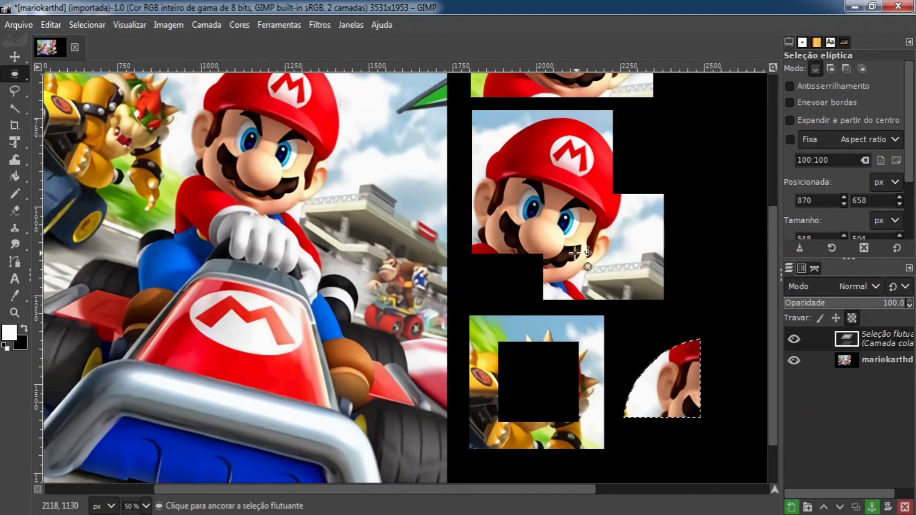
pyautogui.scroll(-1, 379, 149)
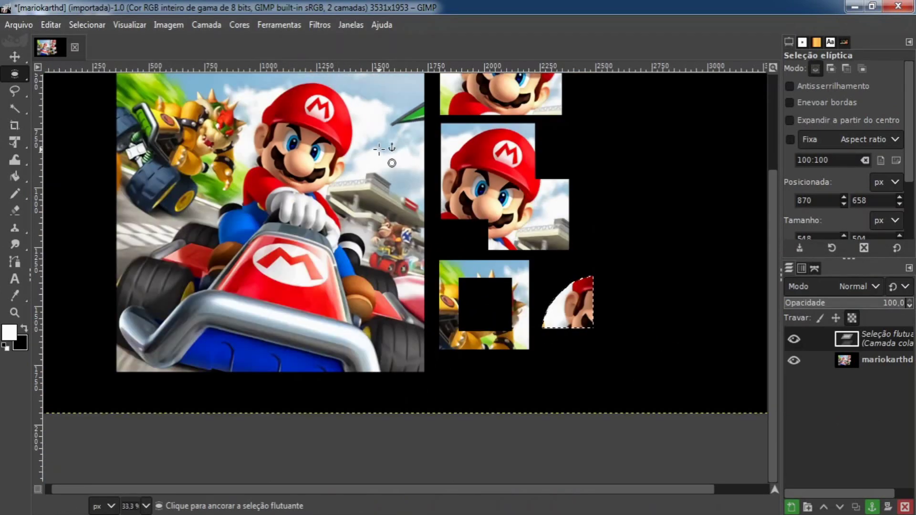
pyautogui.moveTo(379, 149); pyautogui.dragTo(377, 237)
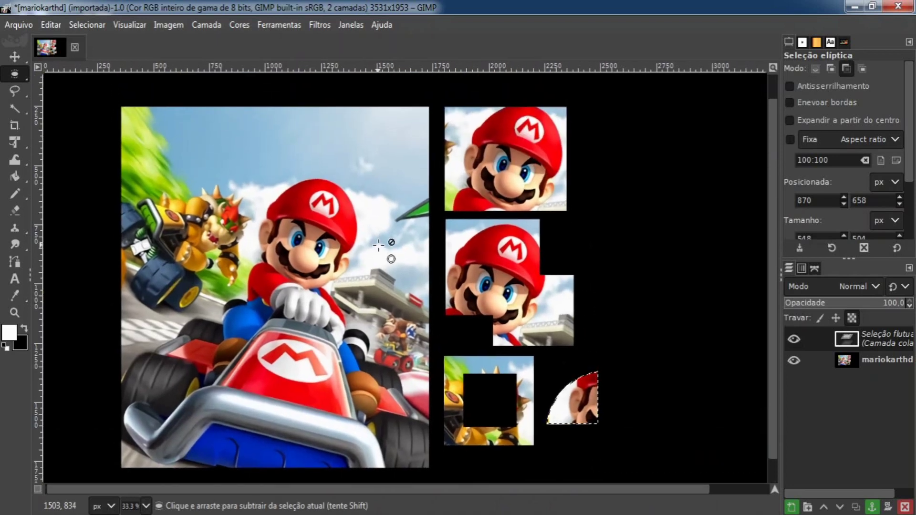
# Undo the pasted Bowser and Mario pieces until the black area beside the original image is empty.
pyautogui.hotkey('ctrl', 'z')
pyautogui.hotkey('ctrl', 'z')
pyautogui.hotkey('ctrl', 'z')
pyautogui.hotkey('ctrl', 'z')
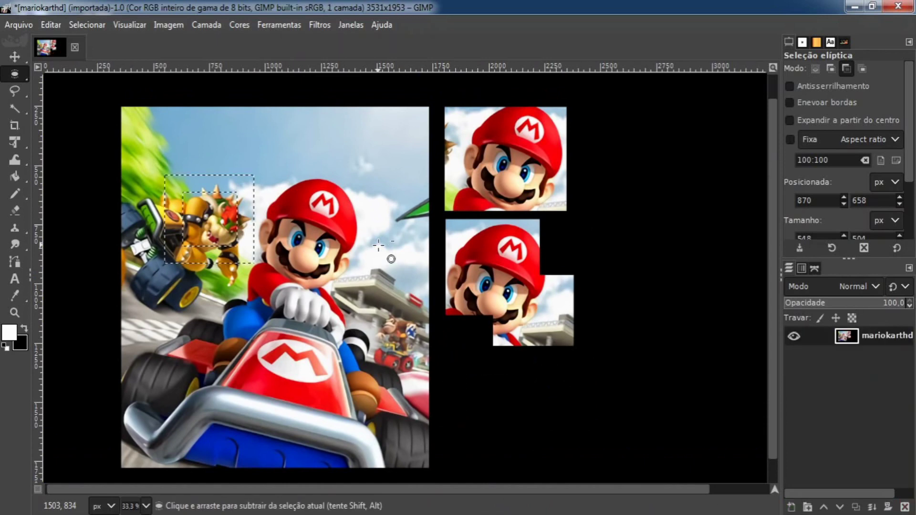
pyautogui.hotkey('ctrl', 'z')
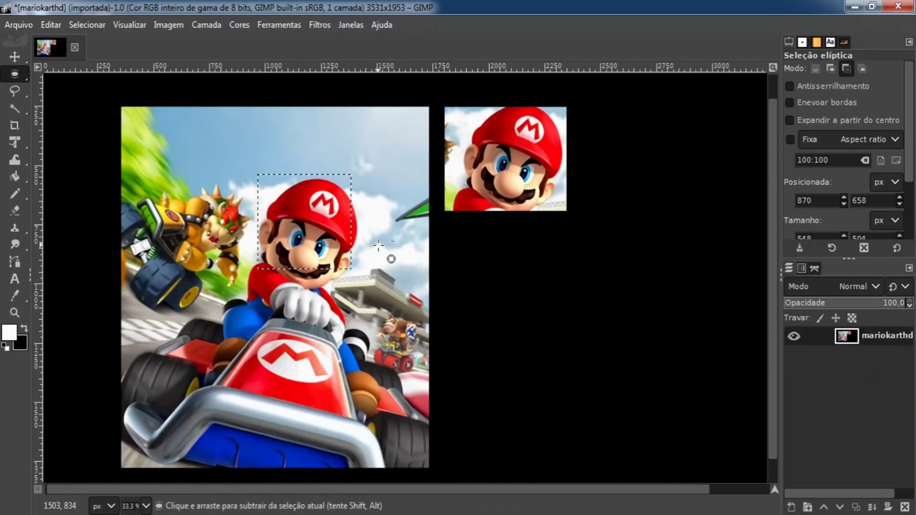
pyautogui.hotkey('ctrl', 'z')
pyautogui.hotkey('ctrl', 'z')
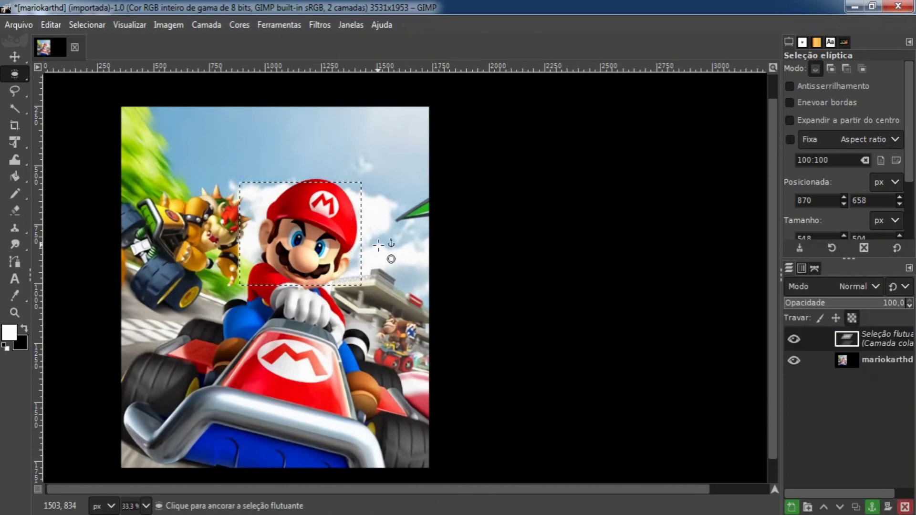
# Switch to rectangular selection and anchor the remaining floating selection over Mario's face.
pyautogui.moveTo(18, 71)
pyautogui.click(48, 76)
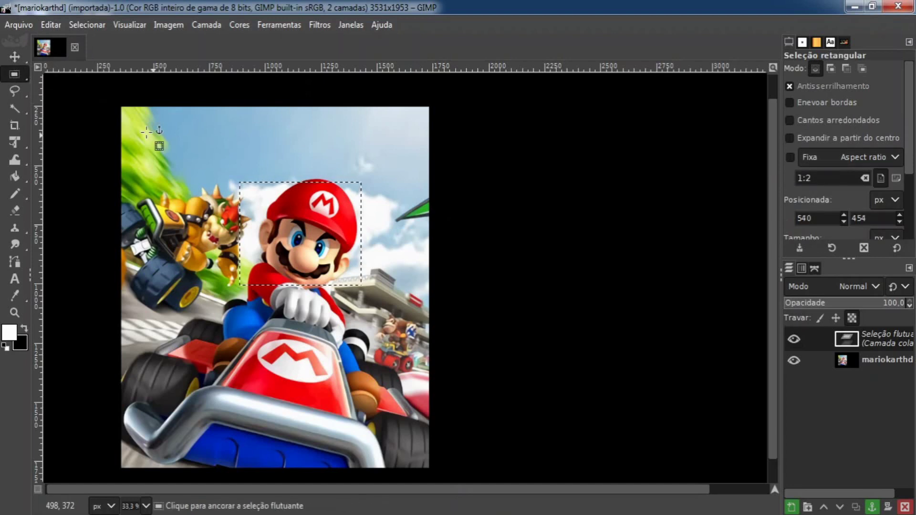
pyautogui.click(180, 147)
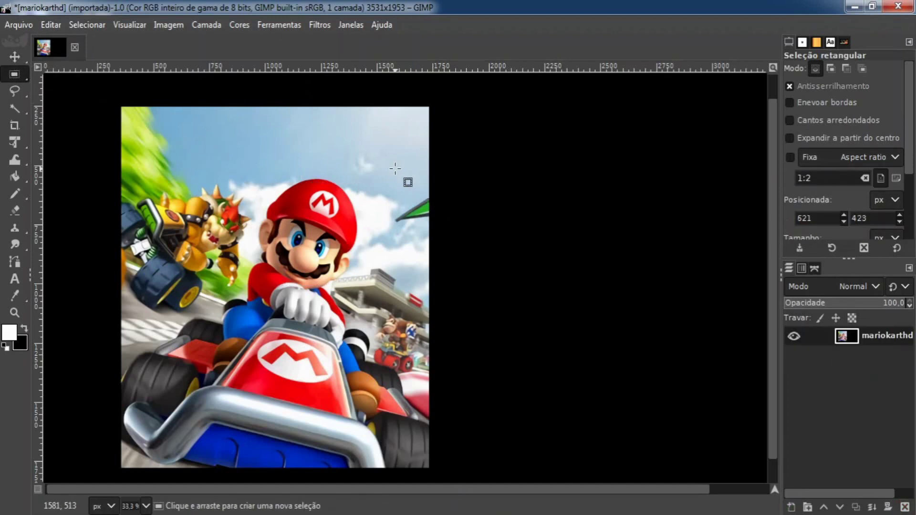
# Copy a rectangular selection of Mario's head in replace mode, paste it in the black area beside the original image and anchor it.
pyautogui.click(847, 69)
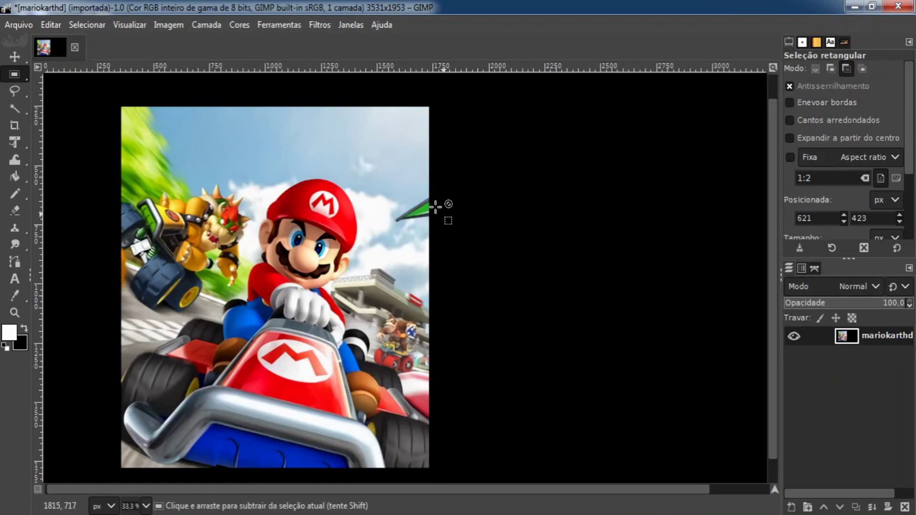
pyautogui.press('ctrl')
pyautogui.moveTo(456, 217); pyautogui.dragTo(434, 206)
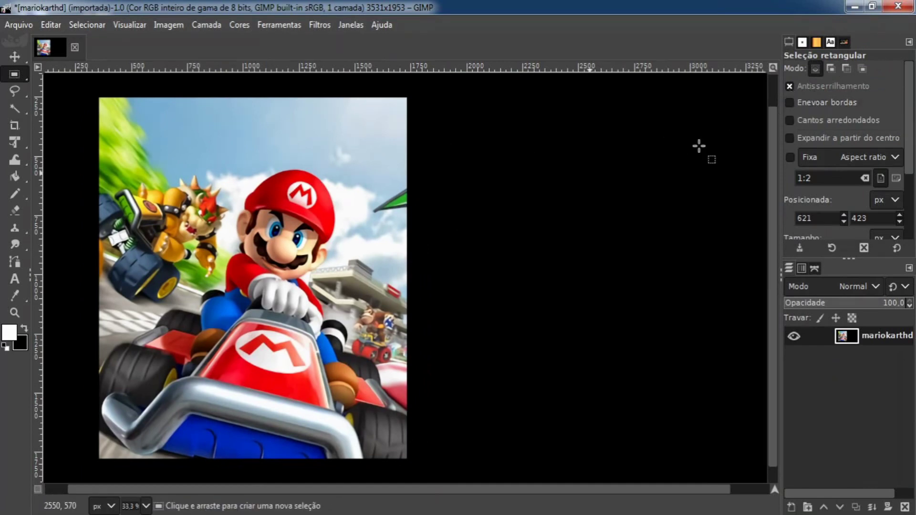
pyautogui.moveTo(225, 169); pyautogui.dragTo(334, 285)
pyautogui.hotkey('ctrl', 'c')
pyautogui.hotkey('ctrl', 'v')
pyautogui.moveTo(280, 257); pyautogui.dragTo(472, 186)
pyautogui.click(528, 258)
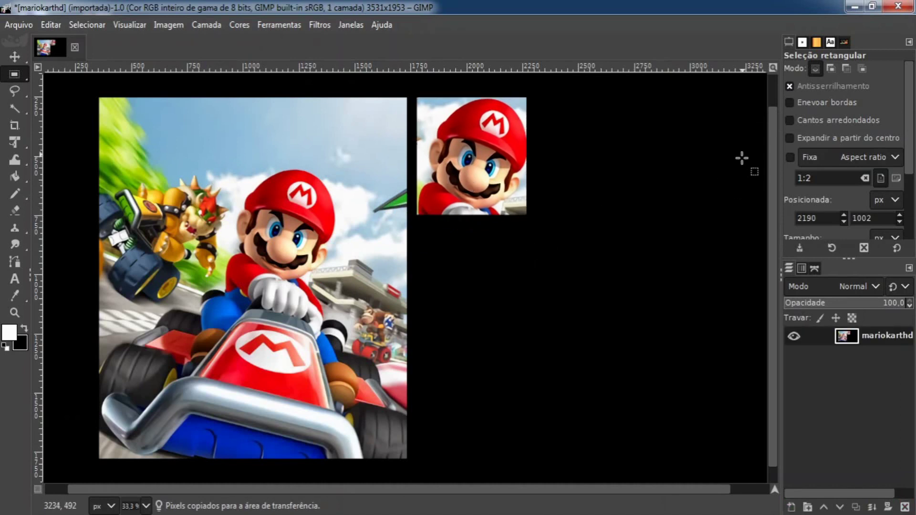
# Copy Mario's head with feathered edges at radius 34.4 from about 939, 540 px, and anchor the pasted copy beside the sharp-edged one.
pyautogui.click(790, 105)
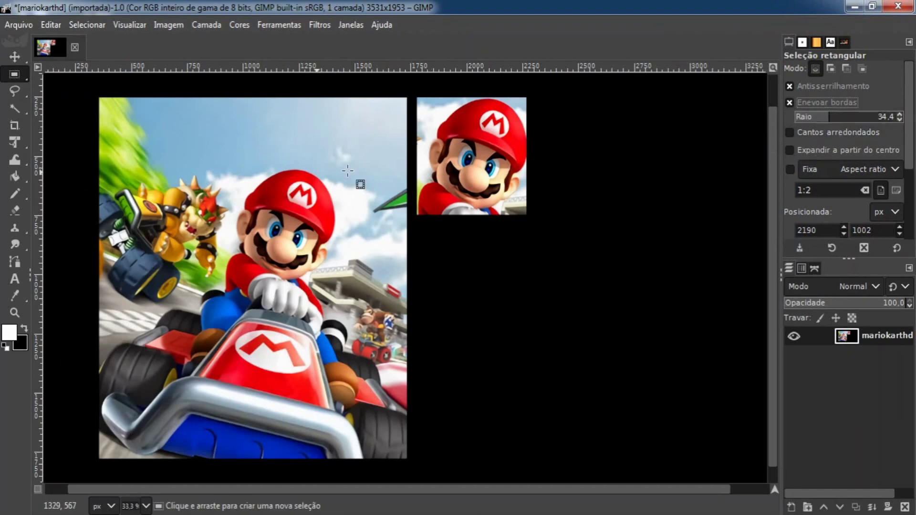
pyautogui.moveTo(229, 165); pyautogui.dragTo(341, 286)
pyautogui.press('ctrl')
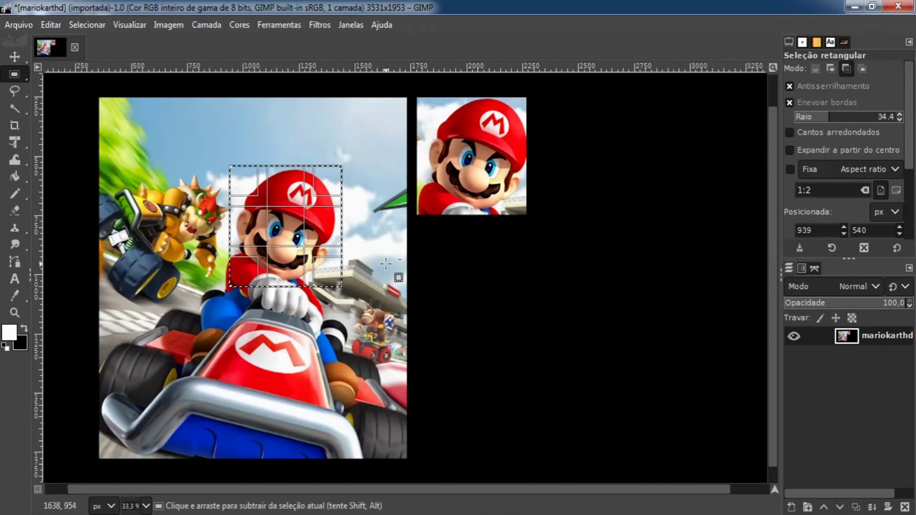
pyautogui.hotkey('ctrl', 'c')
pyautogui.hotkey('ctrl', 'v')
pyautogui.moveTo(299, 228); pyautogui.dragTo(615, 172)
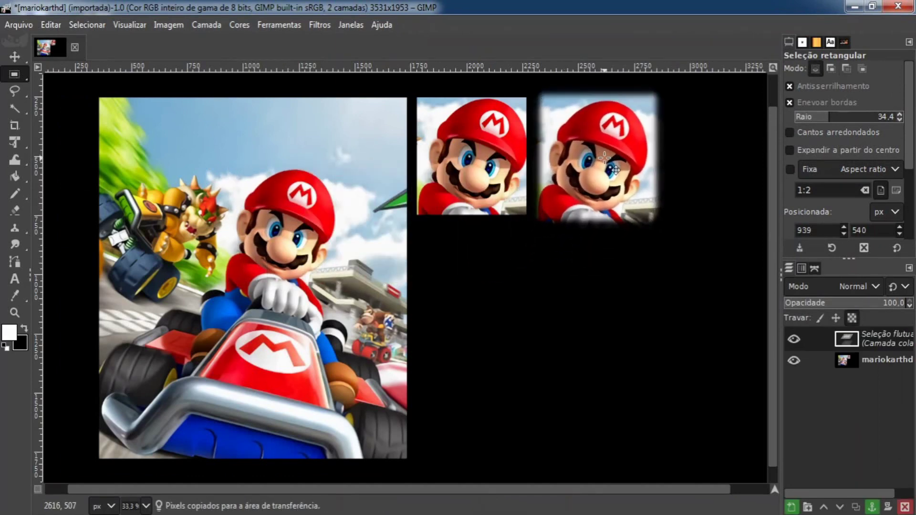
pyautogui.click(619, 250)
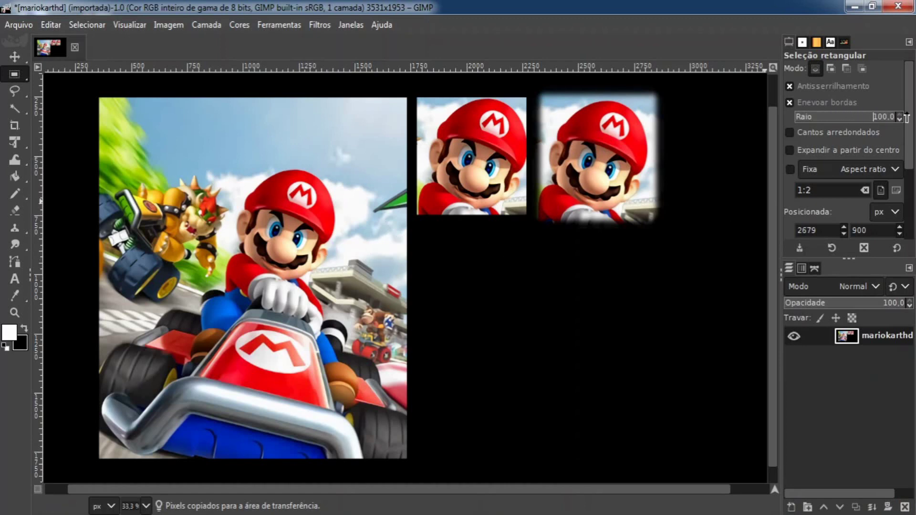
# Copy Mario's head with a feather radius of 100 from about 891, 522 px and place the pasted copy below the other two.
pyautogui.moveTo(219, 164); pyautogui.dragTo(351, 303)
pyautogui.hotkey('ctrl', 'c')
pyautogui.hotkey('ctrl', 'v')
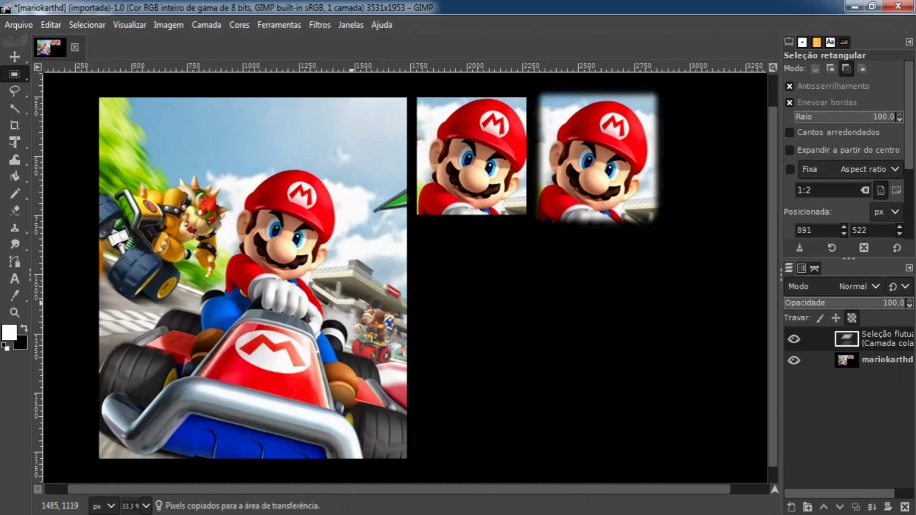
pyautogui.moveTo(281, 228); pyautogui.dragTo(514, 321)
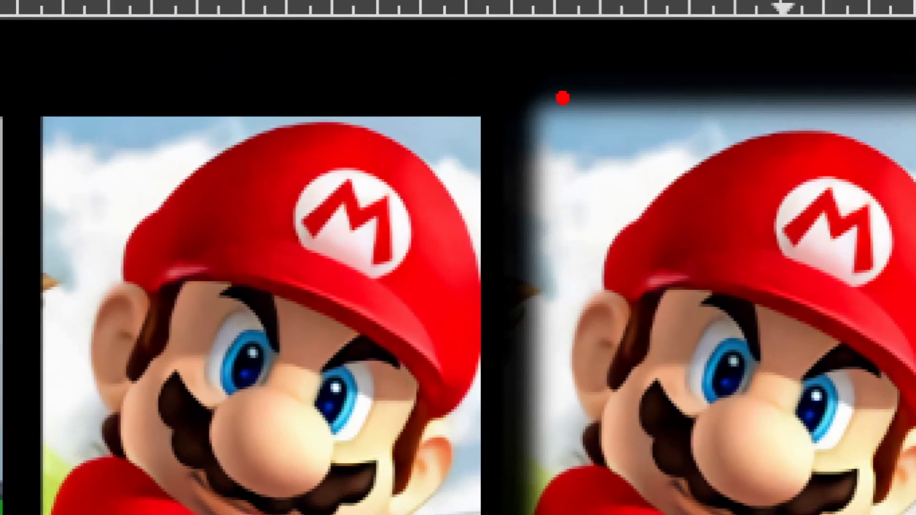
pyautogui.moveTo(528, 56)
pyautogui.mouseDown()
pyautogui.moveTo(525, 229)
pyautogui.moveTo(613, 151)
pyautogui.moveTo(536, 47)
pyautogui.mouseUp()
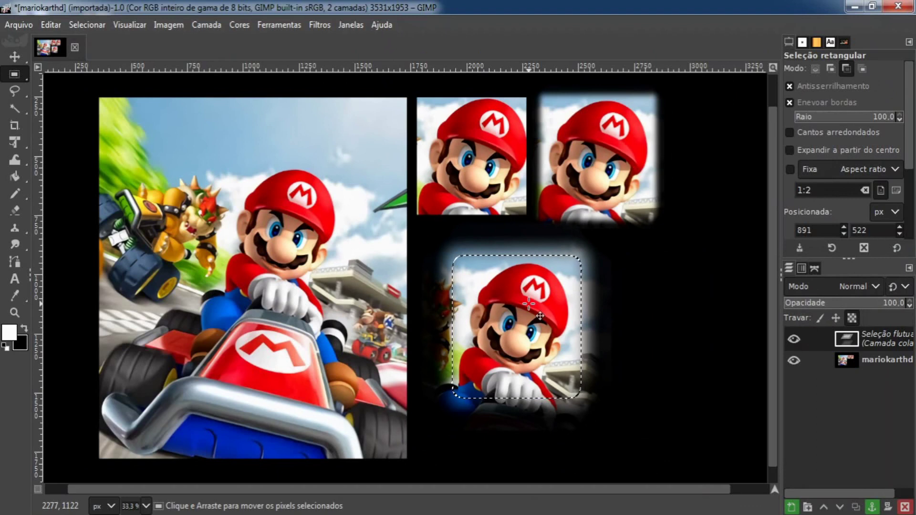
# Undo the placement of the two feathered Mario copies and turn off edge feathering.
pyautogui.hotkey('ctrl', 'z')
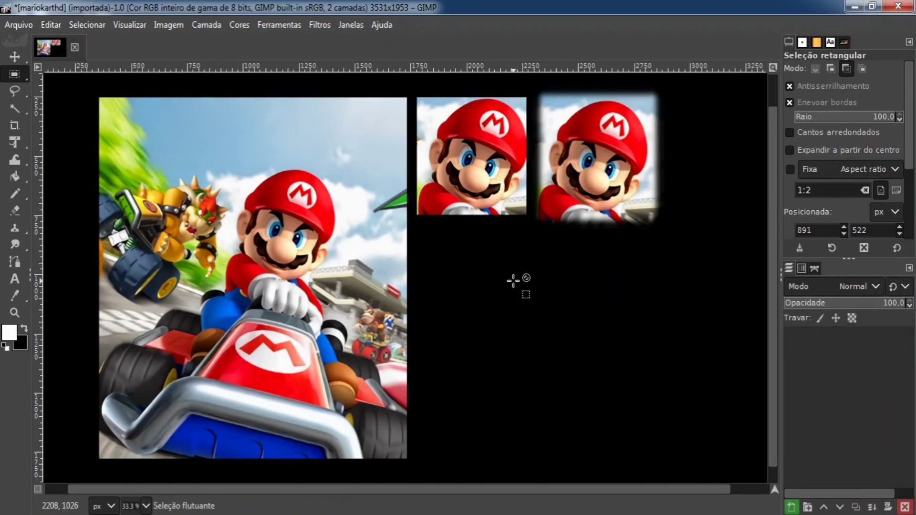
pyautogui.hotkey('ctrl', 'z')
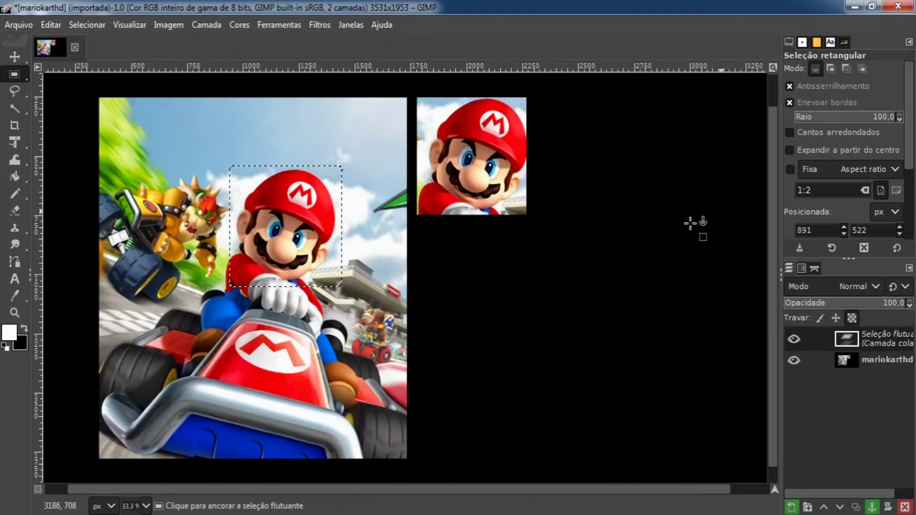
pyautogui.click(790, 104)
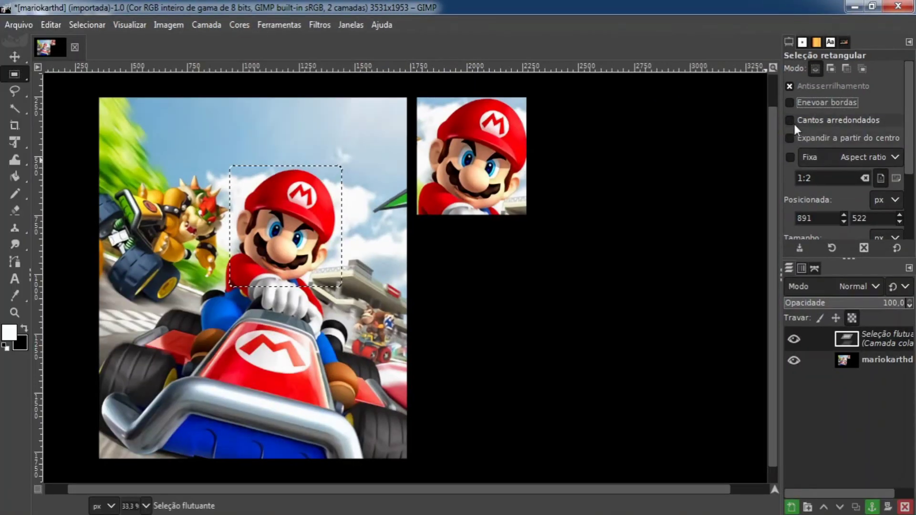
# Turn on rounded corners with a radius of 208.3 and select a rectangle around Mario's head from about 905, 516 px.
pyautogui.click(794, 123)
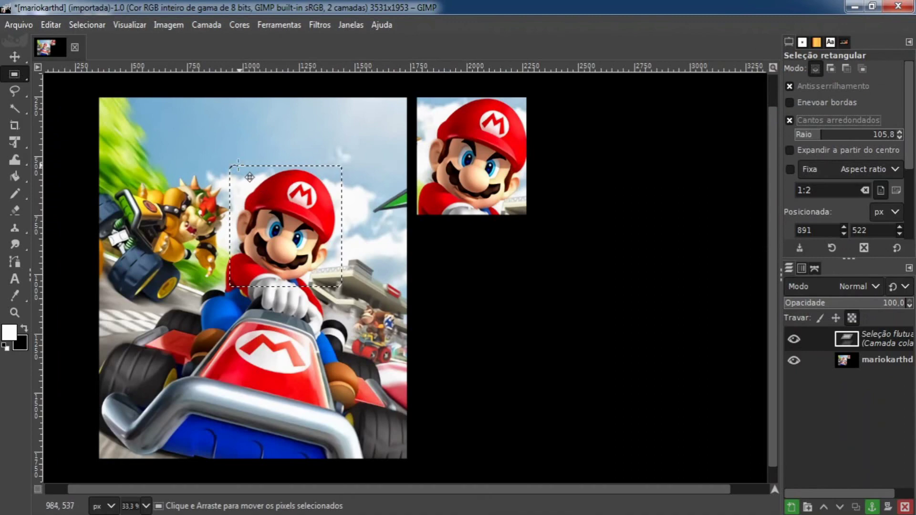
pyautogui.scroll(2, 239, 165)
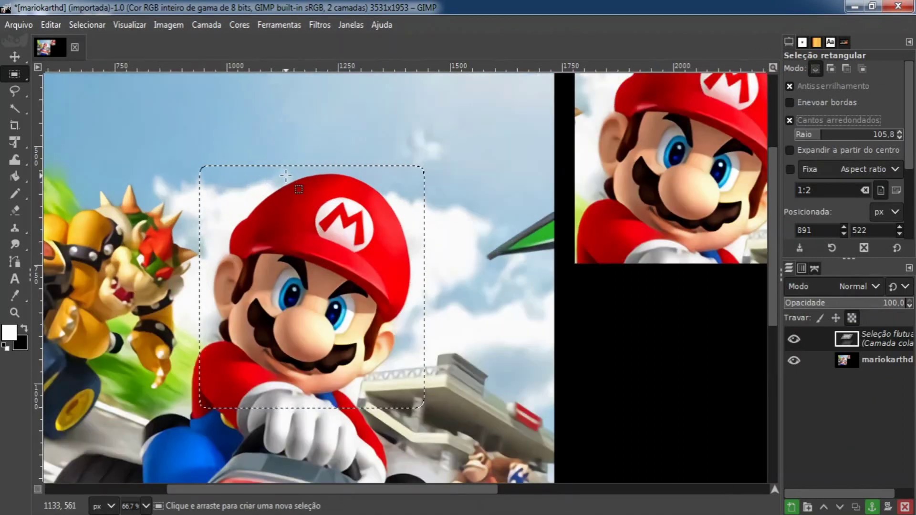
pyautogui.scroll(2, 286, 176)
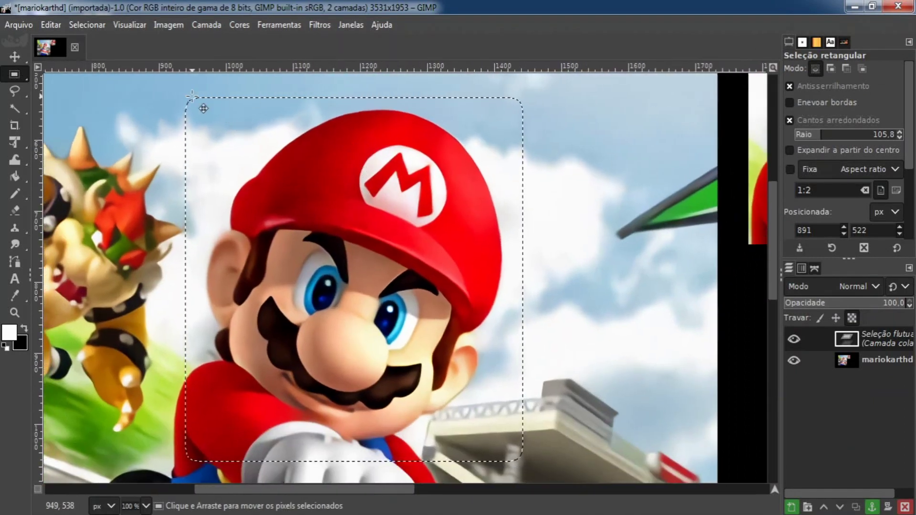
pyautogui.press('ctrl')
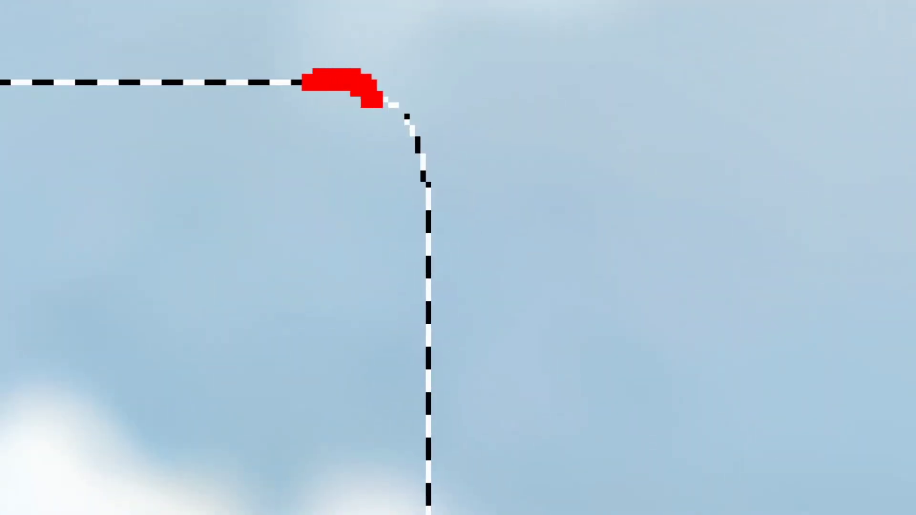
pyautogui.moveTo(375, 100)
pyautogui.mouseDown()
pyautogui.moveTo(424, 141)
pyautogui.moveTo(439, 202)
pyautogui.mouseUp()
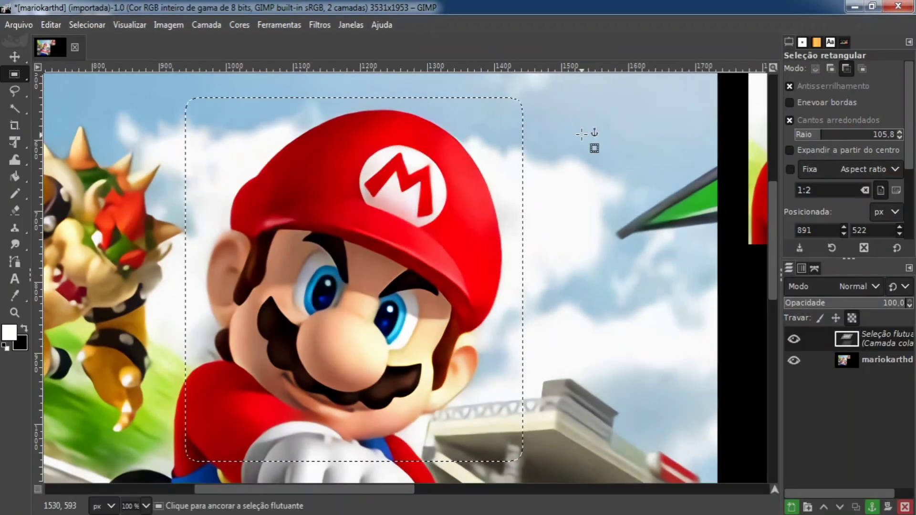
pyautogui.moveTo(820, 136)
pyautogui.mouseDown()
pyautogui.moveTo(883, 137)
pyautogui.moveTo(835, 138)
pyautogui.mouseUp()
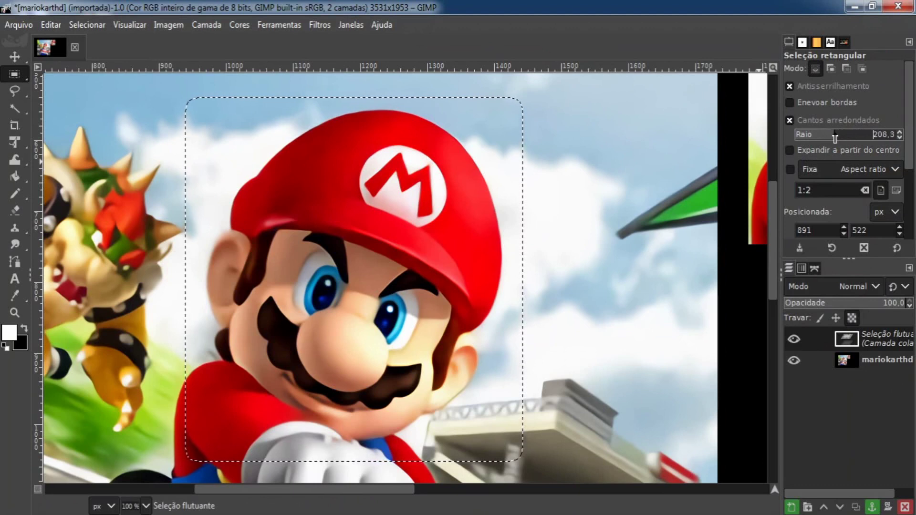
pyautogui.scroll(-1, 560, 181)
pyautogui.moveTo(538, 168); pyautogui.dragTo(495, 142)
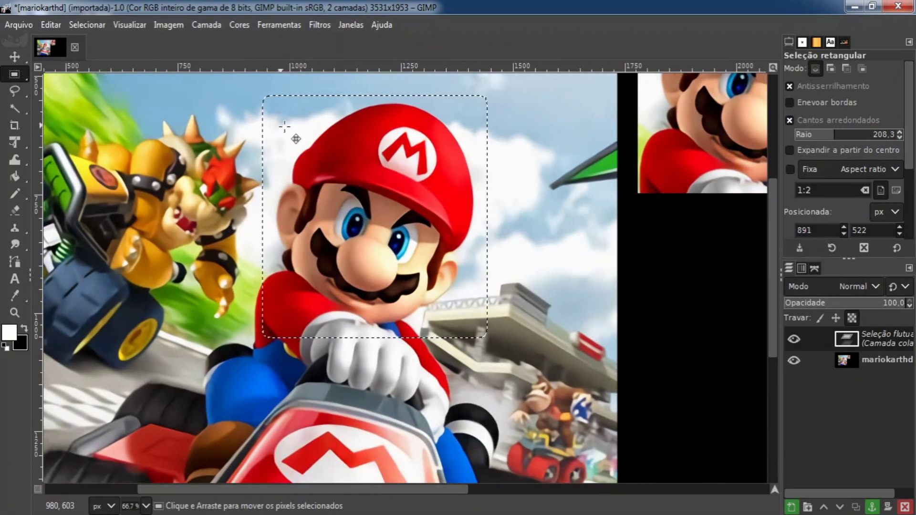
pyautogui.moveTo(247, 85); pyautogui.dragTo(486, 339)
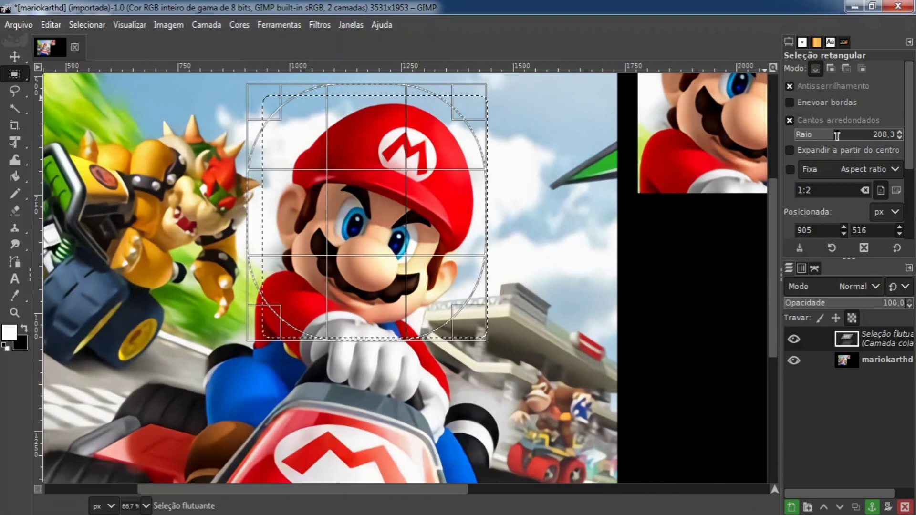
# Reduce the selection's corner radius to 83.3, and turn off rounded corners.
pyautogui.moveTo(836, 136); pyautogui.dragTo(818, 141)
pyautogui.moveTo(532, 127); pyautogui.dragTo(795, 176)
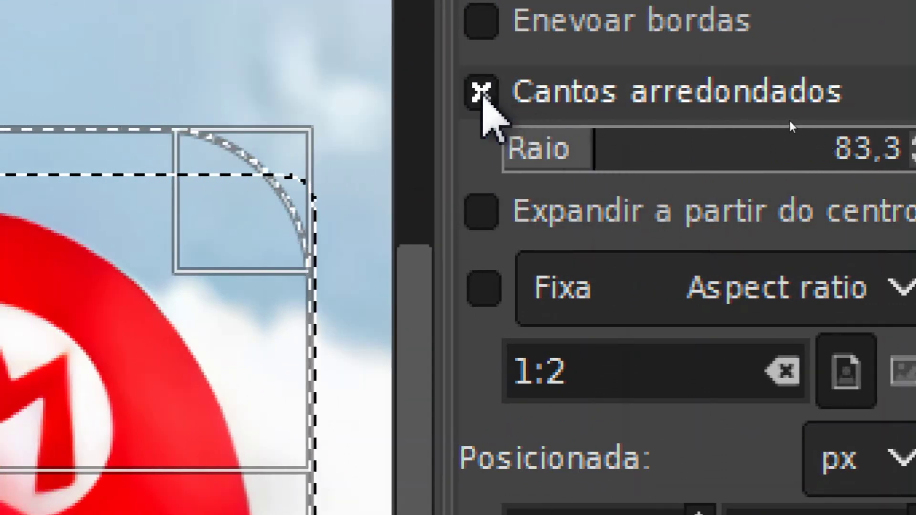
pyautogui.click(481, 93)
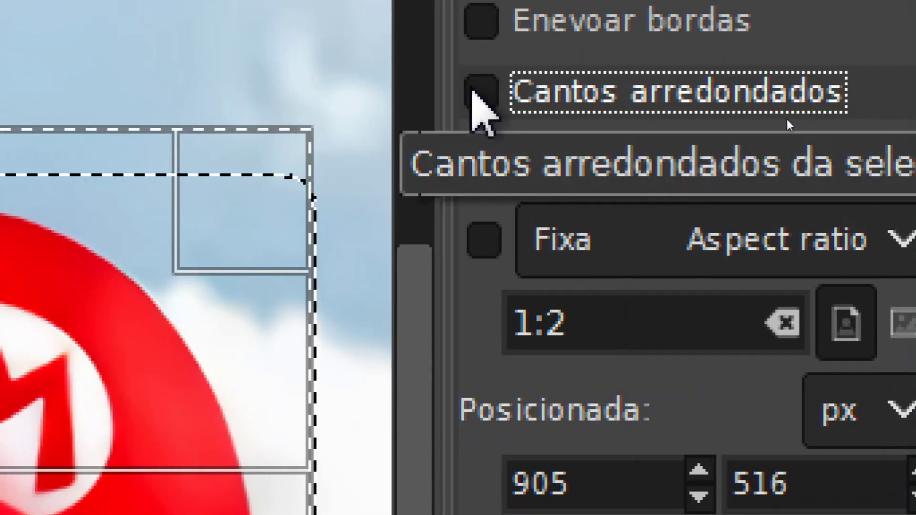
# Turn rounded corners back on with a radius of 127.7 for the rectangular selection around Mario's head.
pyautogui.click(475, 93)
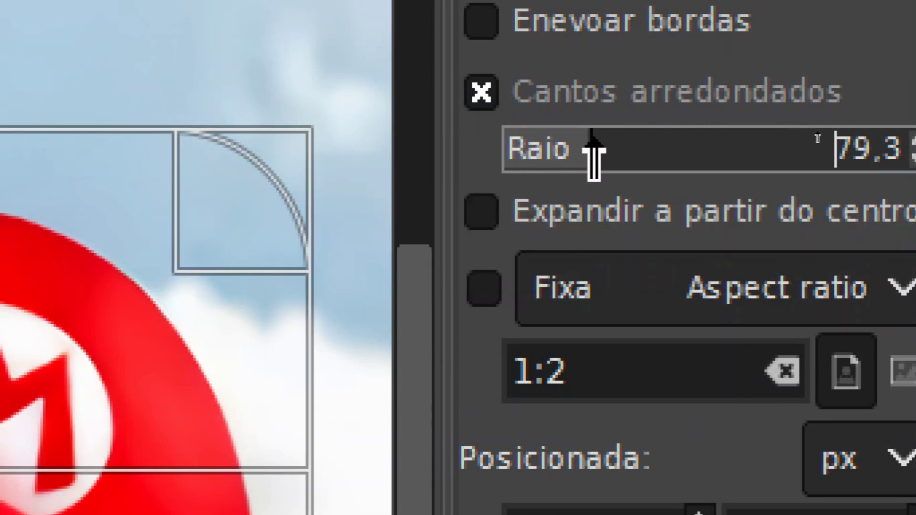
pyautogui.moveTo(594, 153); pyautogui.dragTo(614, 163)
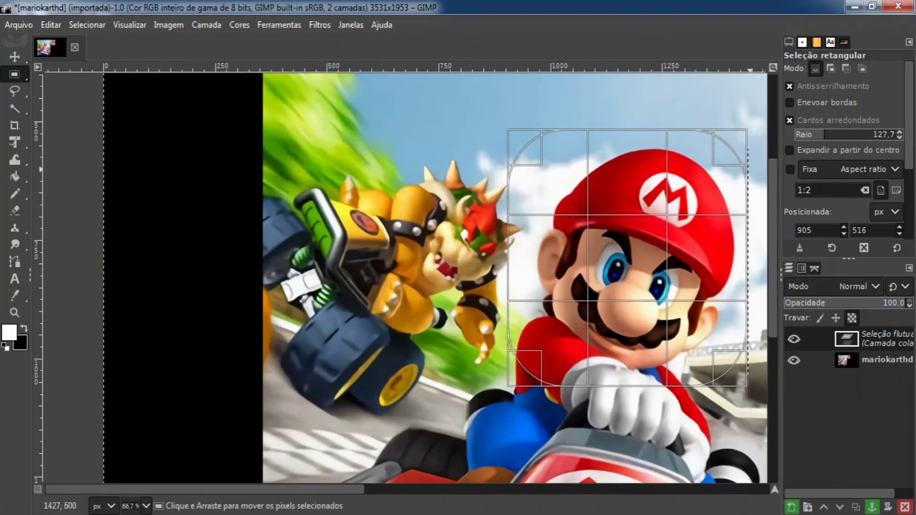
pyautogui.moveTo(667, 179); pyautogui.dragTo(619, 171)
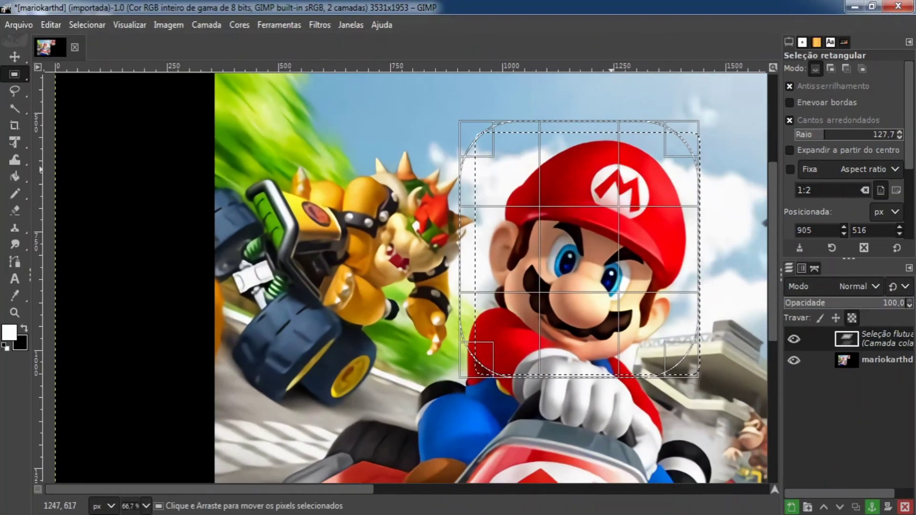
pyautogui.click(629, 183)
# Copy the rounded selection of Mario's head, place the pasted copy on black beside the square copy, and anchor it.
pyautogui.moveTo(683, 180); pyautogui.dragTo(503, 178)
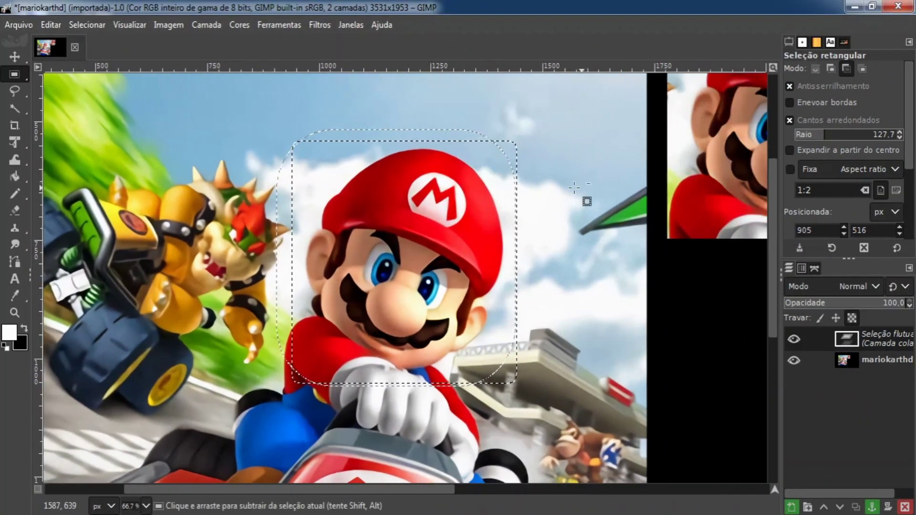
pyautogui.hotkey('ctrl', 'c')
pyautogui.moveTo(607, 177); pyautogui.dragTo(438, 212)
pyautogui.scroll(-2, 438, 213)
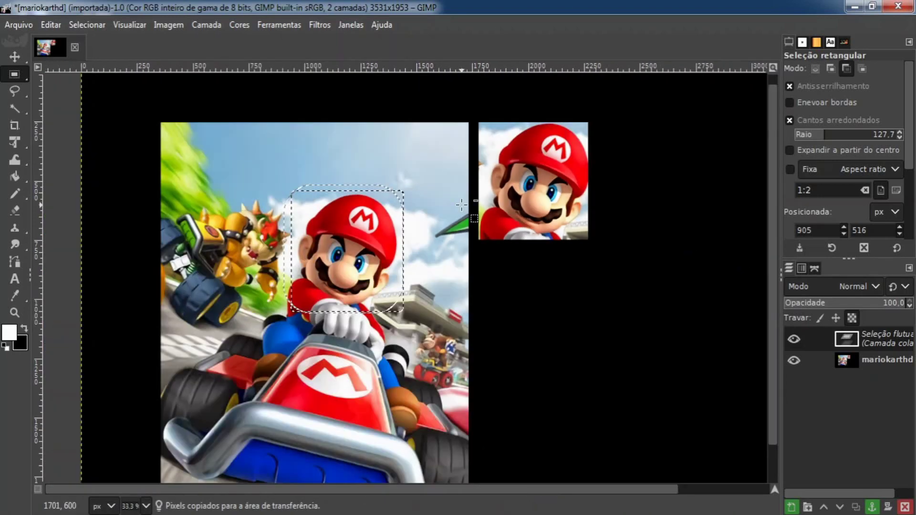
pyautogui.moveTo(374, 244); pyautogui.dragTo(676, 181)
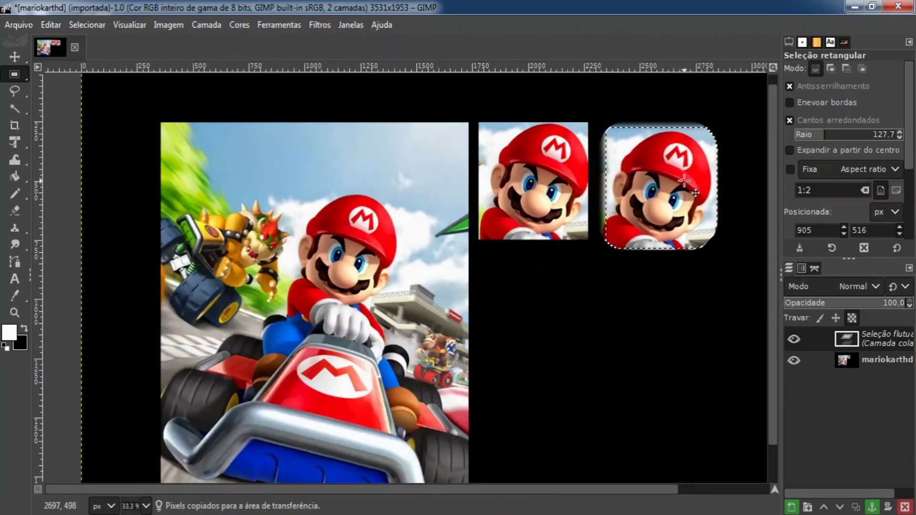
pyautogui.press('ctrl')
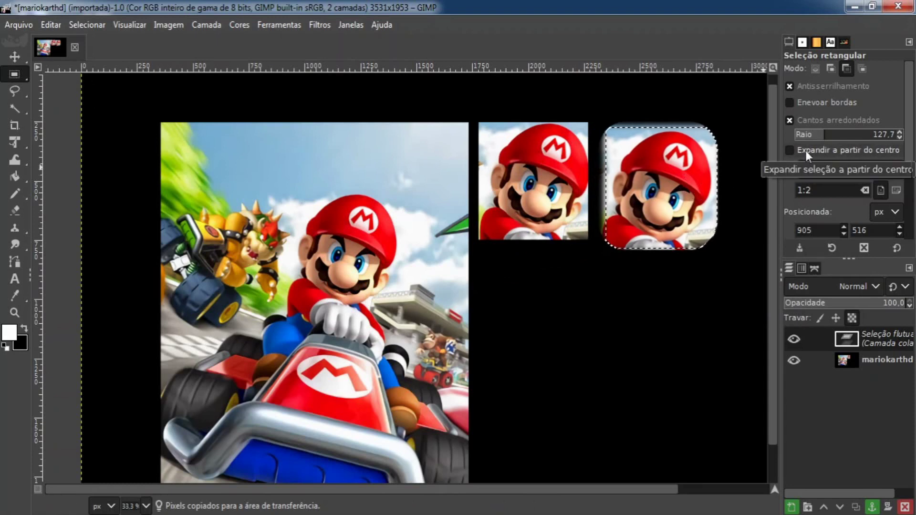
pyautogui.click(738, 173)
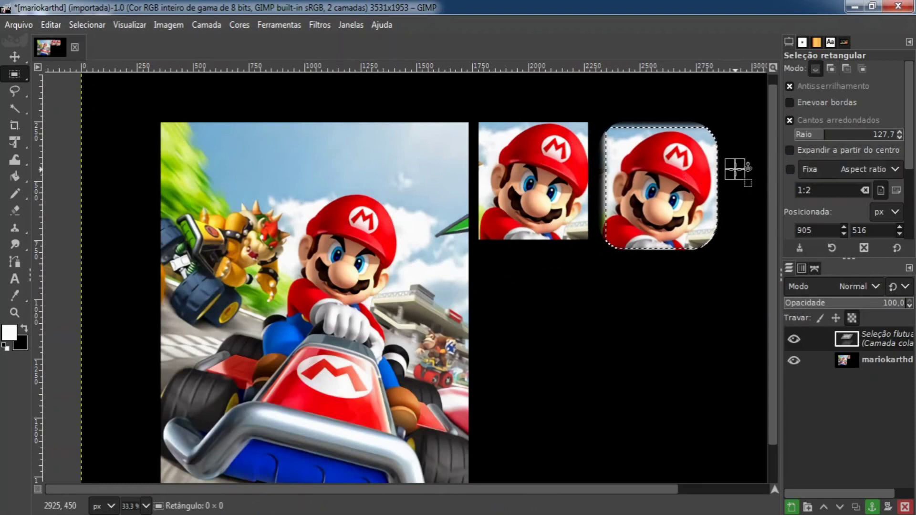
pyautogui.scroll(3, 681, 176)
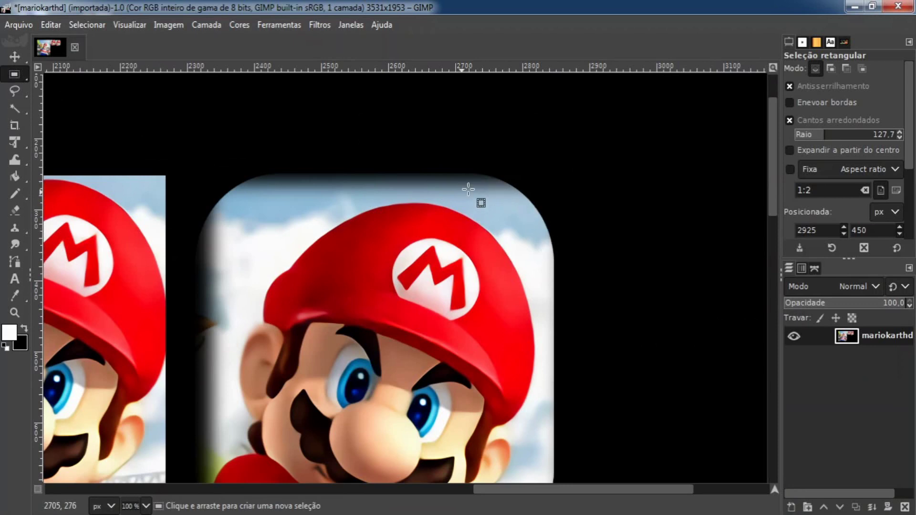
# Undo the placement of the rounded and square Mario copies, and anchor the remaining floating selection.
pyautogui.scroll(-2, 432, 225)
pyautogui.moveTo(310, 225); pyautogui.dragTo(517, 164)
pyautogui.hotkey('ctrl', 'z')
pyautogui.hotkey('ctrl', 'z')
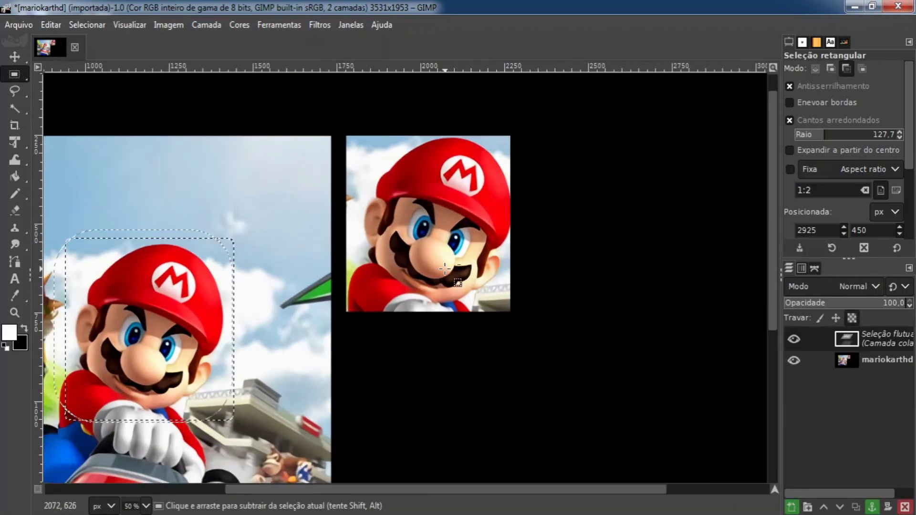
pyautogui.hotkey('ctrl', 'z')
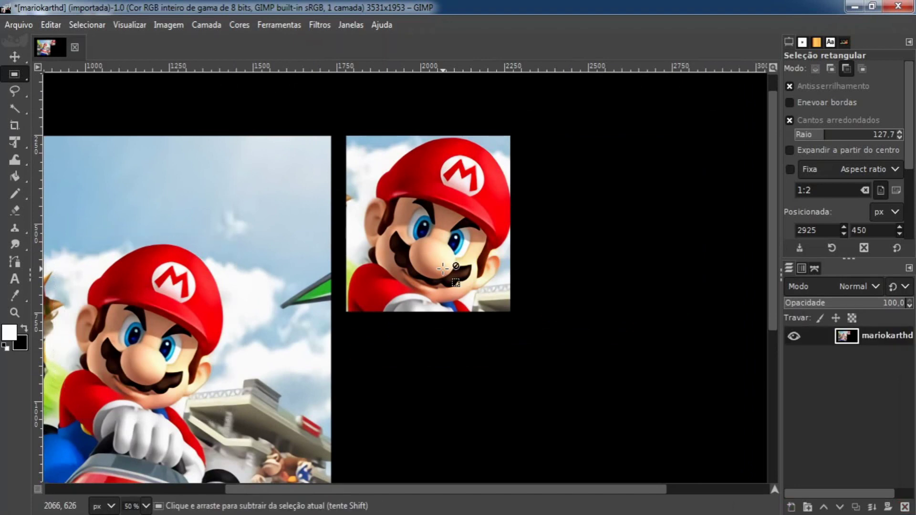
pyautogui.moveTo(388, 274); pyautogui.dragTo(563, 226)
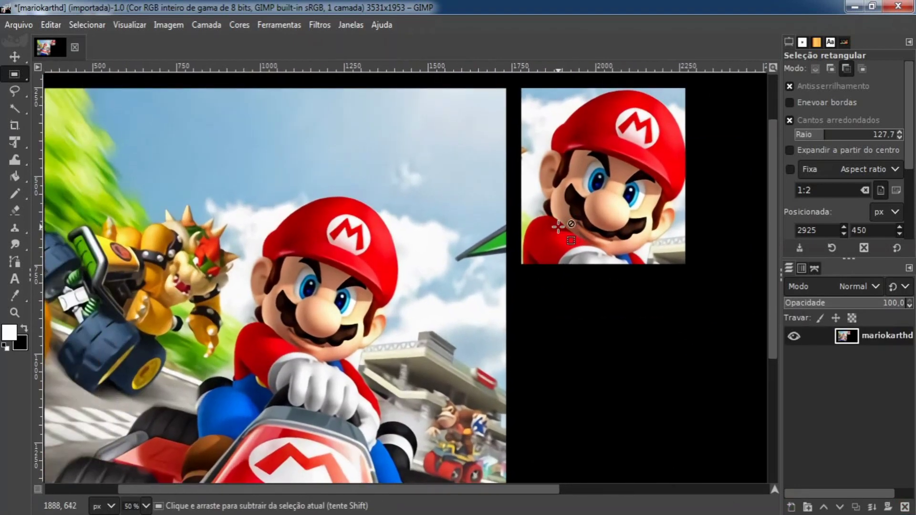
pyautogui.hotkey('ctrl', 'z')
pyautogui.hotkey('ctrl', 'z')
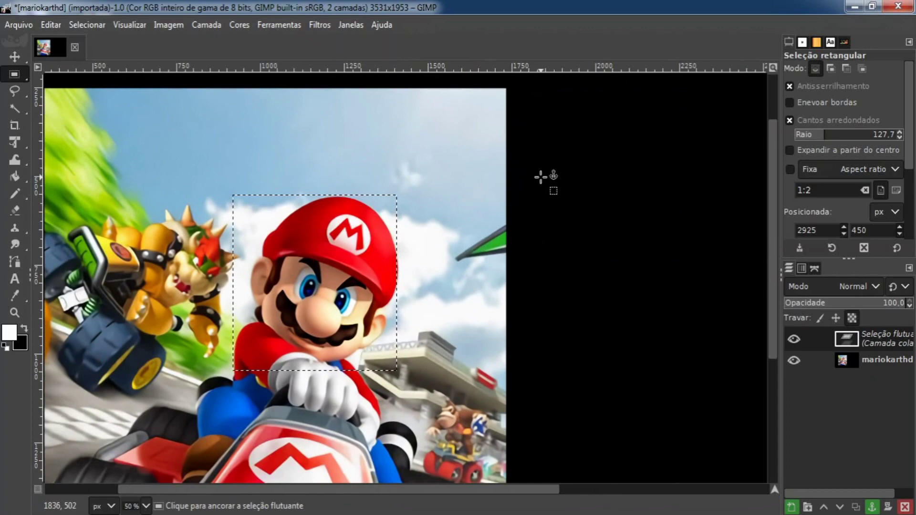
pyautogui.click(541, 177)
# Turn off rounded corners and turn on expanding the selection from the center.
pyautogui.click(792, 121)
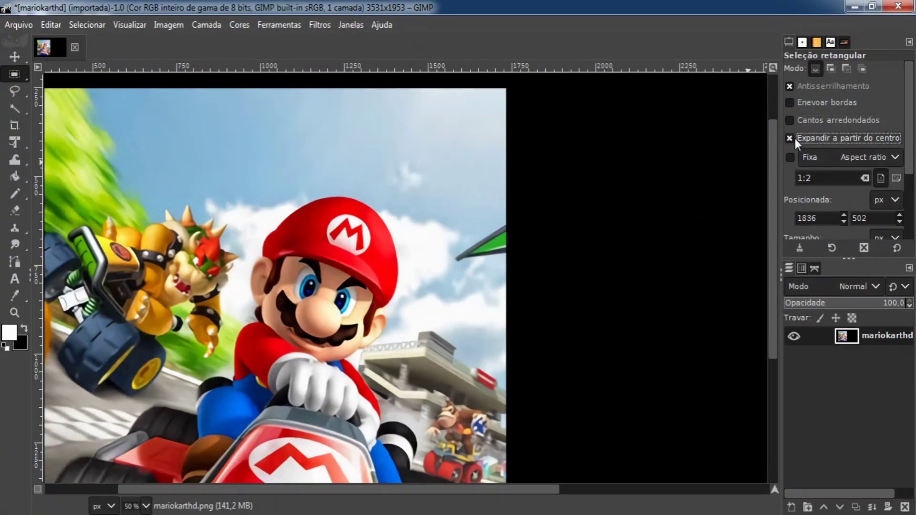
pyautogui.click(795, 139)
pyautogui.moveTo(360, 259); pyautogui.dragTo(457, 254)
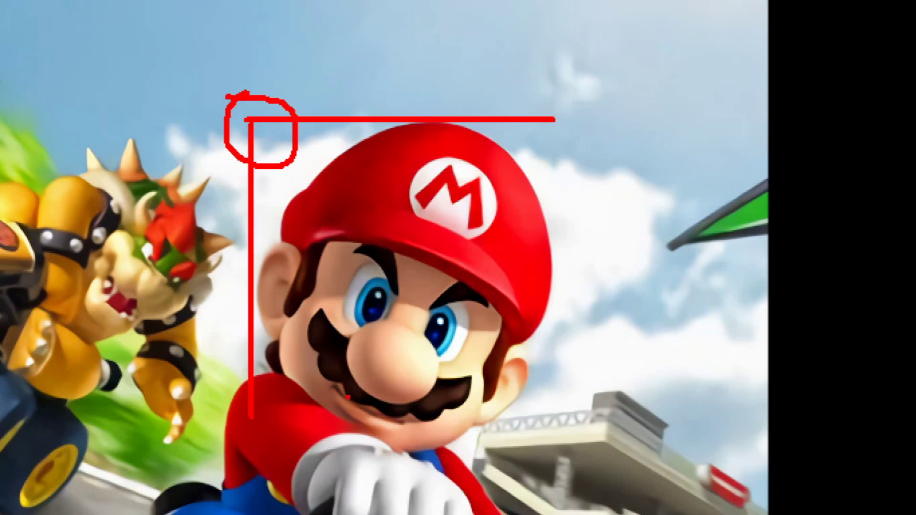
pyautogui.moveTo(262, 450); pyautogui.dragTo(589, 450)
pyautogui.moveTo(554, 119); pyautogui.dragTo(553, 447)
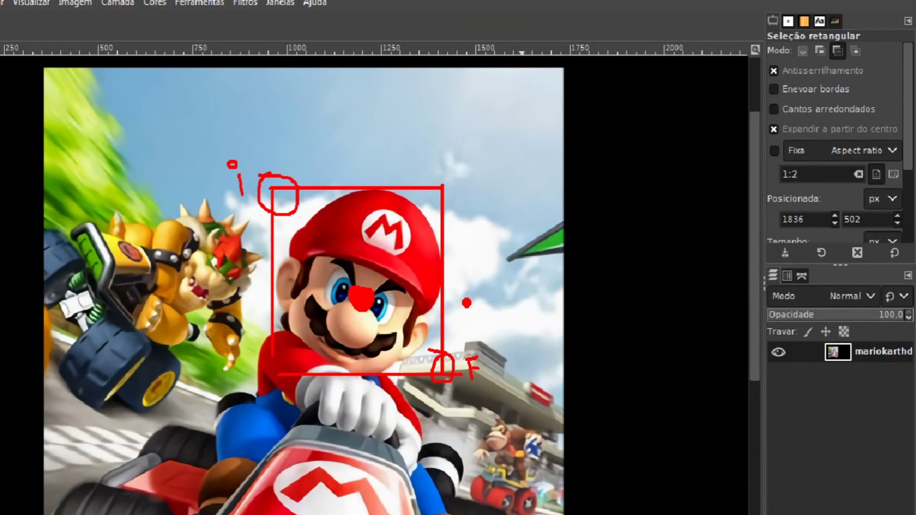
pyautogui.moveTo(380, 301); pyautogui.dragTo(379, 303)
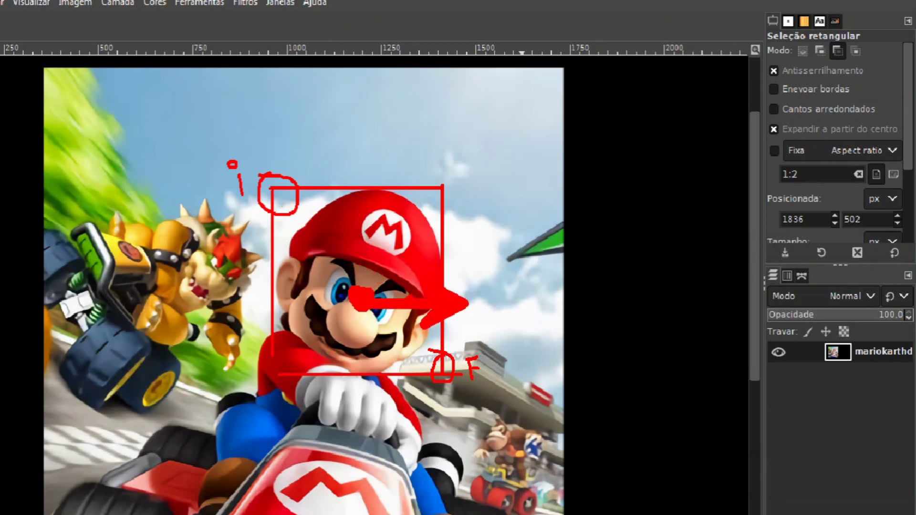
pyautogui.press('Escape')
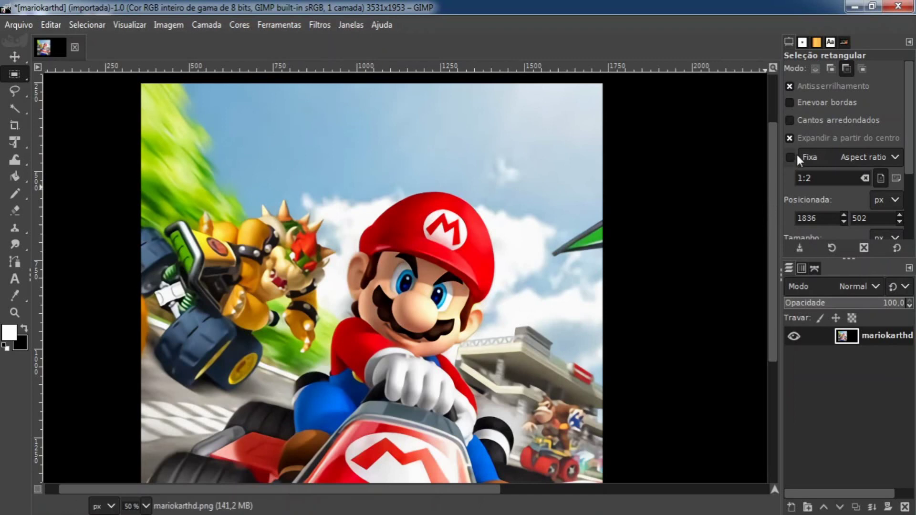
# Try out center-expanded rectangular selections, starting each one from the middle of Mario's face and clearing the first before redrawing.
pyautogui.click(424, 287)
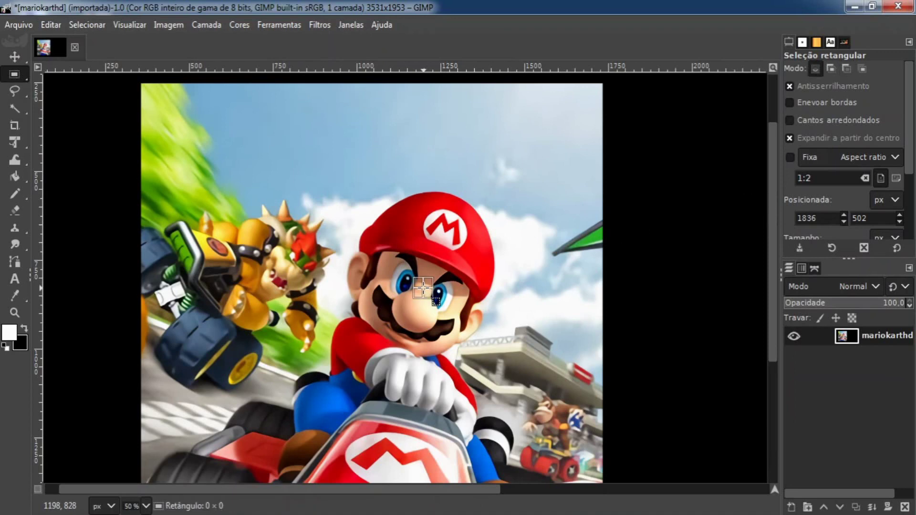
pyautogui.moveTo(423, 288); pyautogui.dragTo(521, 371)
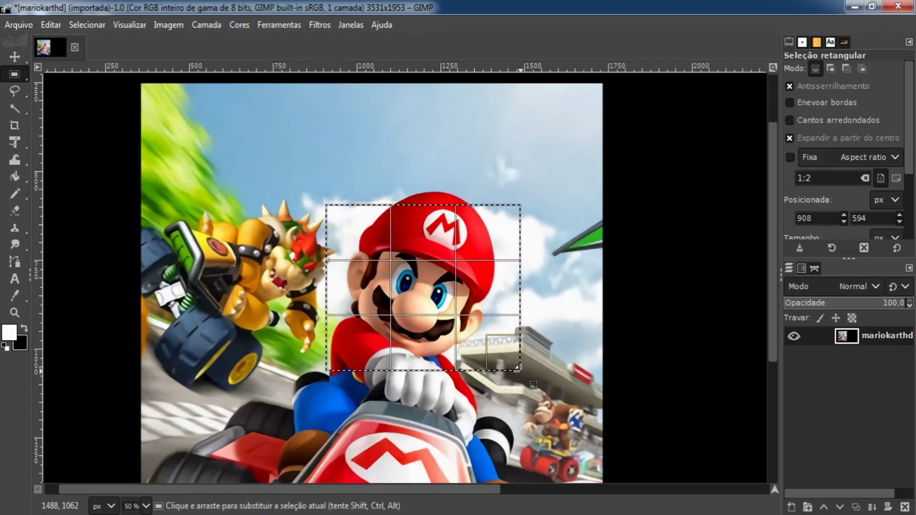
pyautogui.click(540, 286)
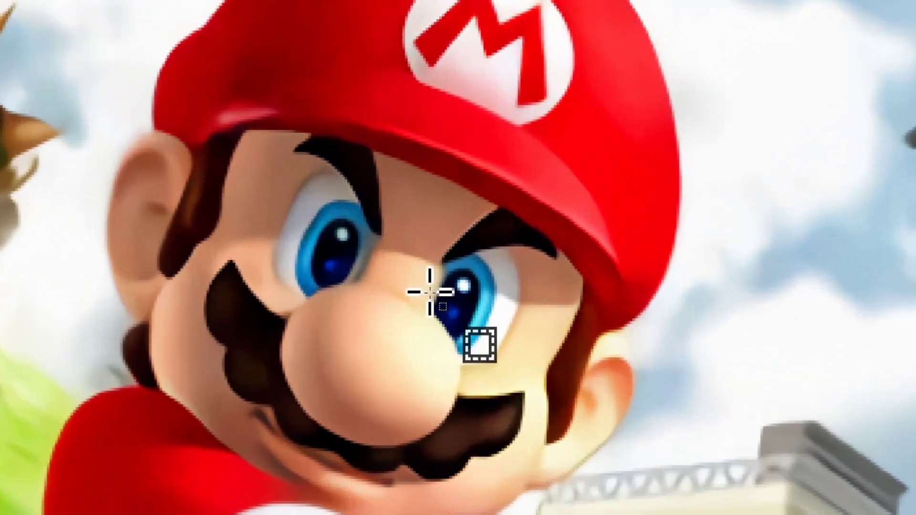
pyautogui.moveTo(395, 271); pyautogui.dragTo(612, 473)
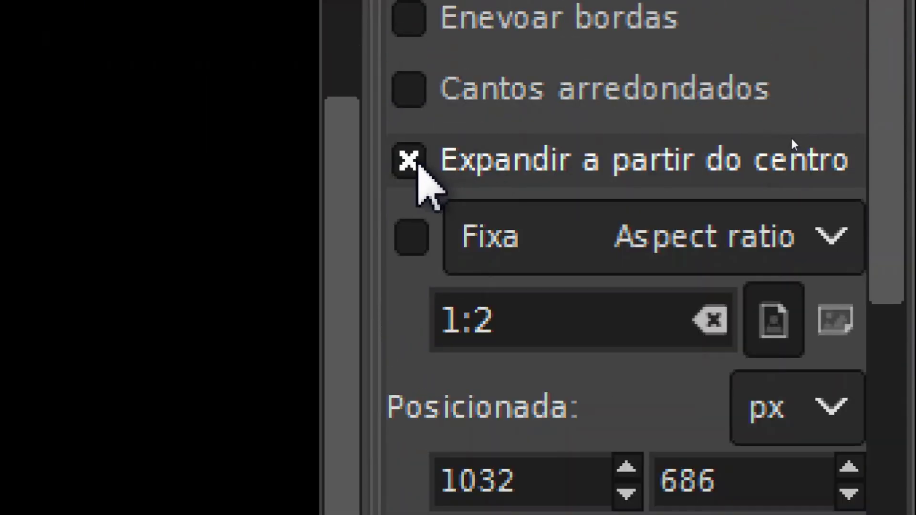
# Turn off expanding from the center and select a rectangle around Mario's head from about 954, 558 to 1431, 1035 px.
pyautogui.click(408, 160)
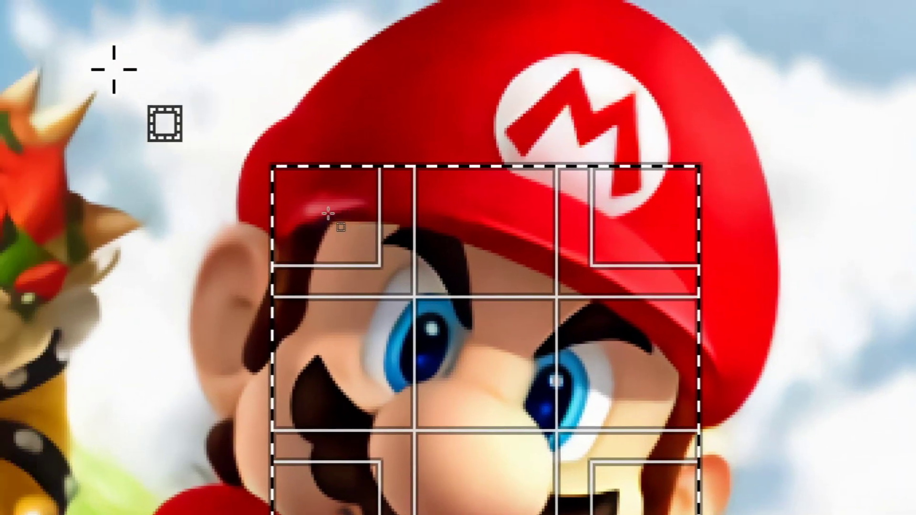
pyautogui.moveTo(60, 62); pyautogui.dragTo(606, 447)
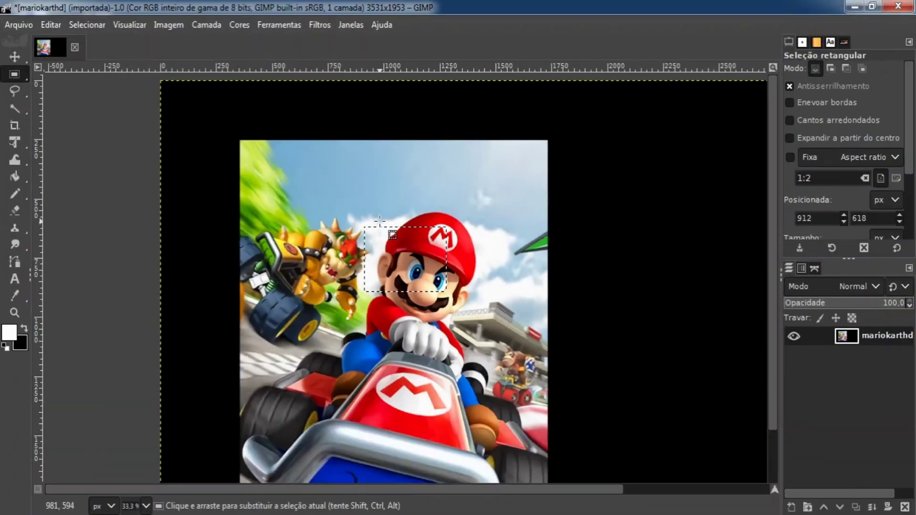
pyautogui.moveTo(373, 212); pyautogui.dragTo(381, 217)
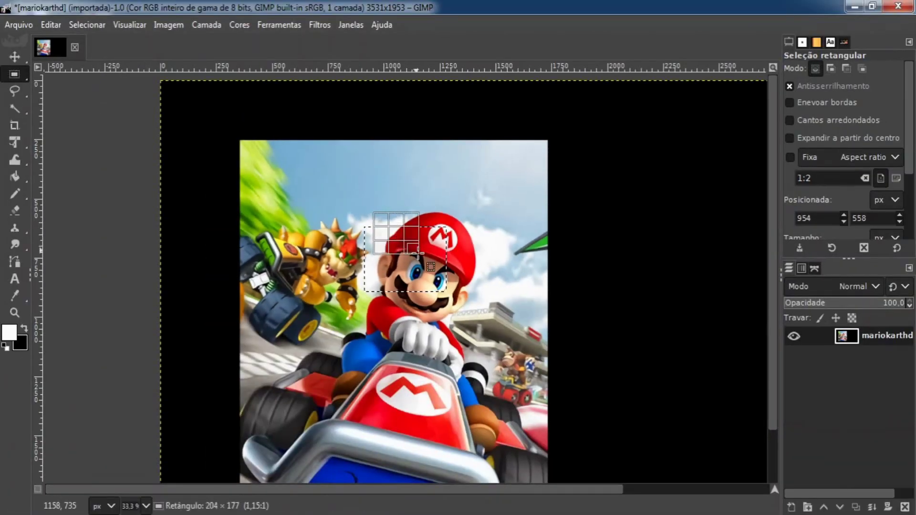
pyautogui.moveTo(464, 309); pyautogui.dragTo(480, 326)
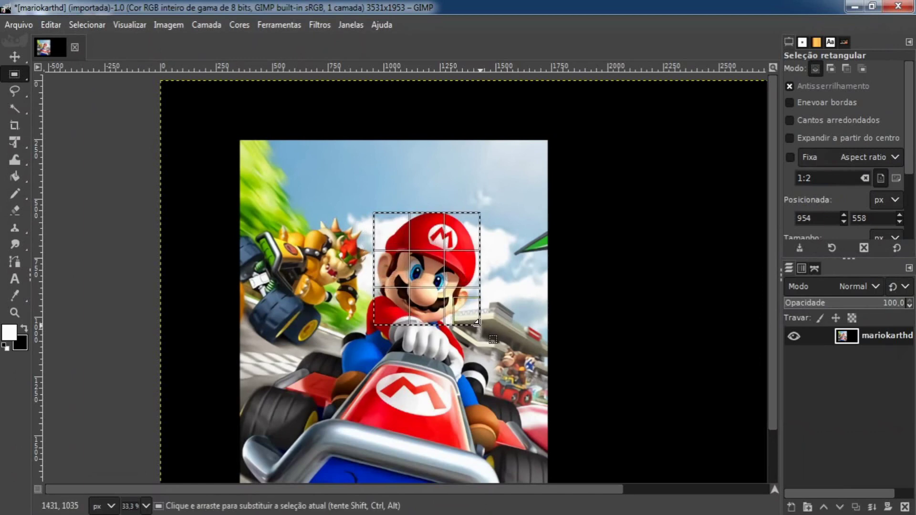
# Copy and paste Mario's selected head, move the copy onto the black area beside the main image, and anchor it.
pyautogui.hotkey('ctrl', 'c')
pyautogui.hotkey('ctrl', 'v')
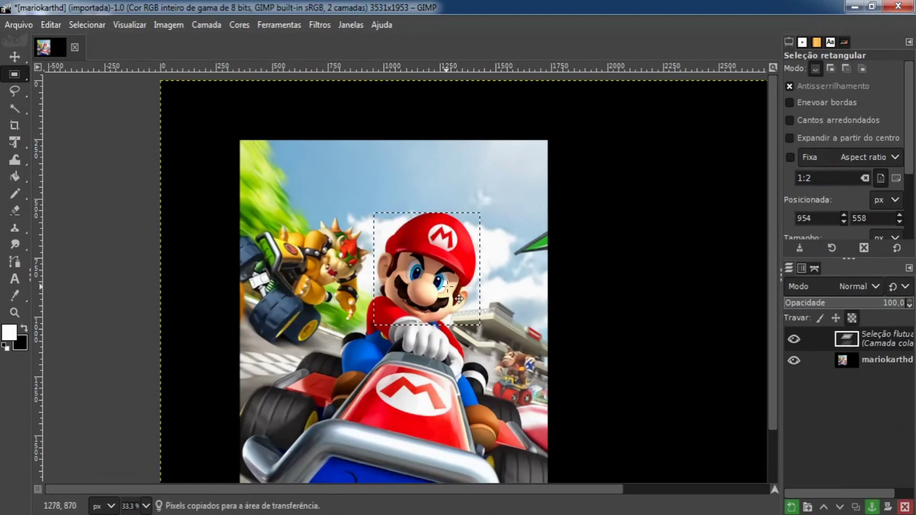
pyautogui.moveTo(450, 295); pyautogui.dragTo(635, 225)
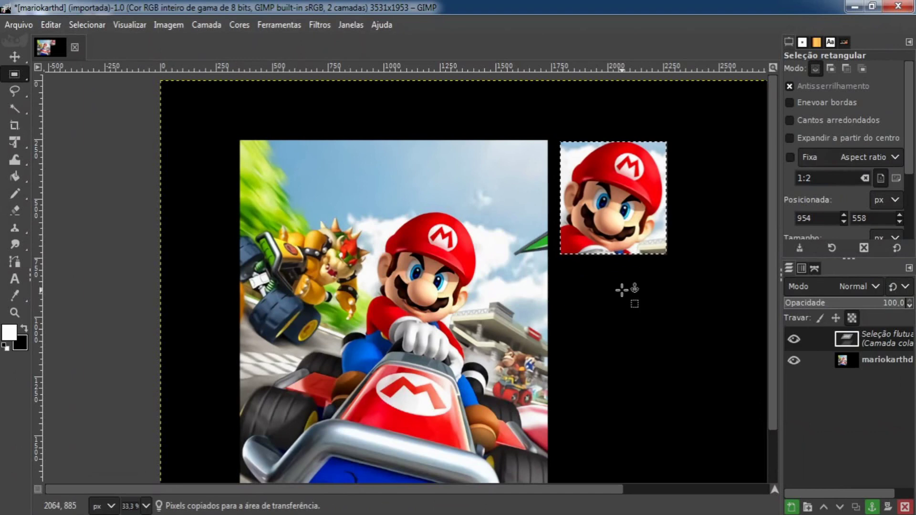
pyautogui.click(605, 289)
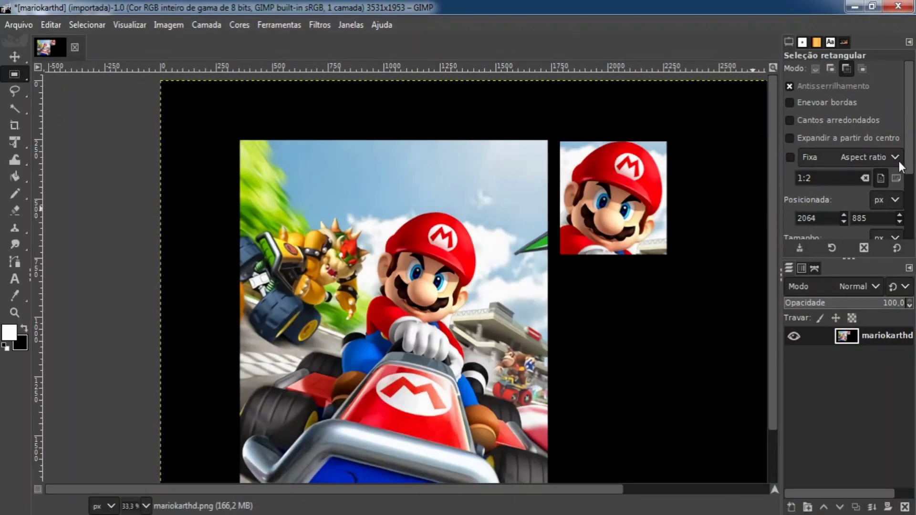
# Constrain the rectangular selection to a fixed aspect ratio of 1:1.
pyautogui.click(899, 161)
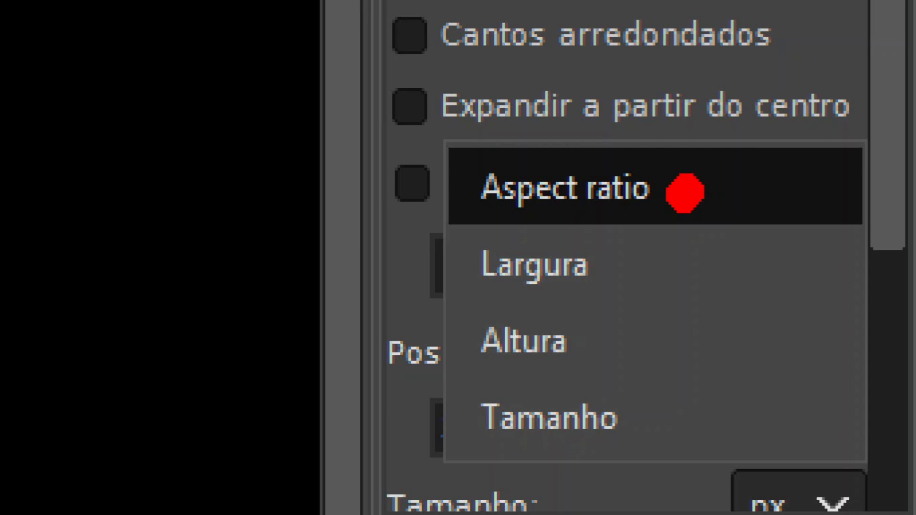
pyautogui.click(684, 192)
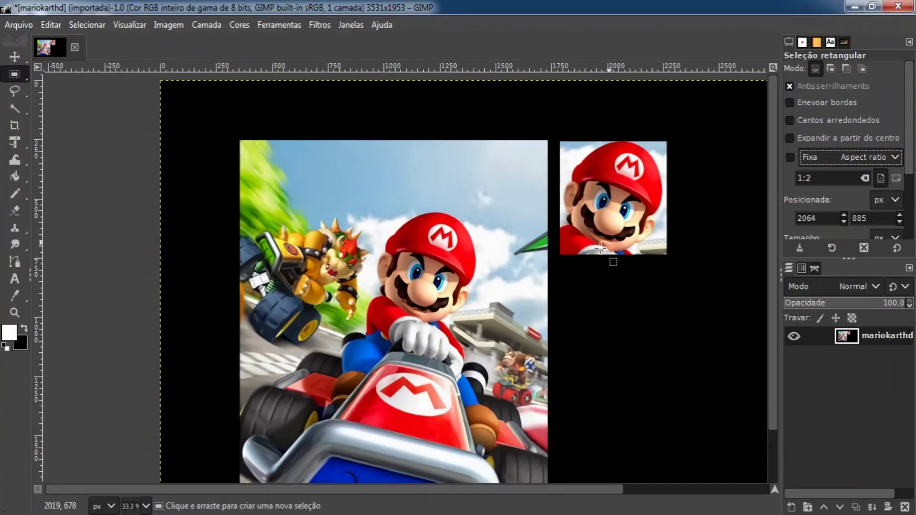
pyautogui.click(815, 182)
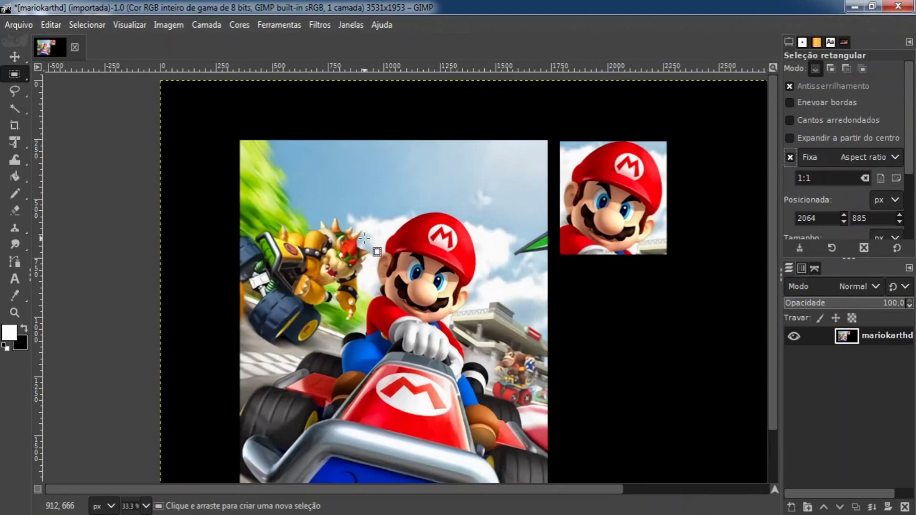
# Select a square area around Bowser's head and upper body, starting at about 567, 516 px.
pyautogui.moveTo(363, 238)
pyautogui.mouseDown()
pyautogui.moveTo(456, 314)
pyautogui.moveTo(453, 300)
pyautogui.moveTo(468, 301)
pyautogui.moveTo(471, 286)
pyautogui.moveTo(482, 300)
pyautogui.moveTo(493, 291)
pyautogui.moveTo(467, 296)
pyautogui.moveTo(452, 282)
pyautogui.moveTo(469, 295)
pyautogui.moveTo(423, 282)
pyautogui.moveTo(374, 244)
pyautogui.moveTo(333, 241)
pyautogui.moveTo(354, 253)
pyautogui.moveTo(335, 222)
pyautogui.moveTo(367, 248)
pyautogui.moveTo(356, 251)
pyautogui.mouseUp()
pyautogui.moveTo(409, 297); pyautogui.dragTo(488, 397)
pyautogui.scroll(3, 381, 288)
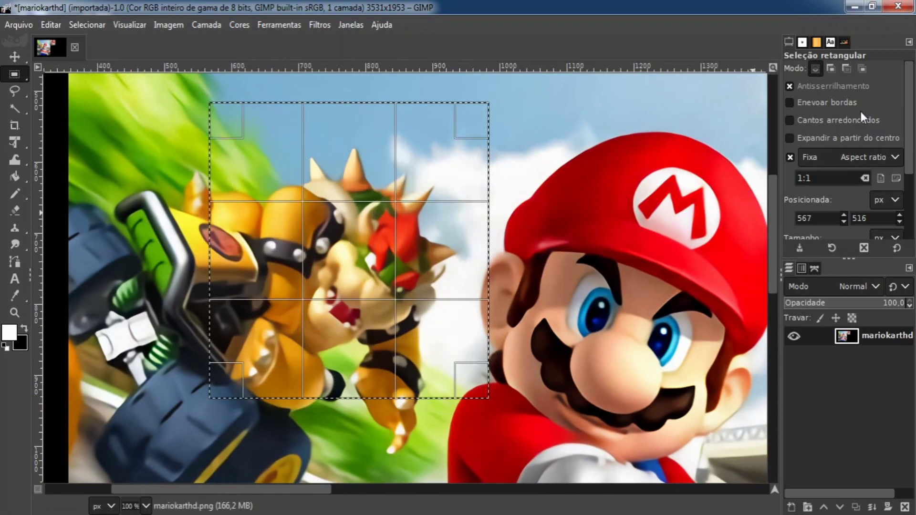
# Change the fixed aspect ratio for rectangular selections to 3:1.
pyautogui.click(824, 179)
pyautogui.press('Left')
pyautogui.press('Left')
pyautogui.press('BackSpace')
pyautogui.write('3')
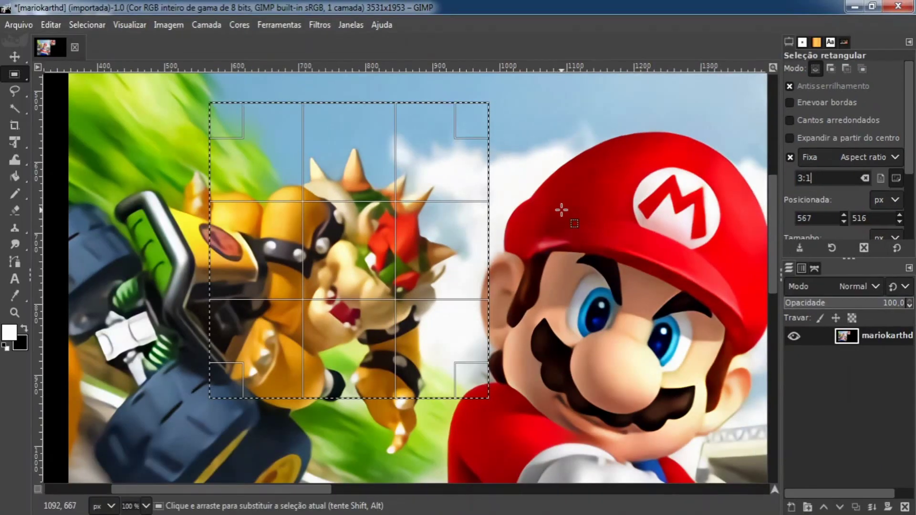
pyautogui.scroll(-1, 545, 212)
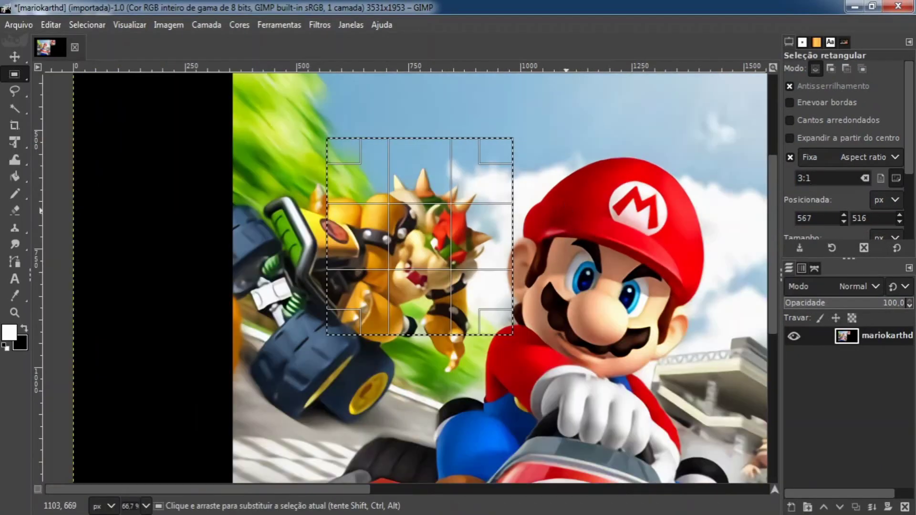
# Select a wide area with the 3:1 ratio across Bowser's arm and Mario's face, starting at about 755, 773 px.
pyautogui.moveTo(549, 217); pyautogui.dragTo(361, 219)
pyautogui.moveTo(176, 126); pyautogui.dragTo(372, 248)
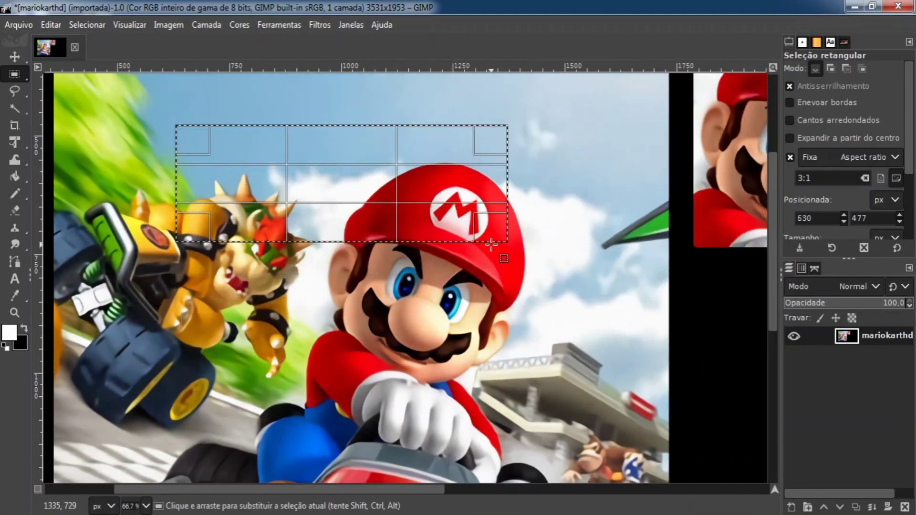
pyautogui.moveTo(232, 266); pyautogui.dragTo(490, 379)
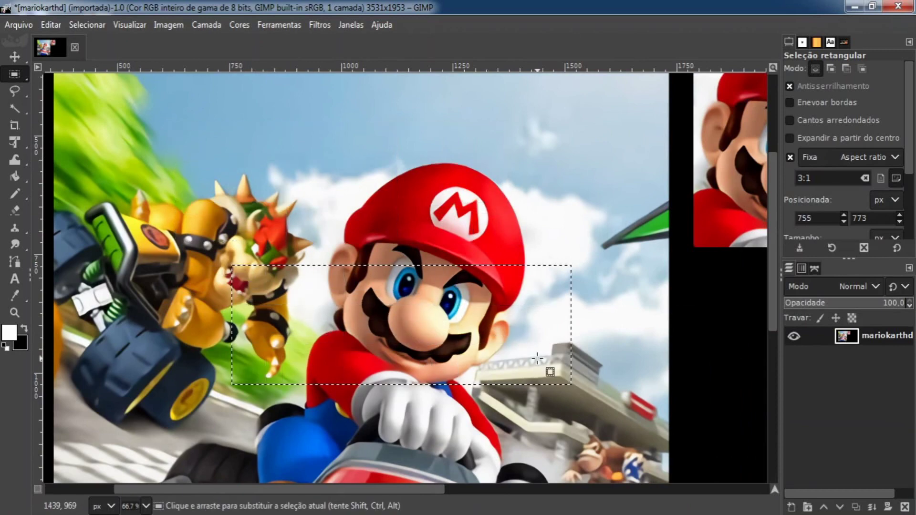
# Copy and paste the 3:1 selection, move the copy onto the black area below the pasted Mario head, and anchor it.
pyautogui.scroll(-1, 523, 311)
pyautogui.hscroll(5, 524, 311)
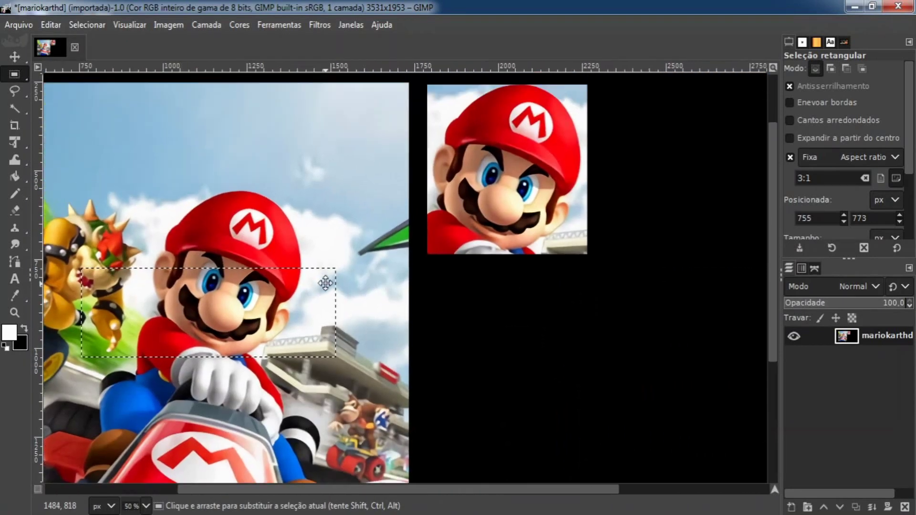
pyautogui.hotkey('ctrl', 'c')
pyautogui.hotkey('ctrl', 'v')
pyautogui.moveTo(279, 297); pyautogui.dragTo(626, 299)
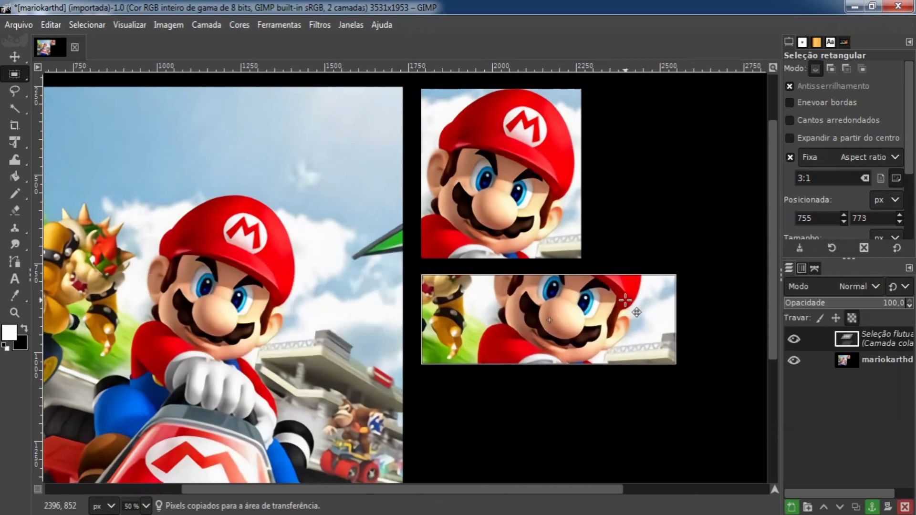
pyautogui.click(643, 244)
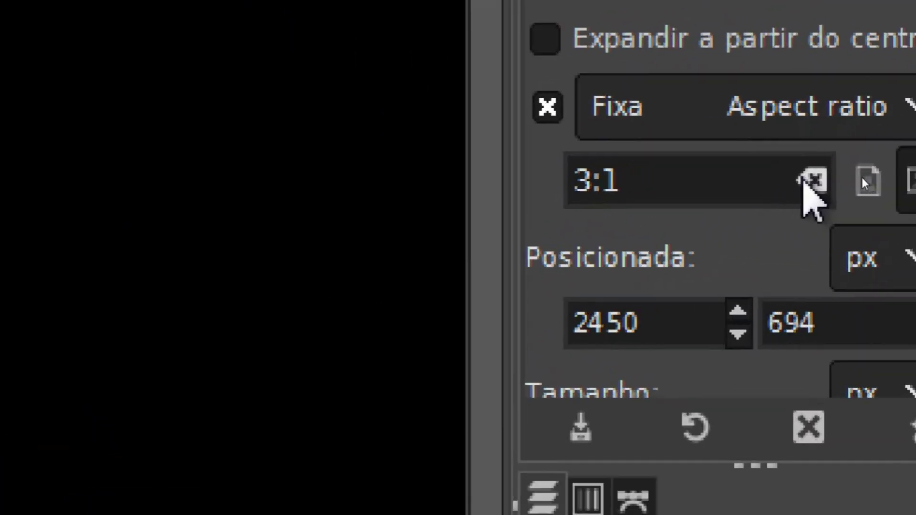
# Try the portrait orientation for the 3:1 fixed aspect ratio and return it to landscape.
pyautogui.click(868, 182)
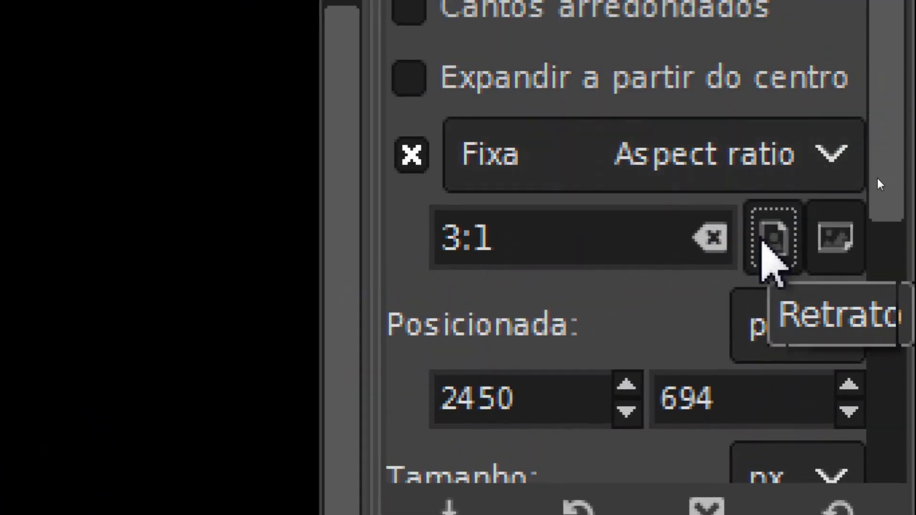
pyautogui.click(826, 251)
pyautogui.click(764, 241)
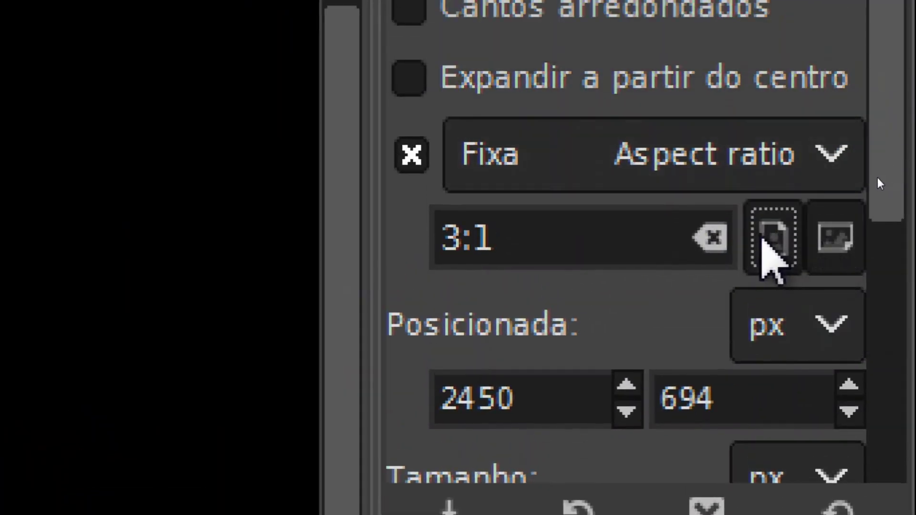
pyautogui.click(816, 237)
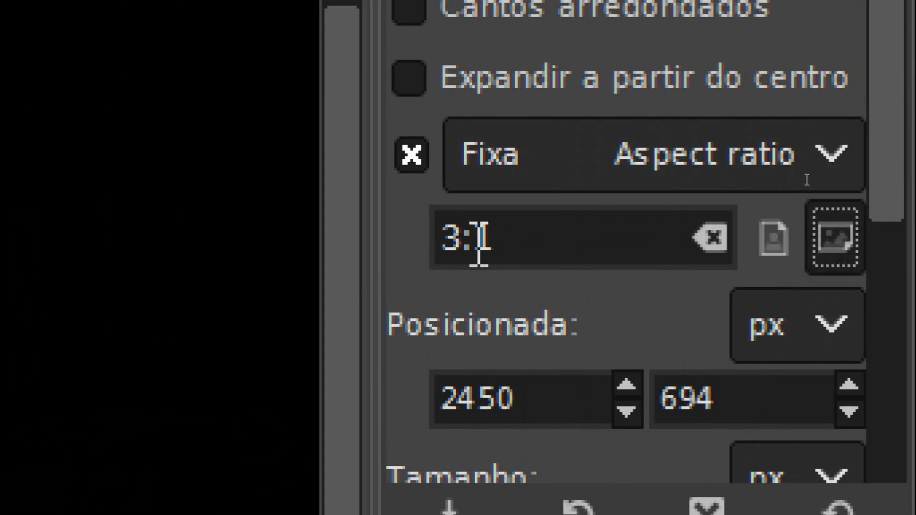
pyautogui.moveTo(497, 242); pyautogui.dragTo(442, 241)
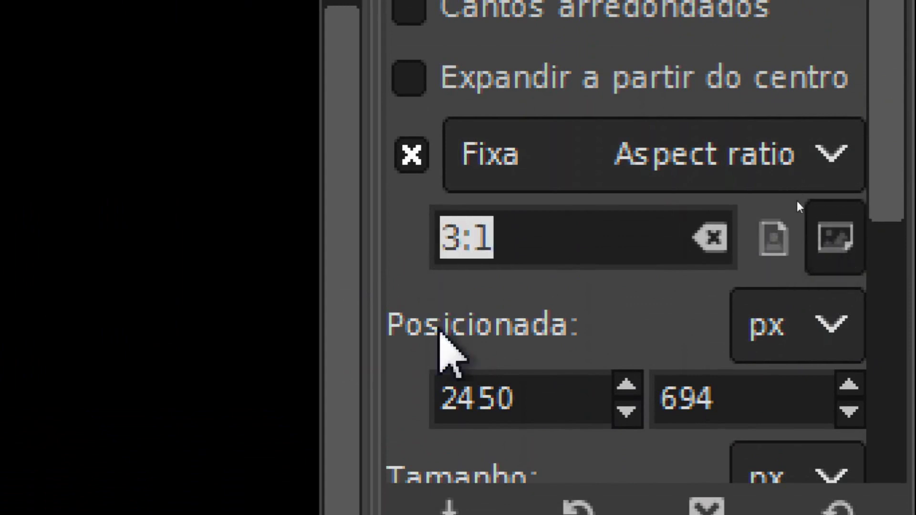
pyautogui.click(833, 244)
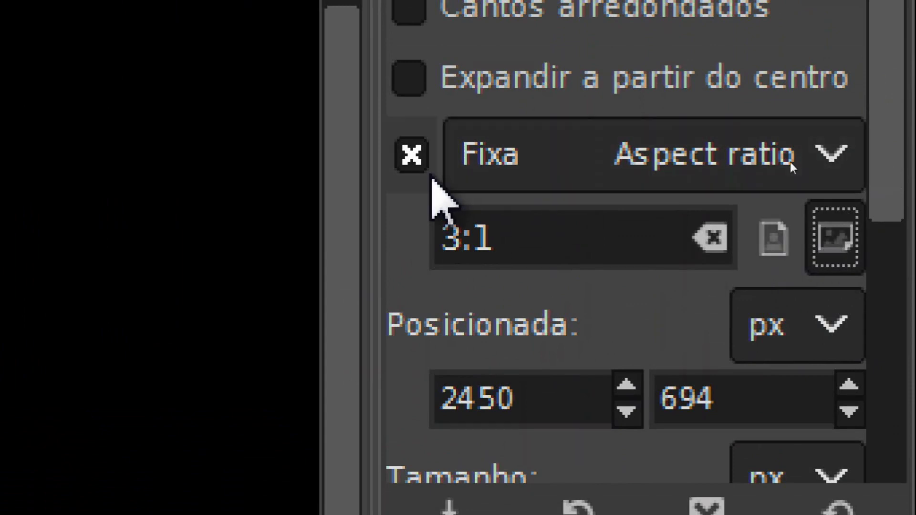
# Disable the fixed aspect ratio and draw a free selection about 282 × 224 px over the sky and the edge of Mario's cap.
pyautogui.click(412, 158)
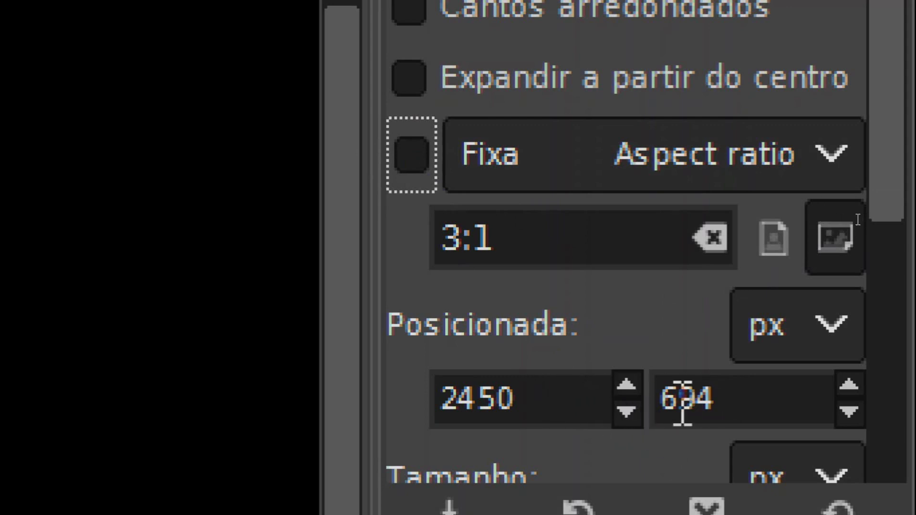
pyautogui.click(575, 381)
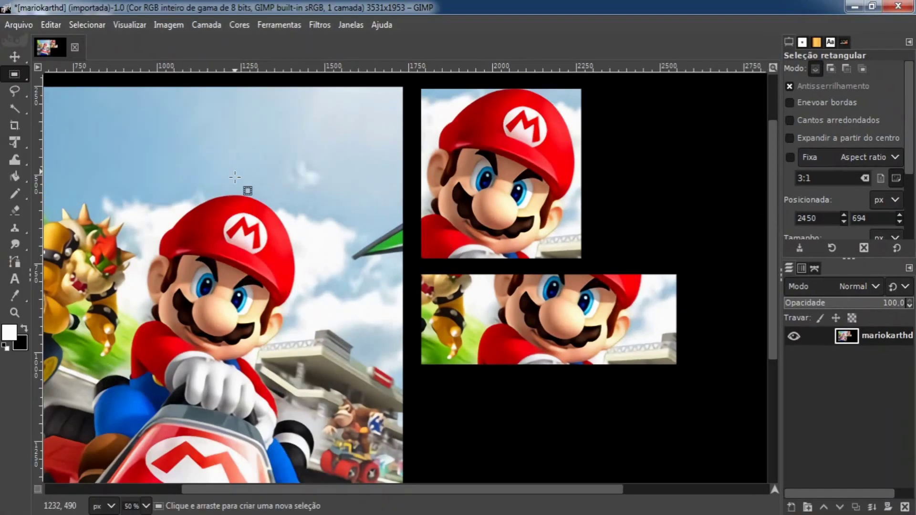
pyautogui.moveTo(232, 156); pyautogui.dragTo(362, 261)
pyautogui.moveTo(105, 281); pyautogui.dragTo(212, 356)
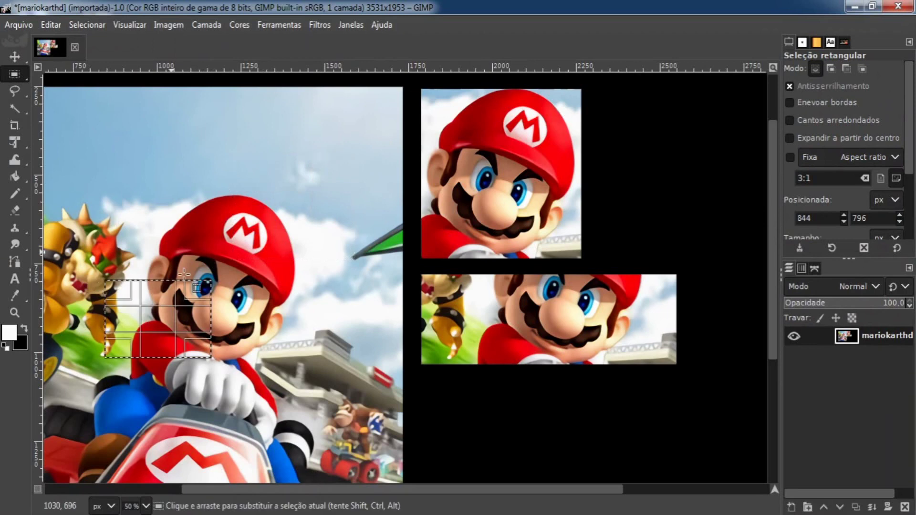
pyautogui.moveTo(108, 158); pyautogui.dragTo(205, 238)
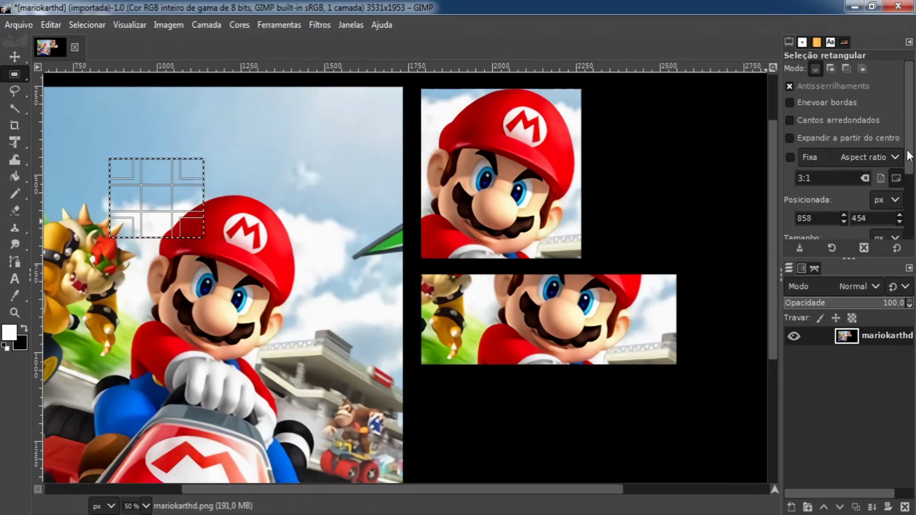
# Try the Destaque highlight on the current rectangular selection and turn it off again.
pyautogui.moveTo(909, 161); pyautogui.dragTo(915, 222)
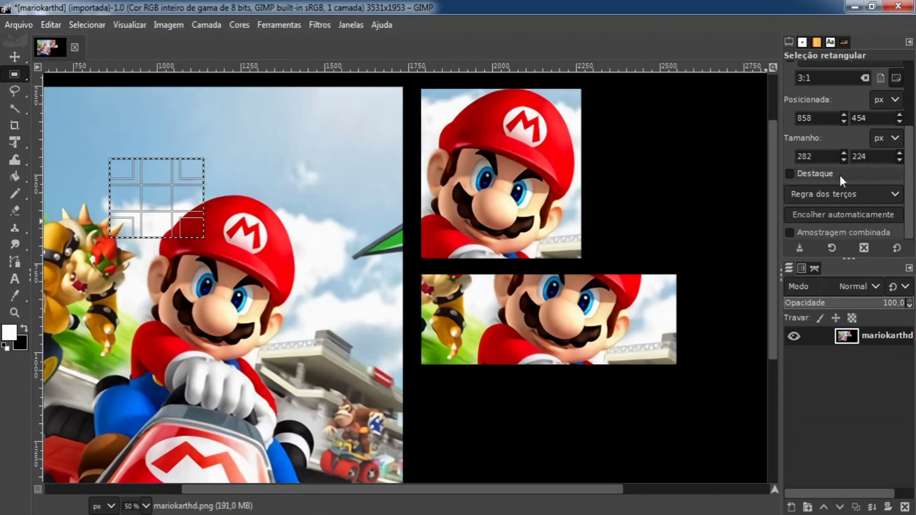
pyautogui.click(792, 175)
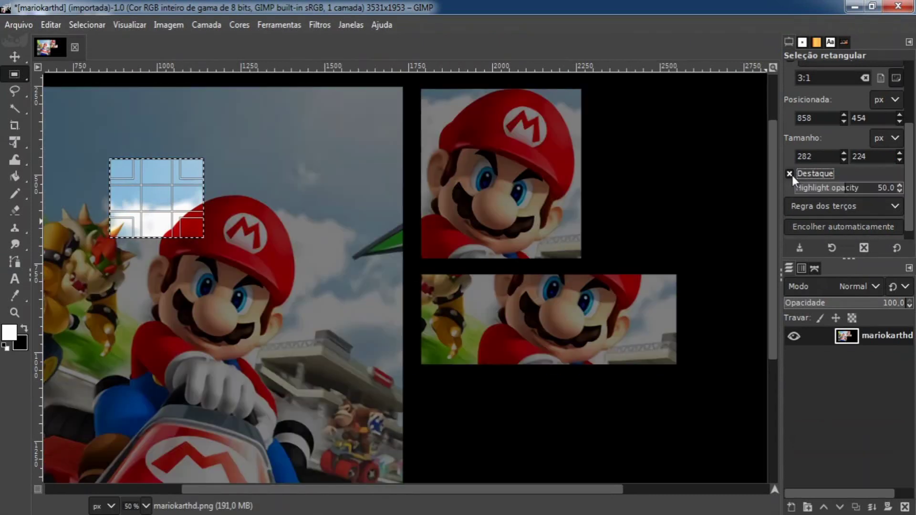
pyautogui.moveTo(420, 254); pyautogui.dragTo(527, 230)
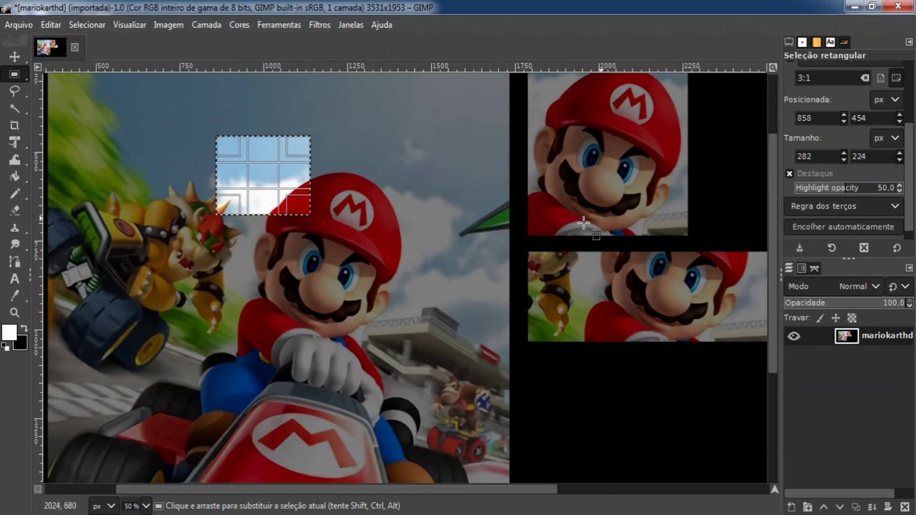
pyautogui.click(789, 174)
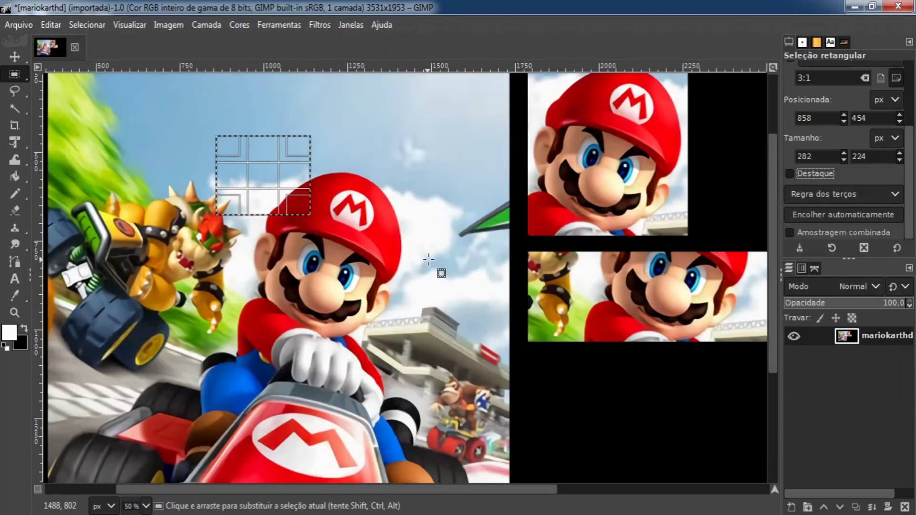
# Outline a crop area about 260 × 274 px around Donkey Kong with the Crop tool and discard it.
pyautogui.click(15, 125)
pyautogui.scroll(-1, 372, 304)
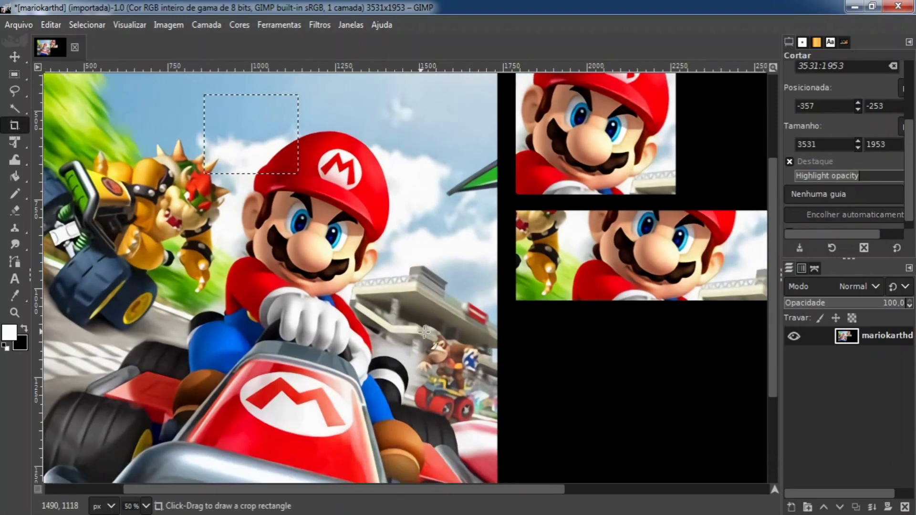
pyautogui.moveTo(402, 328); pyautogui.dragTo(491, 426)
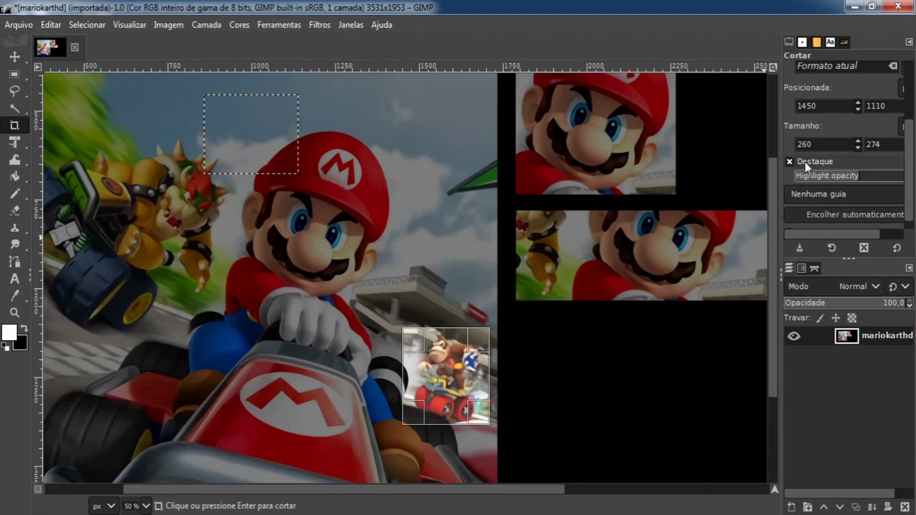
pyautogui.click(455, 308)
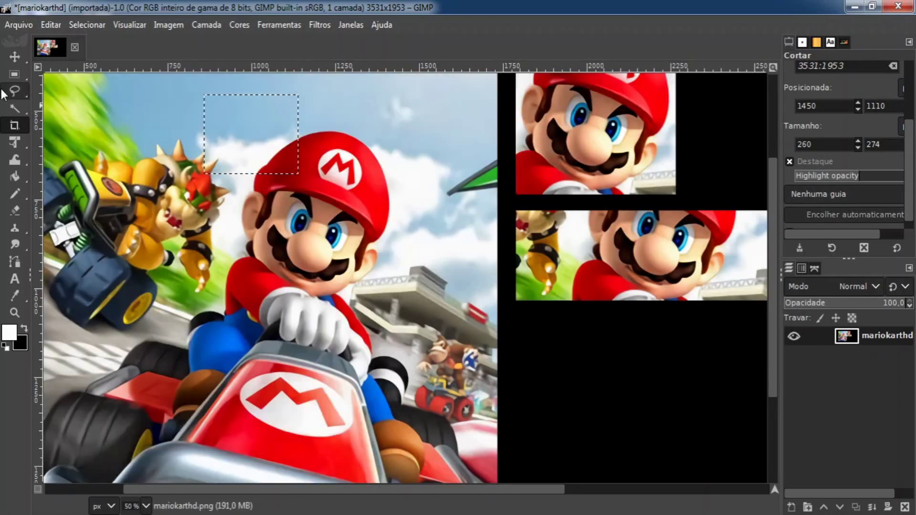
# Make a rectangular selection about 292 × 332 px around Donkey Kong and enable its Destaque highlight.
pyautogui.click(15, 74)
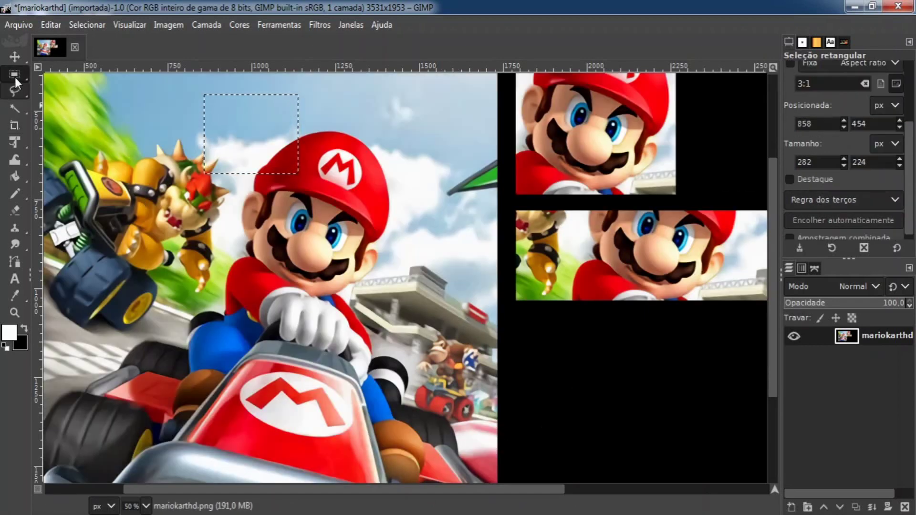
pyautogui.click(390, 313)
pyautogui.moveTo(390, 312); pyautogui.dragTo(488, 430)
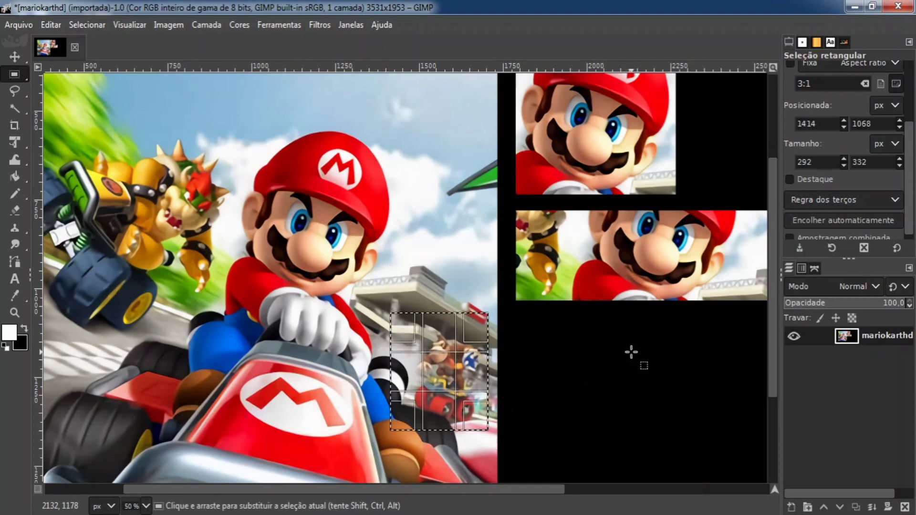
pyautogui.click(795, 179)
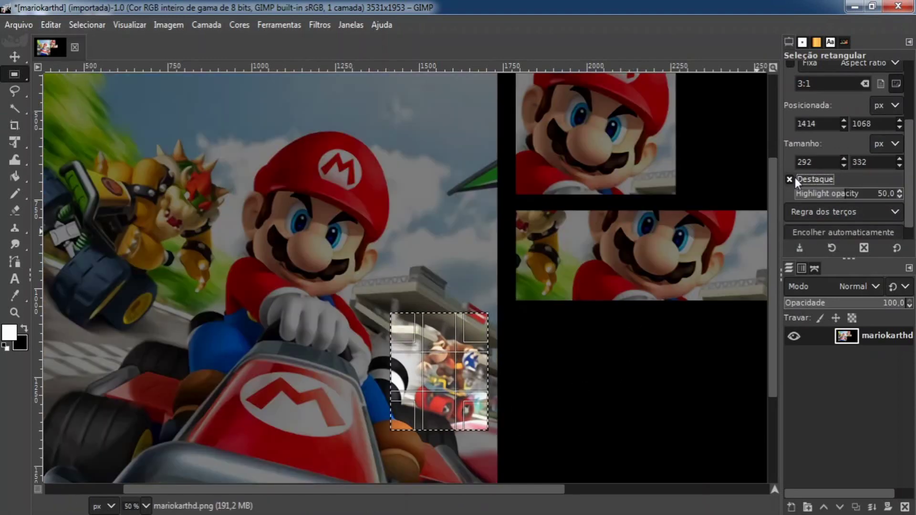
pyautogui.click(795, 179)
pyautogui.click(795, 179)
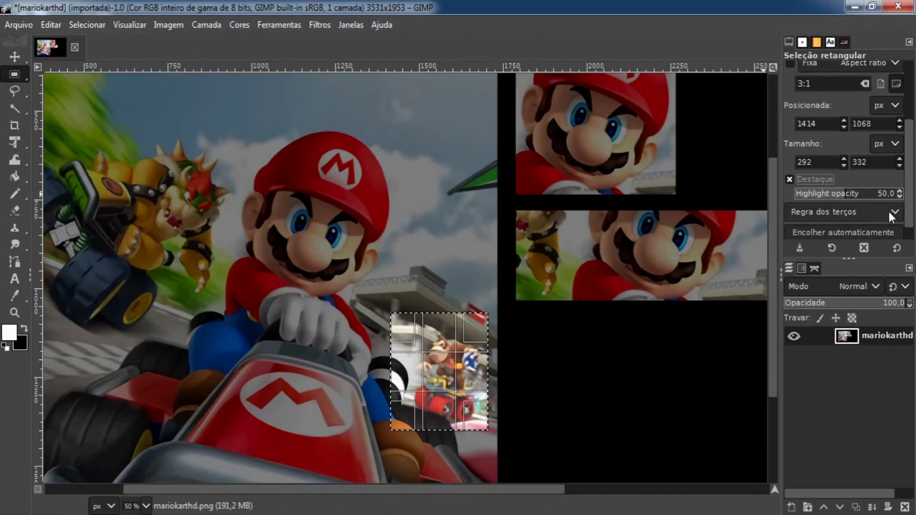
# Set the composition guides of the Donkey Kong selection to Nenhuma guia.
pyautogui.click(889, 211)
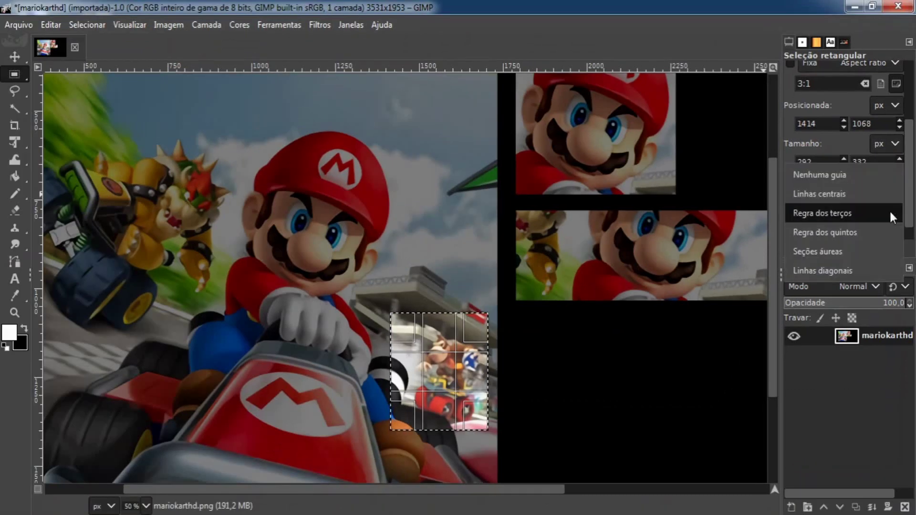
pyautogui.click(889, 180)
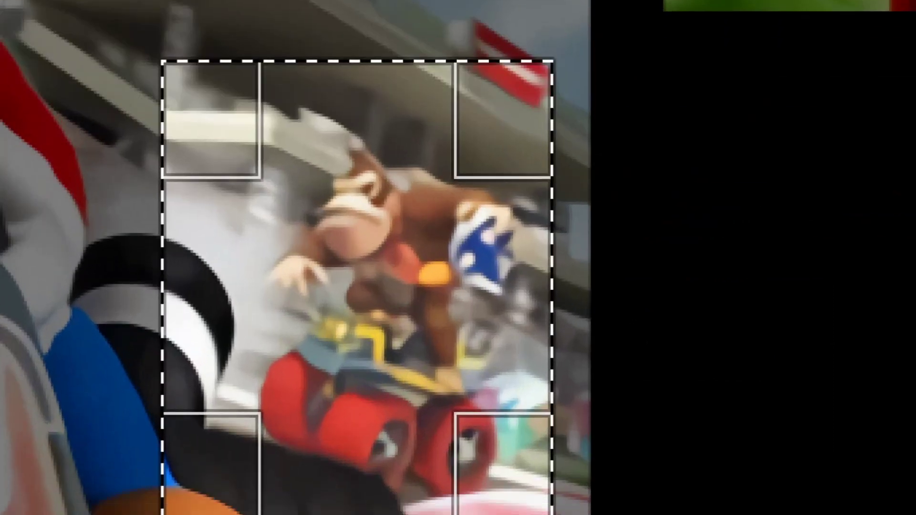
pyautogui.moveTo(296, 93); pyautogui.dragTo(363, 489)
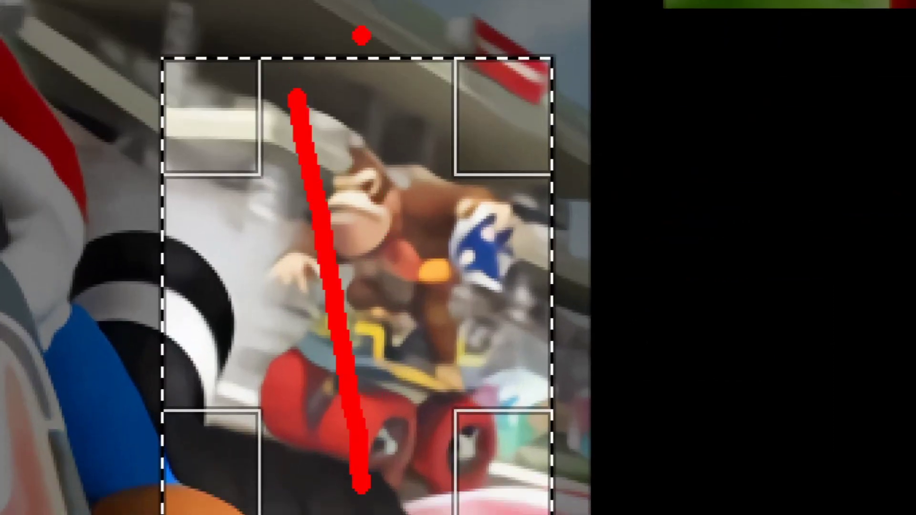
pyautogui.moveTo(382, 69); pyautogui.dragTo(443, 504)
pyautogui.moveTo(163, 254); pyautogui.dragTo(503, 255)
pyautogui.moveTo(250, 360); pyautogui.dragTo(552, 323)
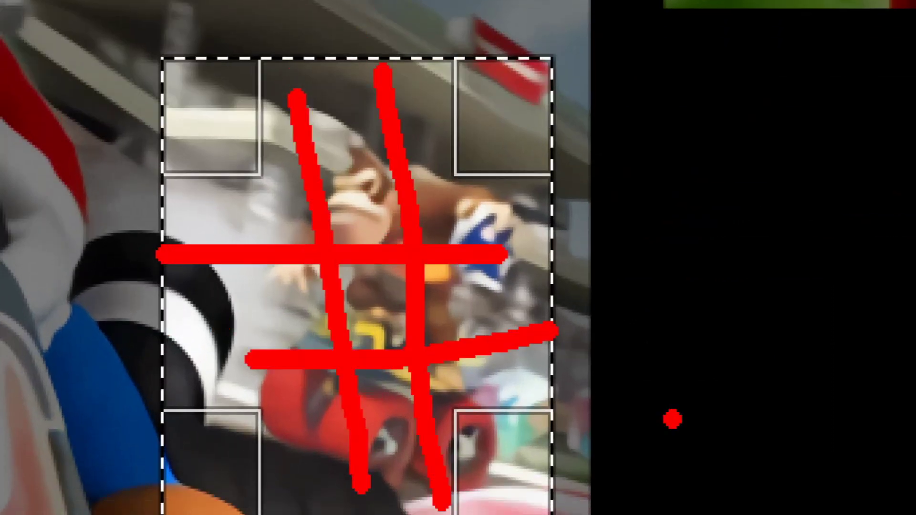
pyautogui.hotkey('ctrl', 'z')
pyautogui.hotkey('ctrl', 'z')
pyautogui.hotkey('ctrl', 'z')
pyautogui.hotkey('ctrl', 'z')
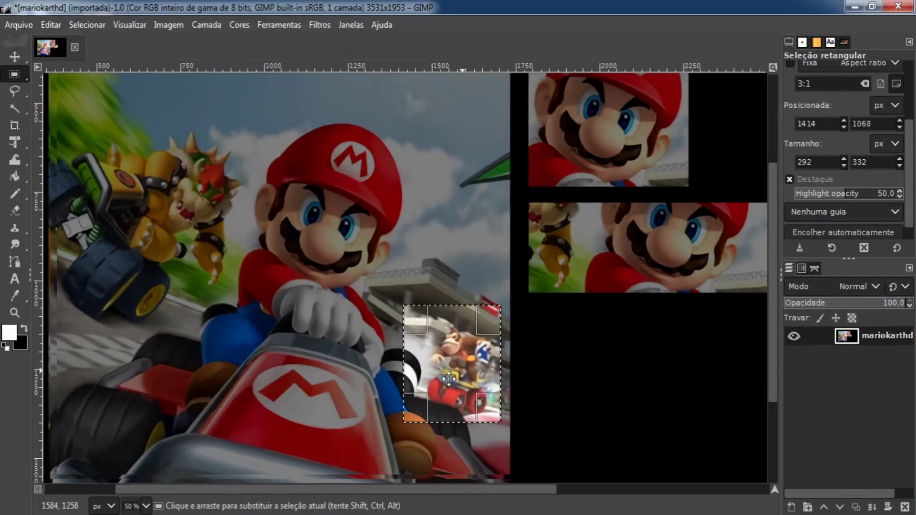
# Try Linhas centrais as the selection's composition guides and set them to Regra dos terços.
pyautogui.moveTo(449, 380); pyautogui.dragTo(699, 218)
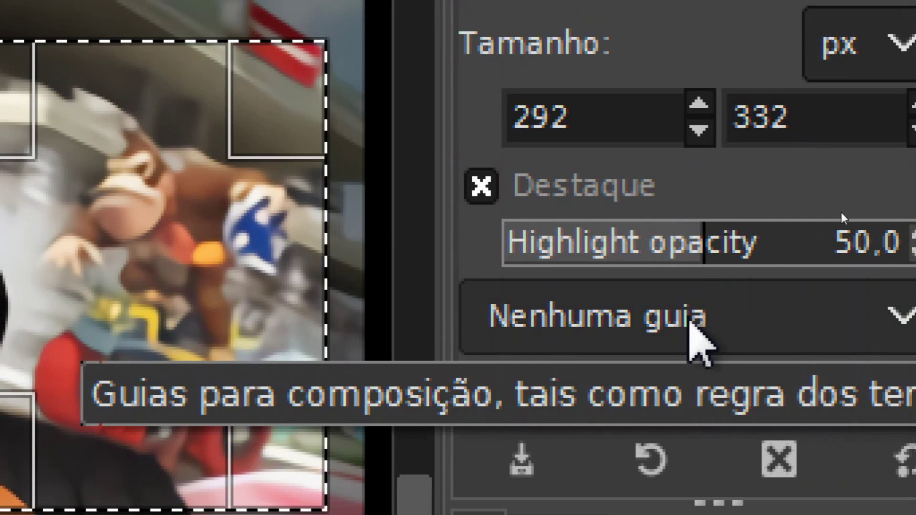
pyautogui.click(691, 324)
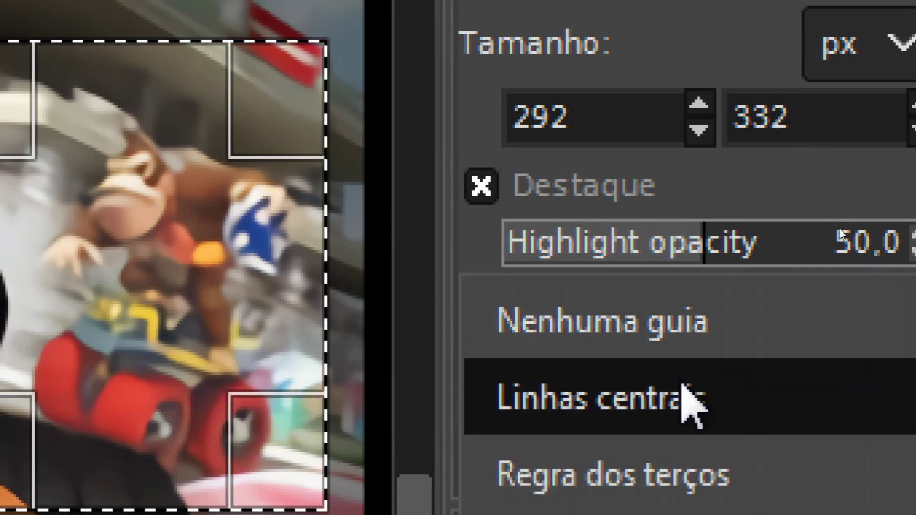
pyautogui.click(681, 385)
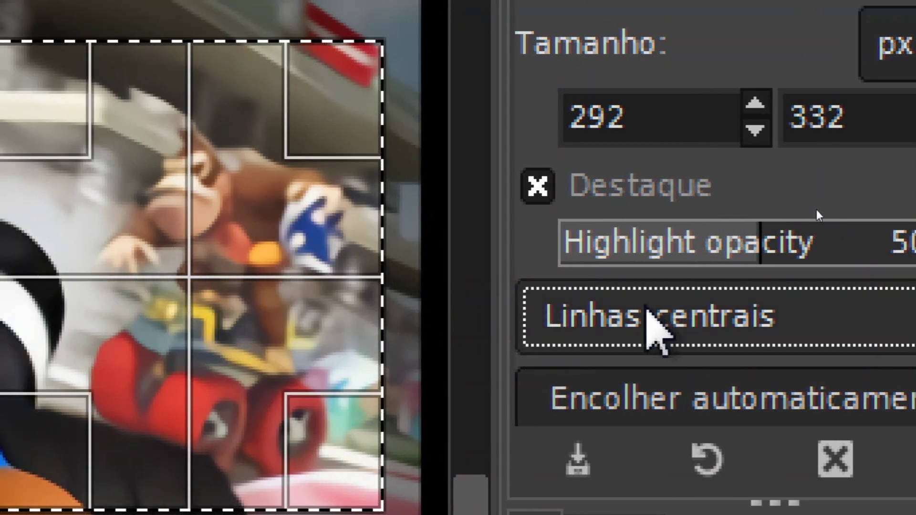
pyautogui.click(647, 313)
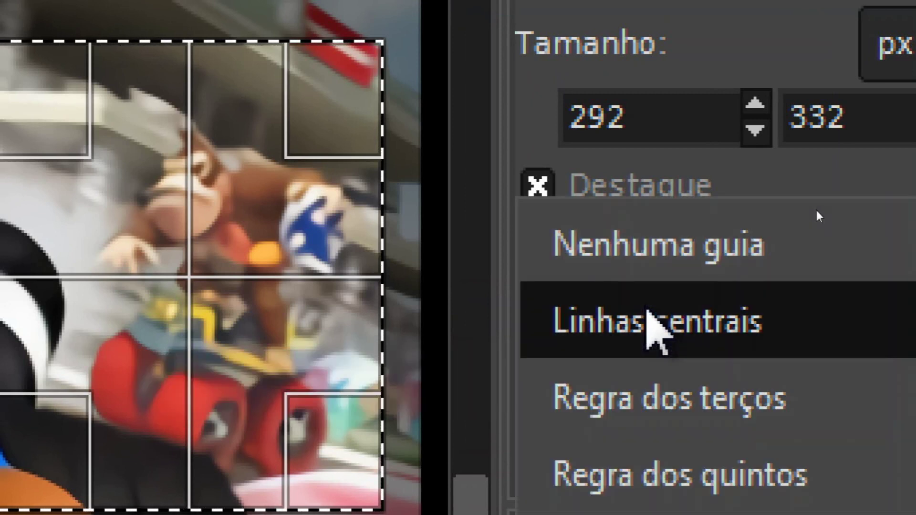
pyautogui.click(648, 398)
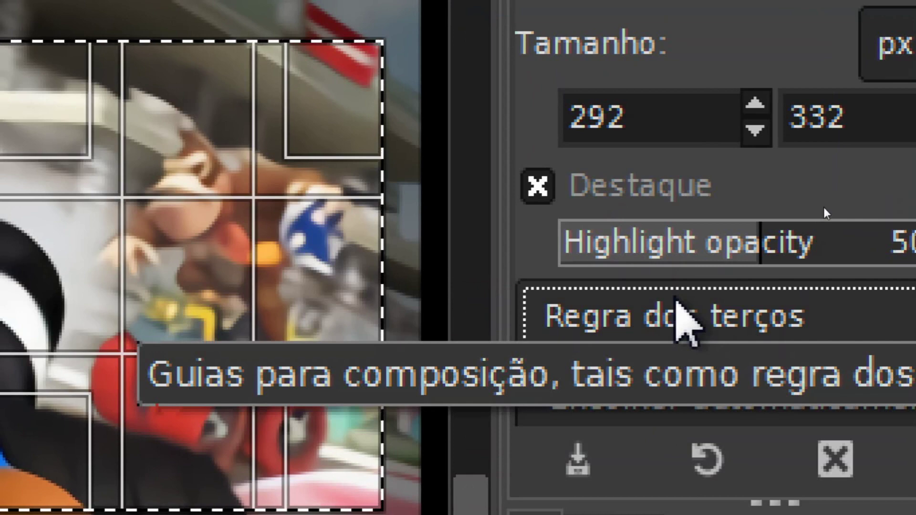
# Try Regra dos quintos and Seções áureas as the composition guides of the Donkey Kong selection.
pyautogui.click(675, 301)
pyautogui.click(662, 384)
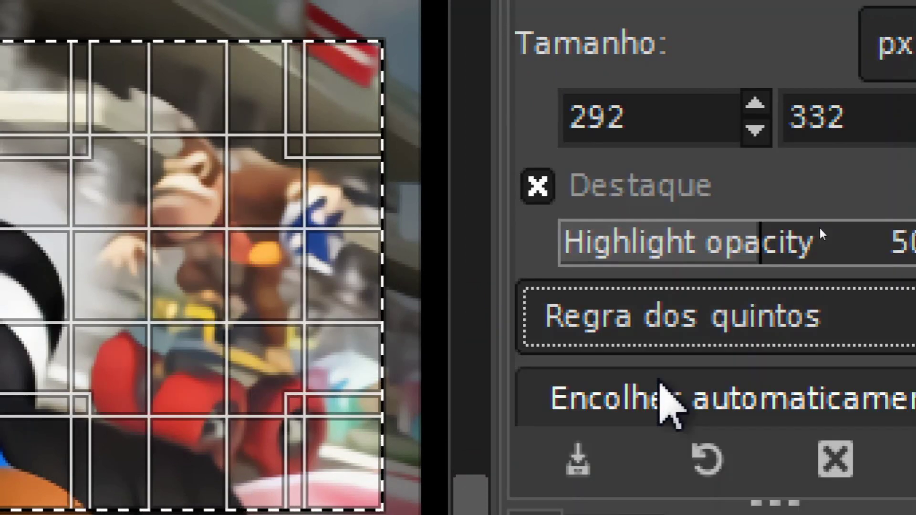
pyautogui.click(651, 328)
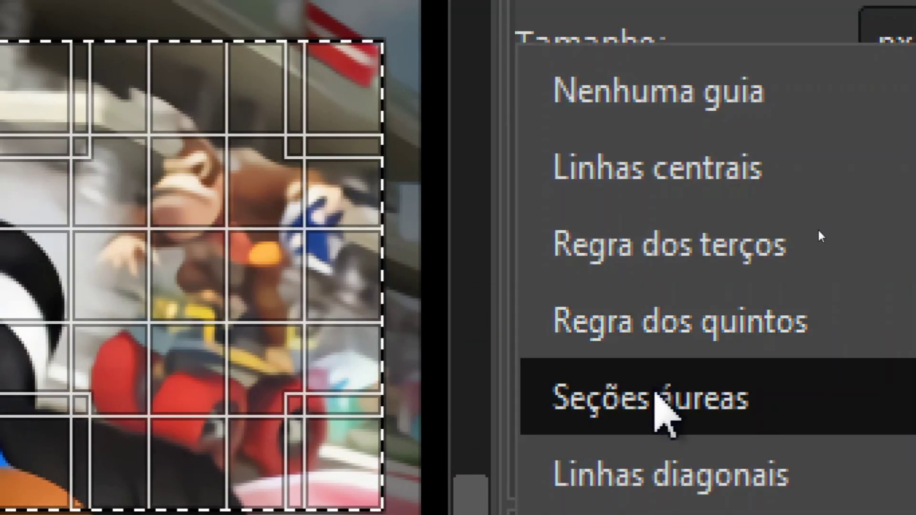
pyautogui.click(656, 394)
# Set the composition guides of the Donkey Kong selection to Linhas diagonais.
pyautogui.click(637, 305)
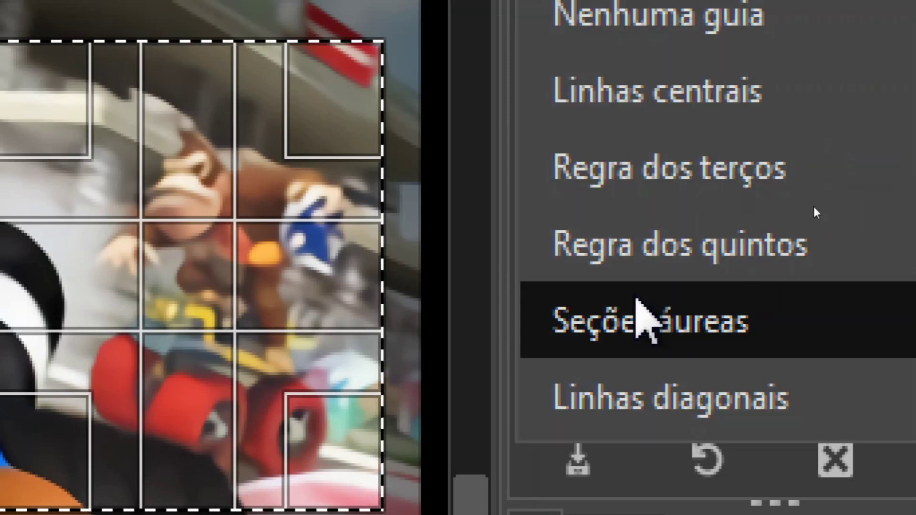
pyautogui.click(672, 375)
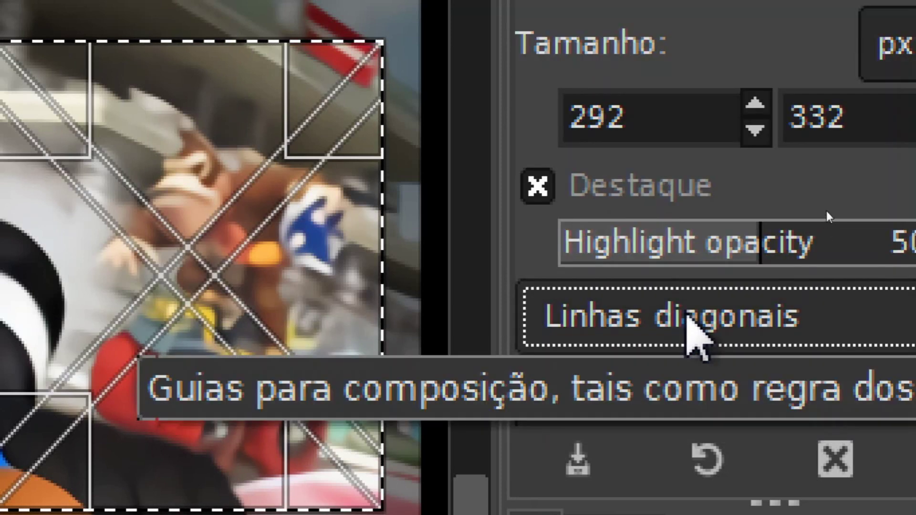
pyautogui.click(687, 317)
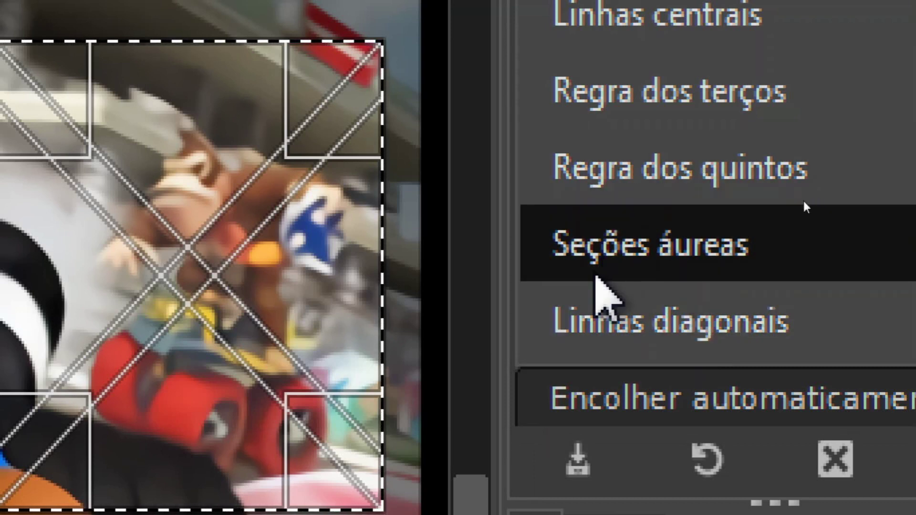
pyautogui.click(603, 305)
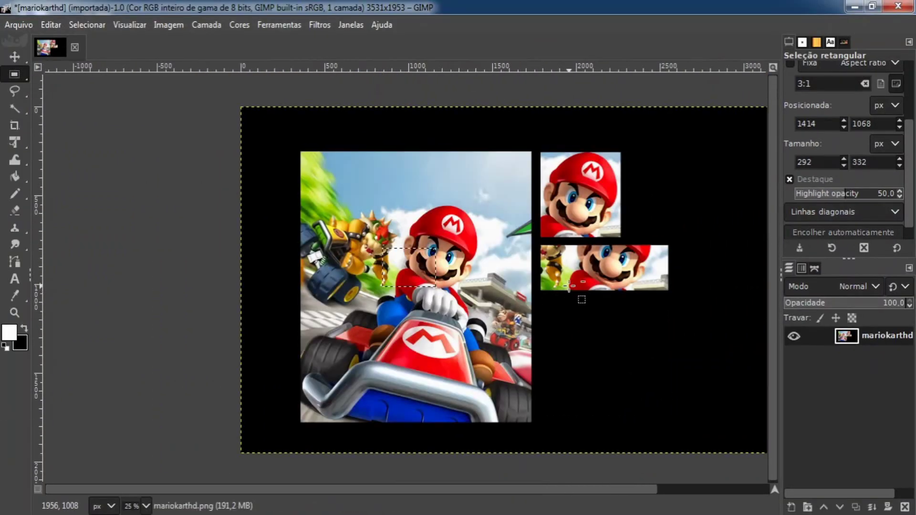
# Undo all earlier edits until the original, uncropped Mario Kart image is restored.
pyautogui.hotkey('ctrl', 'z')
pyautogui.hotkey('ctrl', 'z')
pyautogui.hotkey('ctrl', 'z')
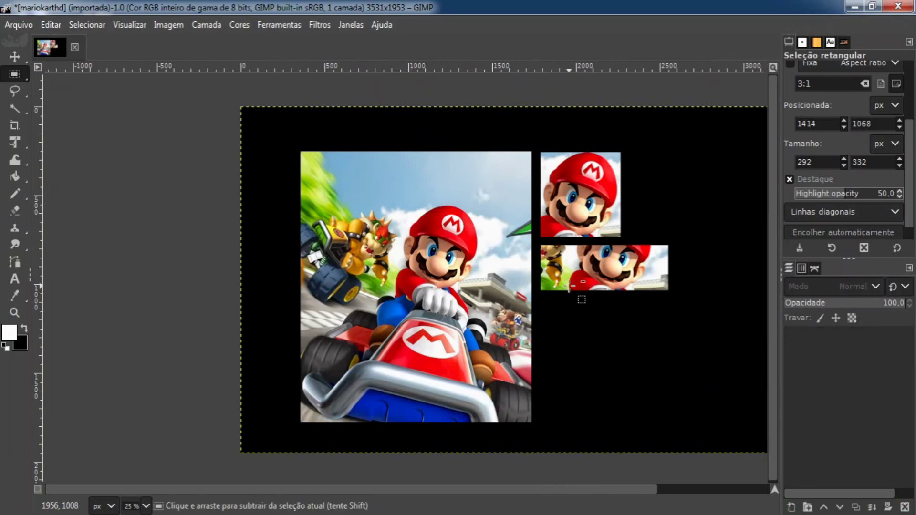
pyautogui.hotkey('ctrl', 'z')
pyautogui.hotkey('ctrl', 'z')
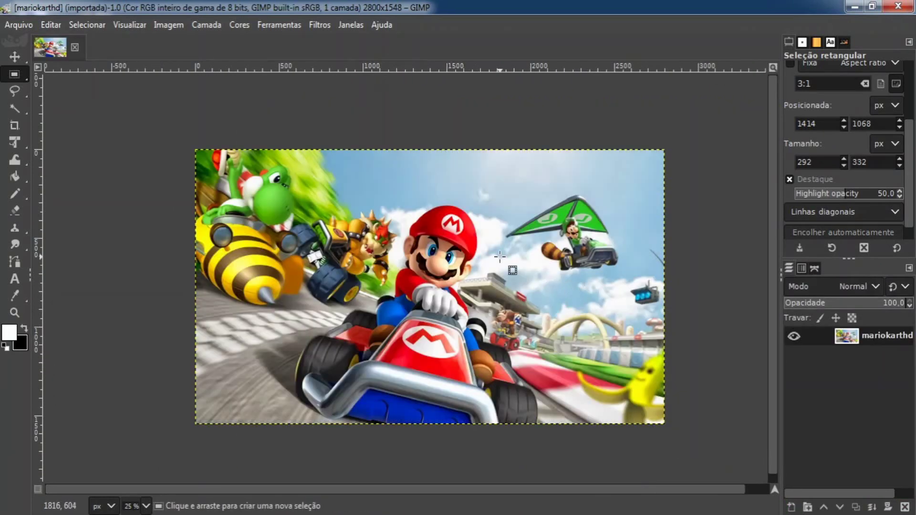
pyautogui.moveTo(519, 264); pyautogui.dragTo(507, 247)
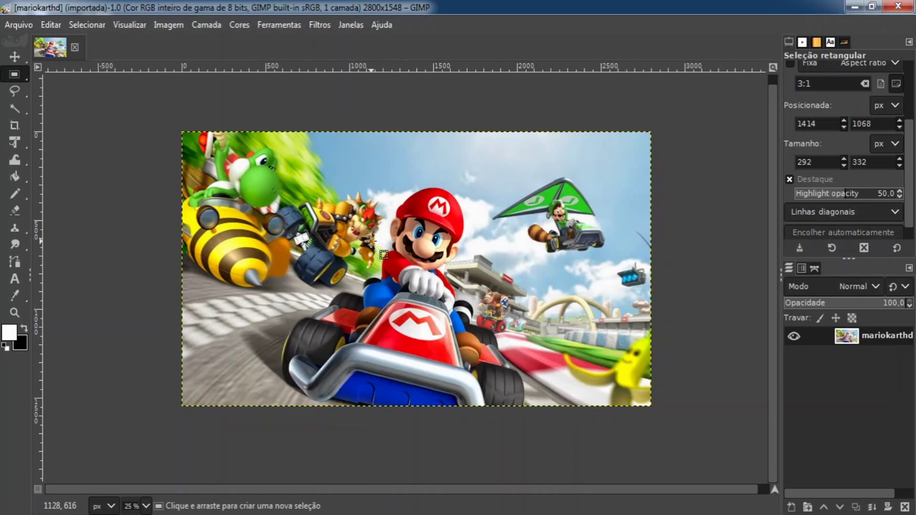
# Activate the Crop tool and set its composition guides to Regra dos terços.
pyautogui.click(20, 123)
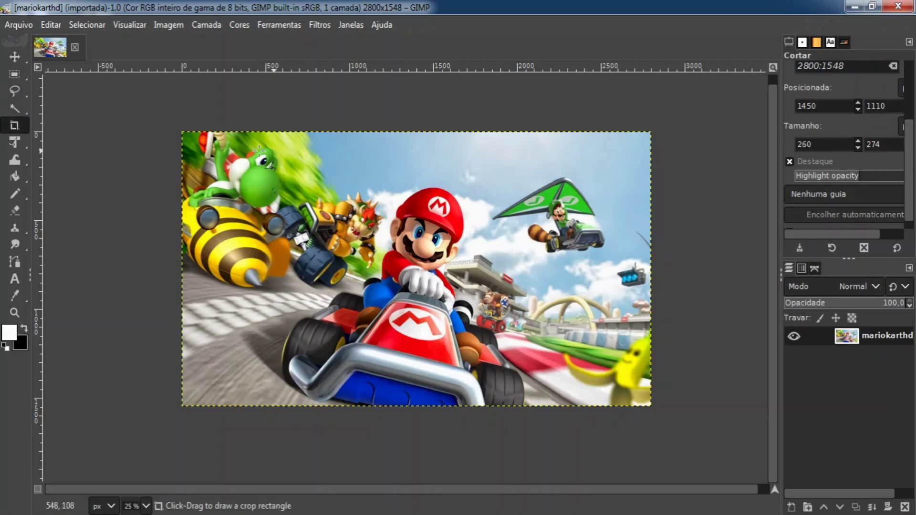
pyautogui.click(867, 197)
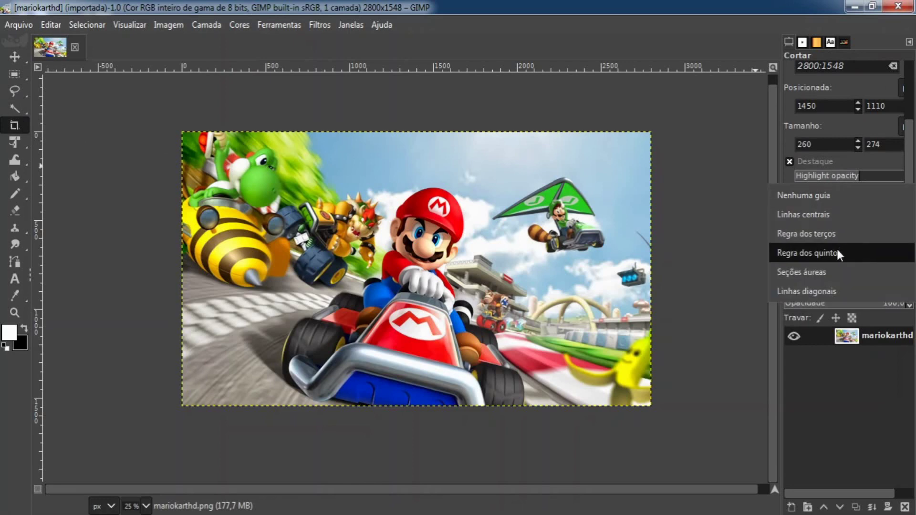
pyautogui.click(837, 234)
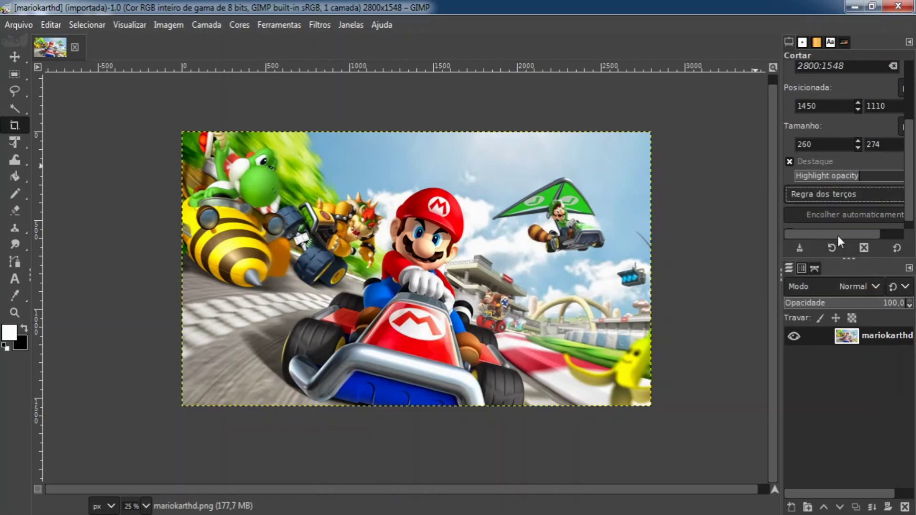
# Outline a crop area around Bowser and Mario and adjust its corners to about 1296 × 922 px.
pyautogui.moveTo(285, 148); pyautogui.dragTo(503, 317)
pyautogui.scroll(2, 400, 228)
pyautogui.moveTo(435, 209); pyautogui.dragTo(448, 276)
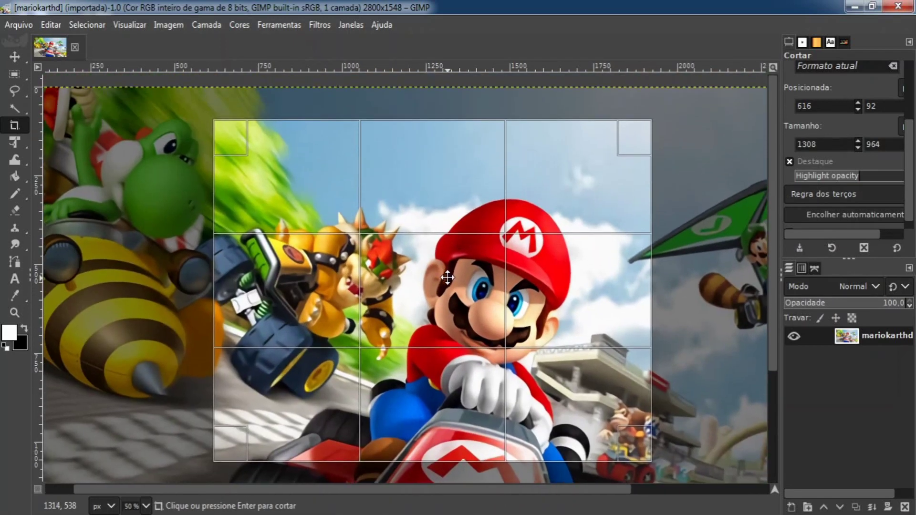
pyautogui.moveTo(232, 147)
pyautogui.mouseDown()
pyautogui.moveTo(236, 157)
pyautogui.moveTo(226, 162)
pyautogui.mouseUp()
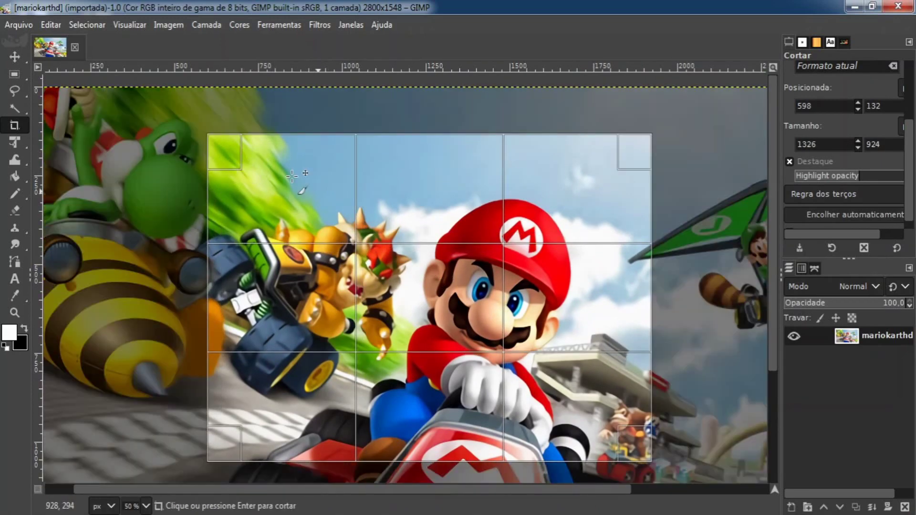
pyautogui.moveTo(634, 447)
pyautogui.mouseDown()
pyautogui.moveTo(617, 464)
pyautogui.moveTo(625, 446)
pyautogui.mouseUp()
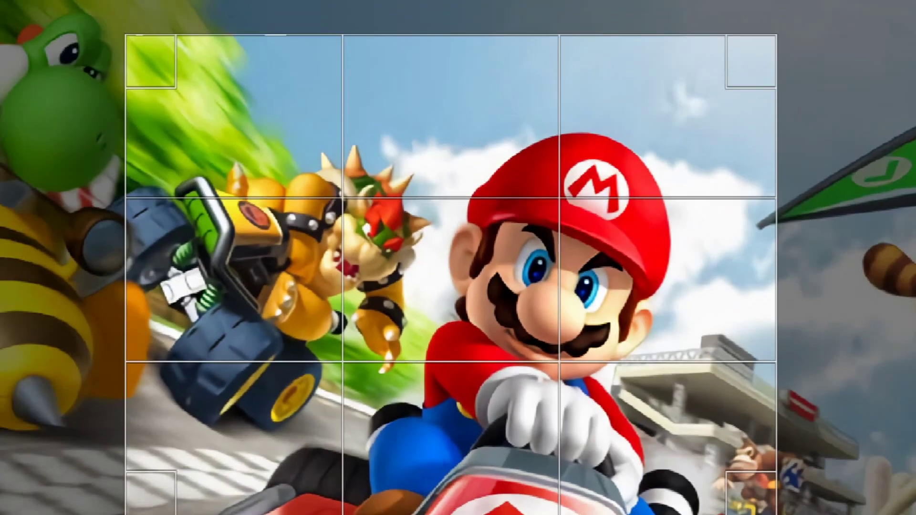
pyautogui.moveTo(307, 176)
pyautogui.mouseDown()
pyautogui.moveTo(361, 192)
pyautogui.moveTo(300, 185)
pyautogui.mouseUp()
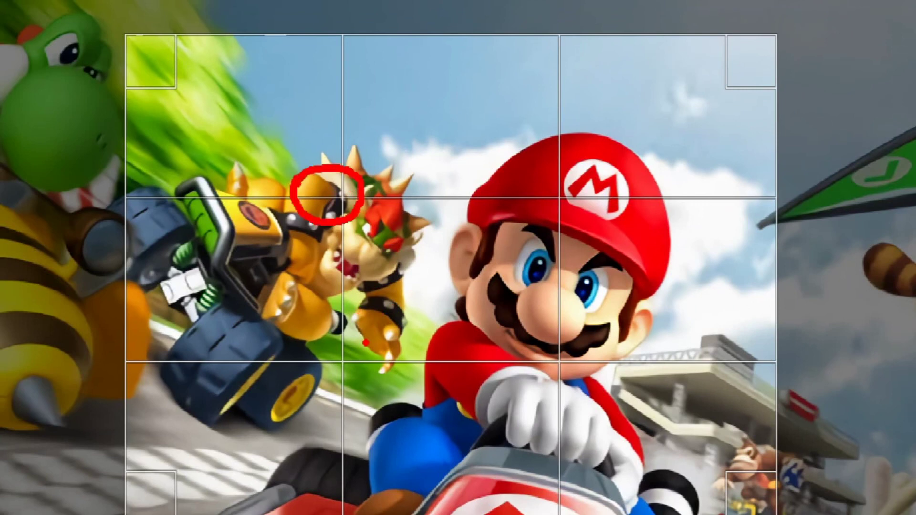
pyautogui.moveTo(346, 344)
pyautogui.mouseDown()
pyautogui.moveTo(305, 382)
pyautogui.moveTo(354, 379)
pyautogui.moveTo(340, 345)
pyautogui.mouseUp()
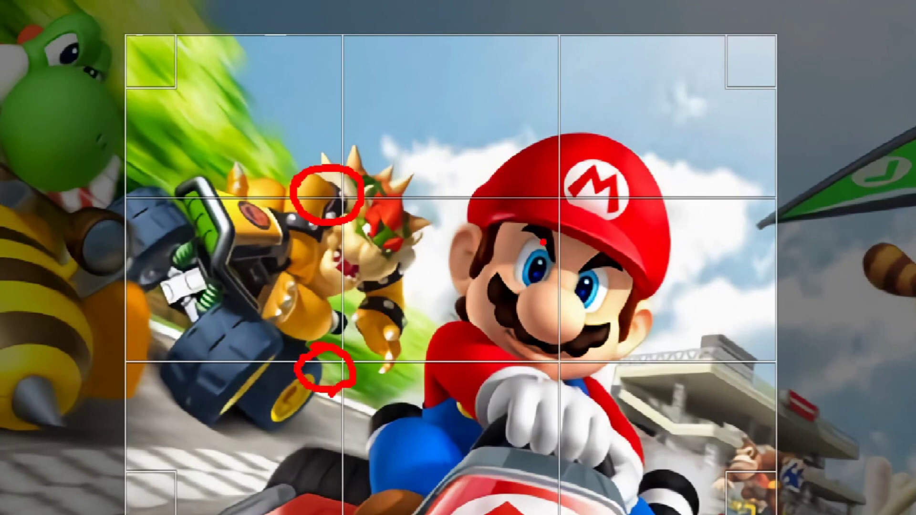
pyautogui.moveTo(550, 164)
pyautogui.mouseDown()
pyautogui.moveTo(521, 206)
pyautogui.moveTo(591, 195)
pyautogui.moveTo(536, 174)
pyautogui.mouseUp()
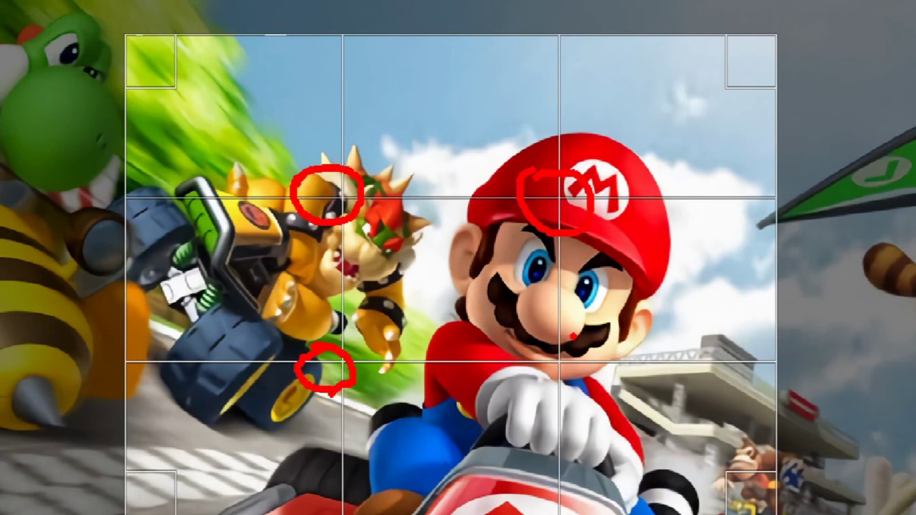
pyautogui.moveTo(573, 337)
pyautogui.mouseDown()
pyautogui.moveTo(546, 351)
pyautogui.moveTo(557, 392)
pyautogui.moveTo(593, 363)
pyautogui.moveTo(575, 342)
pyautogui.mouseUp()
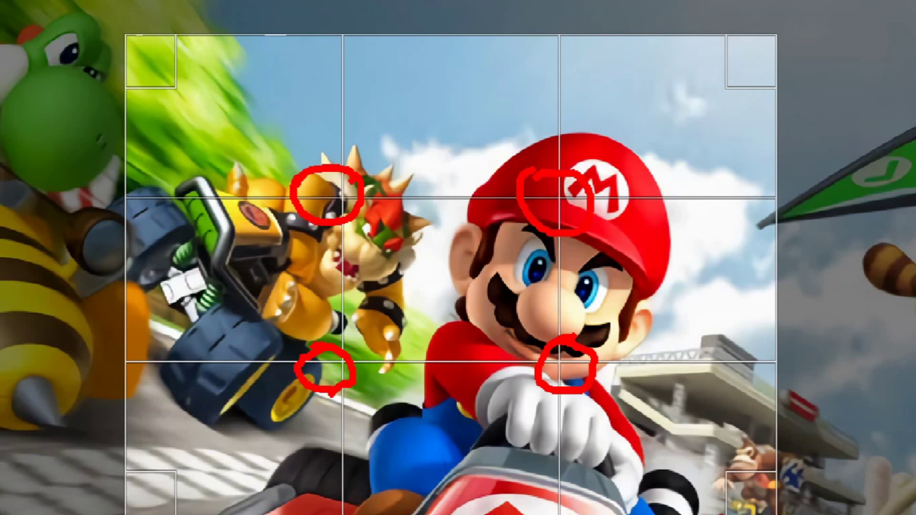
pyautogui.moveTo(305, 156)
pyautogui.mouseDown()
pyautogui.moveTo(368, 231)
pyautogui.moveTo(316, 191)
pyautogui.mouseUp()
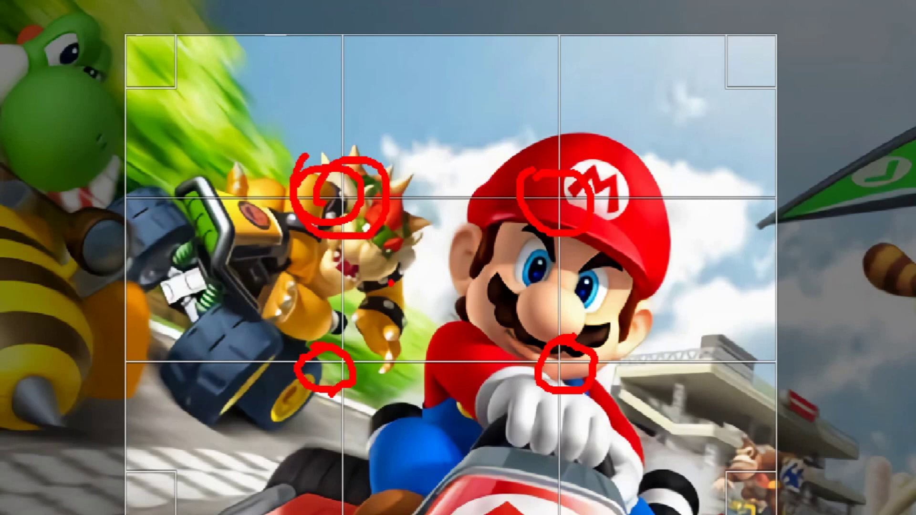
pyautogui.moveTo(548, 130)
pyautogui.mouseDown()
pyautogui.moveTo(494, 320)
pyautogui.moveTo(585, 409)
pyautogui.moveTo(609, 235)
pyautogui.moveTo(542, 149)
pyautogui.mouseUp()
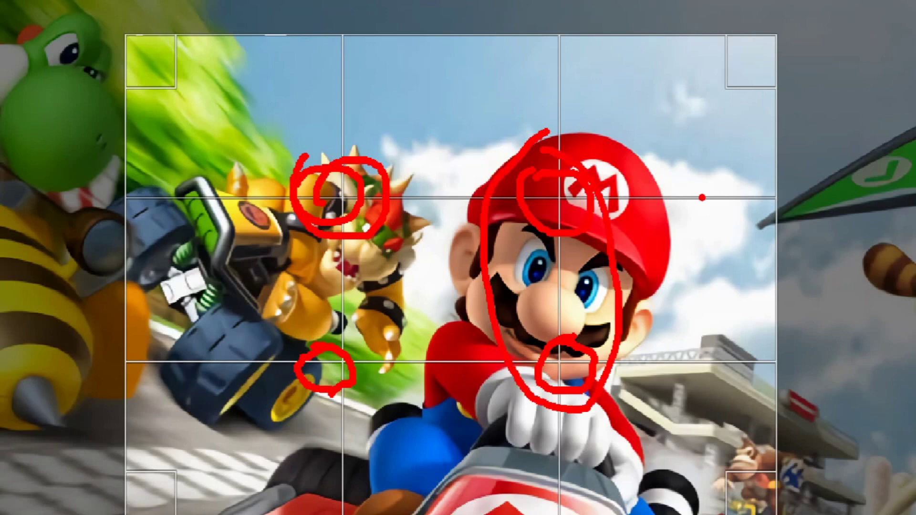
pyautogui.press('Escape')
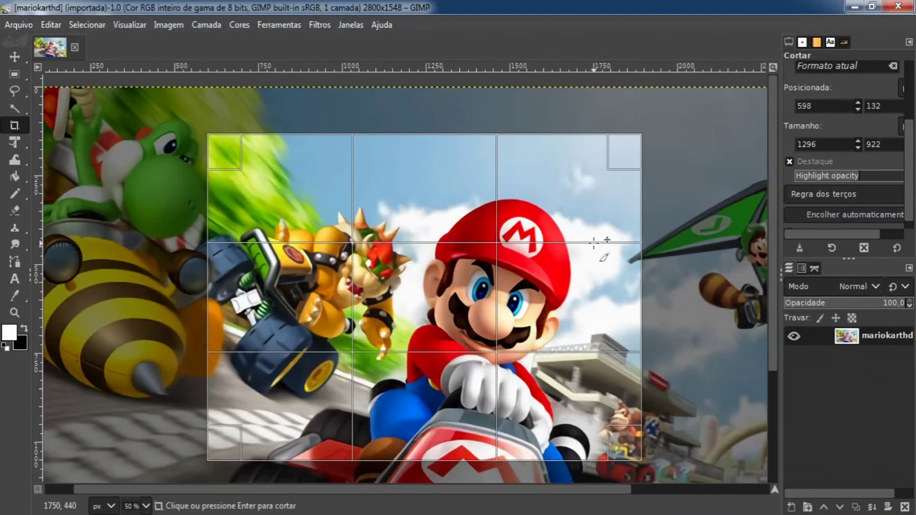
# Reposition the crop area over Bowser and Mario at about 626, 159 and shrink it to about 1239 × 865 px.
pyautogui.moveTo(469, 295); pyautogui.dragTo(403, 278)
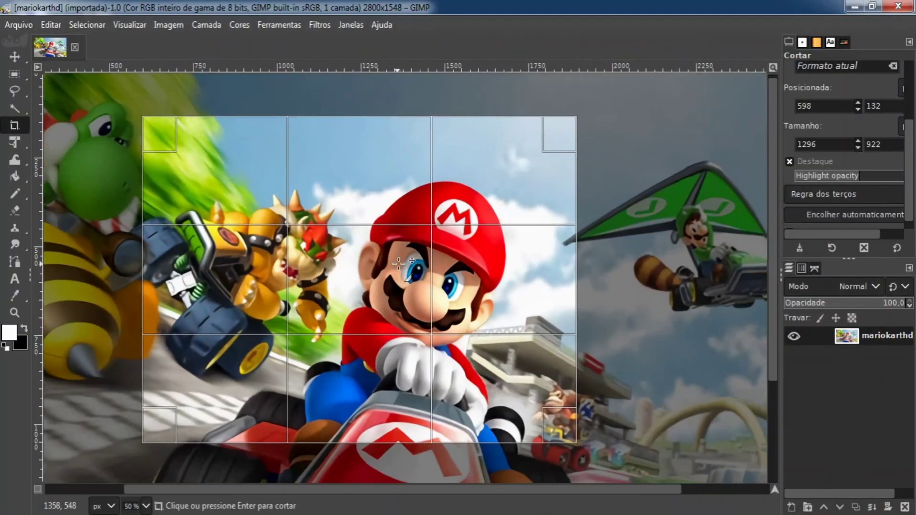
pyautogui.moveTo(409, 231); pyautogui.dragTo(468, 223)
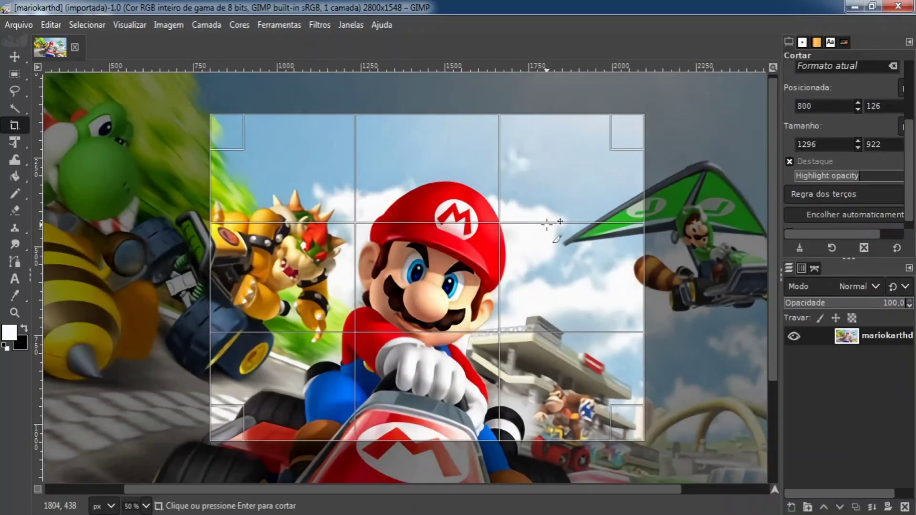
pyautogui.moveTo(613, 181); pyautogui.dragTo(602, 180)
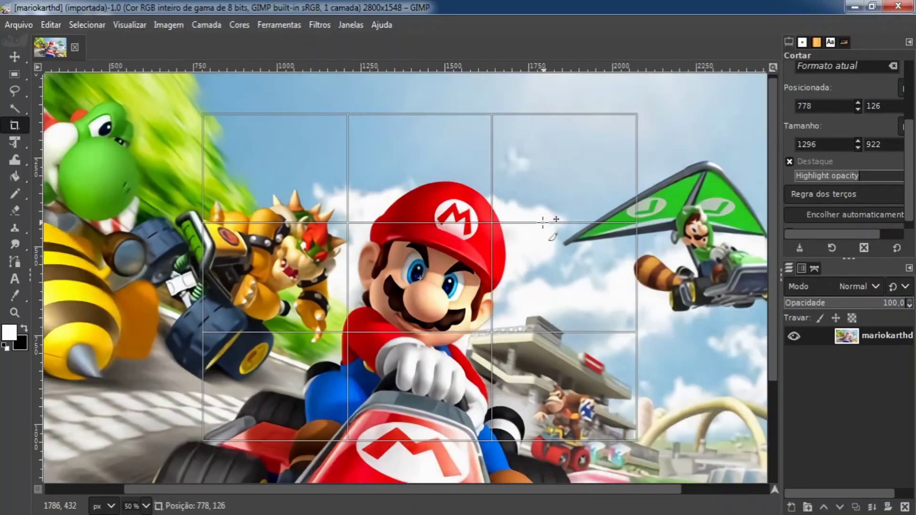
pyautogui.moveTo(543, 222); pyautogui.dragTo(474, 222)
pyautogui.scroll(-1, 474, 222)
pyautogui.moveTo(532, 358); pyautogui.dragTo(518, 344)
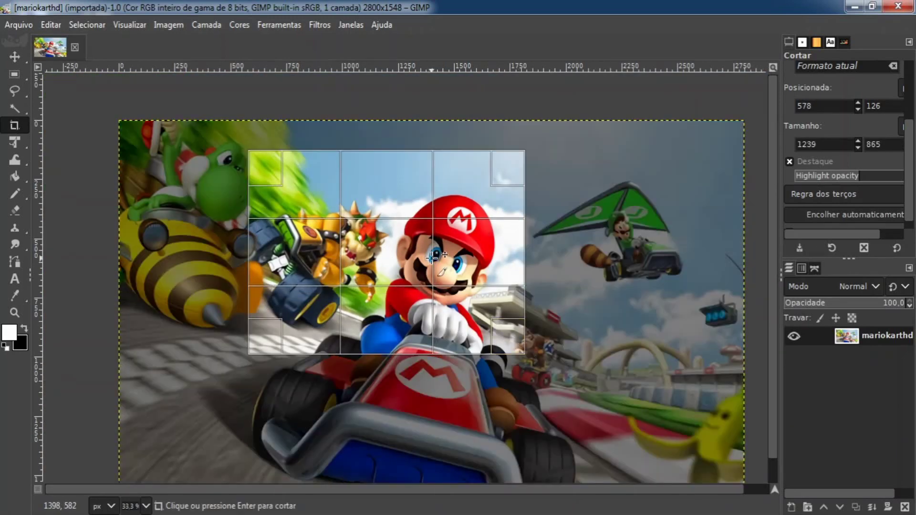
pyautogui.moveTo(434, 256); pyautogui.dragTo(442, 259)
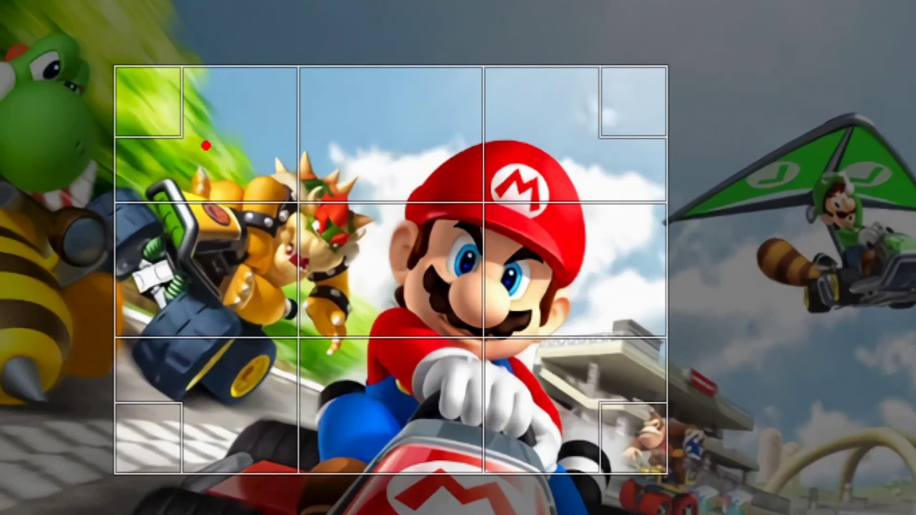
pyautogui.moveTo(206, 145)
pyautogui.mouseDown()
pyautogui.moveTo(615, 163)
pyautogui.moveTo(453, 217)
pyautogui.moveTo(262, 241)
pyautogui.moveTo(222, 265)
pyautogui.moveTo(255, 291)
pyautogui.moveTo(555, 292)
pyautogui.moveTo(328, 349)
pyautogui.moveTo(190, 397)
pyautogui.moveTo(419, 406)
pyautogui.moveTo(592, 388)
pyautogui.moveTo(539, 357)
pyautogui.moveTo(556, 434)
pyautogui.mouseUp()
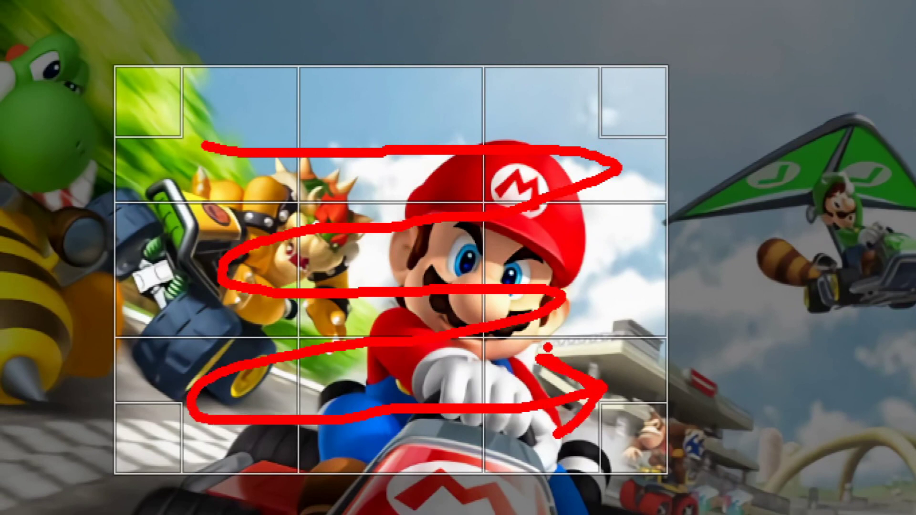
pyautogui.moveTo(287, 192); pyautogui.dragTo(298, 222)
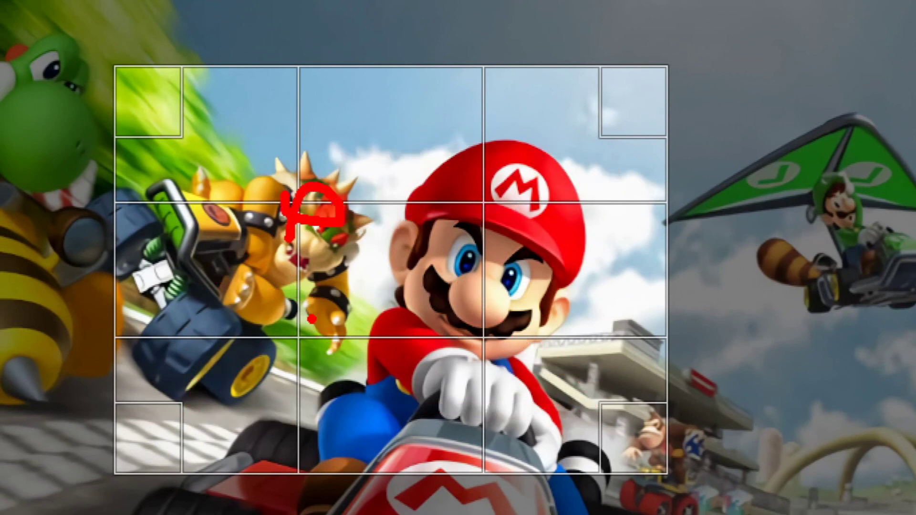
pyautogui.moveTo(313, 319); pyautogui.dragTo(330, 326)
pyautogui.moveTo(483, 184)
pyautogui.mouseDown()
pyautogui.moveTo(470, 190)
pyautogui.moveTo(480, 182)
pyautogui.mouseUp()
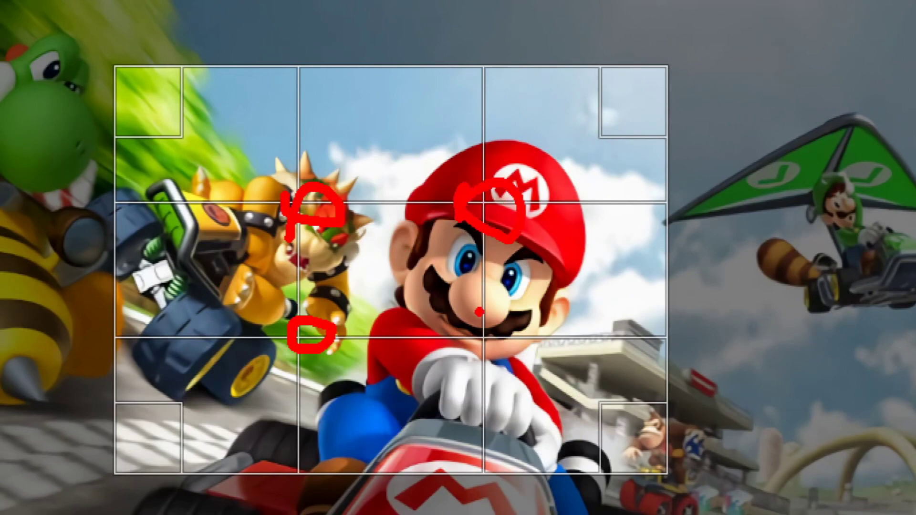
pyautogui.moveTo(480, 312); pyautogui.dragTo(496, 332)
# Crop the image to the outlined area around Bowser and Mario.
pyautogui.press('Return')
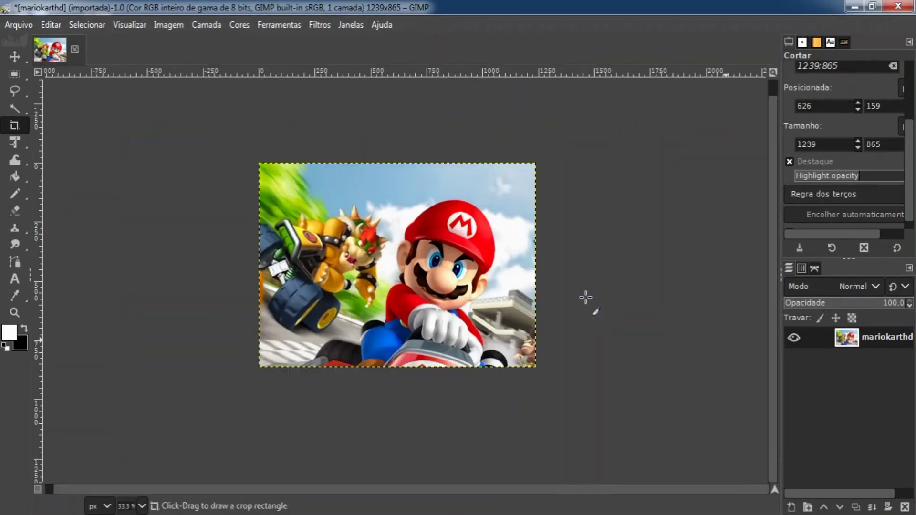
pyautogui.scroll(1, 479, 282)
pyautogui.moveTo(436, 275); pyautogui.dragTo(514, 301)
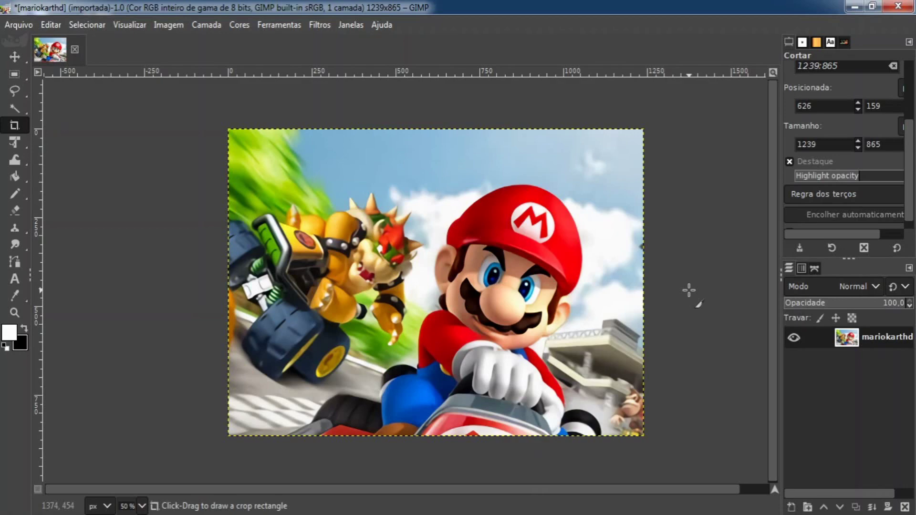
# Undo the crop around Bowser and Mario.
pyautogui.hotkey('ctrl', 'z')
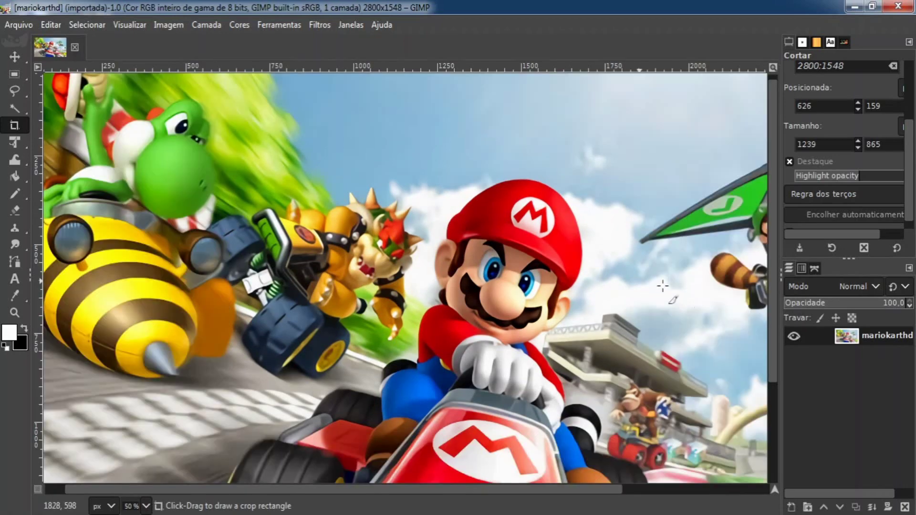
pyautogui.scroll(-2, 517, 251)
pyautogui.moveTo(540, 263); pyautogui.dragTo(459, 225)
pyautogui.scroll(1, 438, 233)
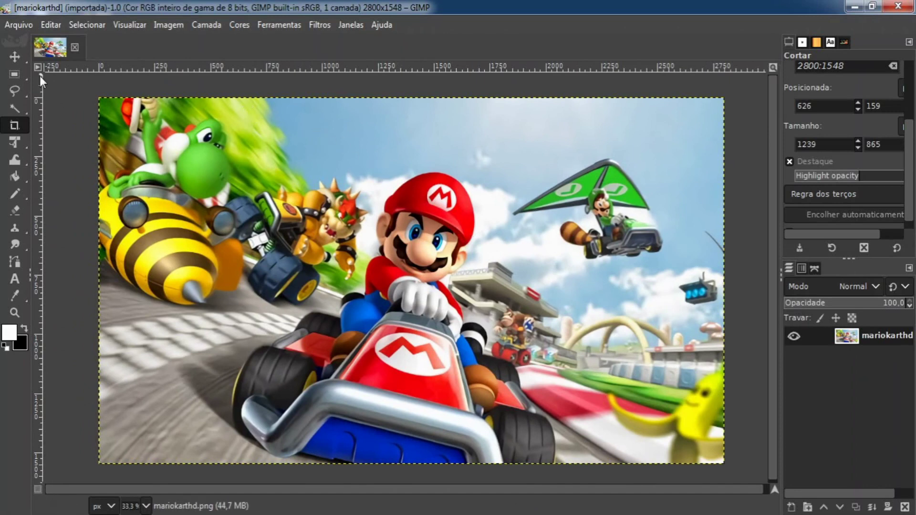
# Turn off the composition guides for the Rectangle Select tool with the Nenhuma guia option.
pyautogui.click(15, 74)
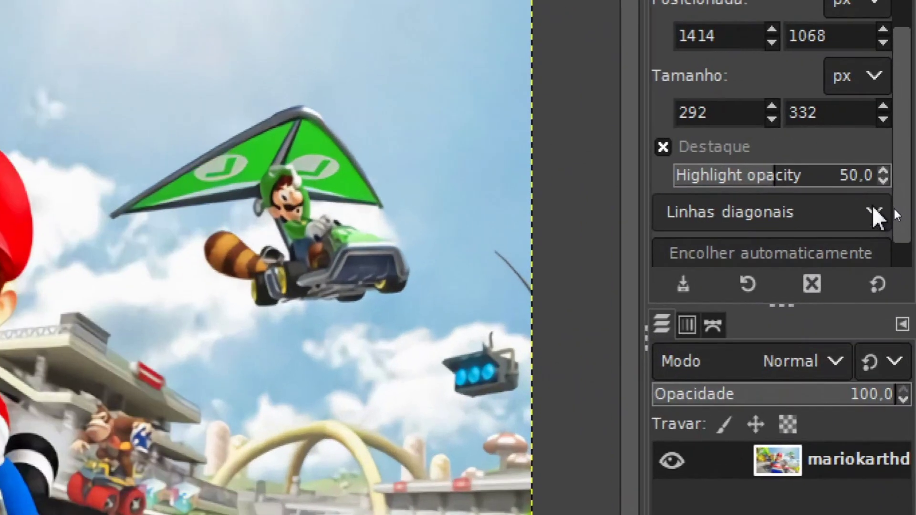
pyautogui.click(895, 212)
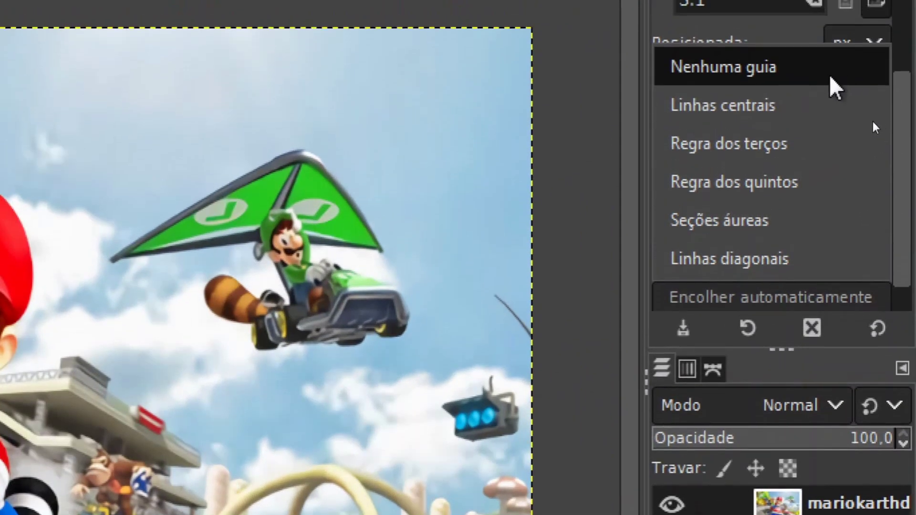
pyautogui.click(830, 34)
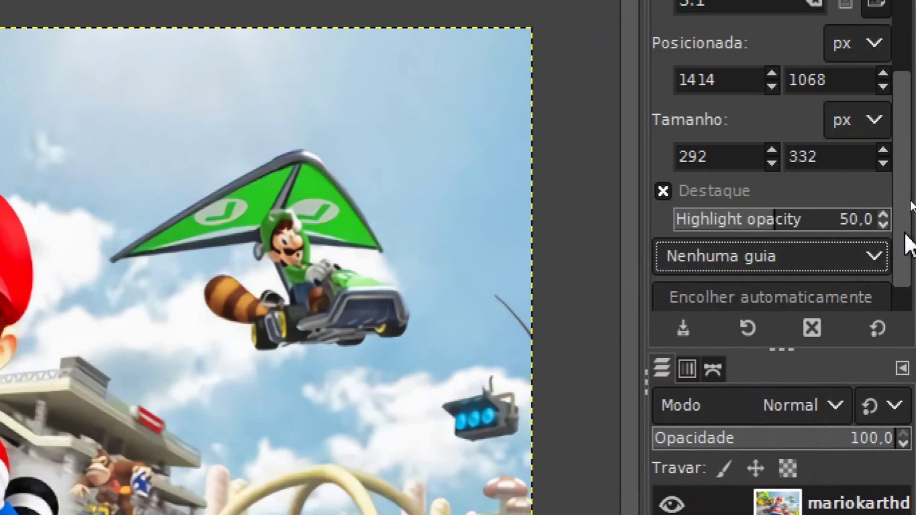
pyautogui.scroll(-2, 906, 238)
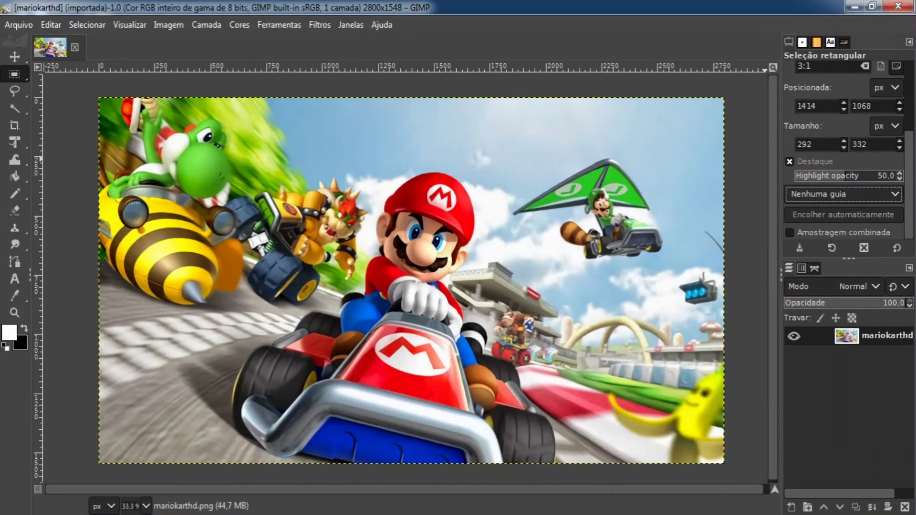
pyautogui.moveTo(912, 141); pyautogui.dragTo(911, 66)
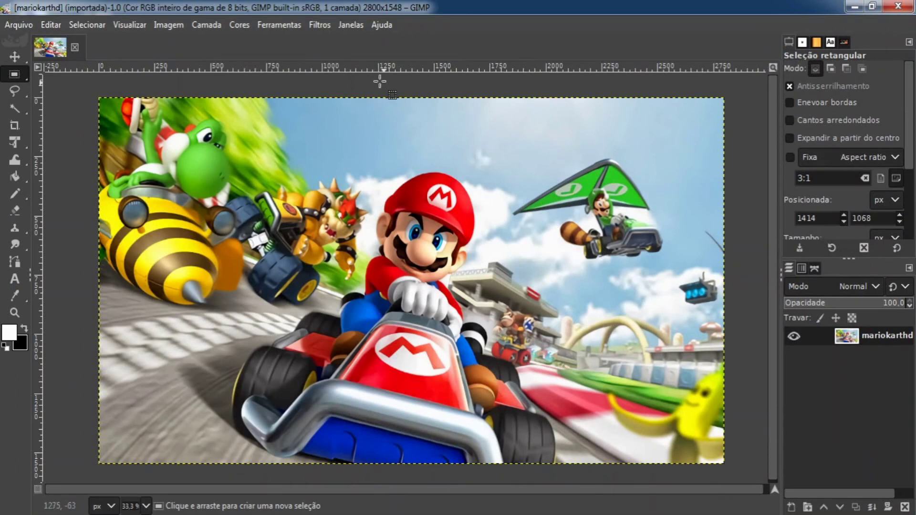
# Crop the image to an area of about 1576 × 1364 px around Bowser and Mario.
pyautogui.click(16, 90)
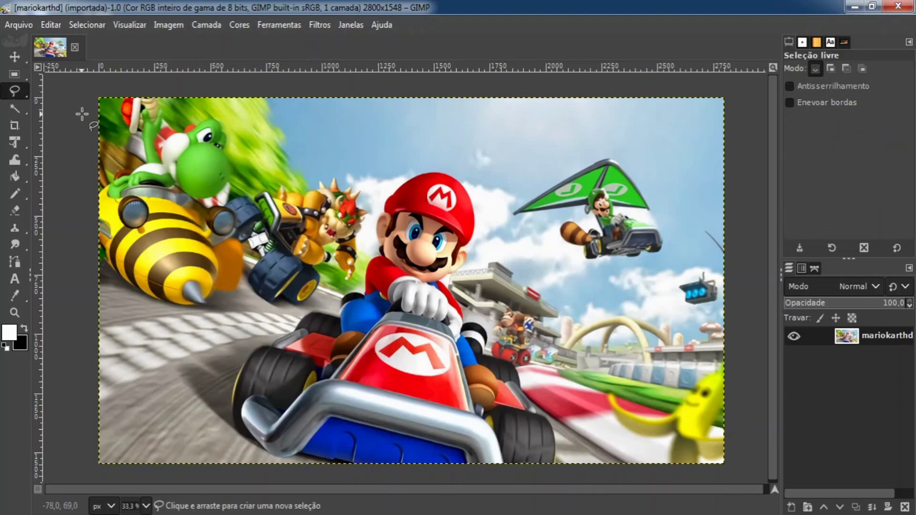
pyautogui.hotkey('shift', 'c')
pyautogui.scroll(-1, 301, 187)
pyautogui.hscroll(1, 284, 187)
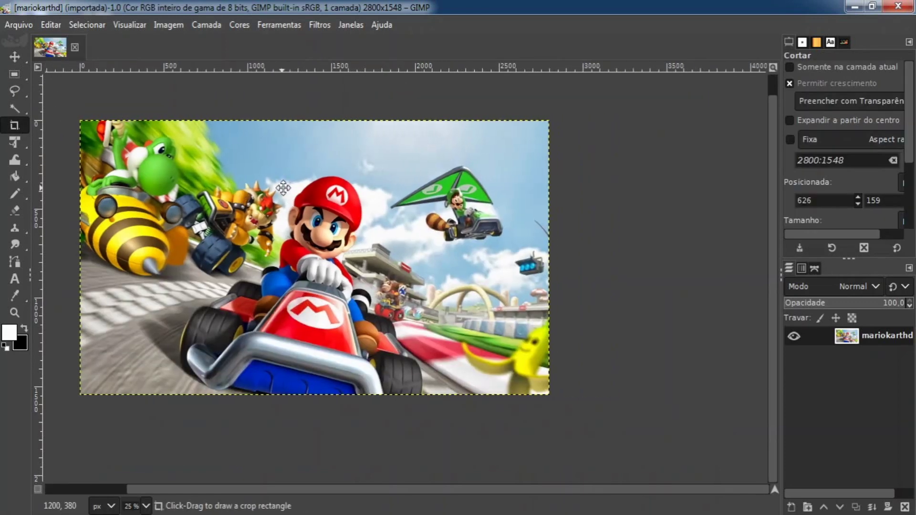
pyautogui.moveTo(174, 147); pyautogui.dragTo(438, 389)
pyautogui.press('Return')
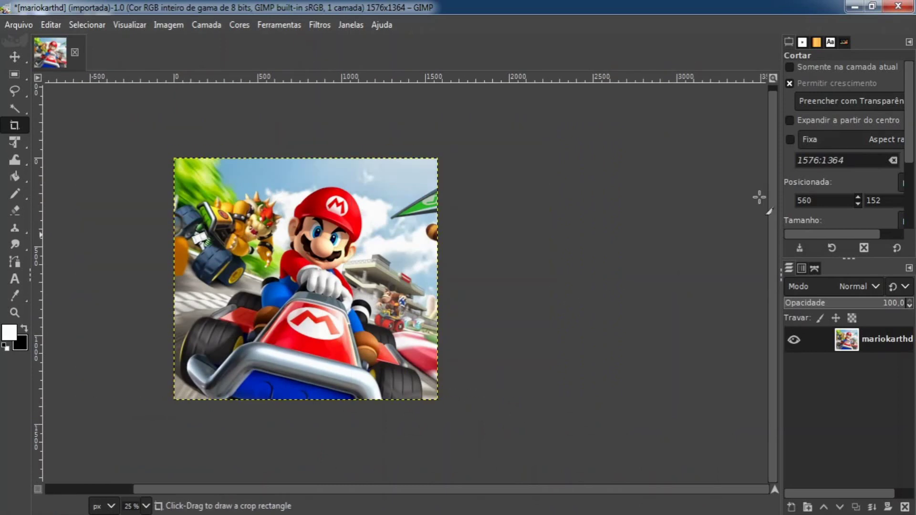
# Crop beyond the picture's edges to enlarge the canvas to about 3304 × 1632 px, and flatten the image.
pyautogui.moveTo(145, 137); pyautogui.dragTo(699, 427)
pyautogui.press('Return')
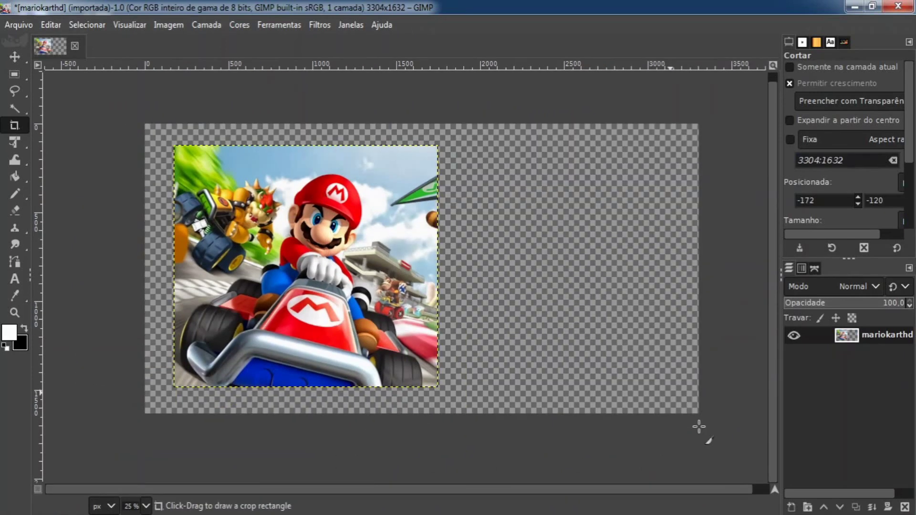
pyautogui.rightClick(844, 339)
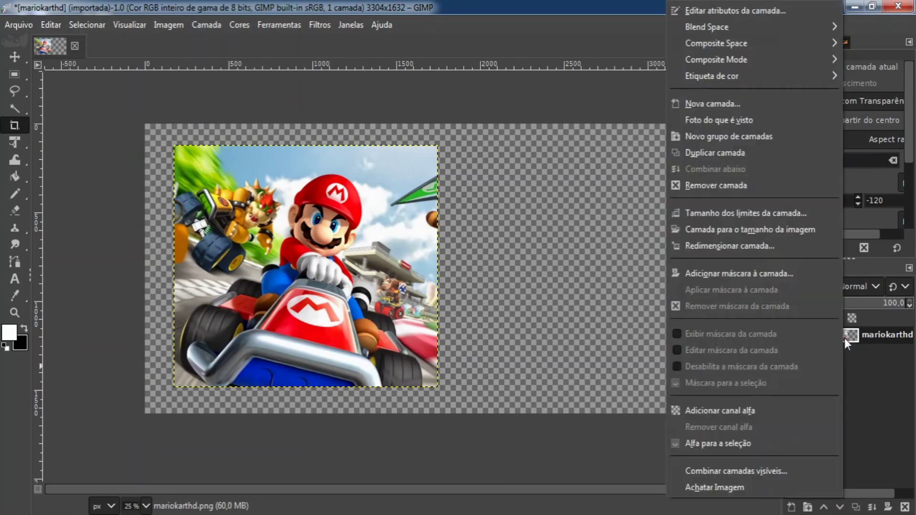
pyautogui.click(773, 489)
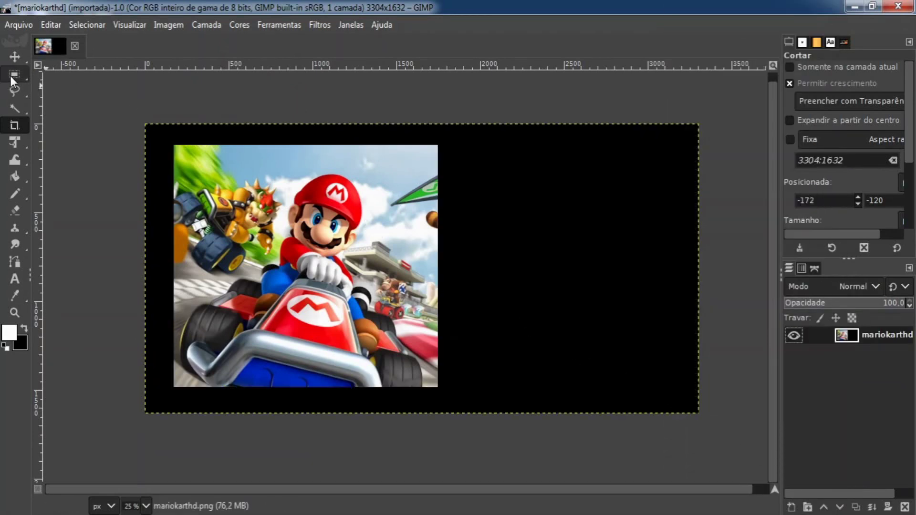
# Copy Mario's head with an elliptical selection and paste it onto the black area beside the picture, anchoring it there.
pyautogui.click(10, 76)
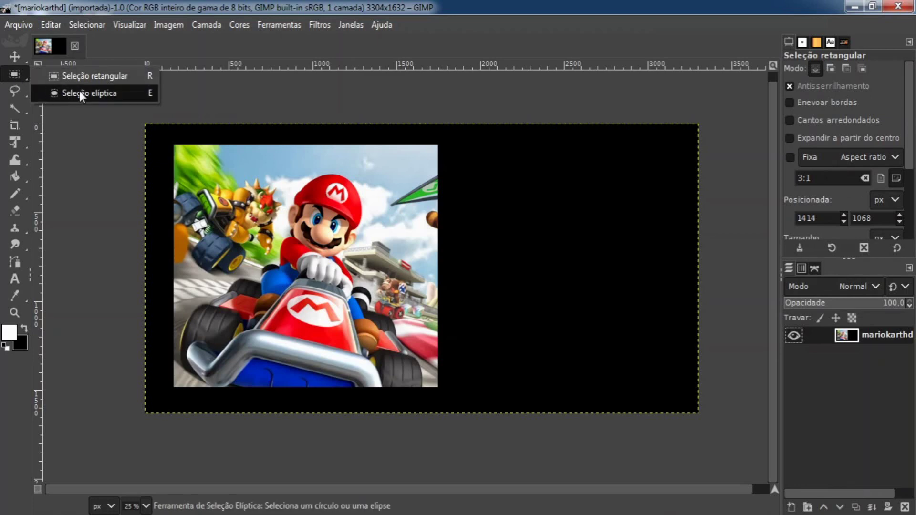
pyautogui.click(80, 91)
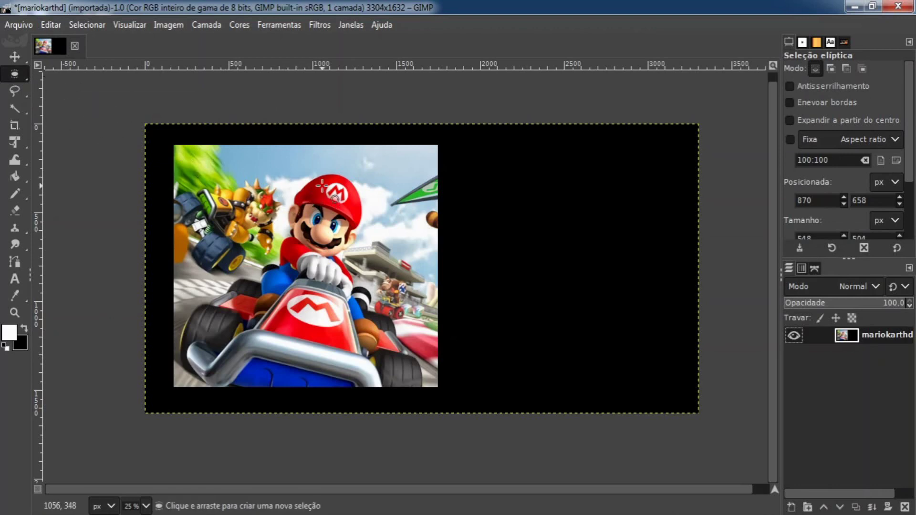
pyautogui.moveTo(282, 174); pyautogui.dragTo(370, 261)
pyautogui.hotkey('ctrl', 'c')
pyautogui.hotkey('ctrl', 'v')
pyautogui.moveTo(325, 224); pyautogui.dragTo(494, 199)
pyautogui.click(512, 259)
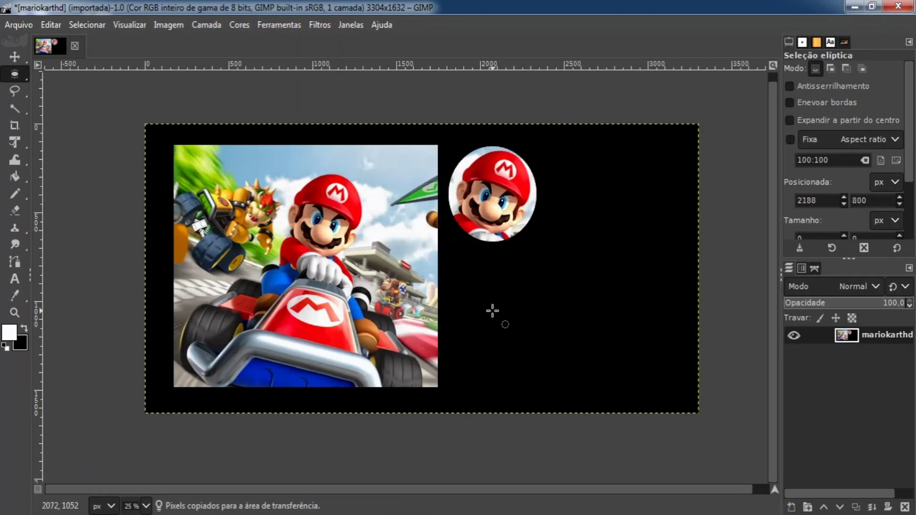
# Enable antialiasing, copy Mario's head with an ellipse of about 560 × 568 px, and anchor the pasted copy beside the first cutout.
pyautogui.press('ctrl')
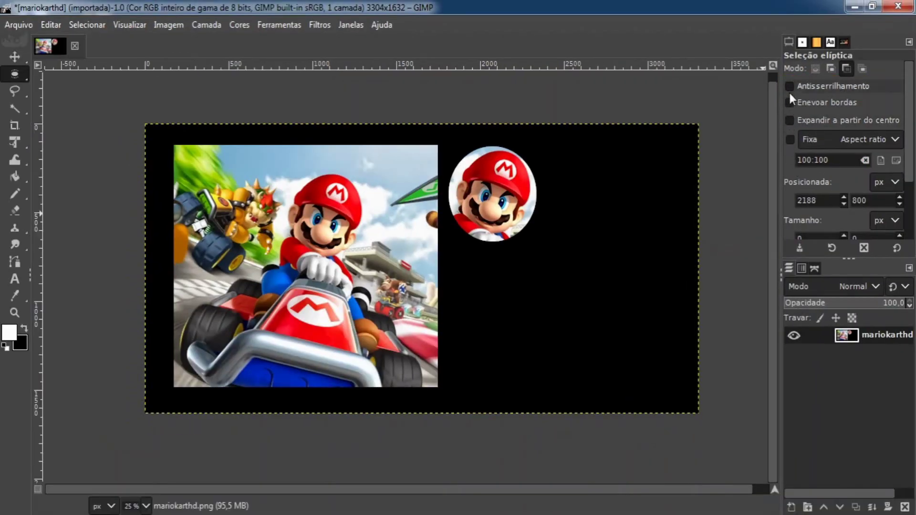
pyautogui.click(790, 87)
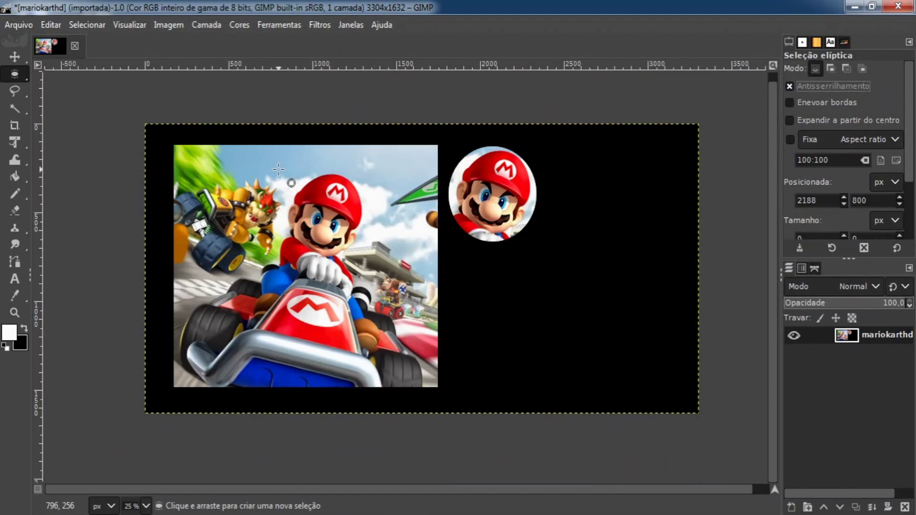
pyautogui.moveTo(279, 170); pyautogui.dragTo(372, 270)
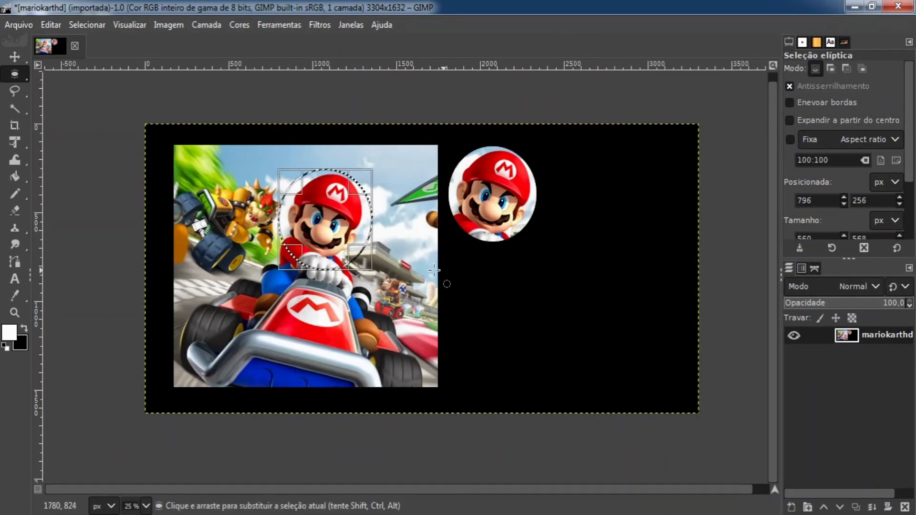
pyautogui.hotkey('ctrl', 'c')
pyautogui.hotkey('ctrl', 'v')
pyautogui.moveTo(323, 232); pyautogui.dragTo(587, 210)
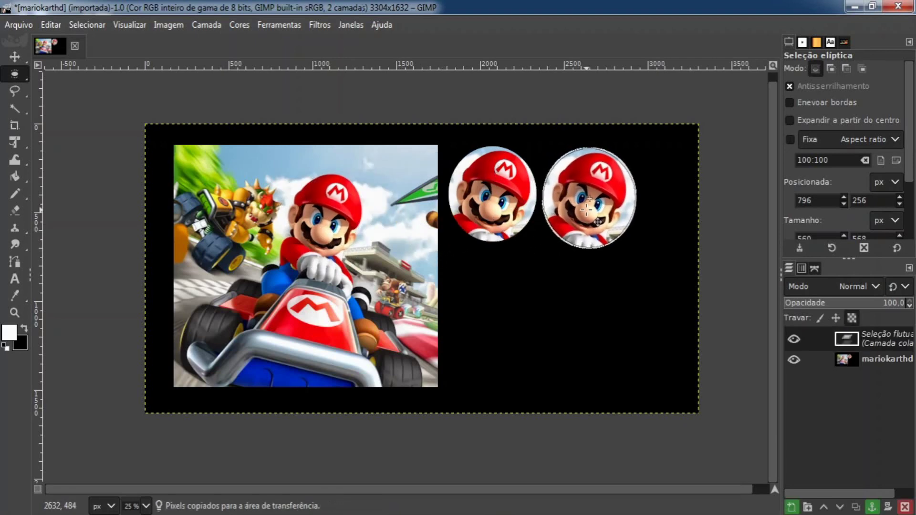
pyautogui.click(532, 269)
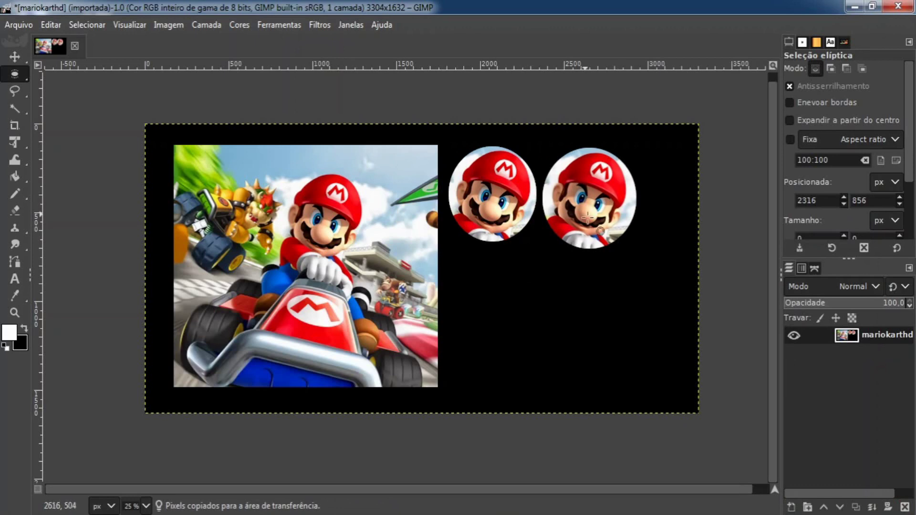
# Examine the edge of the first Mario cutout, made without antialiasing, at pixel level.
pyautogui.scroll(1, 611, 212)
pyautogui.scroll(2, 547, 172)
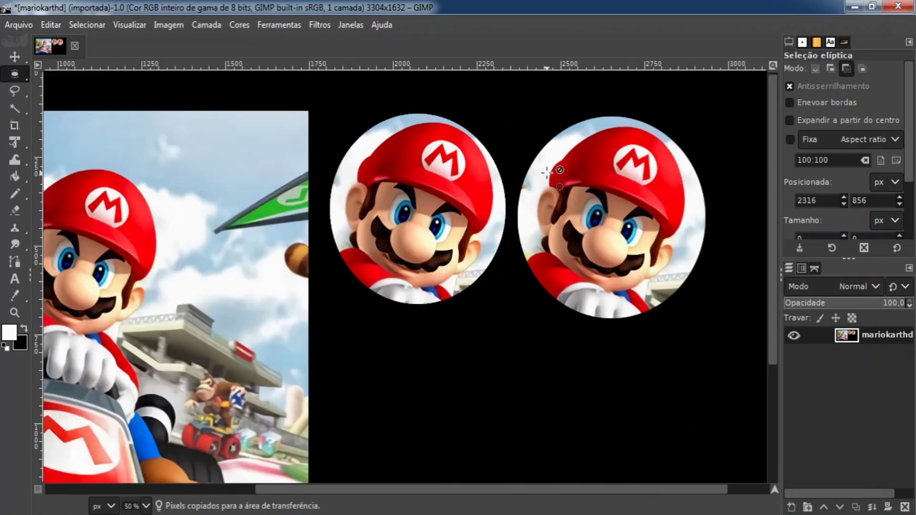
pyautogui.scroll(1, 438, 191)
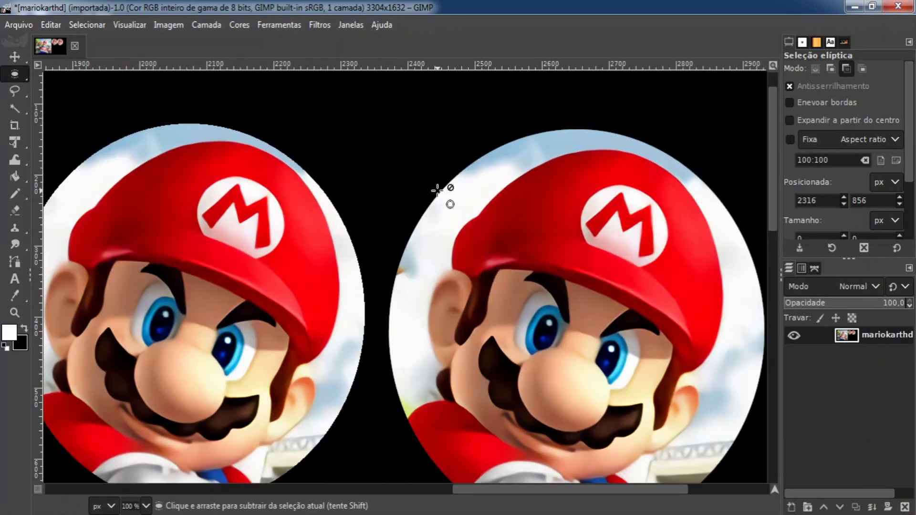
pyautogui.scroll(6, 330, 213)
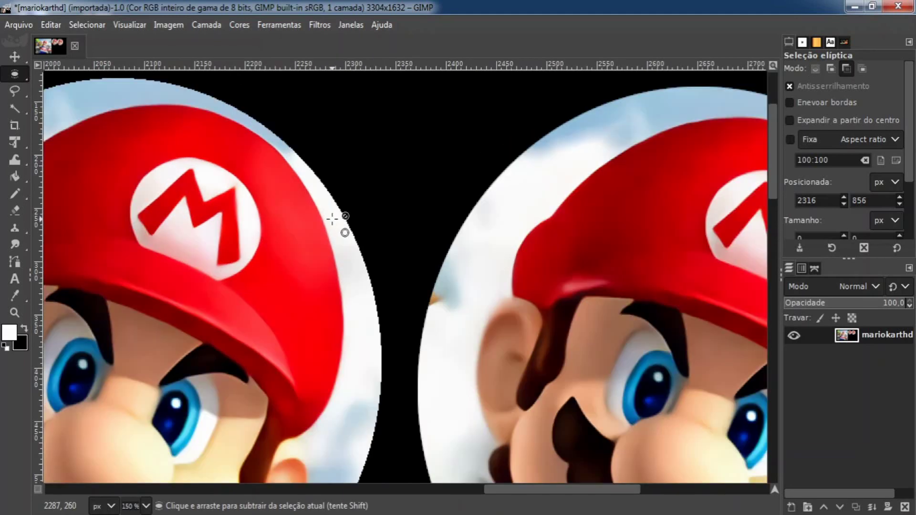
pyautogui.scroll(4, 347, 213)
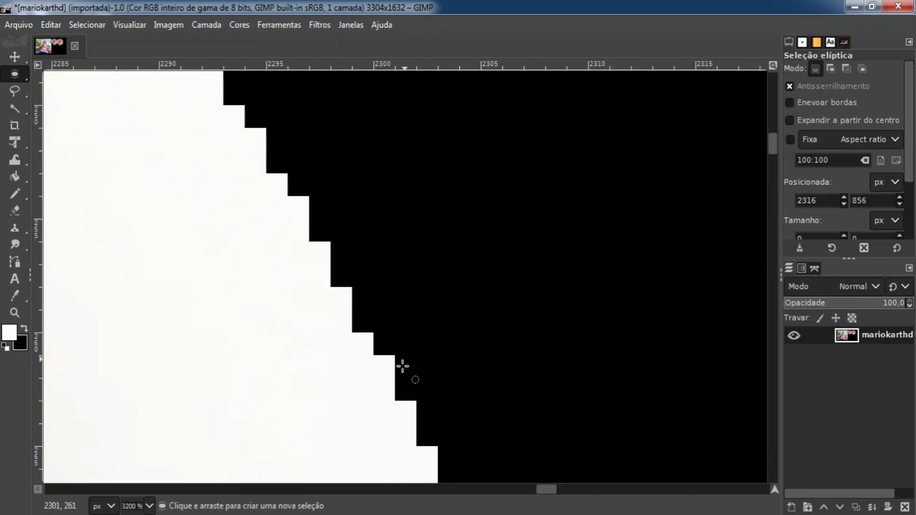
pyautogui.scroll(-1, 381, 277)
pyautogui.scroll(-4, 381, 277)
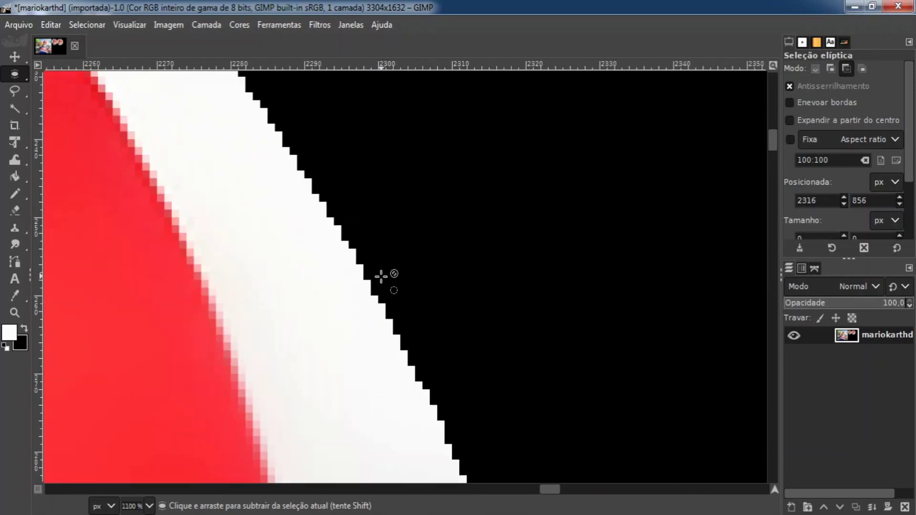
pyautogui.scroll(3, 471, 290)
pyautogui.moveTo(327, 267); pyautogui.dragTo(320, 266)
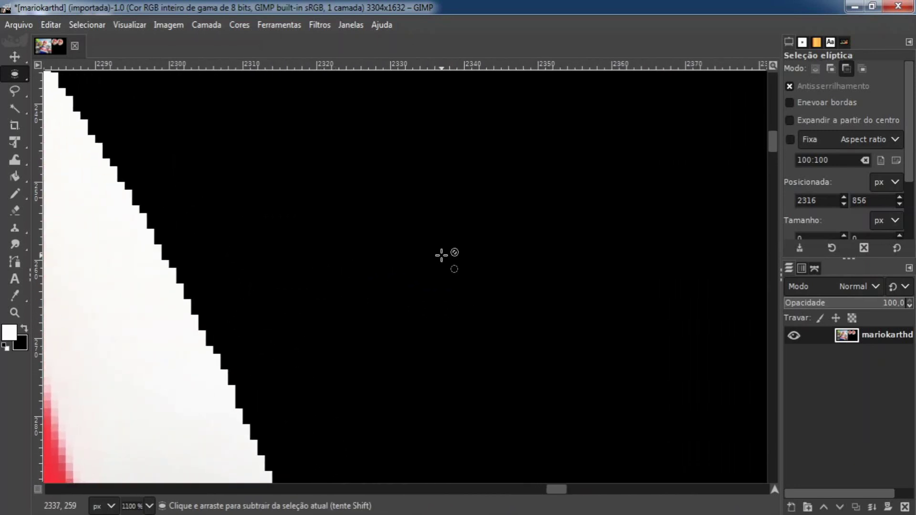
# Examine the edge of the second Mario cutout, made with antialiasing, at pixel level.
pyautogui.scroll(-1, 442, 256)
pyautogui.moveTo(567, 275); pyautogui.dragTo(332, 240)
pyautogui.scroll(2, 525, 275)
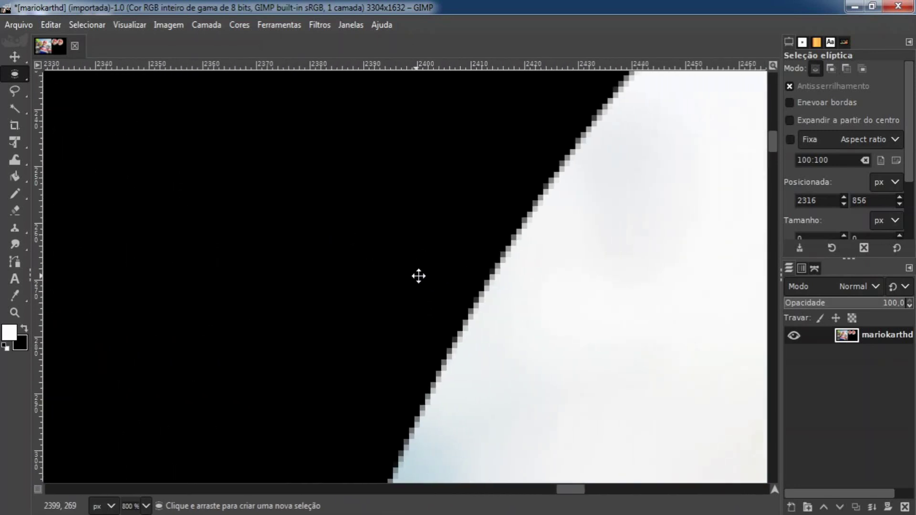
pyautogui.scroll(1, 491, 276)
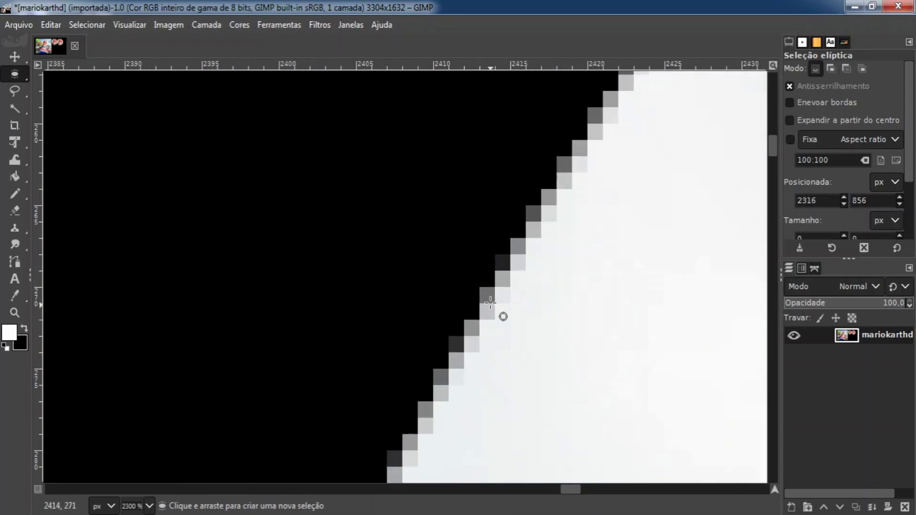
pyautogui.scroll(1, 484, 282)
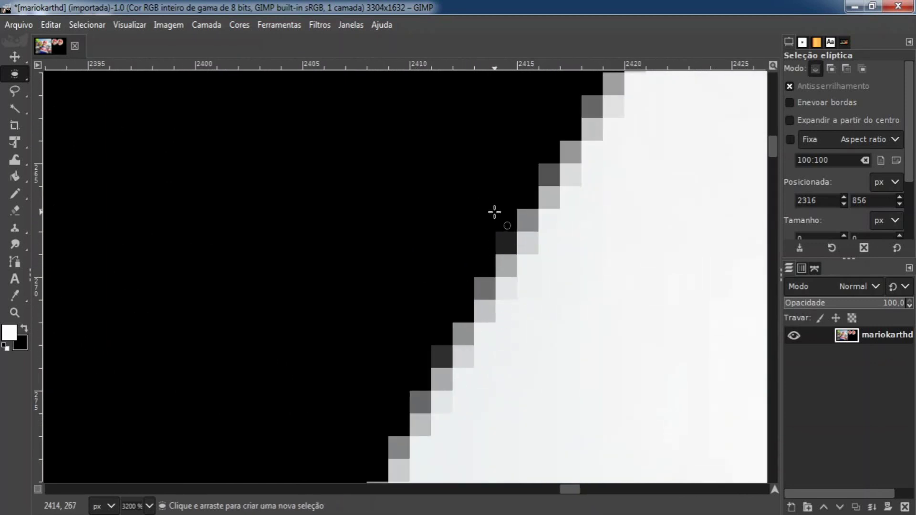
pyautogui.scroll(-2, 497, 239)
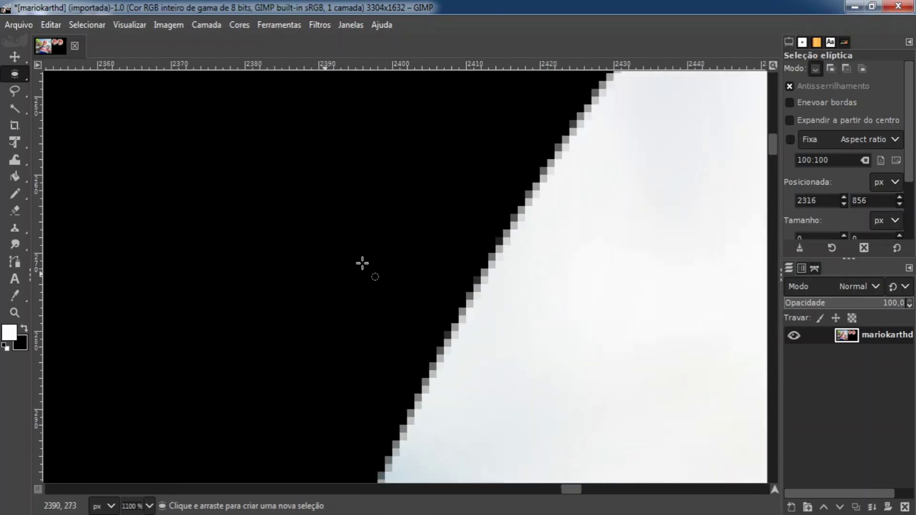
# Compare the facing edges of the two Mario cutouts side by side at several magnifications.
pyautogui.scroll(-1, 273, 342)
pyautogui.scroll(-3, 382, 300)
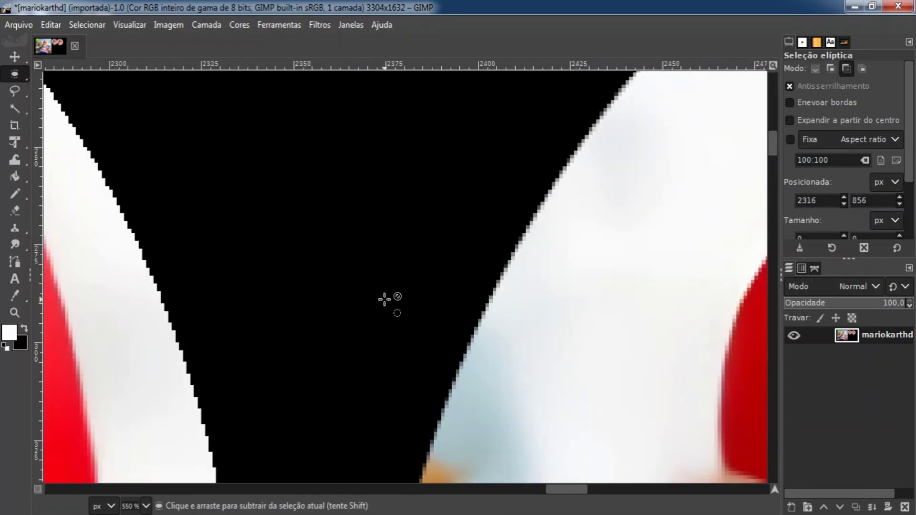
pyautogui.scroll(-1, 374, 300)
pyautogui.moveTo(344, 316); pyautogui.dragTo(452, 223)
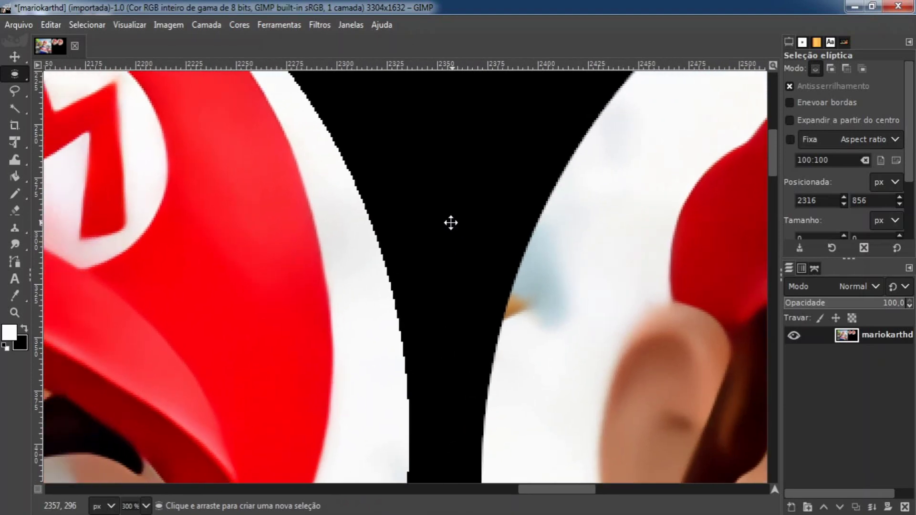
pyautogui.scroll(-2, 493, 296)
pyautogui.scroll(4, 440, 303)
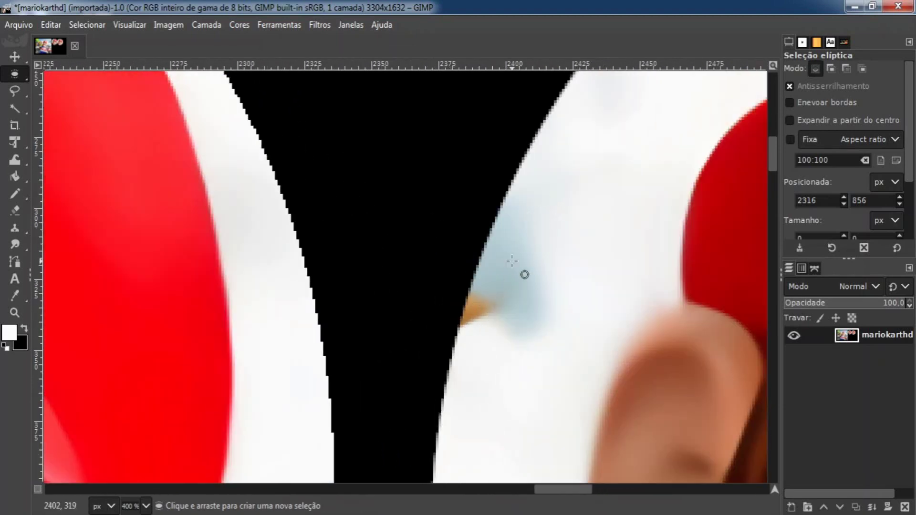
pyautogui.scroll(-2, 511, 260)
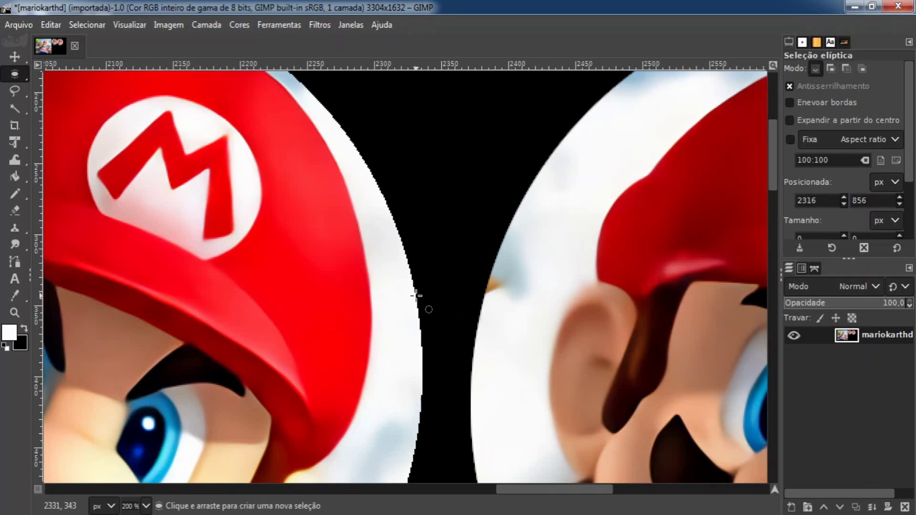
pyautogui.scroll(4, 413, 291)
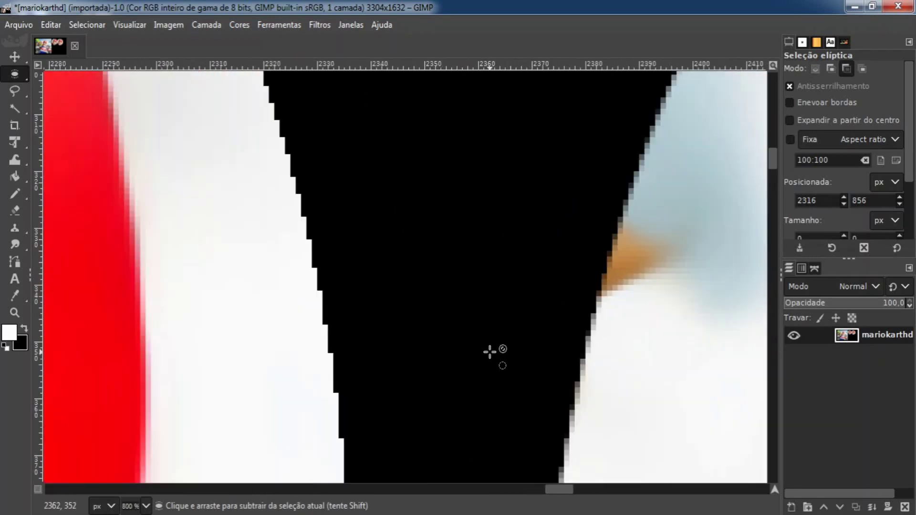
pyautogui.scroll(2, 489, 352)
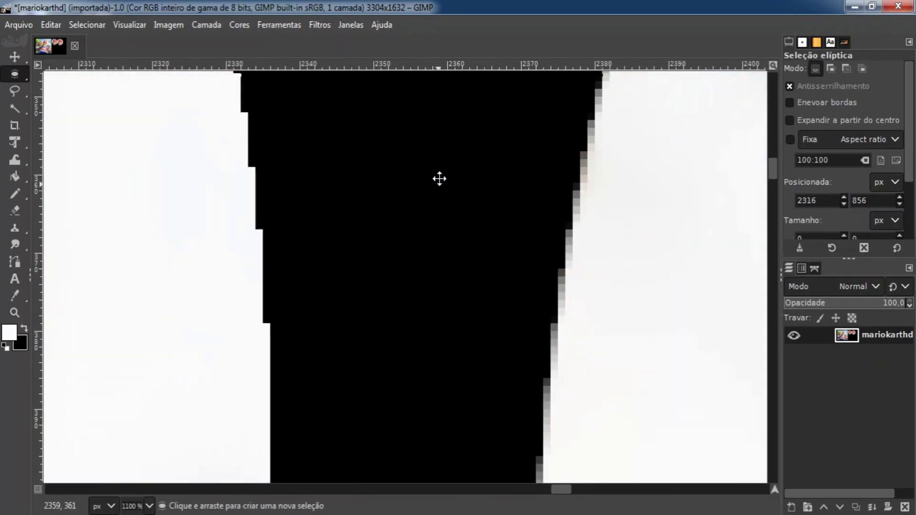
# Compare the facing edges of the two Mario cutouts again at high magnification and at full view.
pyautogui.moveTo(439, 178); pyautogui.dragTo(415, 325)
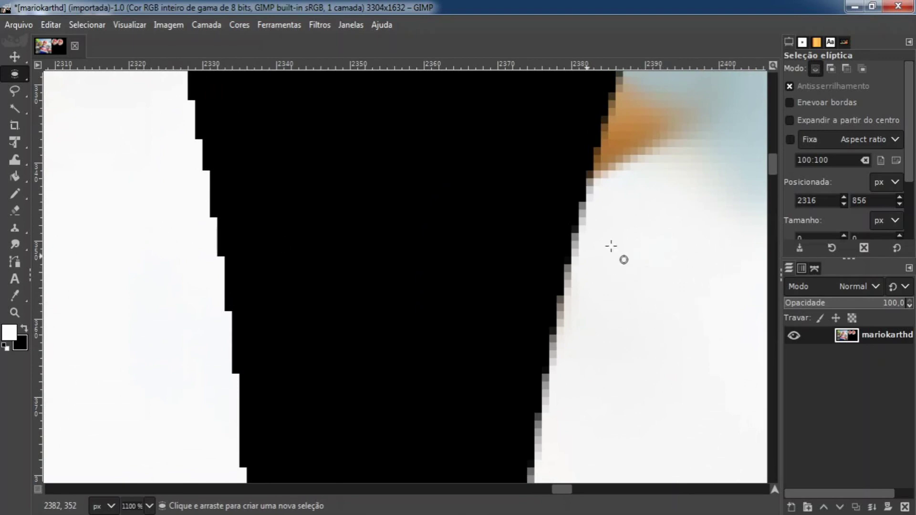
pyautogui.scroll(-6, 602, 282)
pyautogui.scroll(-2, 602, 282)
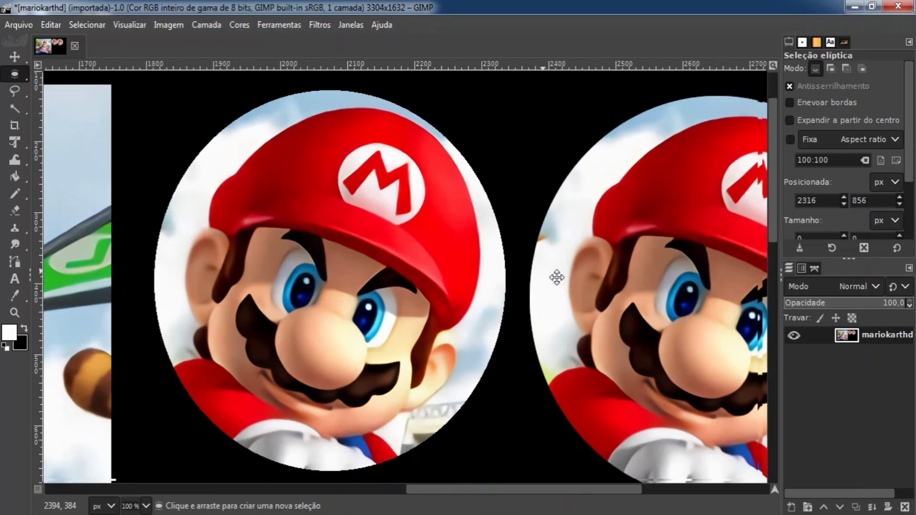
pyautogui.moveTo(556, 272); pyautogui.dragTo(412, 253)
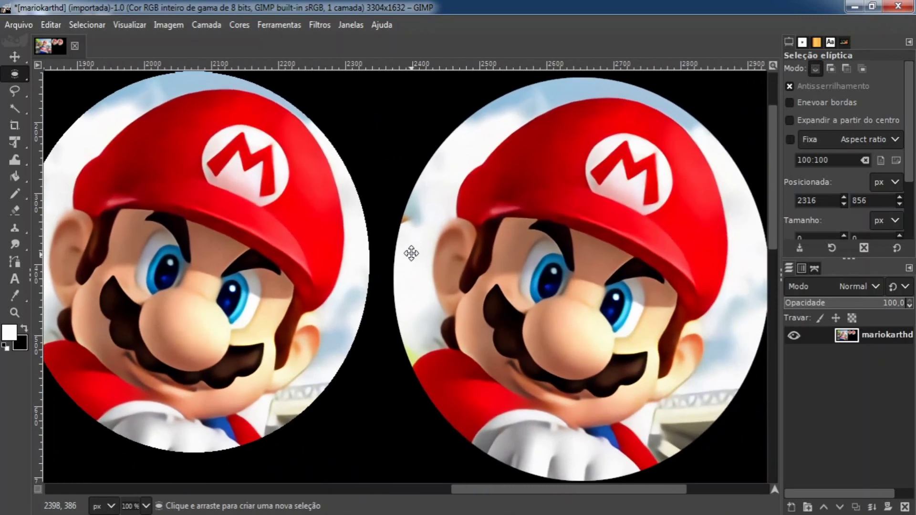
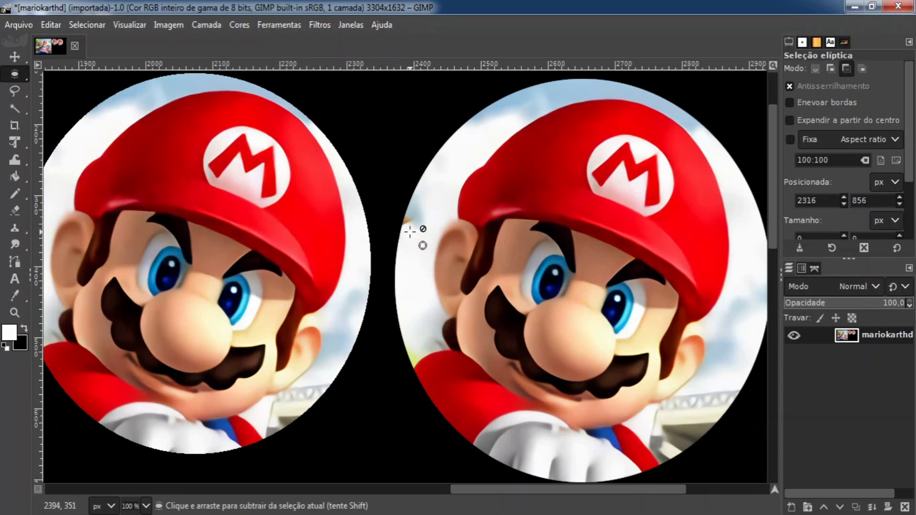
pyautogui.keyDown('ctrl'); pyautogui.scroll(5, 381, 228); pyautogui.keyUp('ctrl')
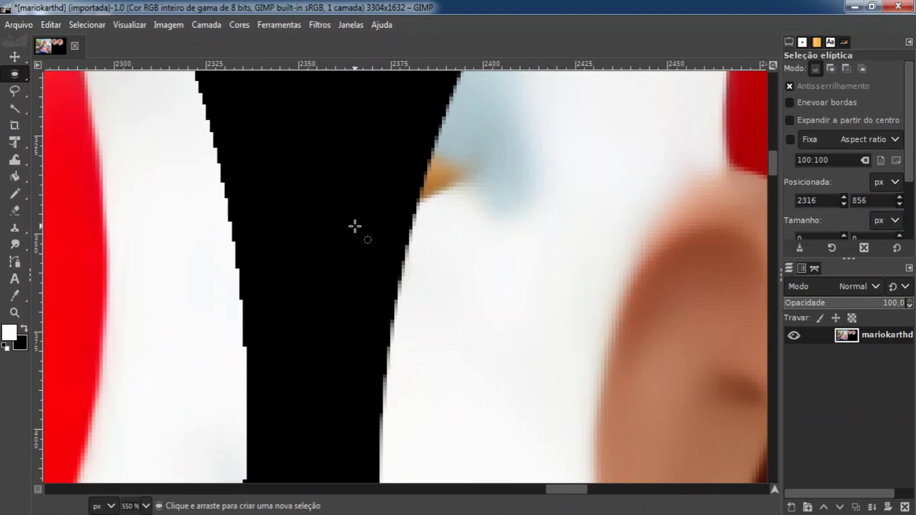
pyautogui.press('ctrl')
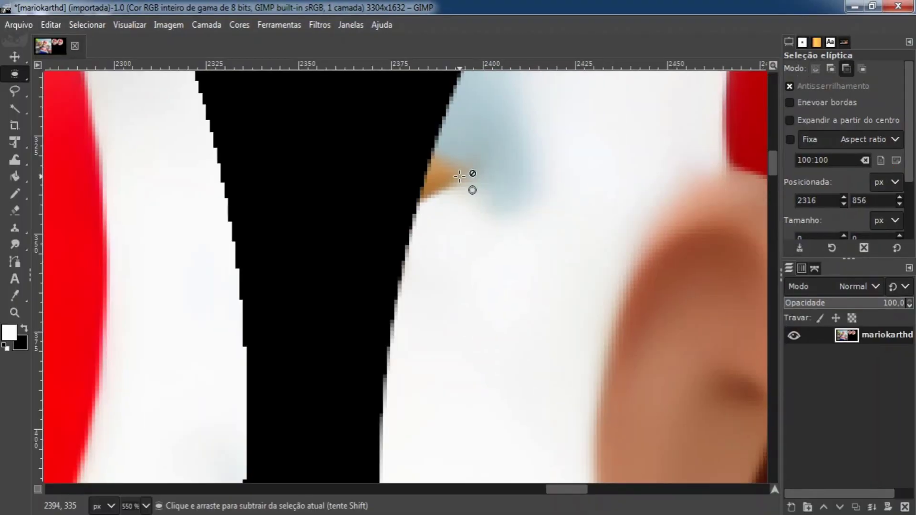
pyautogui.scroll(-9, 459, 176)
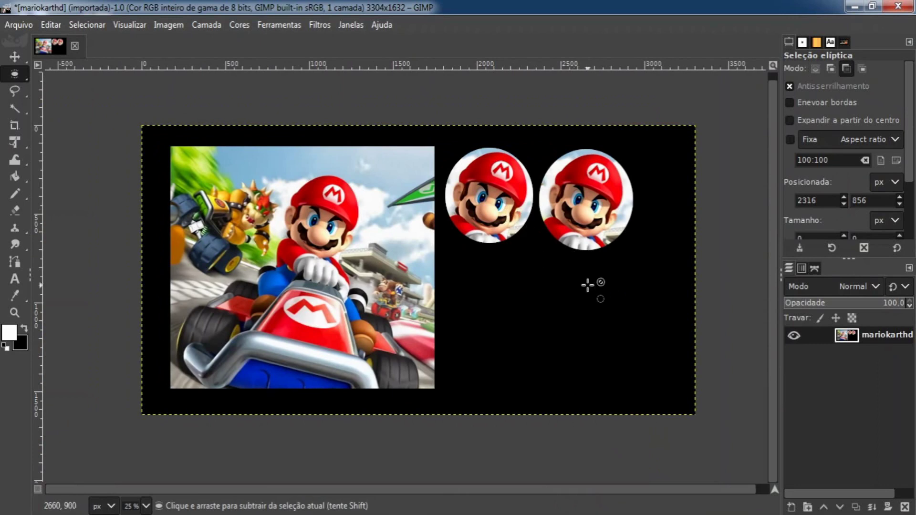
# Undo the placement of both Mario cutouts on the black area.
pyautogui.hotkey('ctrl', 'v')
pyautogui.hotkey('ctrl', 'z')
pyautogui.hotkey('ctrl', 'z')
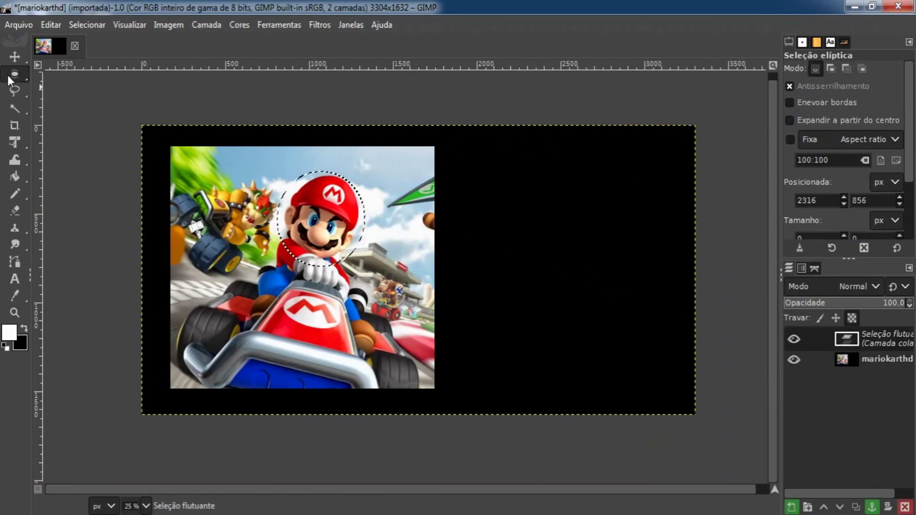
# With the Rectangle Select tool in add mode, select four stacked horizontal strips running from Bowser to Mario.
pyautogui.moveTo(14, 76); pyautogui.dragTo(77, 76)
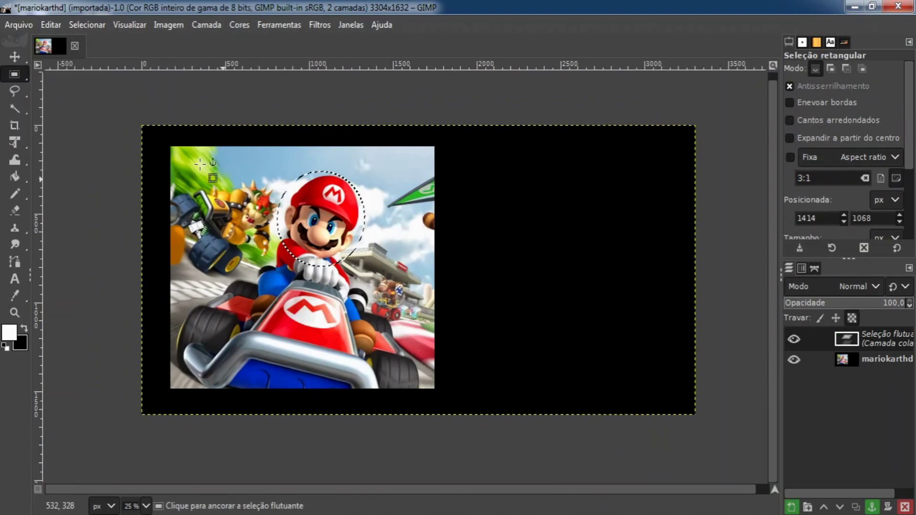
pyautogui.scroll(3, 343, 223)
pyautogui.moveTo(344, 223); pyautogui.dragTo(293, 263)
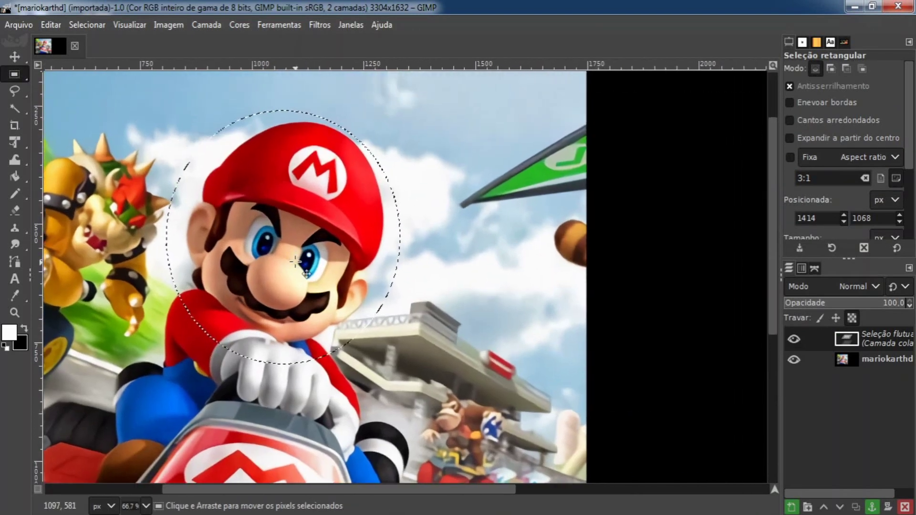
pyautogui.hscroll(-5, 401, 218)
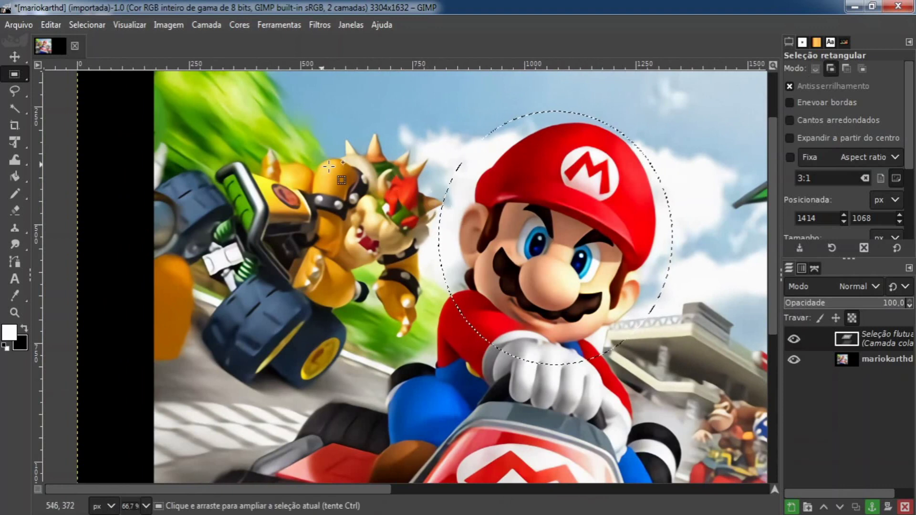
pyautogui.moveTo(261, 140); pyautogui.dragTo(500, 171)
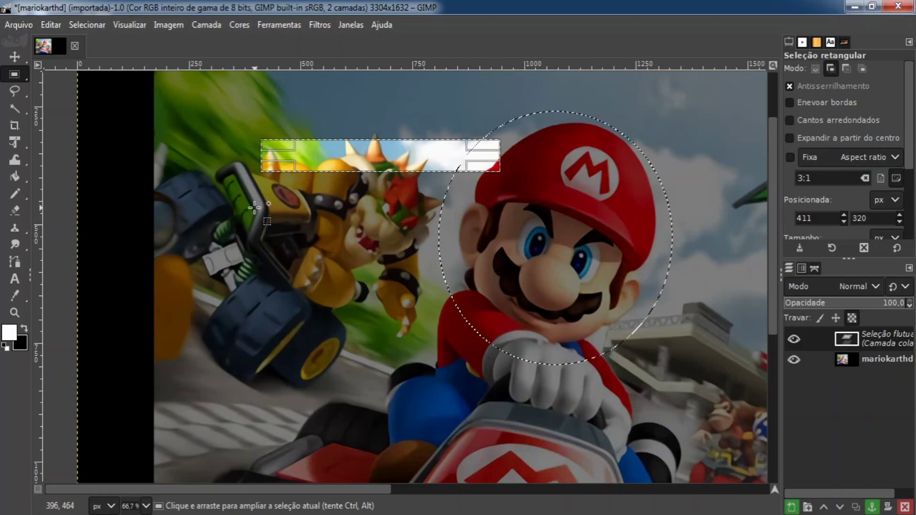
pyautogui.moveTo(252, 209); pyautogui.dragTo(527, 235)
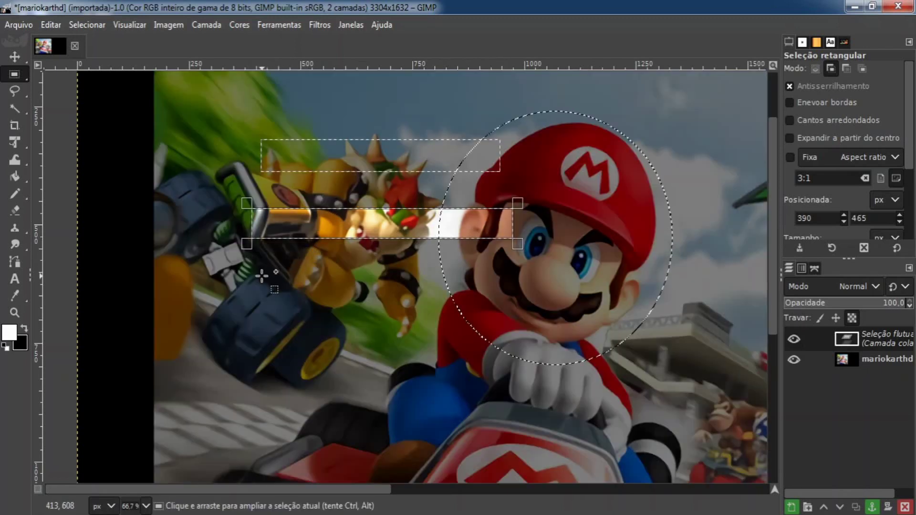
pyautogui.moveTo(262, 276); pyautogui.dragTo(534, 313)
pyautogui.moveTo(275, 345); pyautogui.dragTo(577, 368)
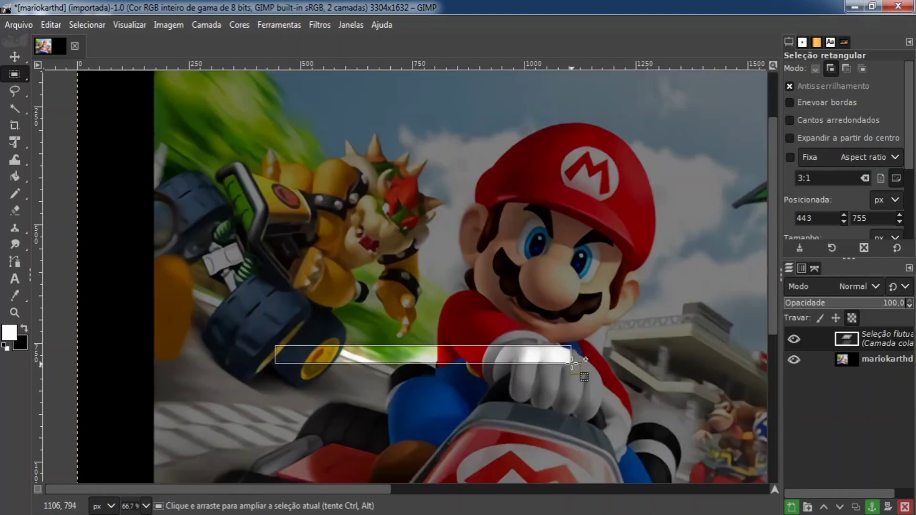
pyautogui.click(599, 317)
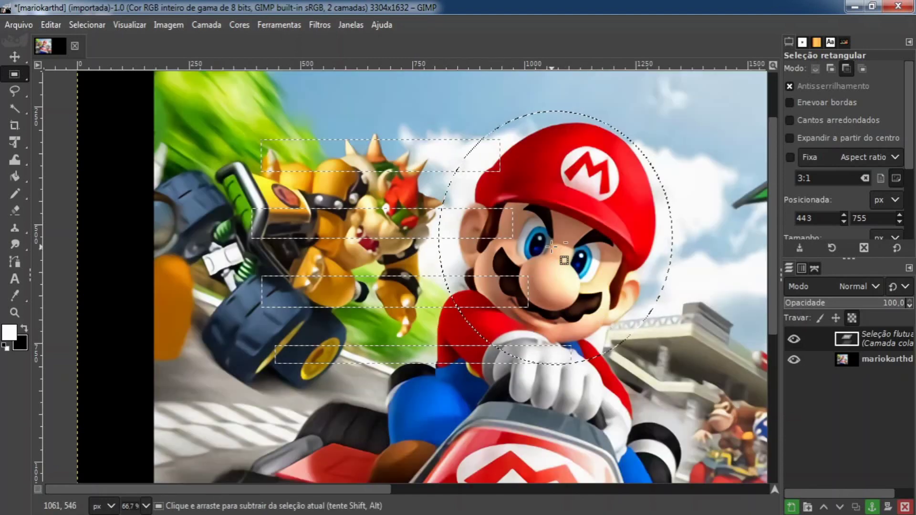
# Delete the leftover floating selection layer.
pyautogui.scroll(-2, 586, 235)
pyautogui.hscroll(5, 586, 234)
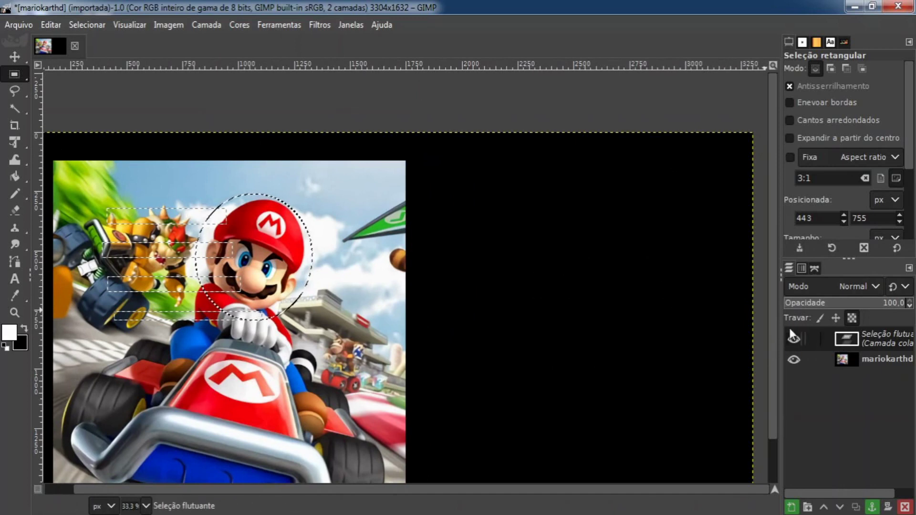
pyautogui.click(905, 507)
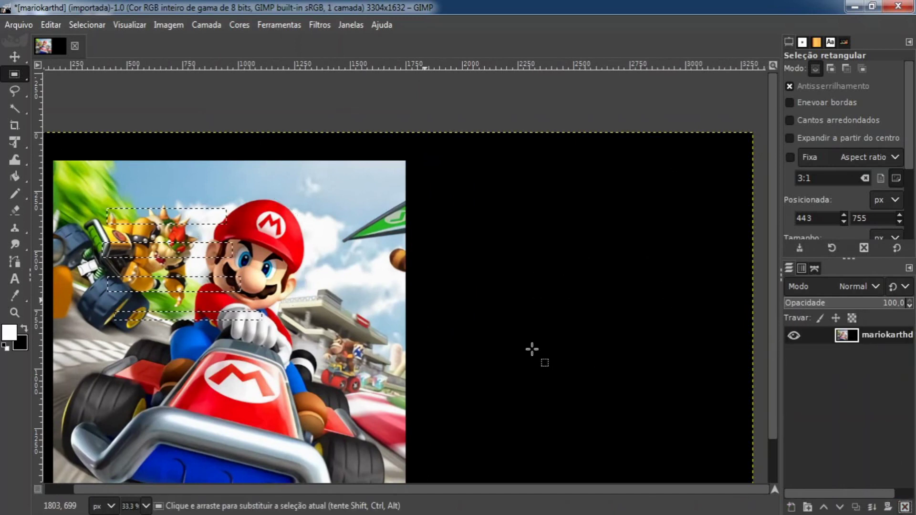
# Add a circle of about 567 × 567 px around Mario's head to the strip selection with the Ellipse Select tool.
pyautogui.hscroll(-3, 382, 270)
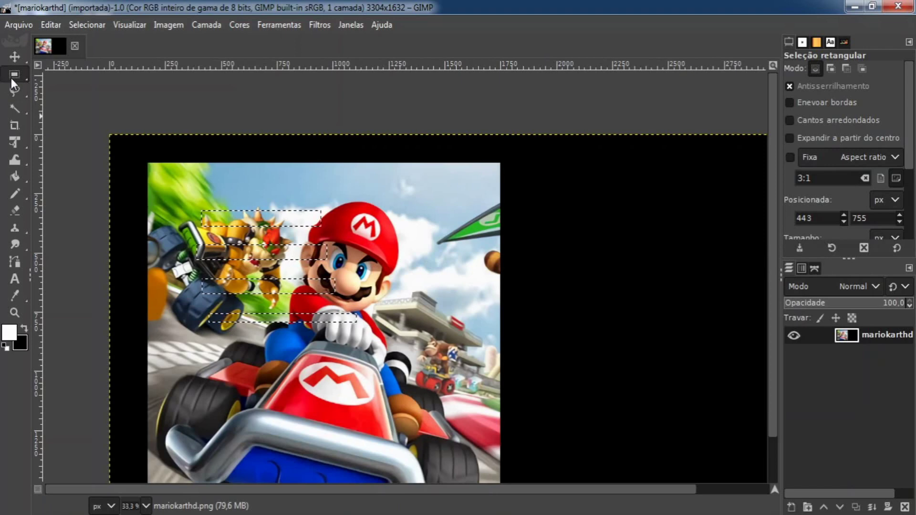
pyautogui.moveTo(14, 76)
pyautogui.click(61, 93)
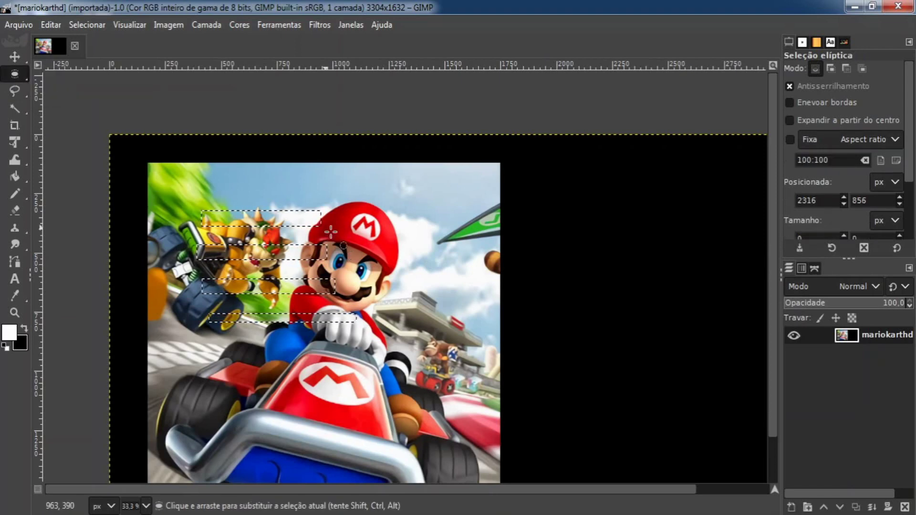
pyautogui.moveTo(303, 195); pyautogui.dragTo(651, 252)
pyautogui.keyDown('shift'); pyautogui.click(432, 321); pyautogui.keyUp('shift')
# Copy the combined strips-and-circle selection, paste it onto the black area beside the picture, and anchor it.
pyautogui.hotkey('ctrl', 'c')
pyautogui.hotkey('ctrl', 'v')
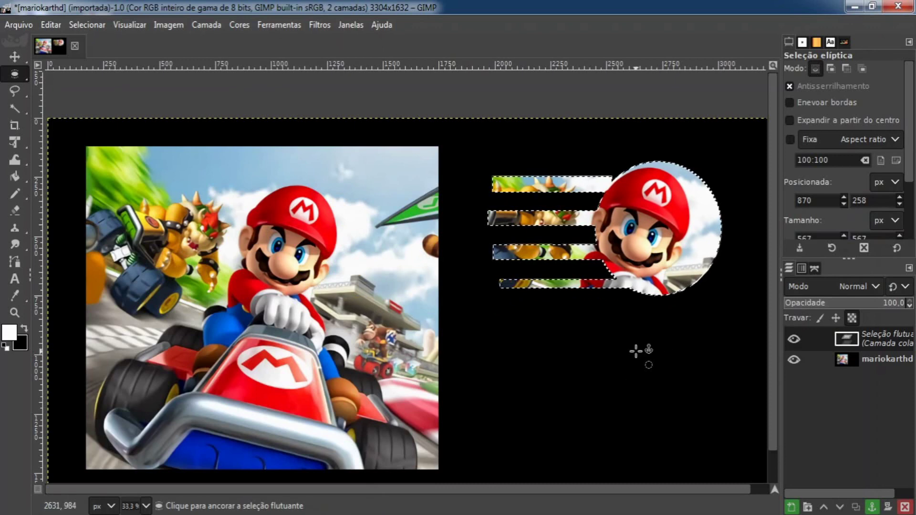
pyautogui.click(637, 361)
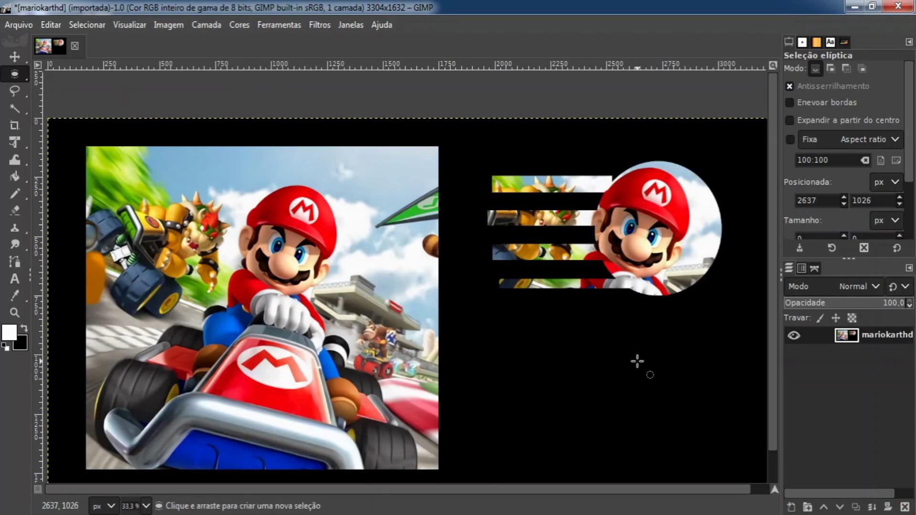
pyautogui.moveTo(633, 354); pyautogui.dragTo(641, 310)
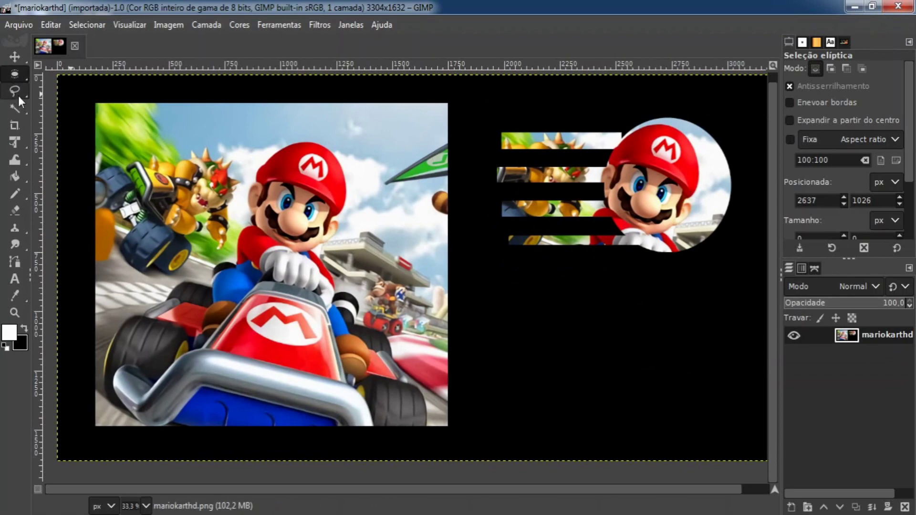
pyautogui.moveTo(18, 92)
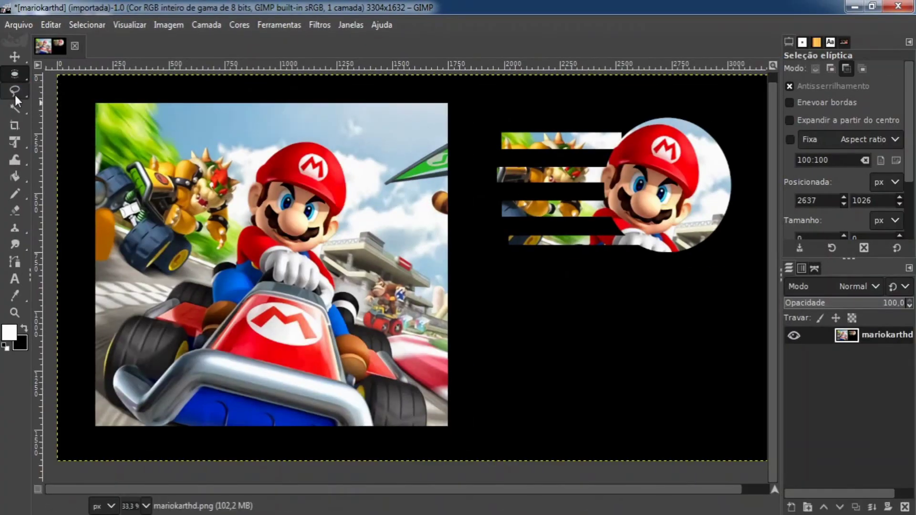
pyautogui.click(15, 95)
pyautogui.moveTo(14, 93)
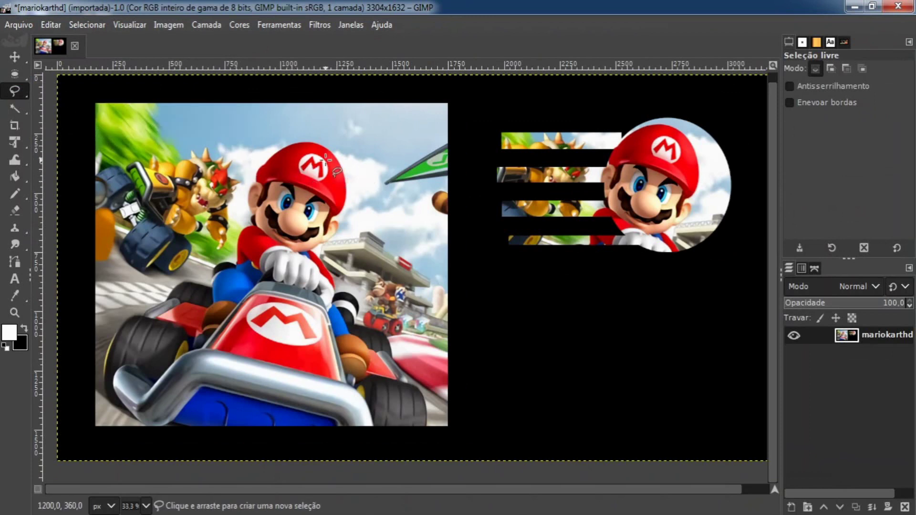
pyautogui.hscroll(2, 326, 159)
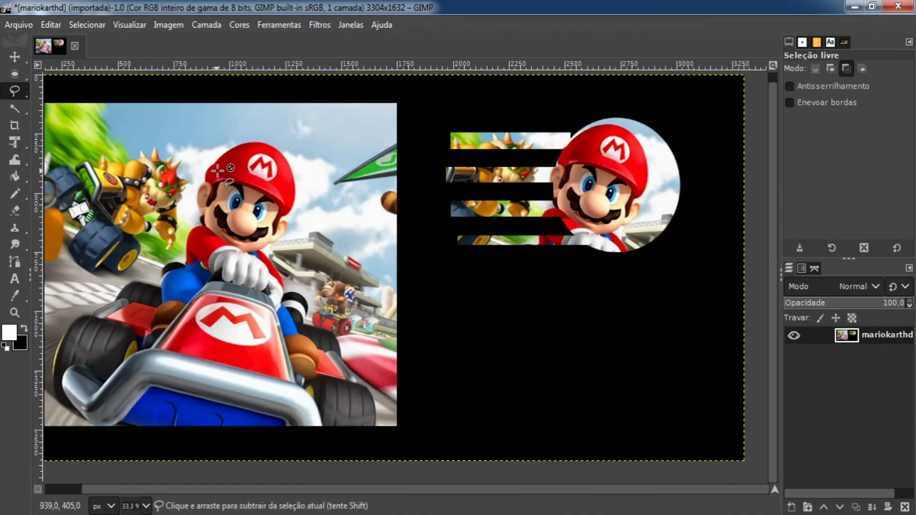
pyautogui.keyDown('ctrl'); pyautogui.scroll(3, 255, 186); pyautogui.keyUp('ctrl')
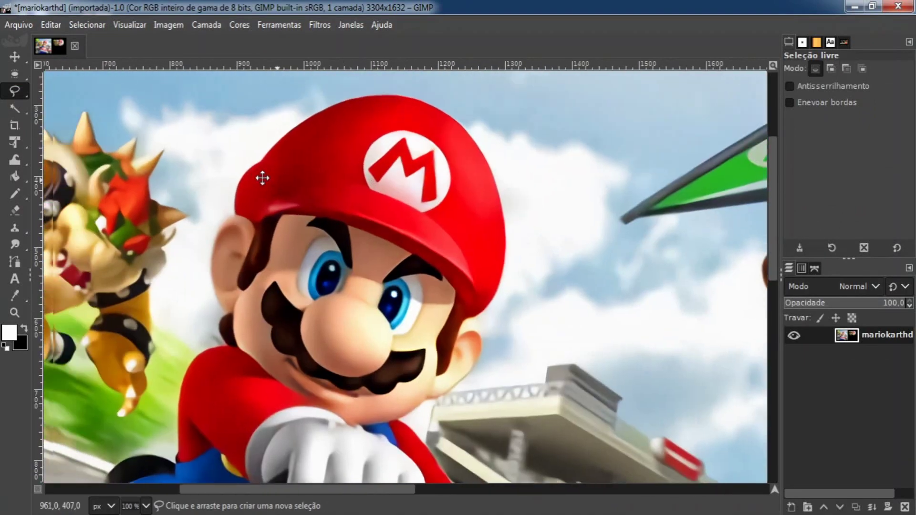
pyautogui.moveTo(262, 178); pyautogui.dragTo(308, 188)
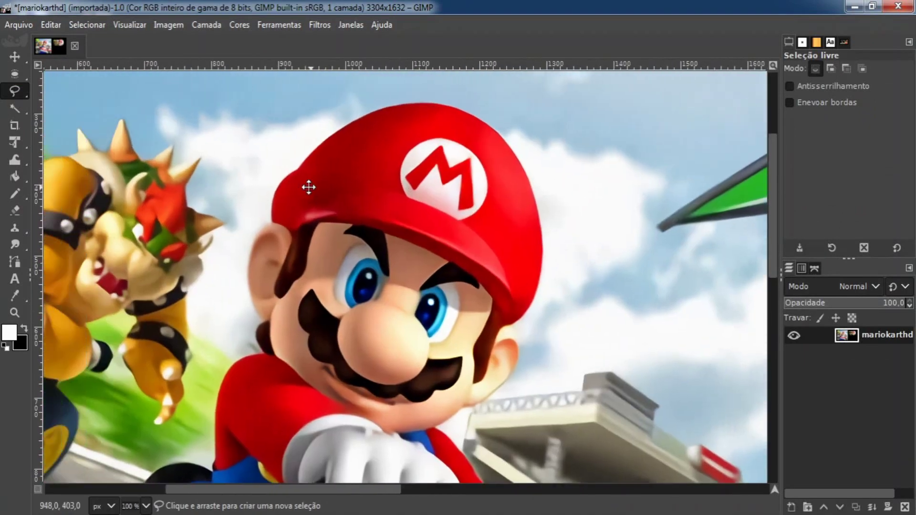
pyautogui.keyDown('ctrl'); pyautogui.scroll(-3, 311, 188); pyautogui.keyUp('ctrl')
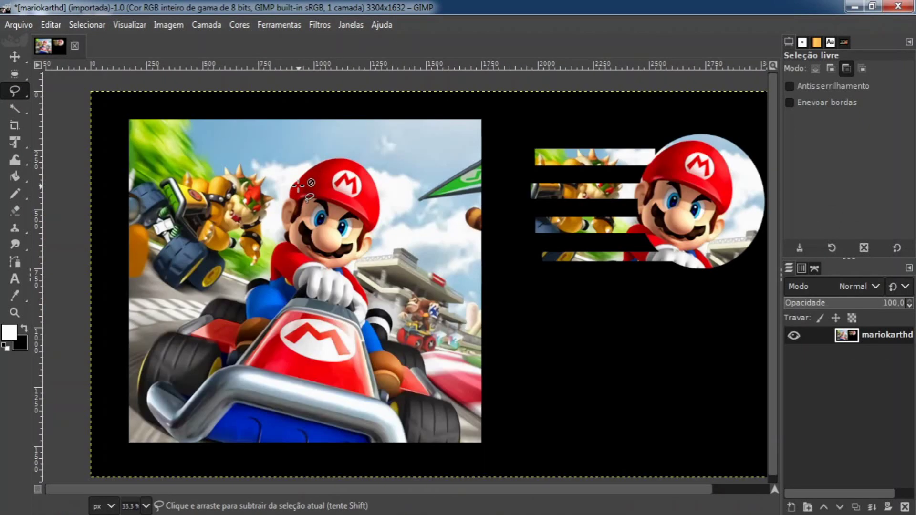
# Crop the image to about 528 × 732 px around Mario's head and gloved hand.
pyautogui.click(15, 128)
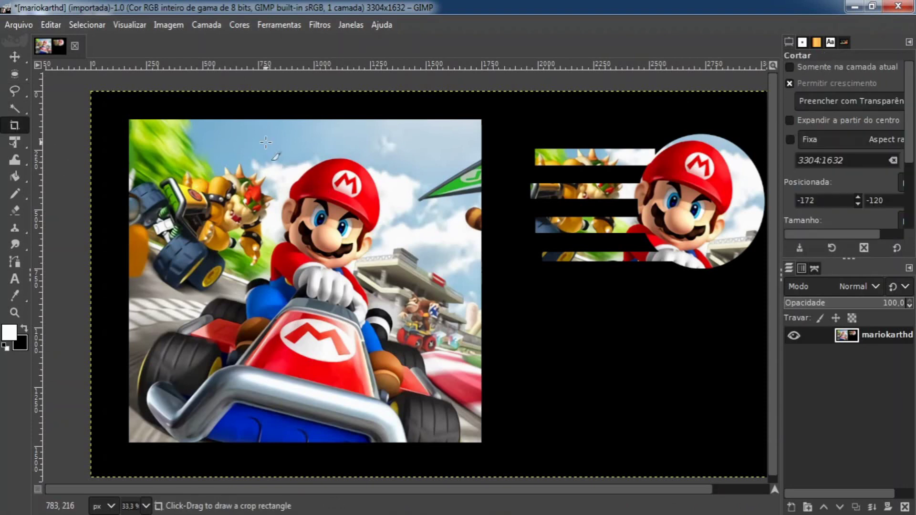
pyautogui.moveTo(273, 141); pyautogui.dragTo(391, 314)
pyautogui.press('Return')
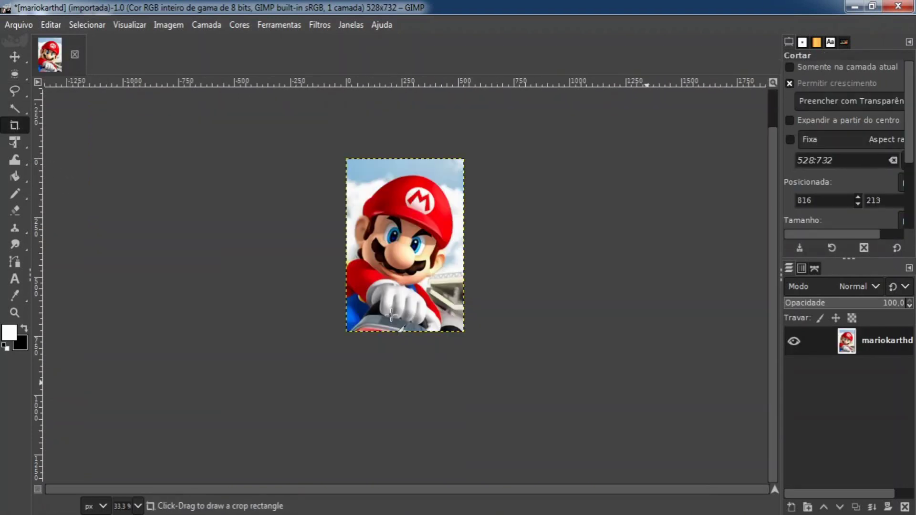
pyautogui.scroll(2, 448, 262)
pyautogui.moveTo(390, 245); pyautogui.dragTo(432, 299)
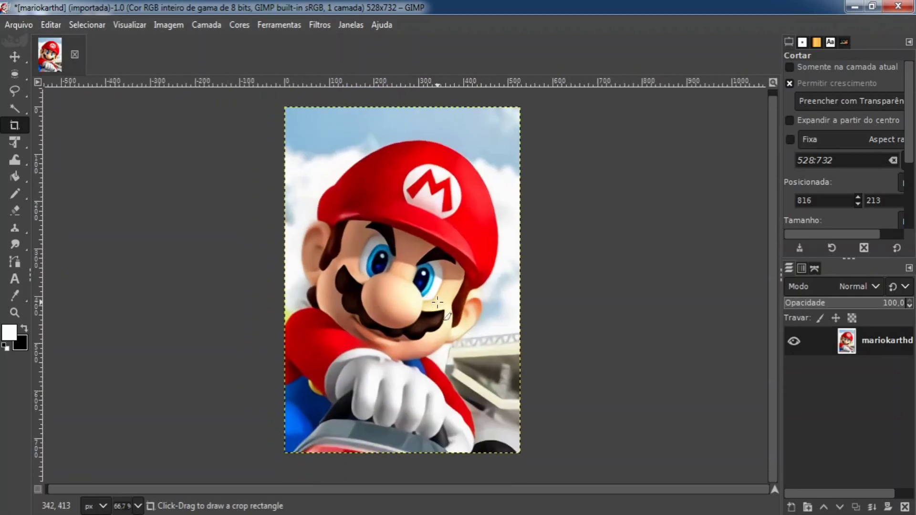
# Start a Free Select outline at the image's left edge, tracing Mario's red shoulder and the dark hair tuft below his ear.
pyautogui.click(10, 94)
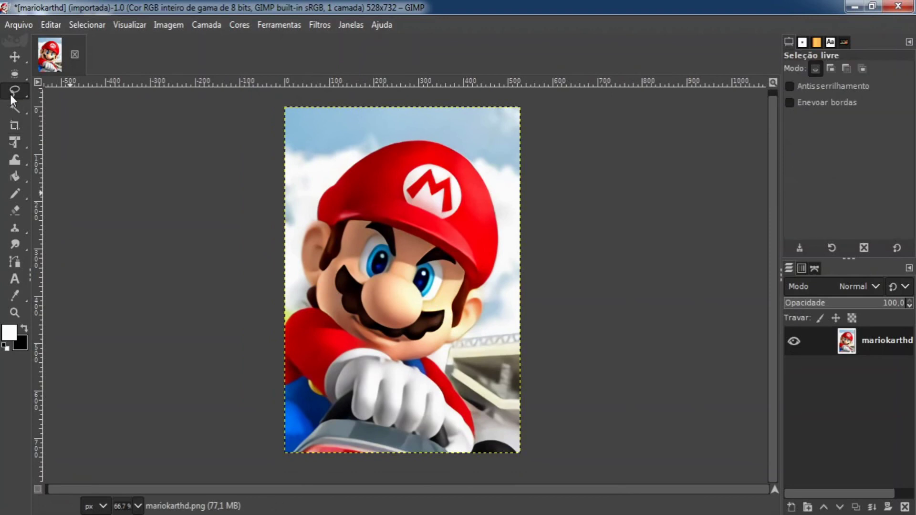
pyautogui.keyDown('ctrl'); pyautogui.scroll(5, 323, 319); pyautogui.keyUp('ctrl')
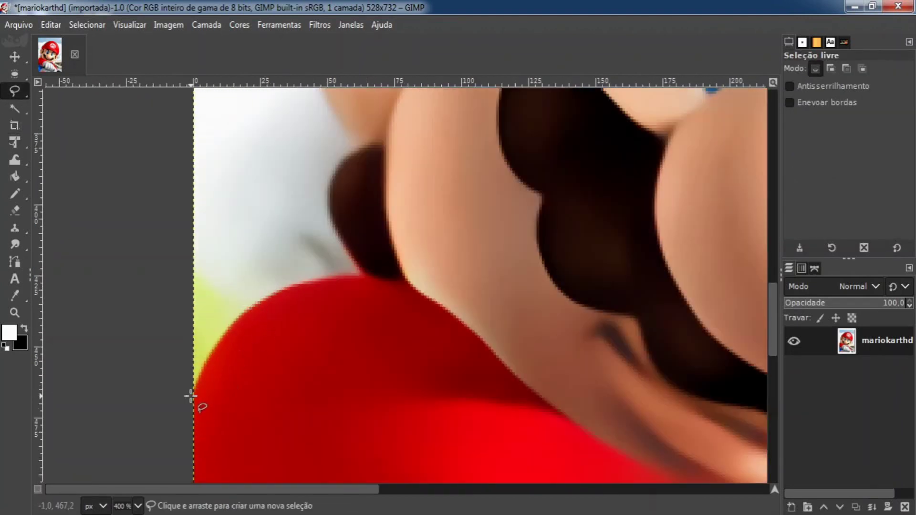
pyautogui.moveTo(210, 355)
pyautogui.mouseDown()
pyautogui.moveTo(263, 313)
pyautogui.moveTo(248, 316)
pyautogui.moveTo(251, 305)
pyautogui.mouseUp()
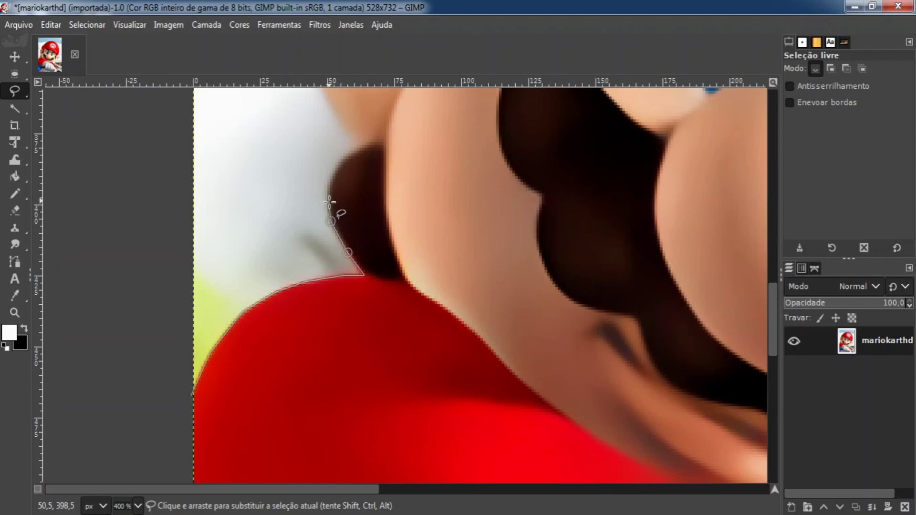
pyautogui.moveTo(342, 160); pyautogui.dragTo(362, 148)
pyautogui.scroll(5, 360, 148)
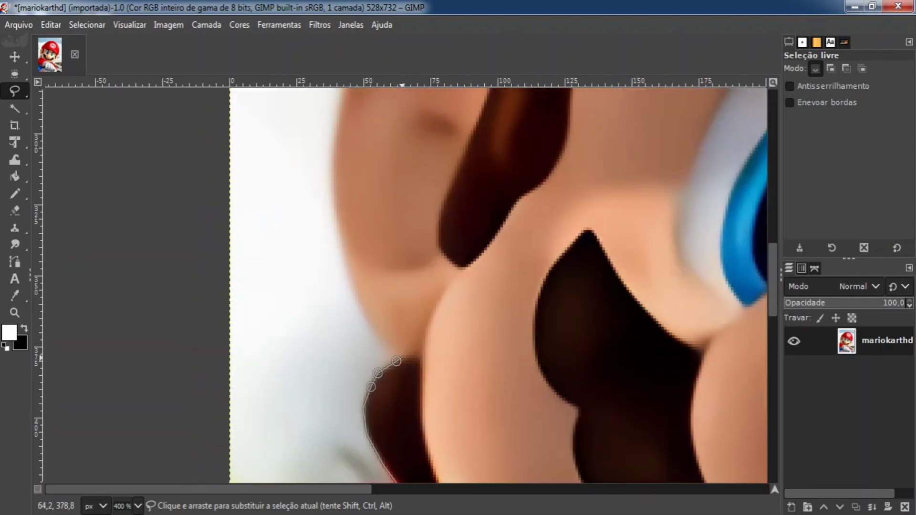
# Continue the Free Select outline around the ear on the image's left side up to the edge of the red cap.
pyautogui.click(358, 306)
pyautogui.scroll(5, 353, 165)
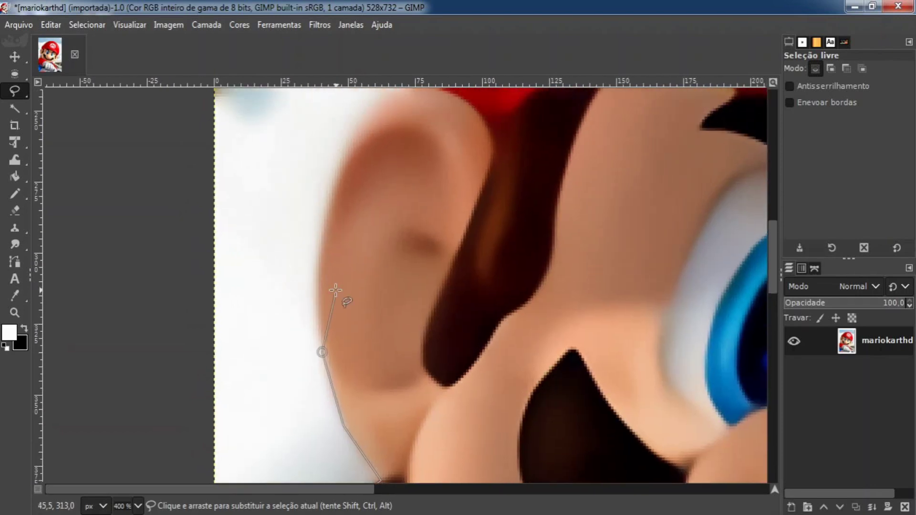
pyautogui.click(318, 285)
pyautogui.click(329, 207)
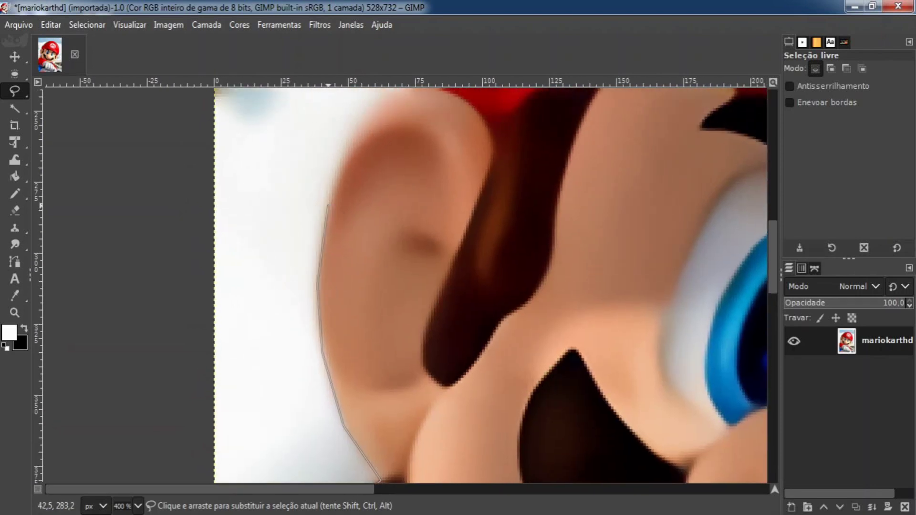
pyautogui.moveTo(373, 171); pyautogui.dragTo(329, 314)
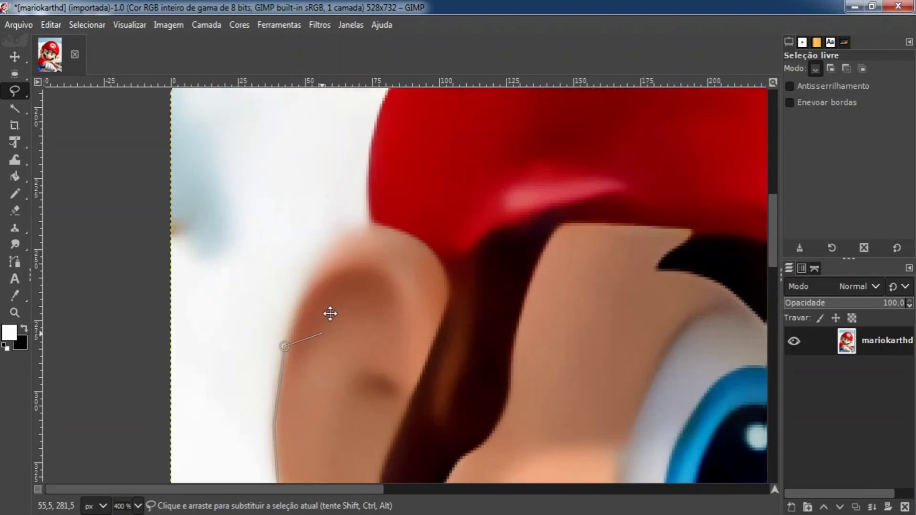
pyautogui.click(334, 249)
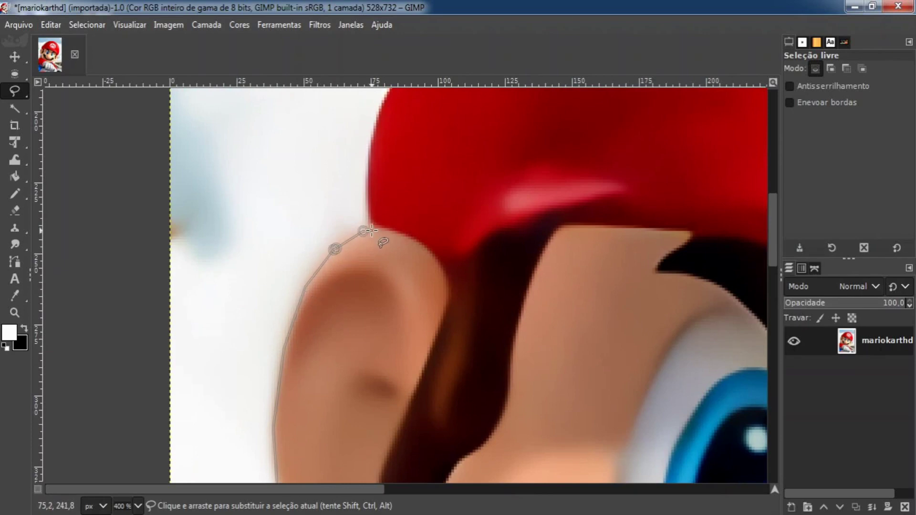
pyautogui.click(372, 231)
# Extend the outline up the left side of the red cap, following its bulge and curved edge.
pyautogui.scroll(5, 347, 229)
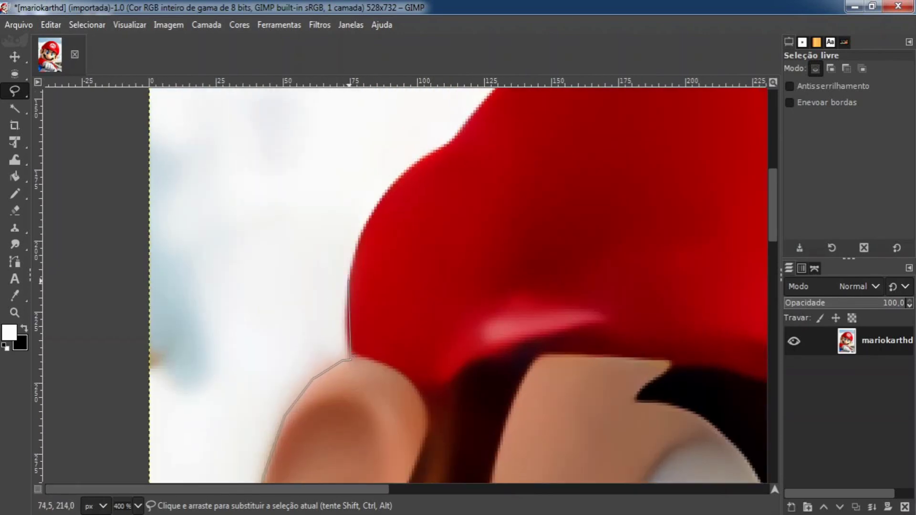
pyautogui.click(365, 220)
pyautogui.moveTo(449, 162); pyautogui.dragTo(404, 259)
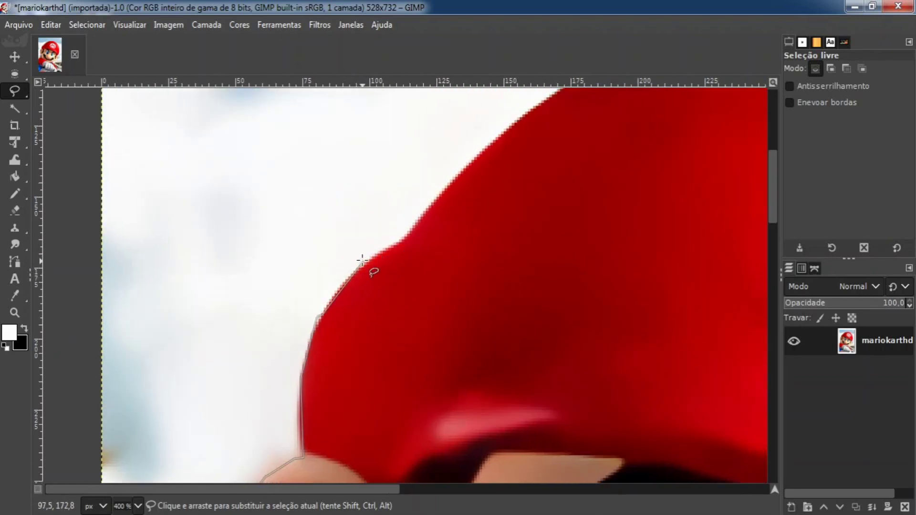
pyautogui.click(403, 244)
pyautogui.moveTo(497, 215); pyautogui.dragTo(415, 338)
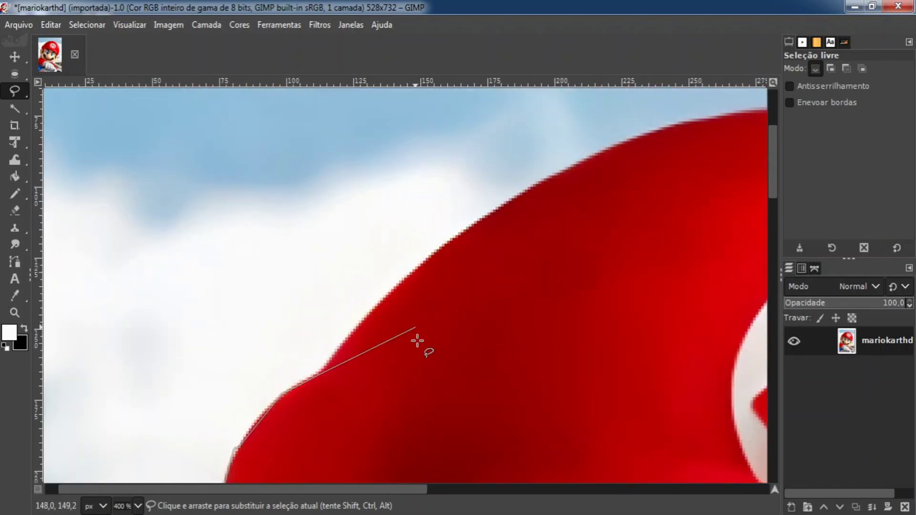
pyautogui.click(379, 304)
pyautogui.click(446, 239)
pyautogui.scroll(2, 459, 236)
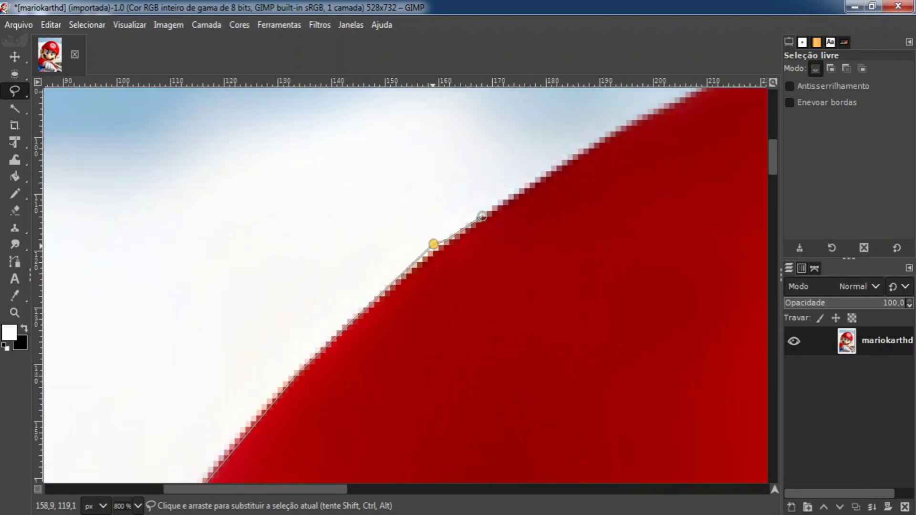
pyautogui.scroll(-3, 527, 237)
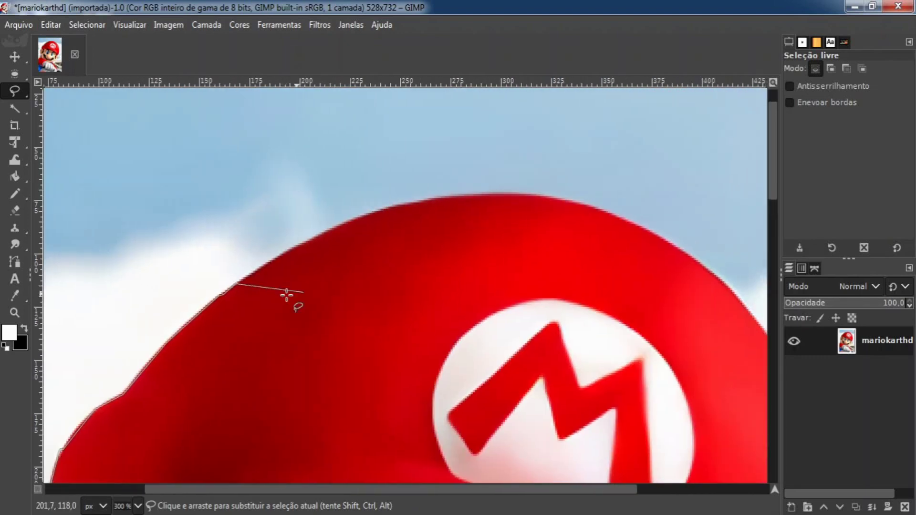
# Trace the outline over the top of the cap and down its right side to the brim and sideburn.
pyautogui.click(319, 237)
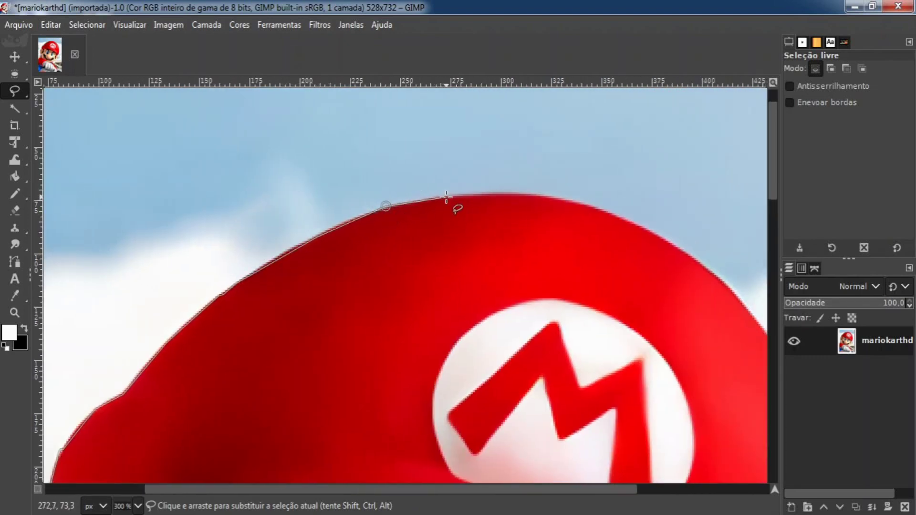
pyautogui.click(544, 196)
pyautogui.hscroll(5, 664, 260)
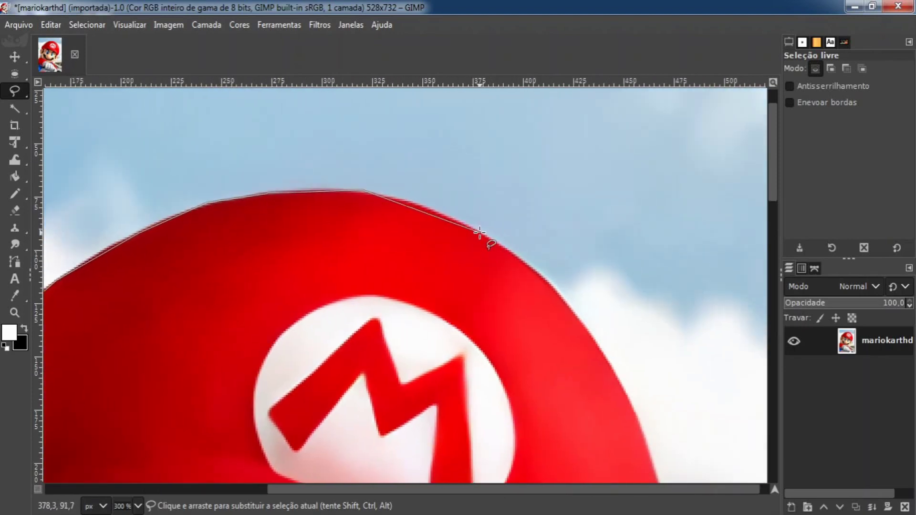
pyautogui.click(460, 221)
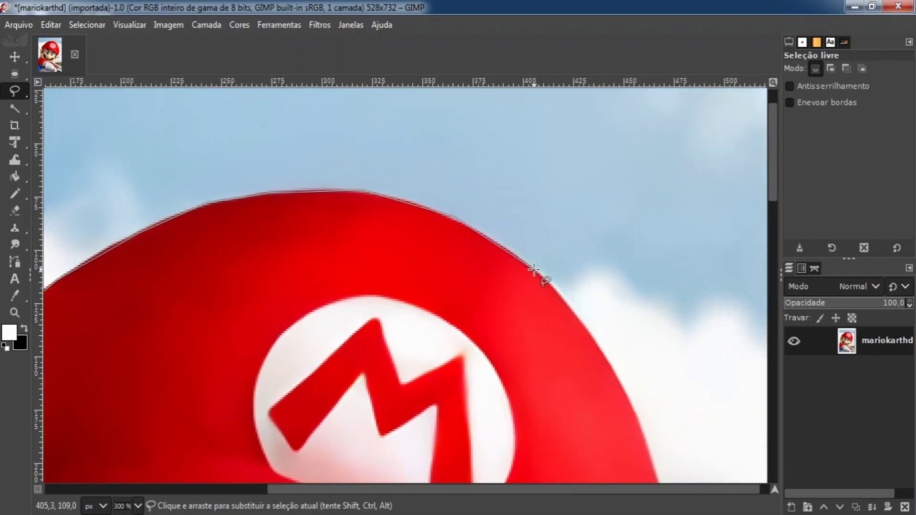
pyautogui.click(583, 328)
pyautogui.scroll(-3, 633, 404)
pyautogui.moveTo(622, 401); pyautogui.dragTo(508, 185)
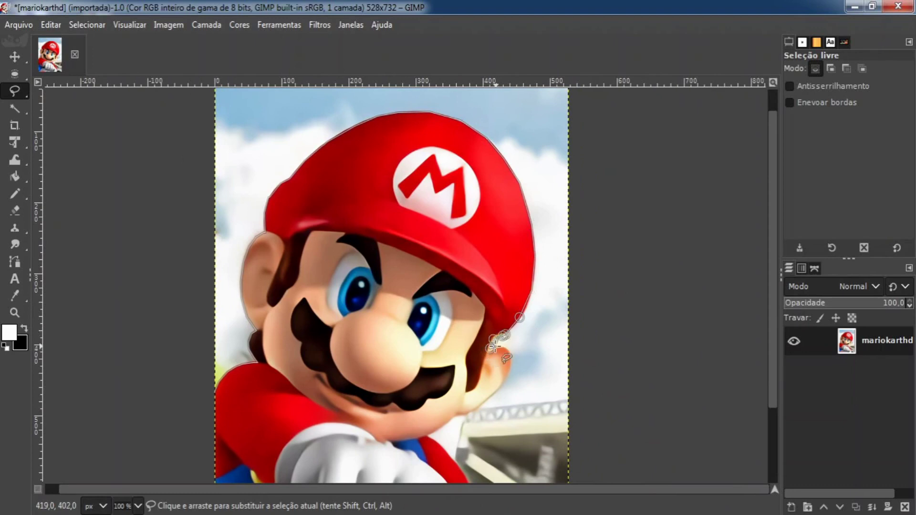
# Trace the outline around the ear on the image's right side and along the jaw to the collar.
pyautogui.click(509, 355)
pyautogui.click(491, 402)
pyautogui.click(454, 418)
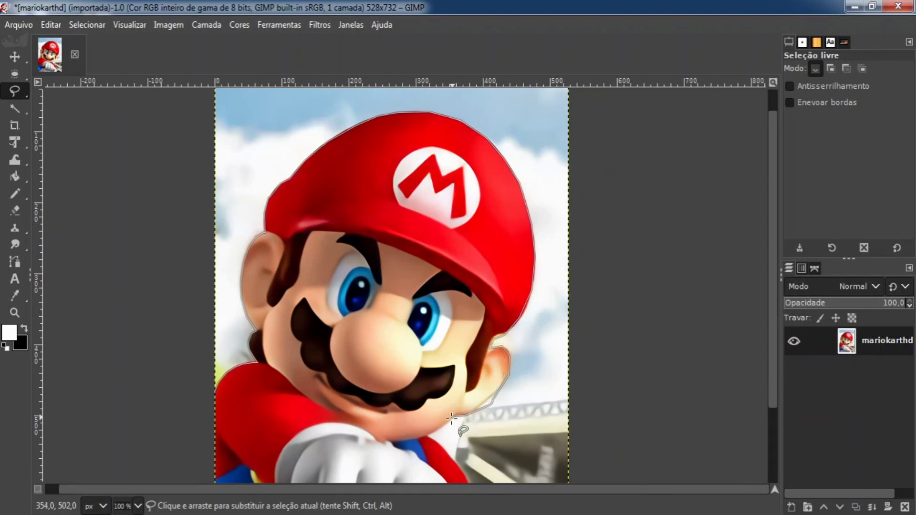
pyautogui.click(427, 435)
pyautogui.scroll(-5, 426, 434)
pyautogui.hscroll(1, 426, 434)
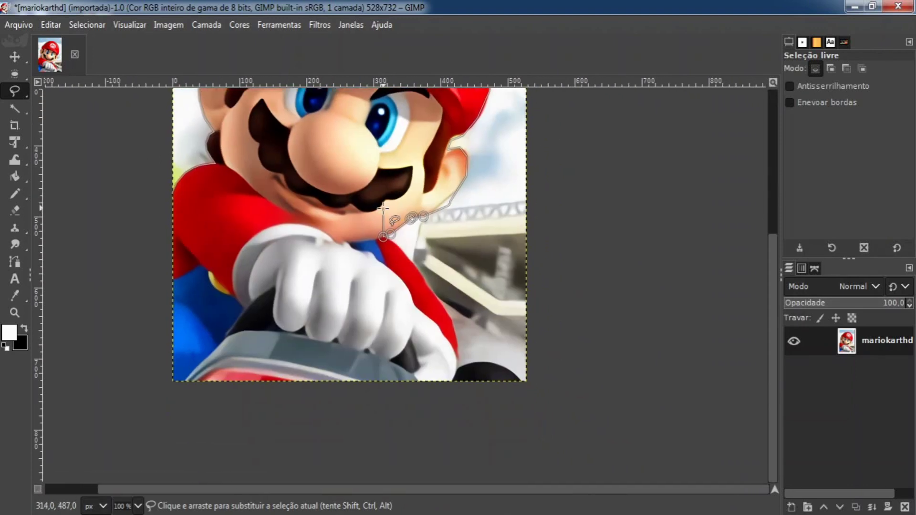
# Continue the outline down the red sleeve and white glove to just past the image's bottom edge.
pyautogui.click(401, 249)
pyautogui.click(419, 268)
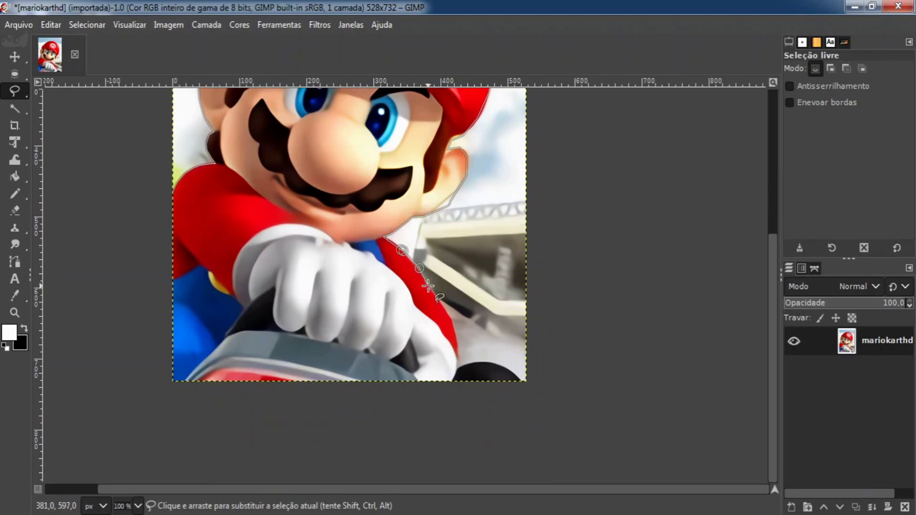
pyautogui.click(428, 288)
pyautogui.click(457, 368)
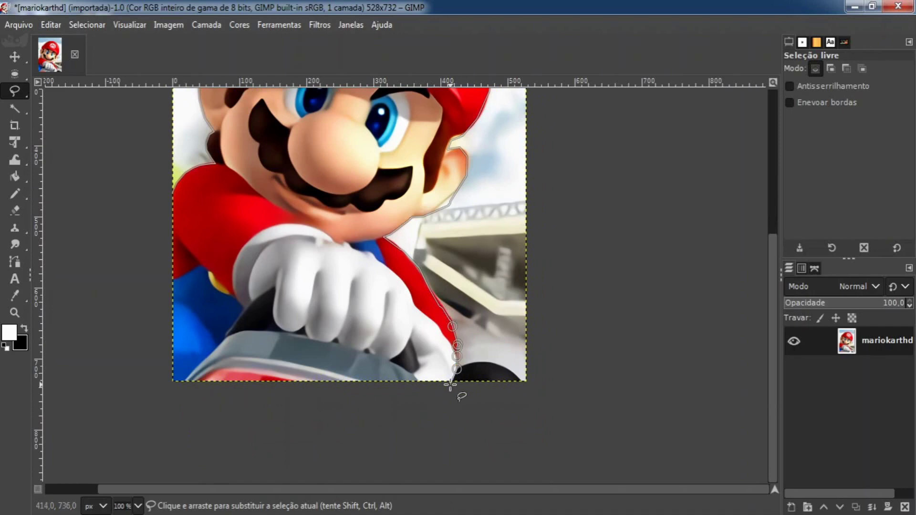
# Route the outline outside the canvas around the lower-left corner and back to the shoulder, closing the selection around Mario.
pyautogui.scroll(-3, 444, 391)
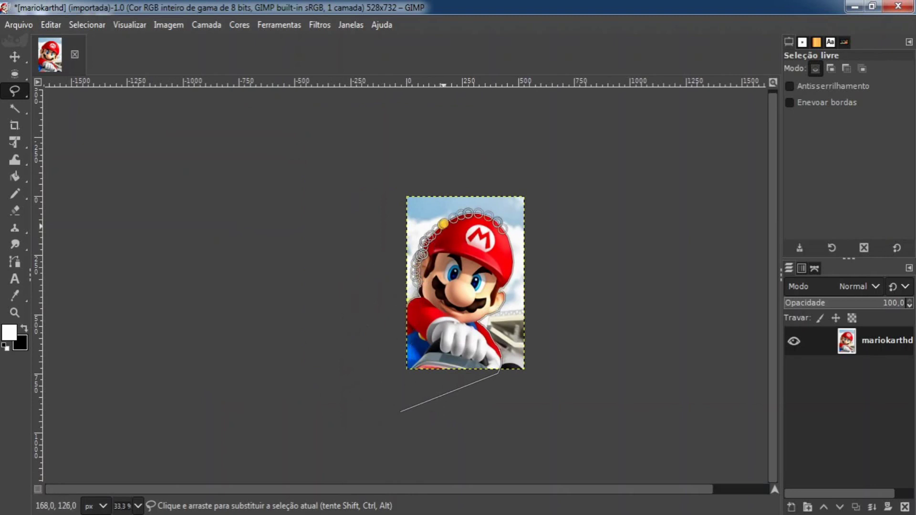
pyautogui.scroll(2, 487, 288)
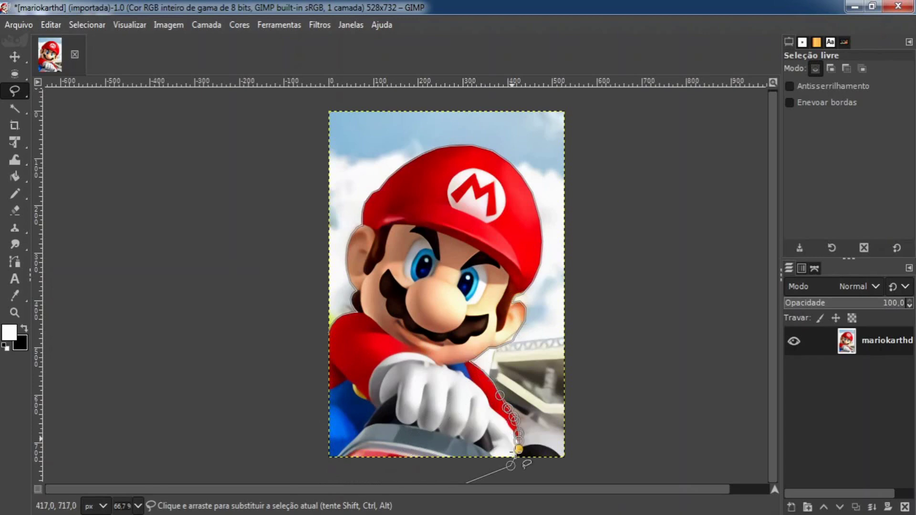
pyautogui.moveTo(354, 387); pyautogui.dragTo(340, 322)
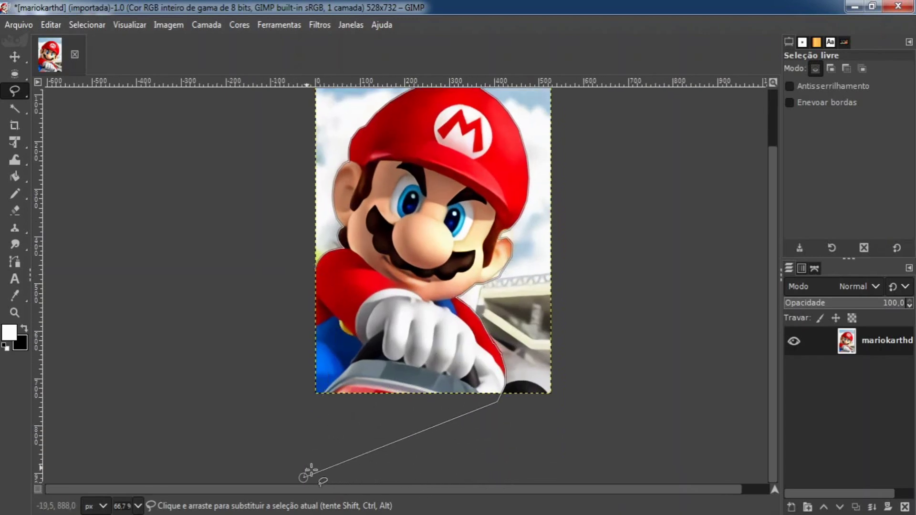
pyautogui.click(260, 437)
pyautogui.click(248, 342)
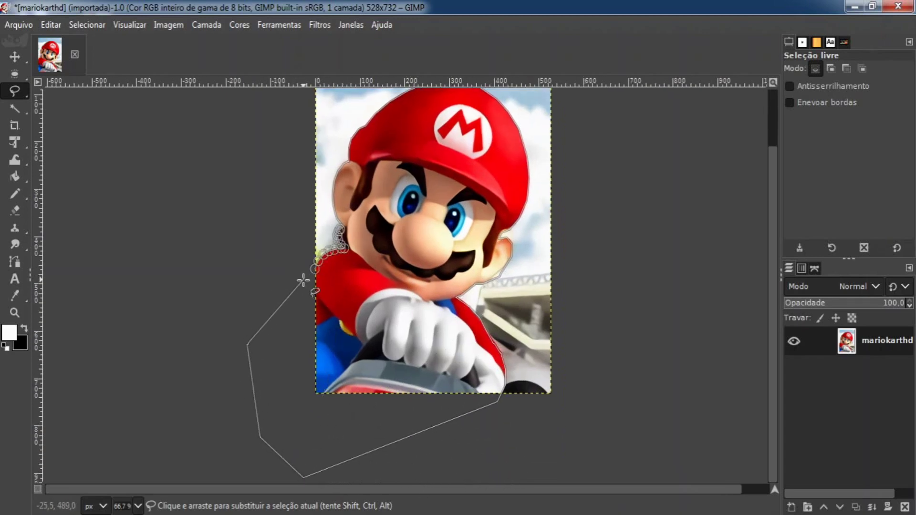
pyautogui.click(294, 283)
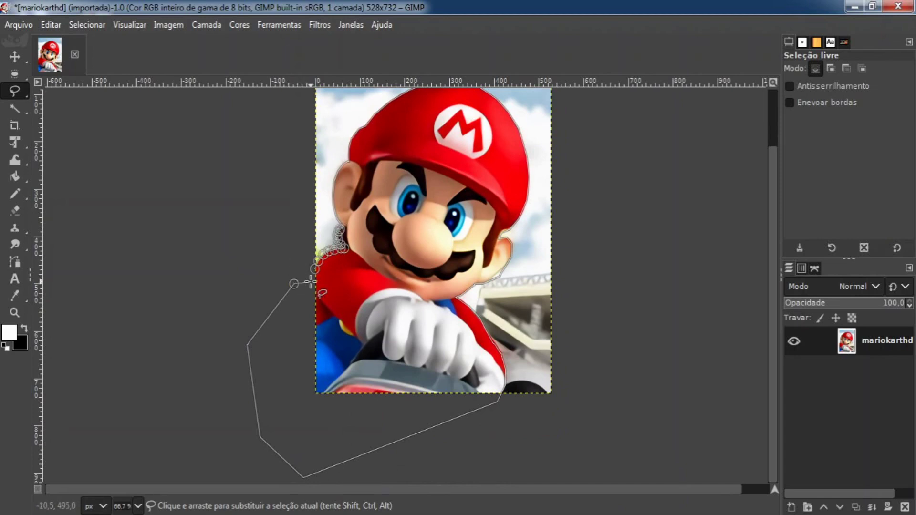
pyautogui.doubleClick(310, 282)
# Cut the selected Mario figure out of the picture, and undo the cut.
pyautogui.scroll(3, 381, 212)
pyautogui.hscroll(3, 382, 212)
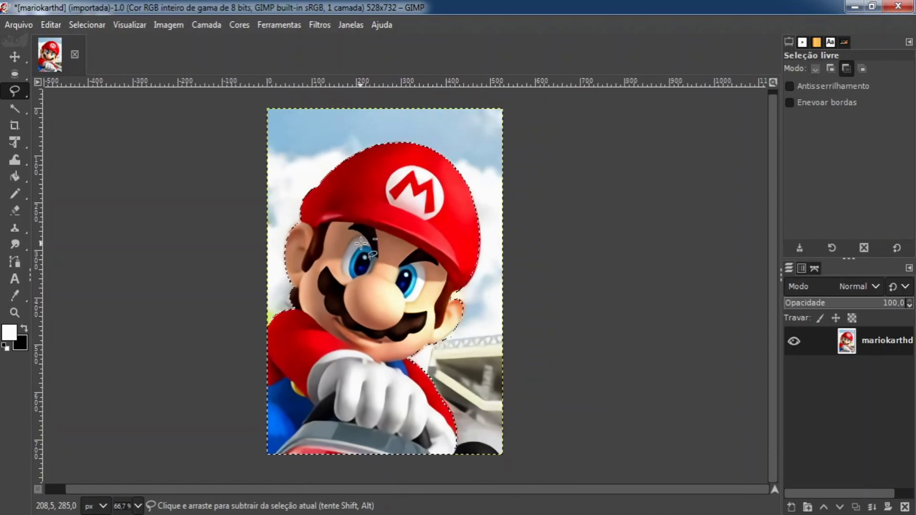
pyautogui.hotkey('ctrl', 'x')
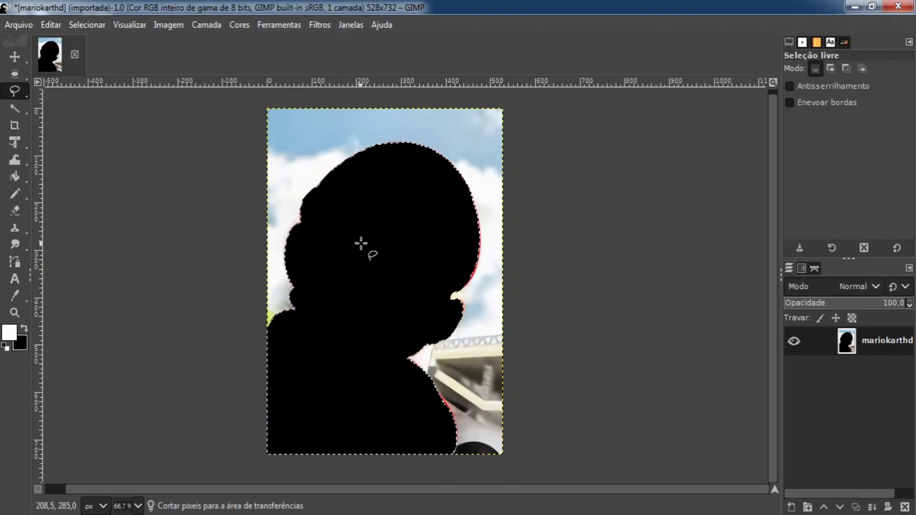
pyautogui.hotkey('ctrl', 'z')
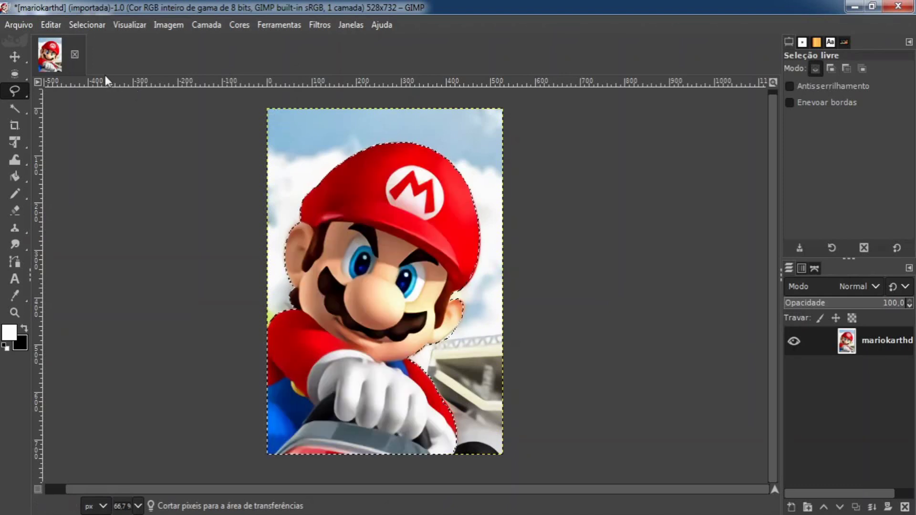
# Open the settings for creating a new image.
pyautogui.click(18, 24)
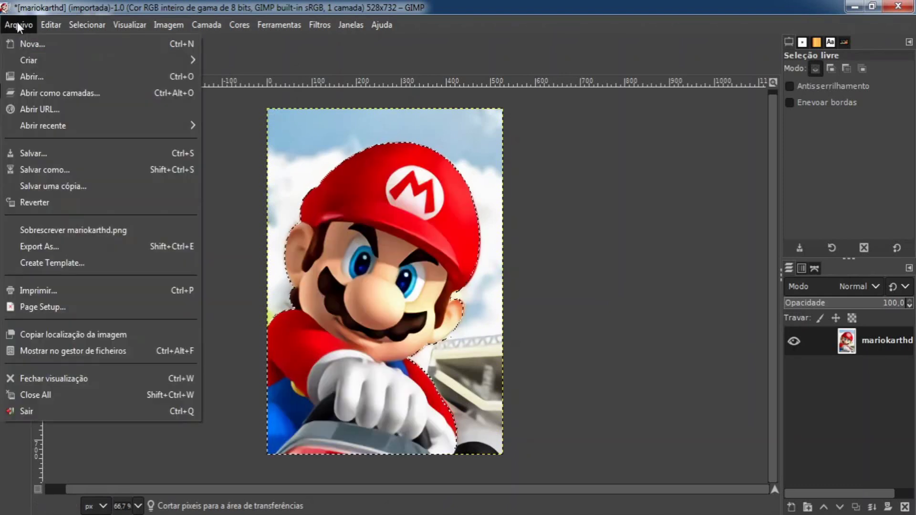
pyautogui.click(33, 43)
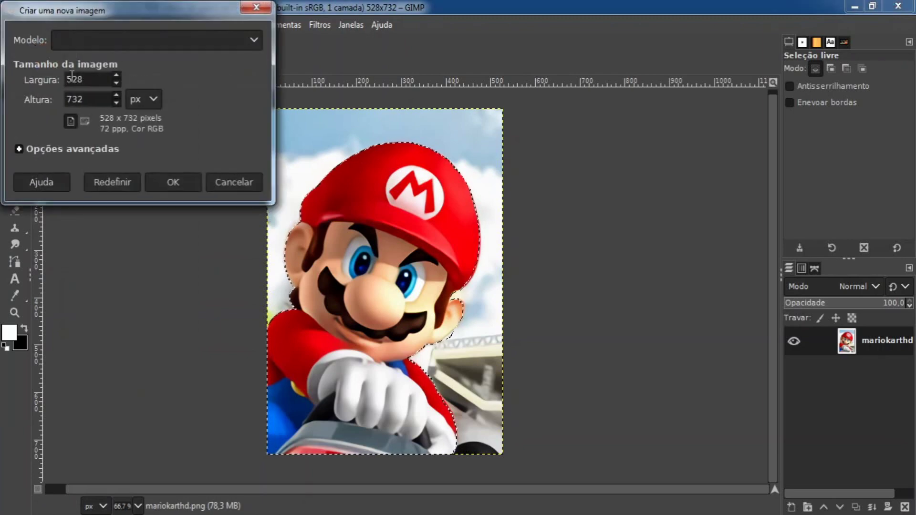
# Create a new image 800 px wide and 800 px high.
pyautogui.doubleClick(92, 79)
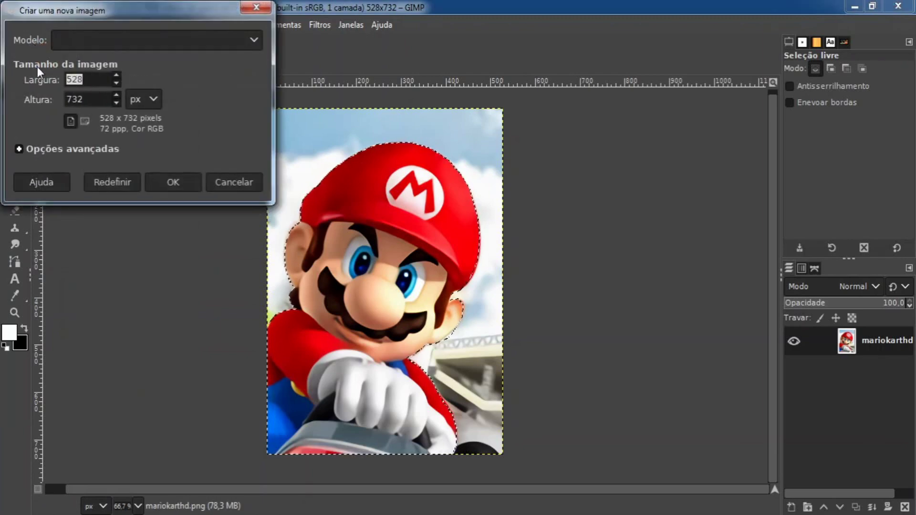
pyautogui.write('800')
pyautogui.press('Tab')
pyautogui.write('800')
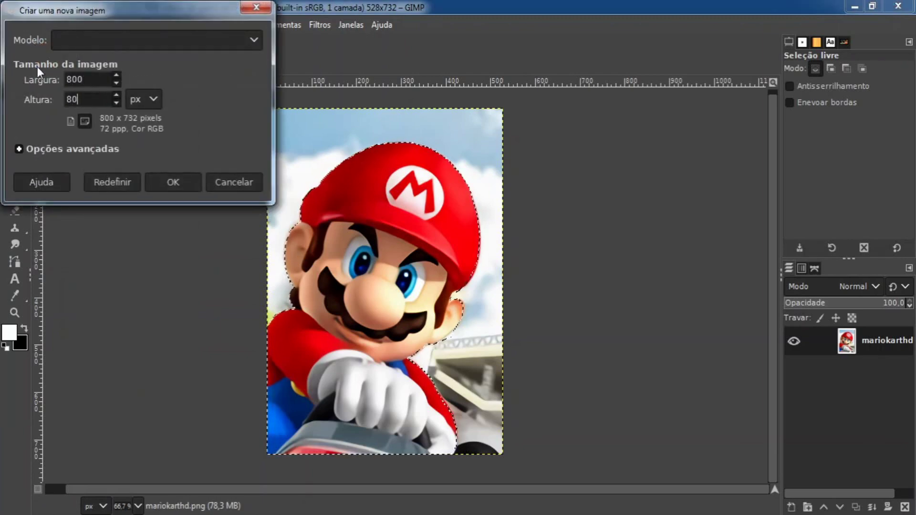
pyautogui.press('Return')
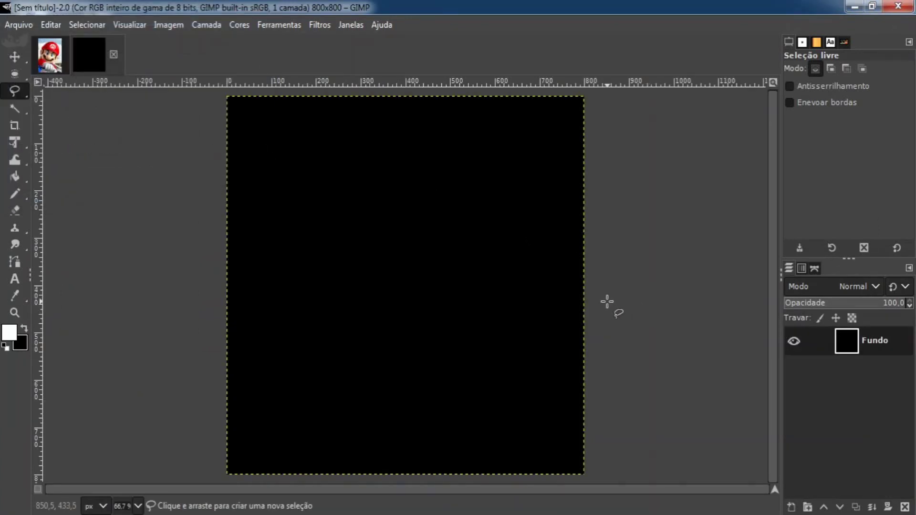
# Reset the colours to black foreground and white background and create a new white 800 × 800 px image.
pyautogui.click(6, 347)
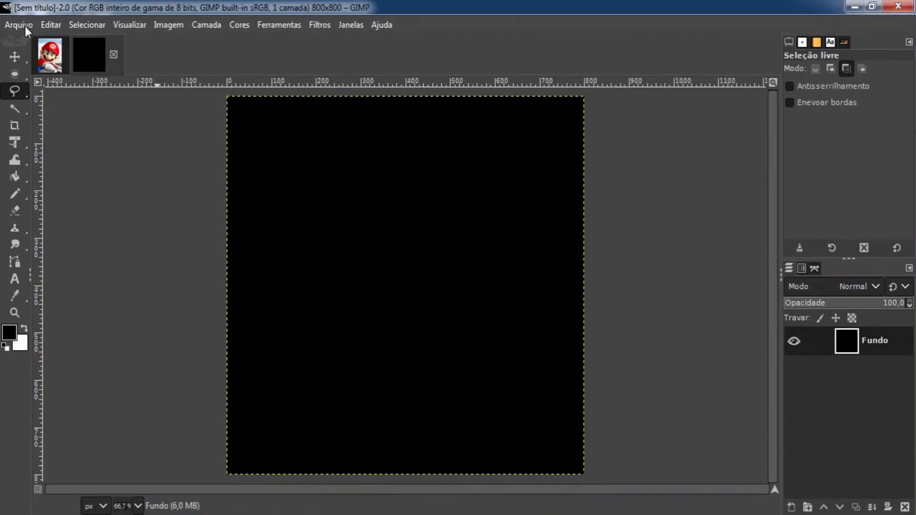
pyautogui.click(19, 24)
pyautogui.click(41, 39)
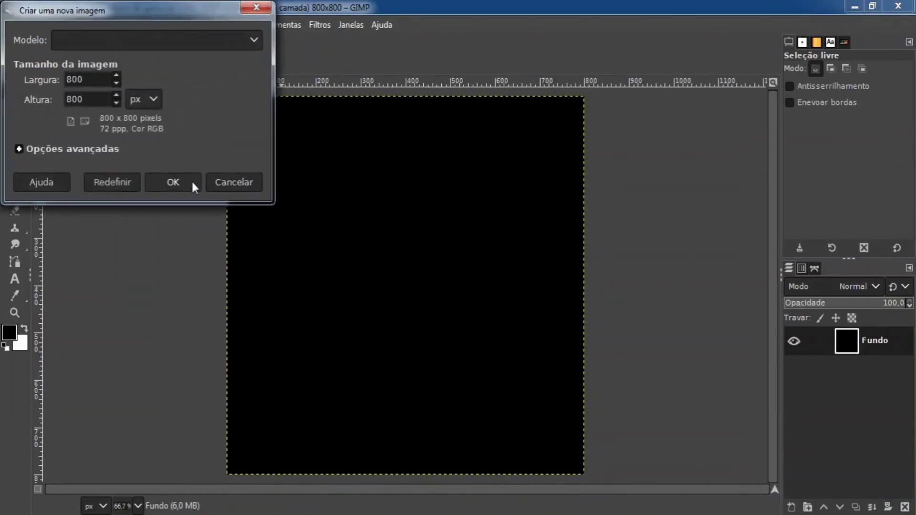
pyautogui.click(193, 184)
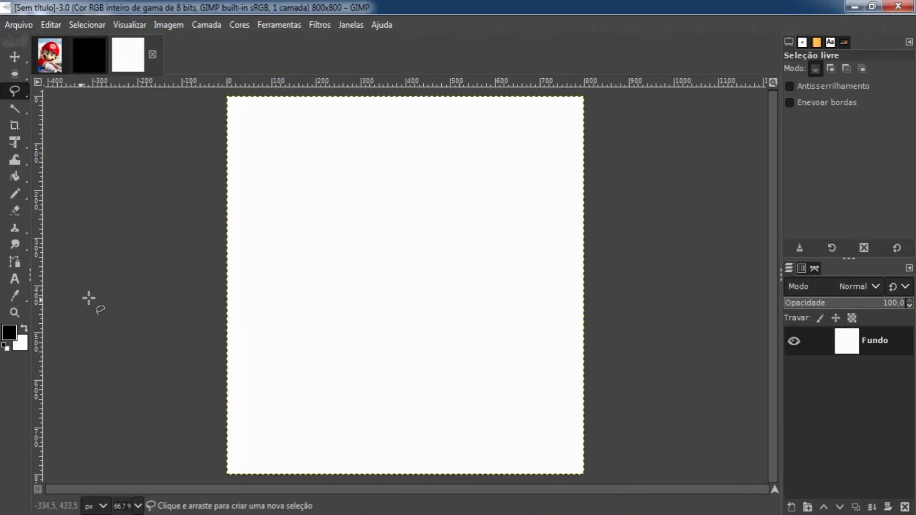
# Close the black 800 × 800 px image.
pyautogui.click(82, 56)
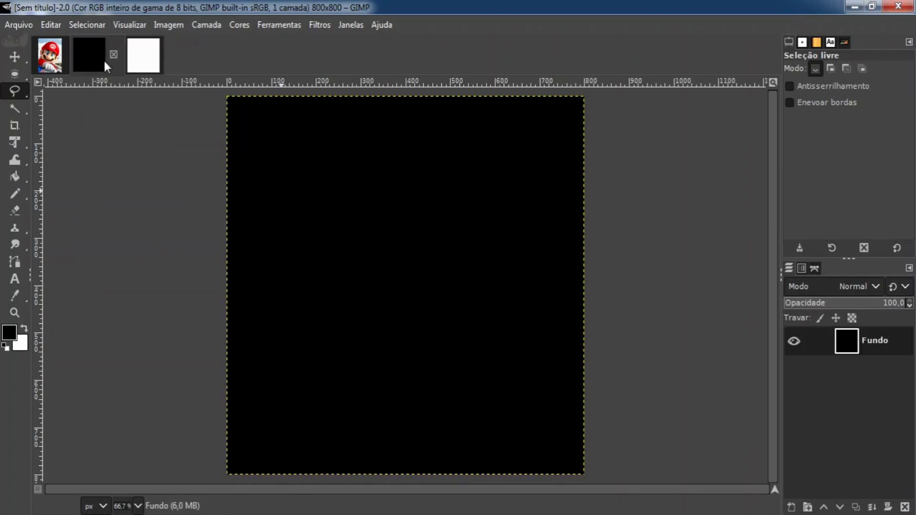
pyautogui.click(112, 54)
# Paste the copied Mario cutout into the white image and turn the floating selection into a new layer above Fundo.
pyautogui.press('ctrl')
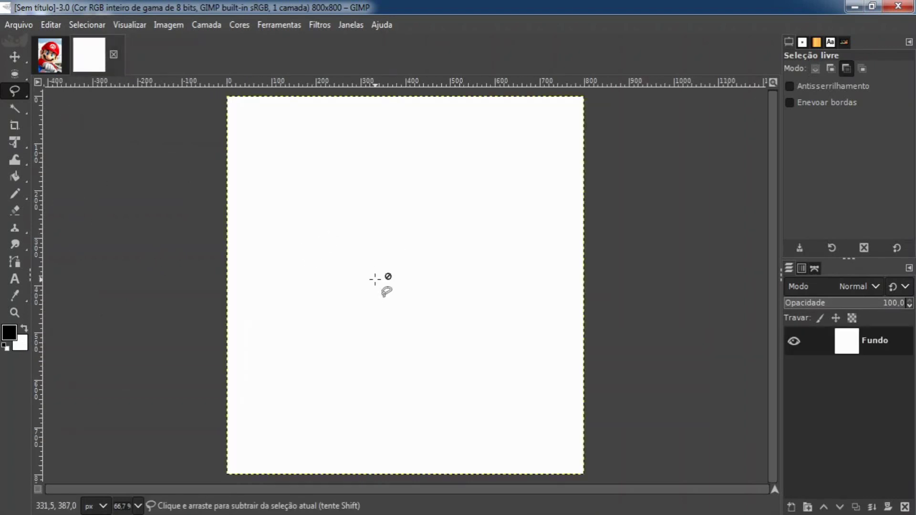
pyautogui.hotkey('ctrl', 'v')
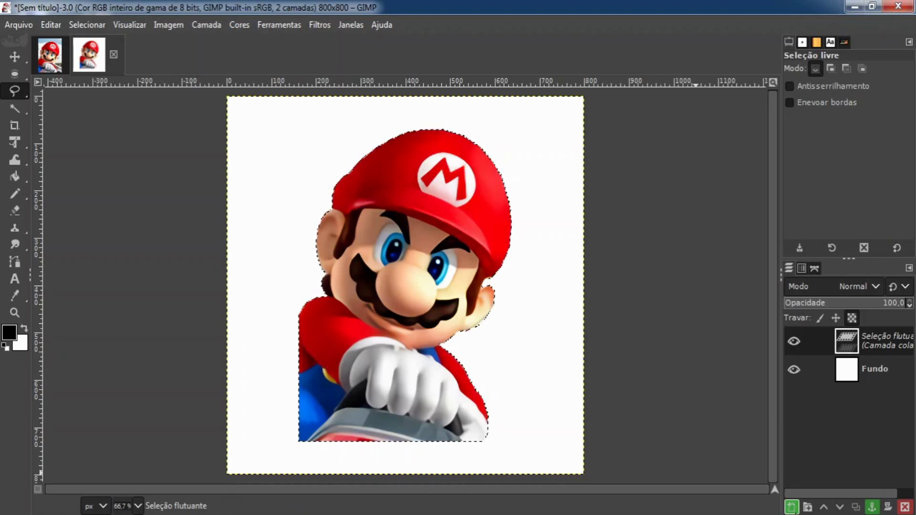
pyautogui.click(792, 507)
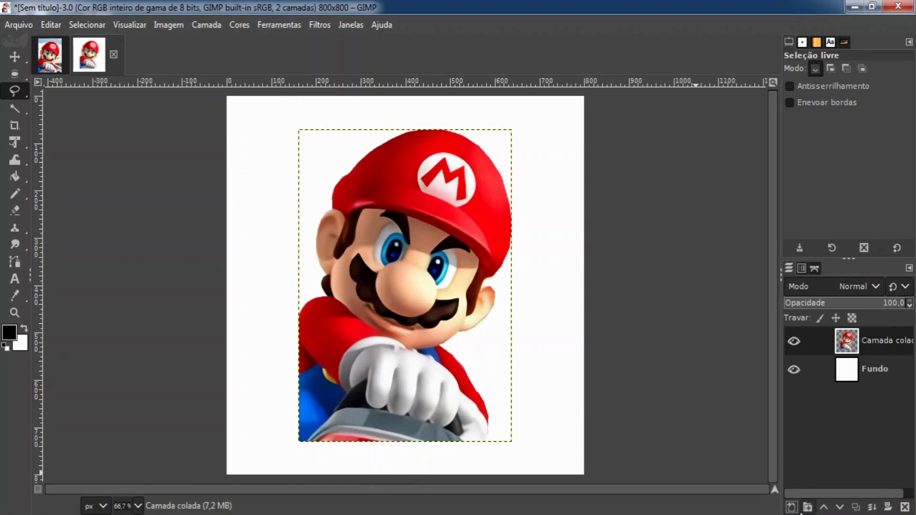
pyautogui.click(793, 368)
pyautogui.click(793, 369)
# Return to the mariokarthd image, try deleting the selected Mario figure, and undo the deletion.
pyautogui.click(53, 56)
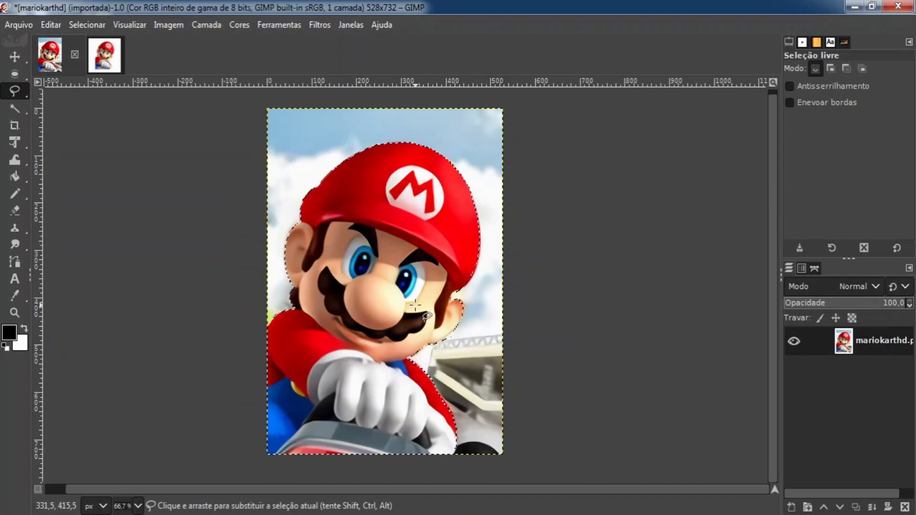
pyautogui.press('Delete')
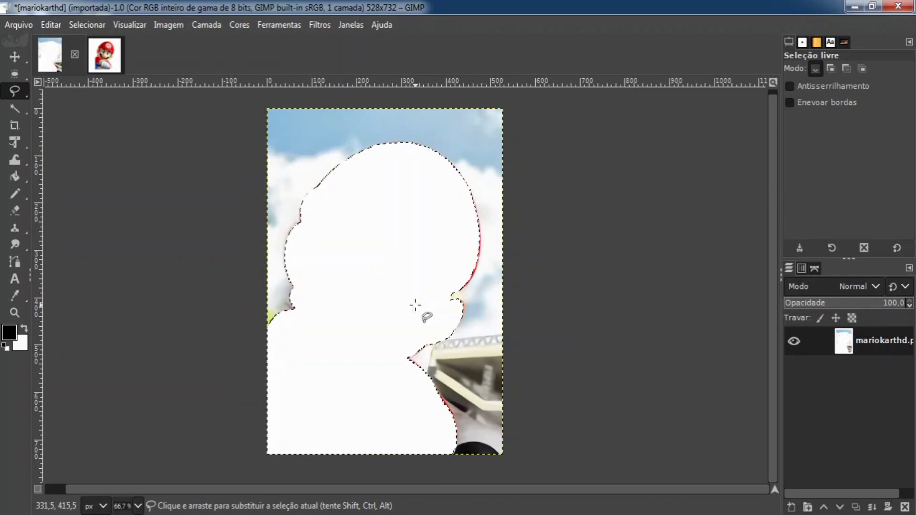
pyautogui.hotkey('ctrl', 'z')
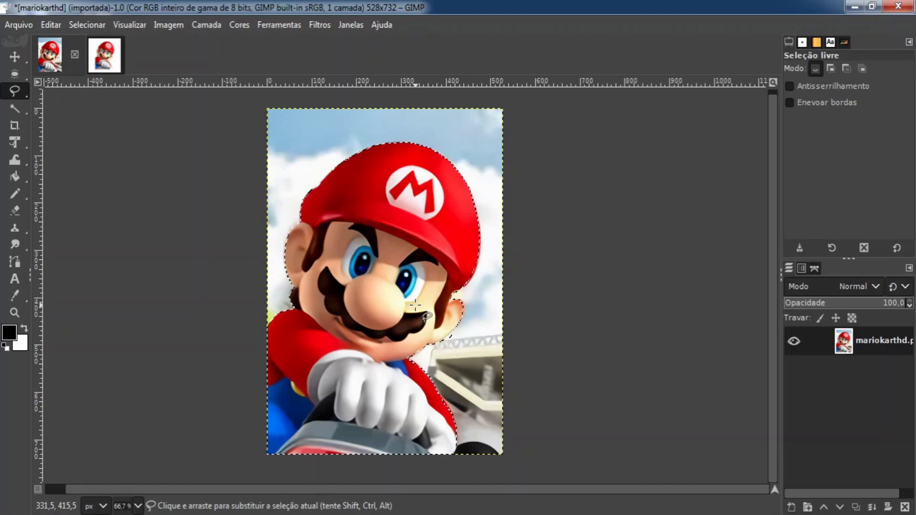
# Invert the selection to the area around Mario, try deleting that background, and undo the deletion.
pyautogui.click(93, 25)
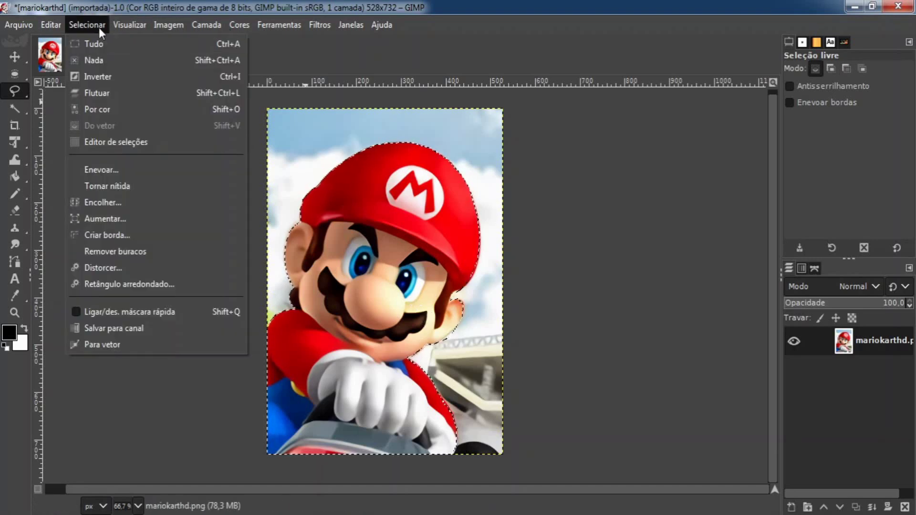
pyautogui.click(113, 76)
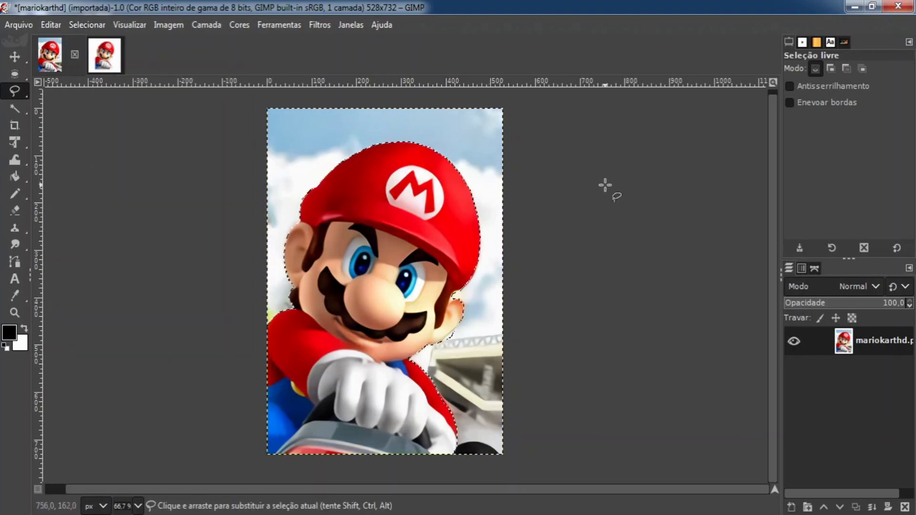
pyautogui.press('Delete')
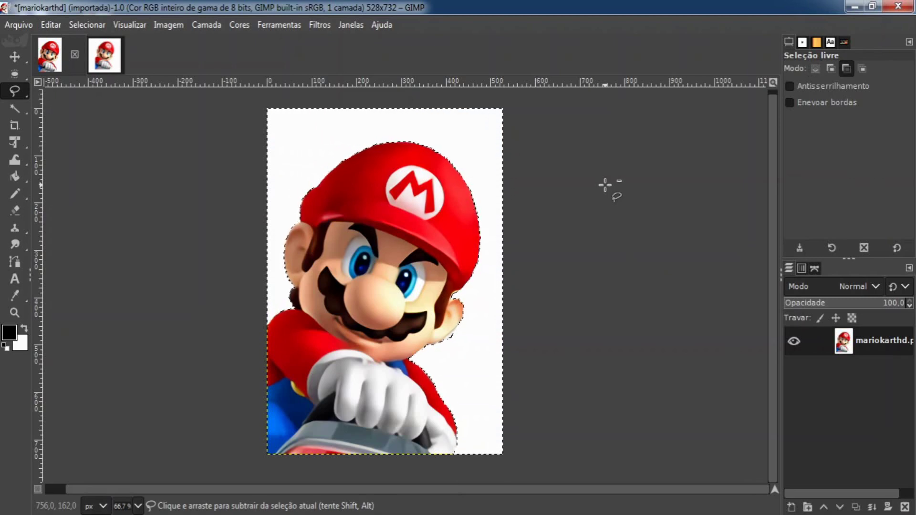
pyautogui.hotkey('ctrl', 'z')
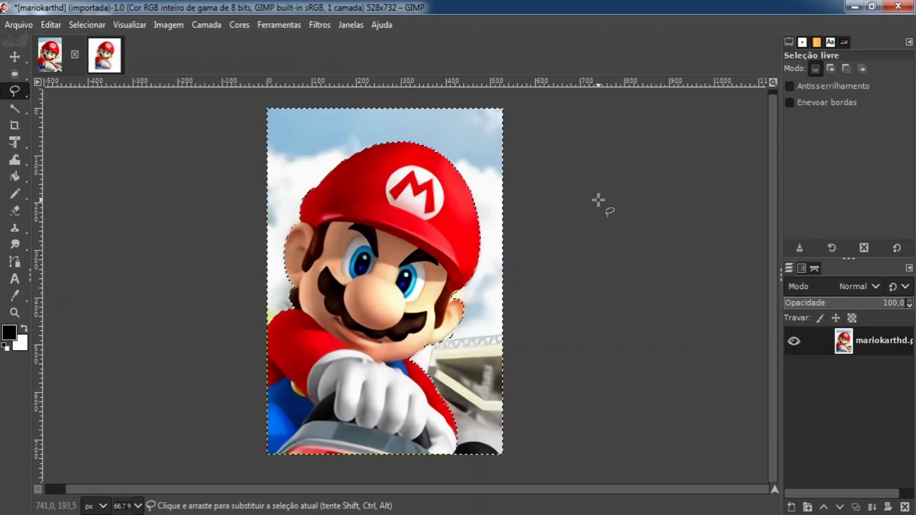
# Add an alpha channel to the mariokarthd layer and delete the selected background to transparency.
pyautogui.rightClick(844, 344)
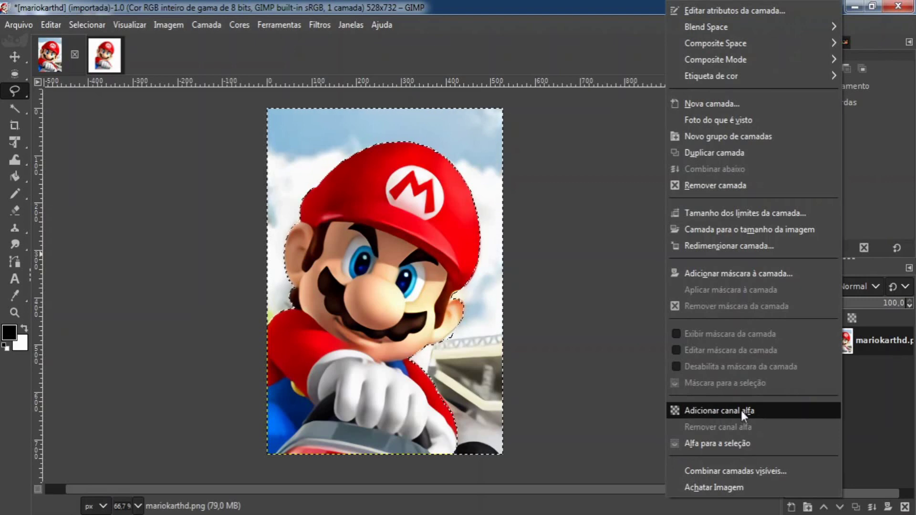
pyautogui.click(754, 410)
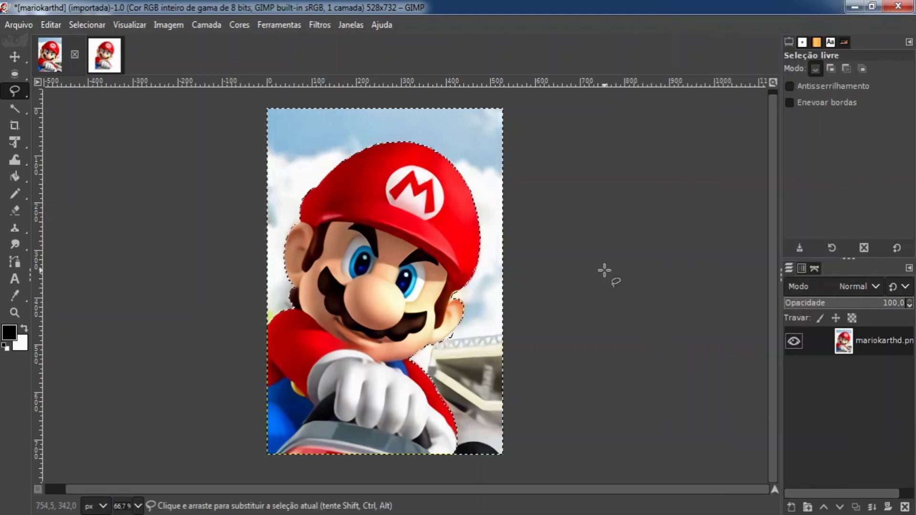
pyautogui.press('Delete')
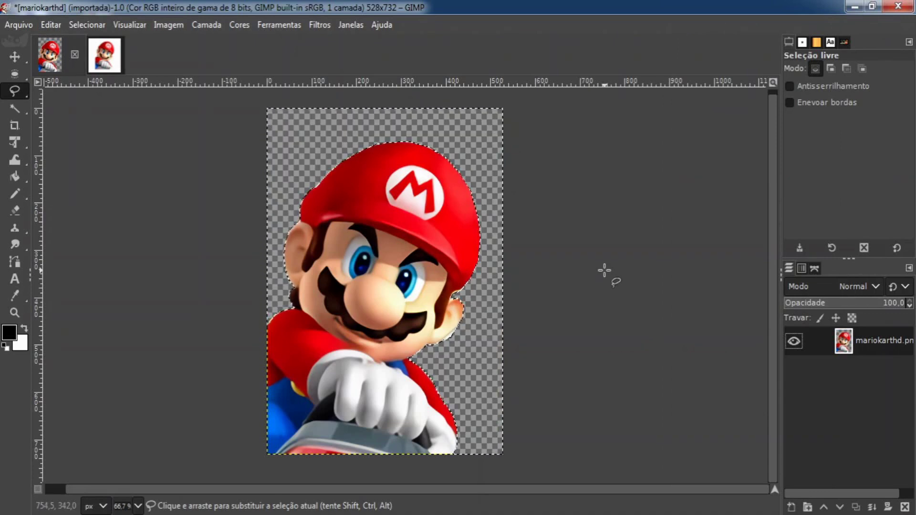
pyautogui.click(14, 23)
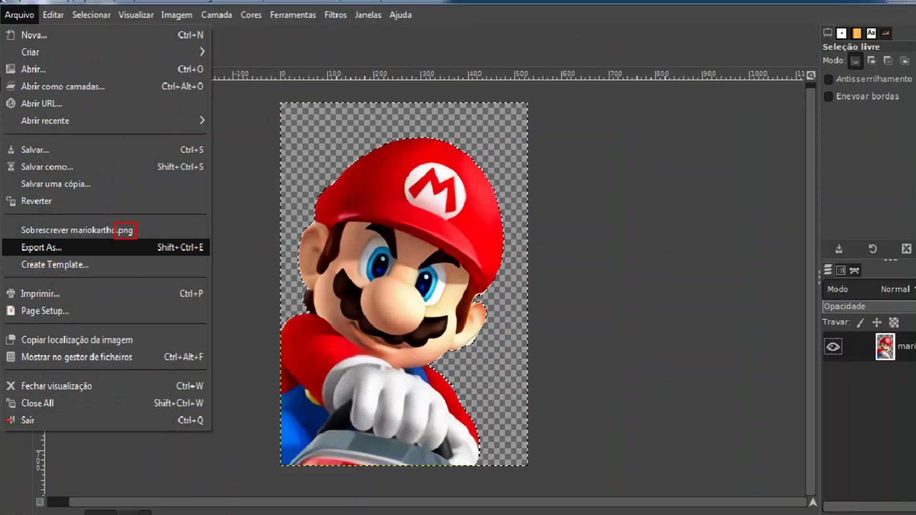
pyautogui.click(520, 301)
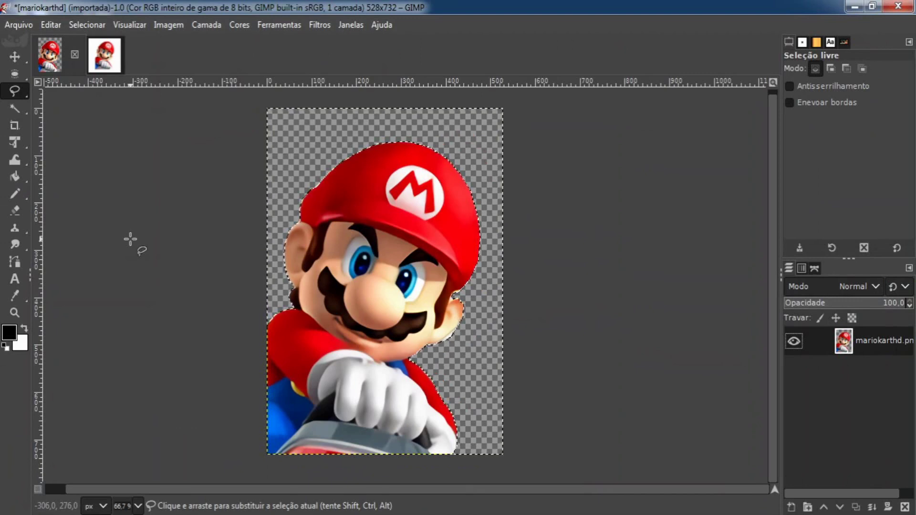
# Undo the edits to the mariokarthd image back to the full, uncropped picture on the black canvas.
pyautogui.hotkey('ctrl', 'z')
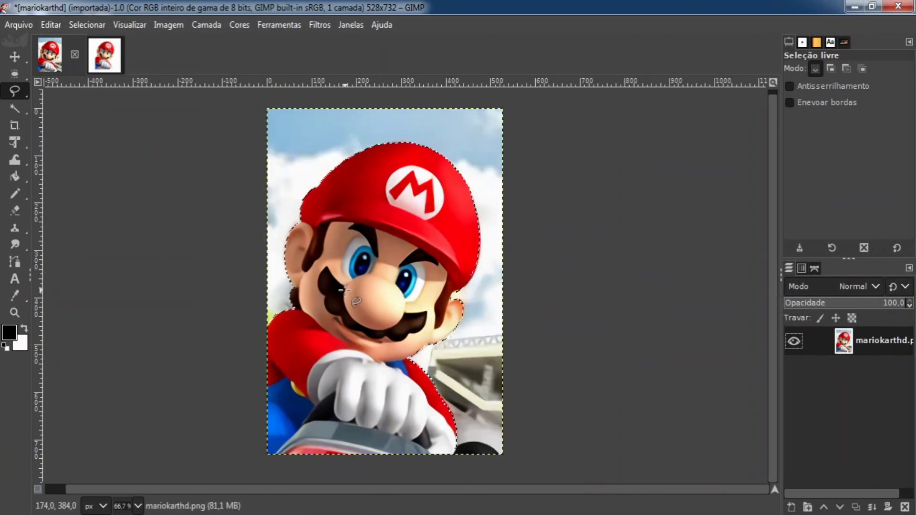
pyautogui.hotkey('ctrl', 'z')
pyautogui.hotkey('ctrl', 'z')
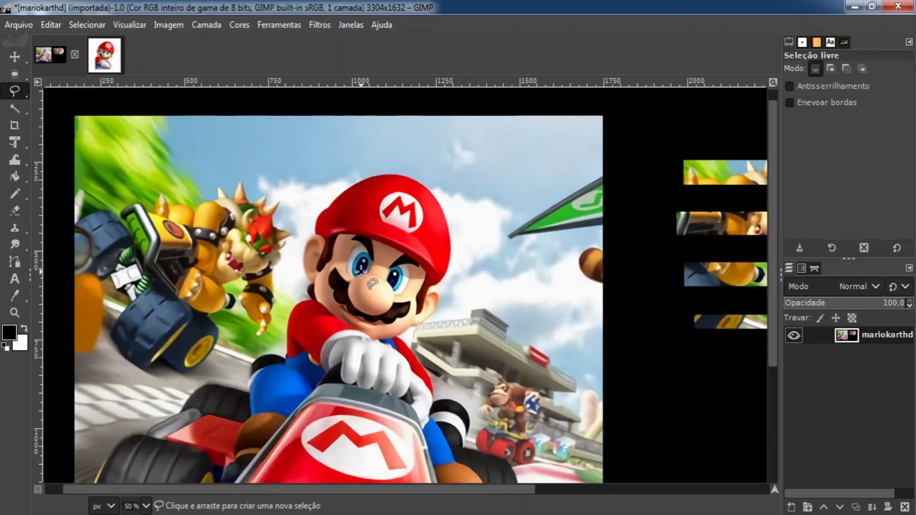
# Paste the Mario cutout, place it on the black area below the striped circular Mario picture, and anchor it.
pyautogui.scroll(-1, 361, 272)
pyautogui.moveTo(363, 270); pyautogui.dragTo(307, 200)
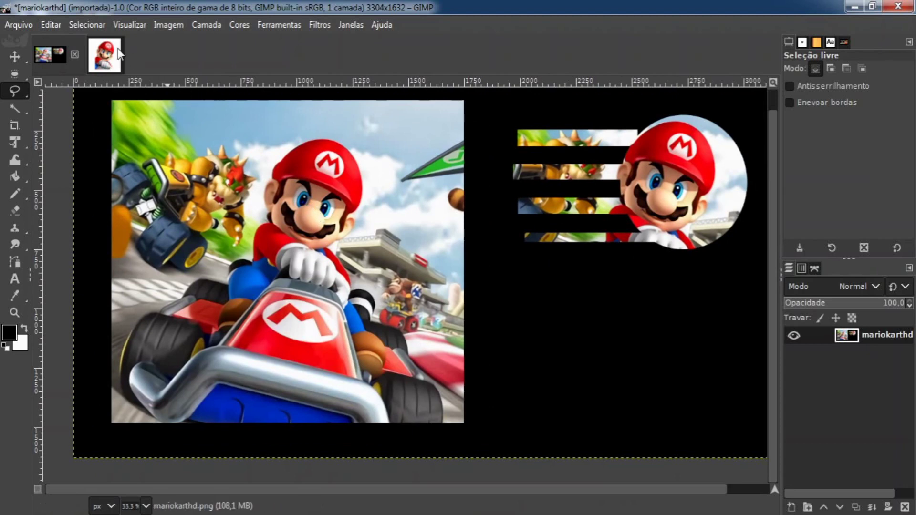
pyautogui.hotkey('ctrl', 'v')
pyautogui.moveTo(432, 278); pyautogui.dragTo(548, 333)
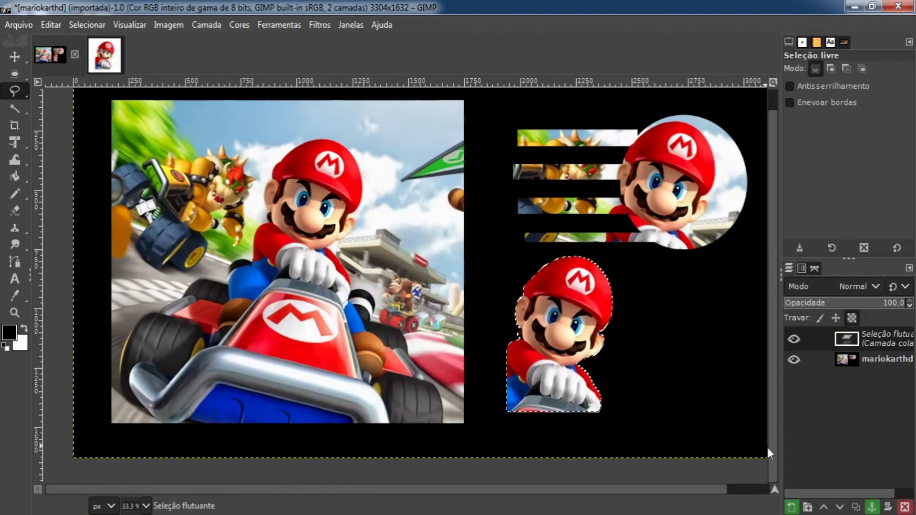
pyautogui.click(718, 387)
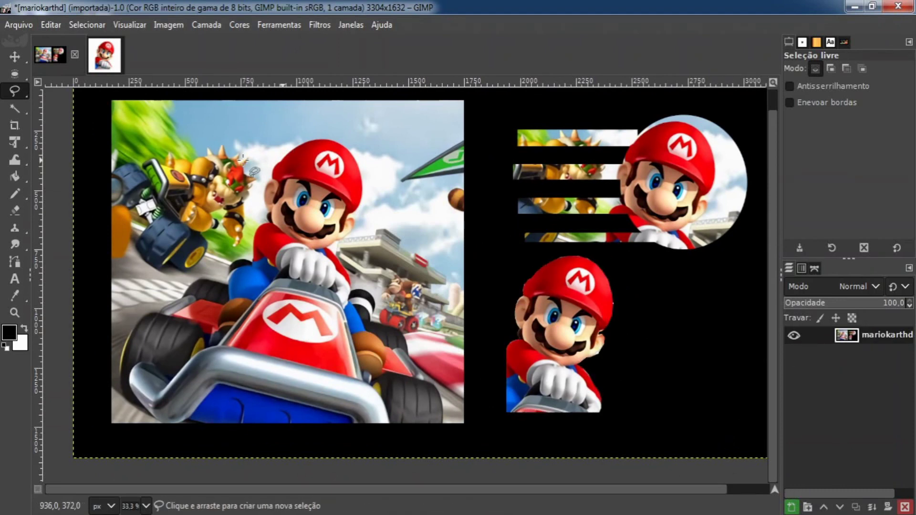
# Trace the edge of Mario's red cap in the main picture with Scissors Select, from one ear over the crown to the other ear.
pyautogui.moveTo(21, 93)
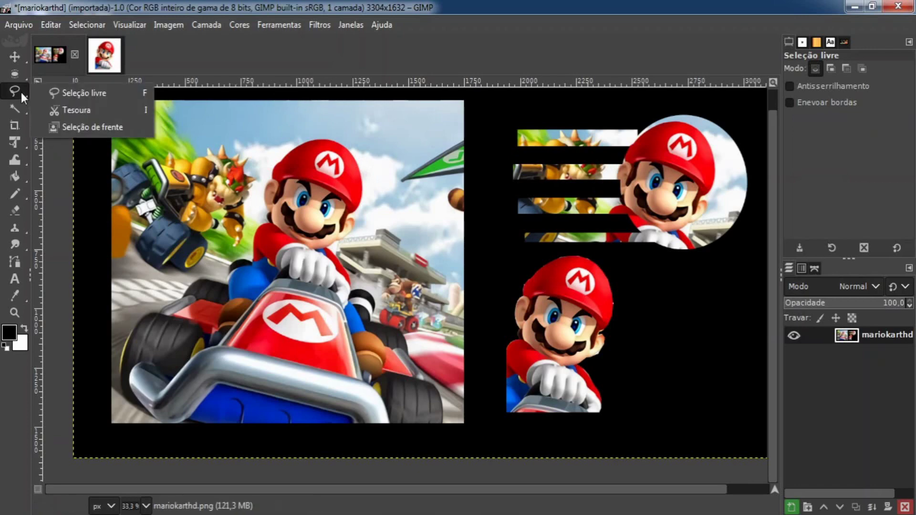
pyautogui.click(74, 107)
pyautogui.scroll(3, 174, 110)
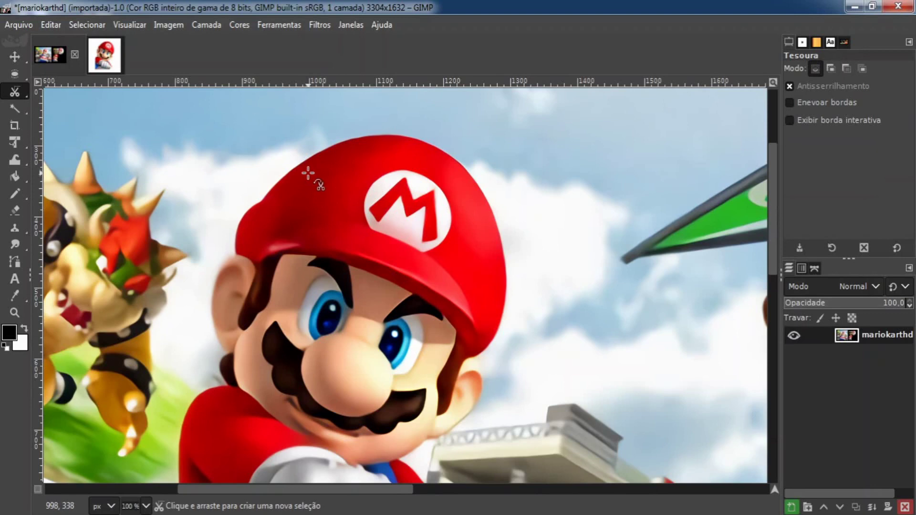
pyautogui.click(235, 253)
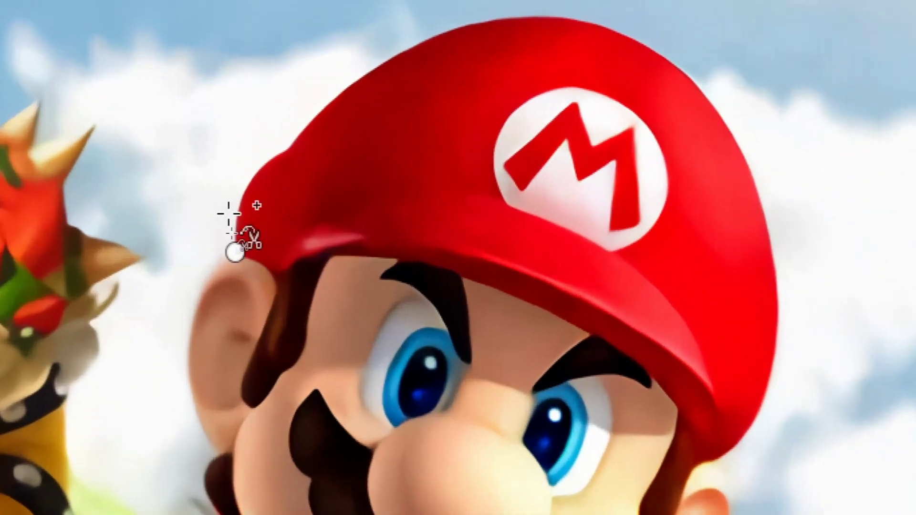
pyautogui.click(257, 171)
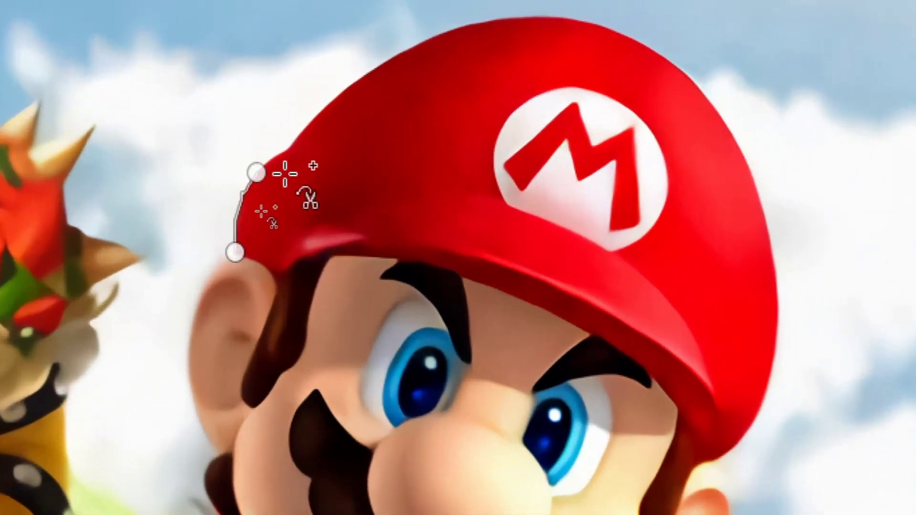
pyautogui.click(307, 125)
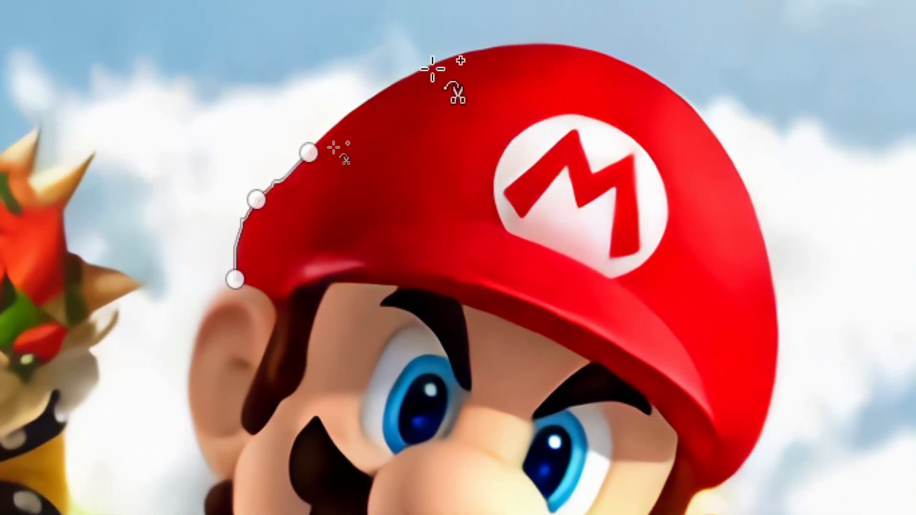
pyautogui.click(433, 39)
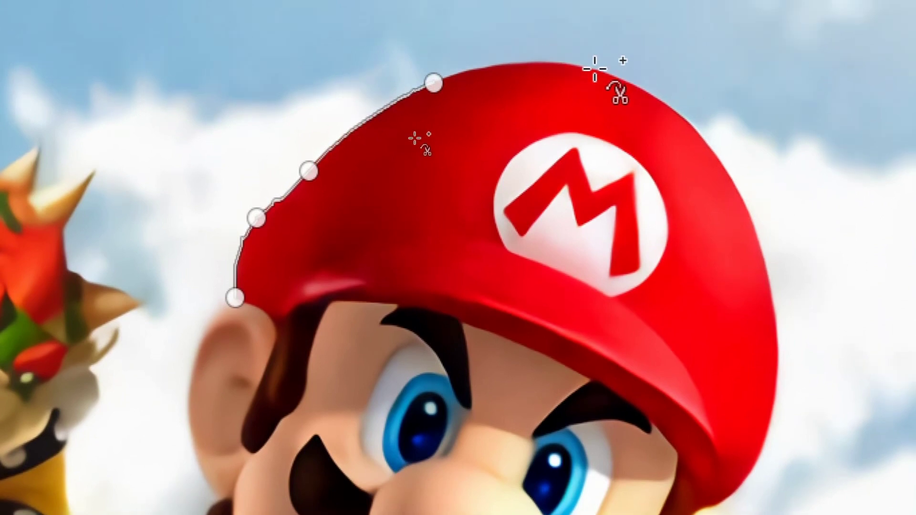
pyautogui.click(596, 71)
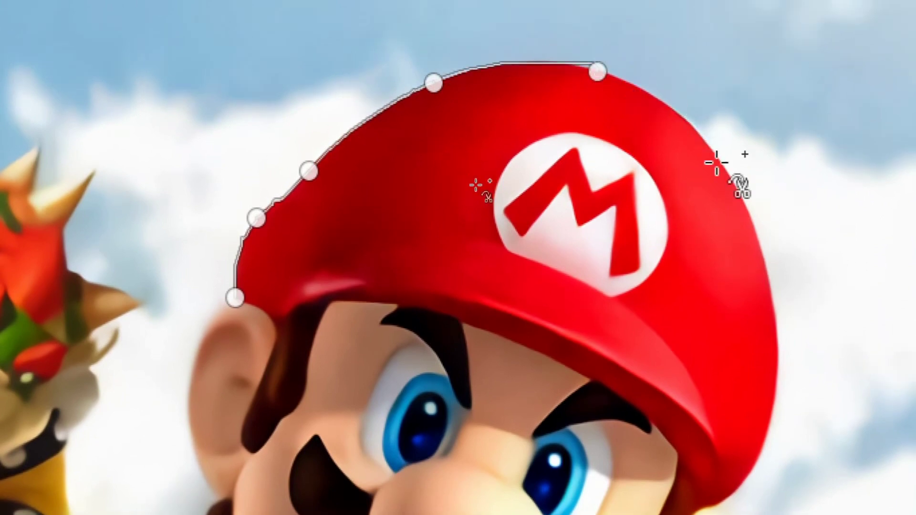
pyautogui.click(753, 221)
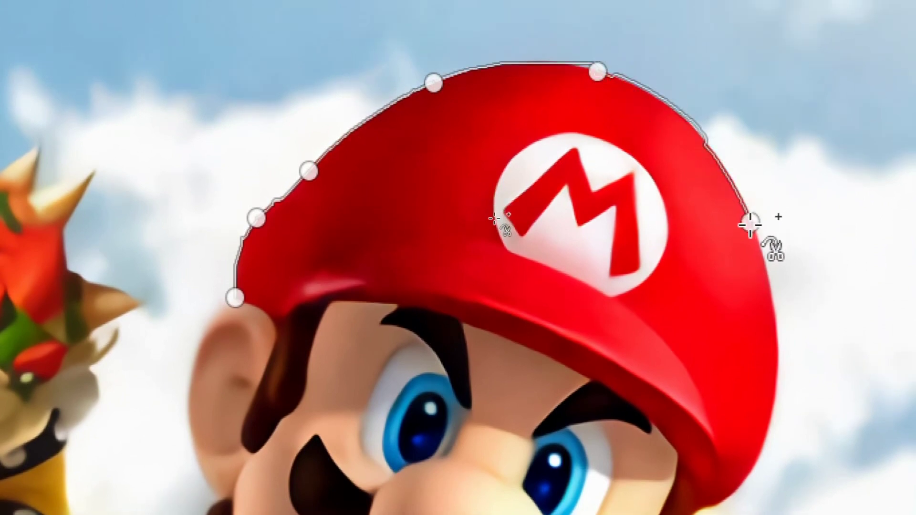
pyautogui.click(774, 371)
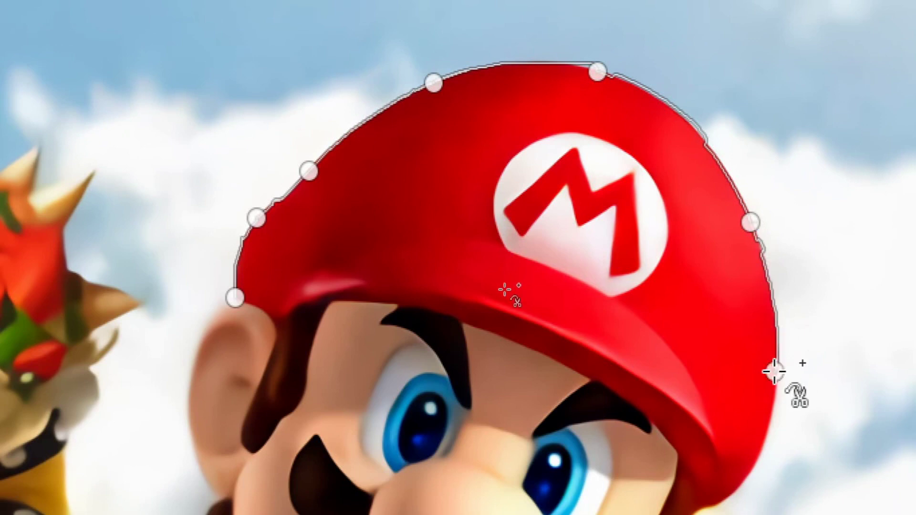
pyautogui.click(747, 481)
pyautogui.scroll(-1, 730, 480)
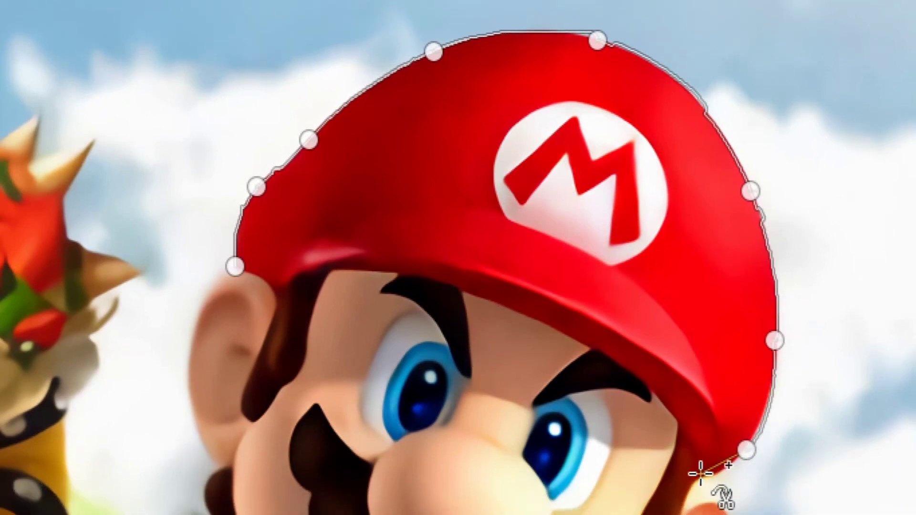
pyautogui.click(700, 474)
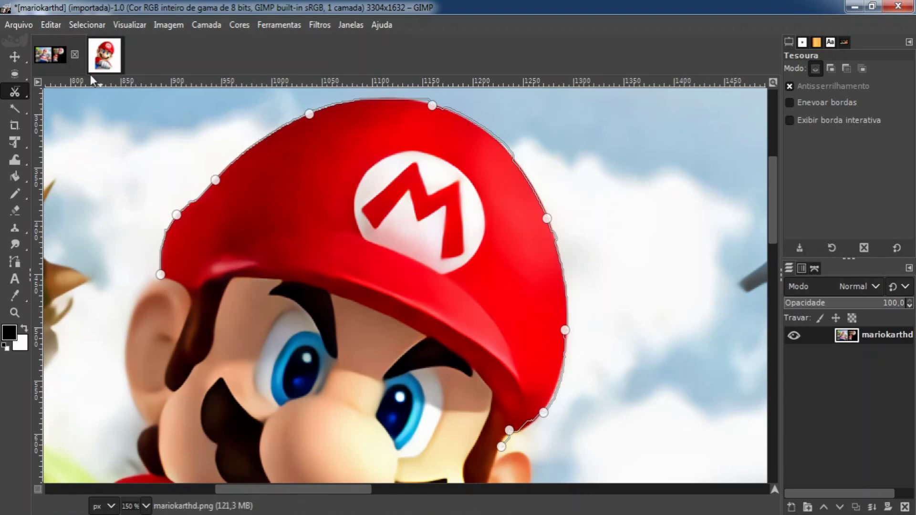
# Convert the cap outline into a selection by switching to Foreground Select, and copy and paste the selected area.
pyautogui.moveTo(18, 87)
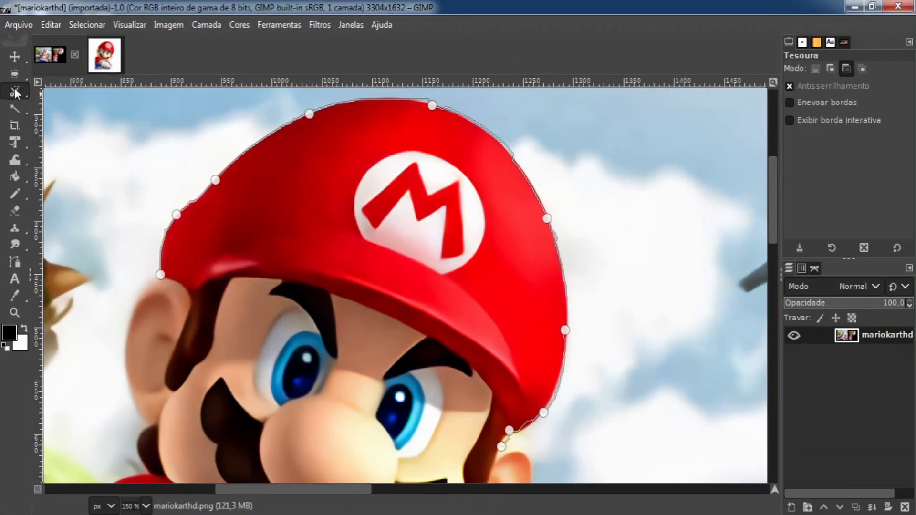
pyautogui.click(15, 92)
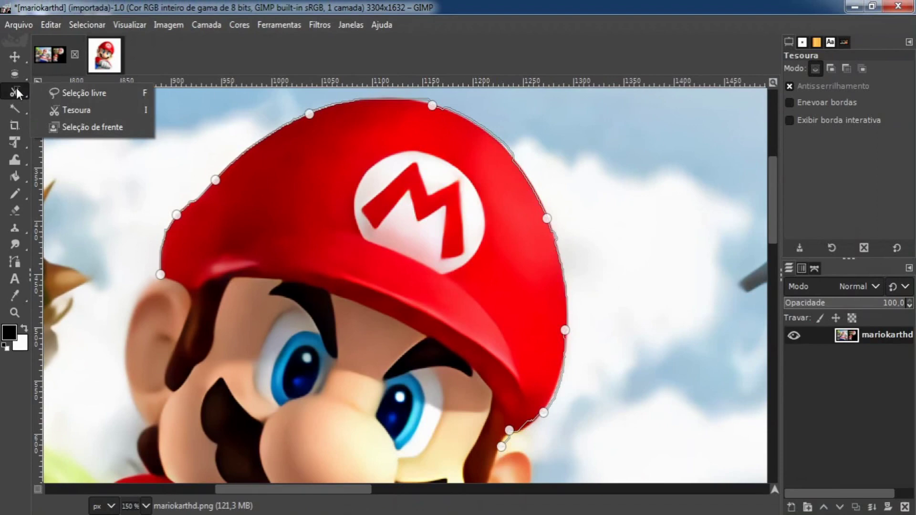
pyautogui.click(64, 124)
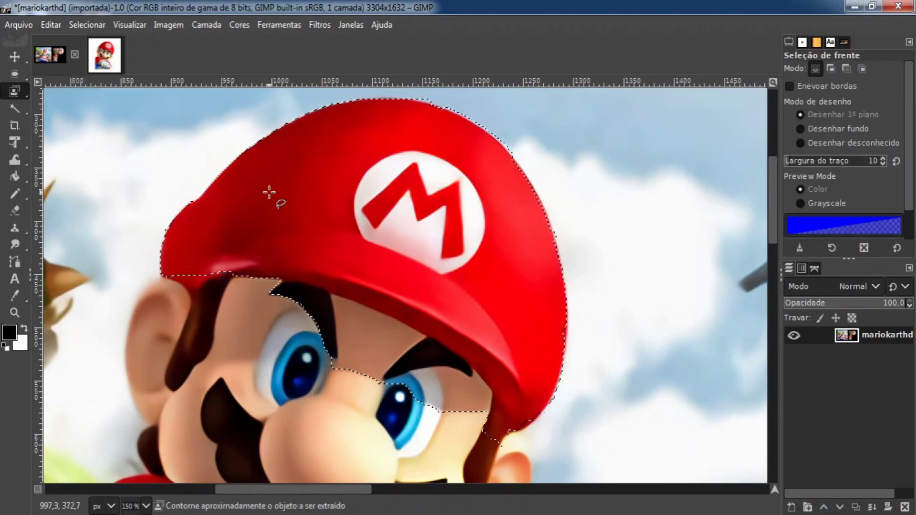
pyautogui.scroll(-3, 287, 229)
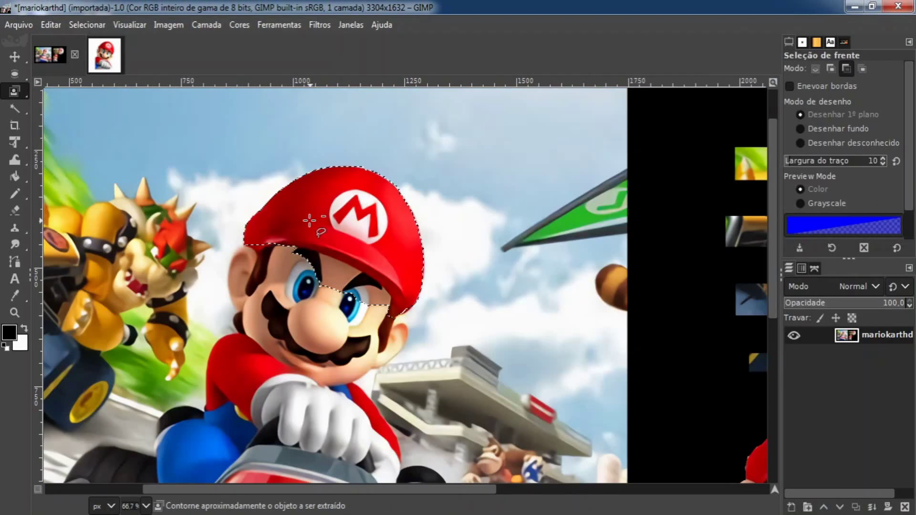
pyautogui.hotkey('ctrl', 'c')
pyautogui.hotkey('ctrl', 'v')
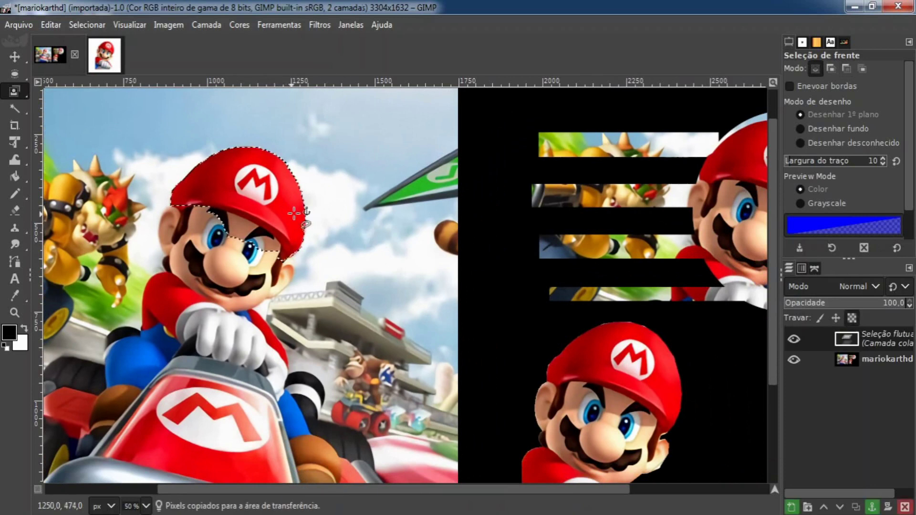
# Move the pasted cap onto the black area beside the Mario cutout, below the circular picture, and anchor it.
pyautogui.click(272, 215)
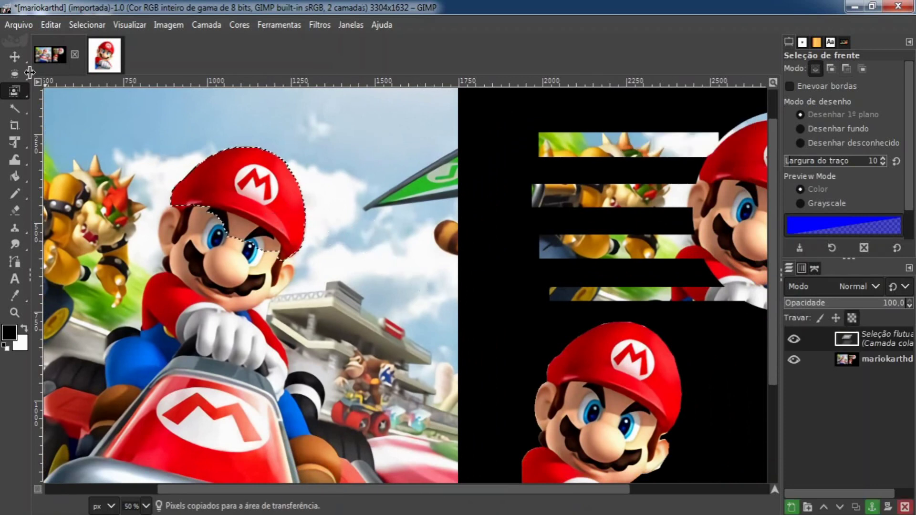
pyautogui.click(14, 57)
pyautogui.moveTo(237, 201); pyautogui.dragTo(682, 380)
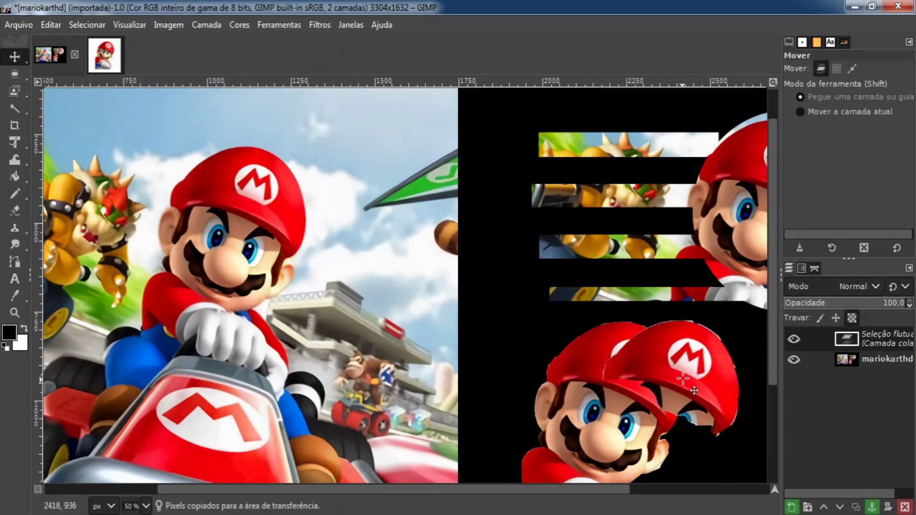
pyautogui.moveTo(550, 341); pyautogui.dragTo(676, 361)
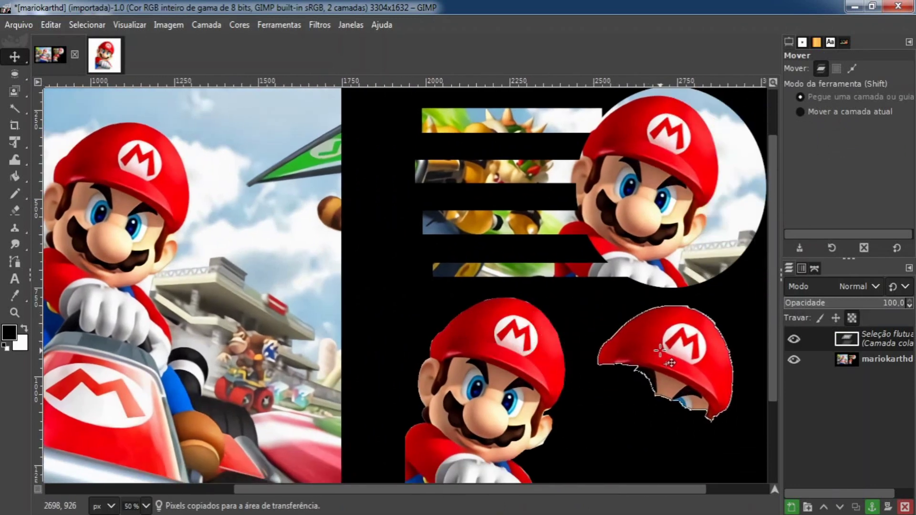
pyautogui.click(15, 74)
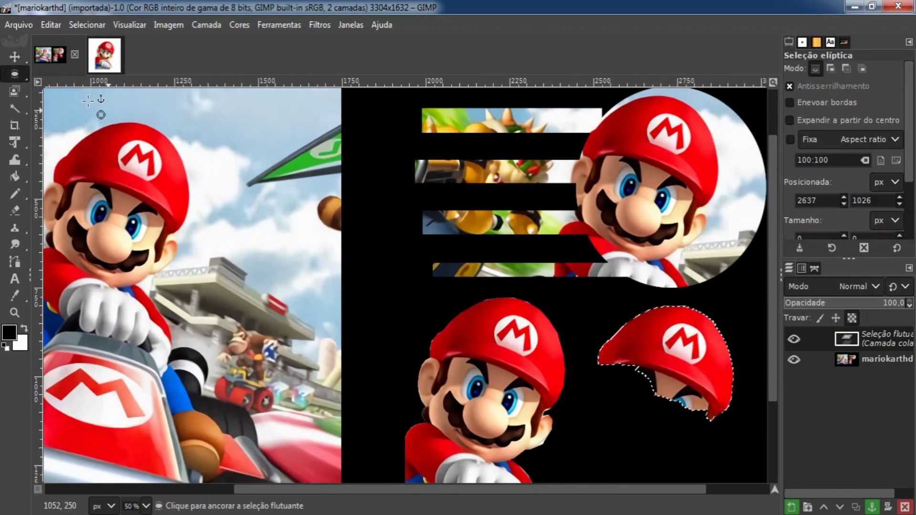
pyautogui.click(200, 250)
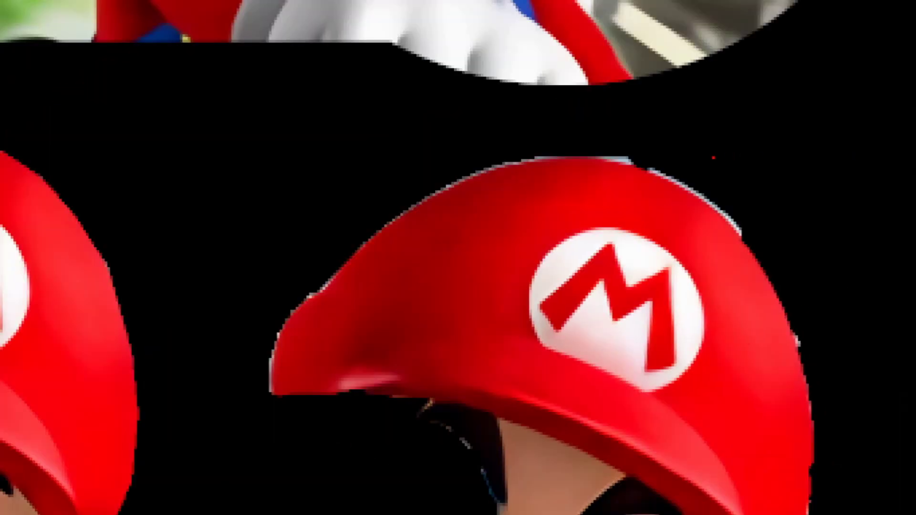
pyautogui.moveTo(692, 181); pyautogui.dragTo(773, 139)
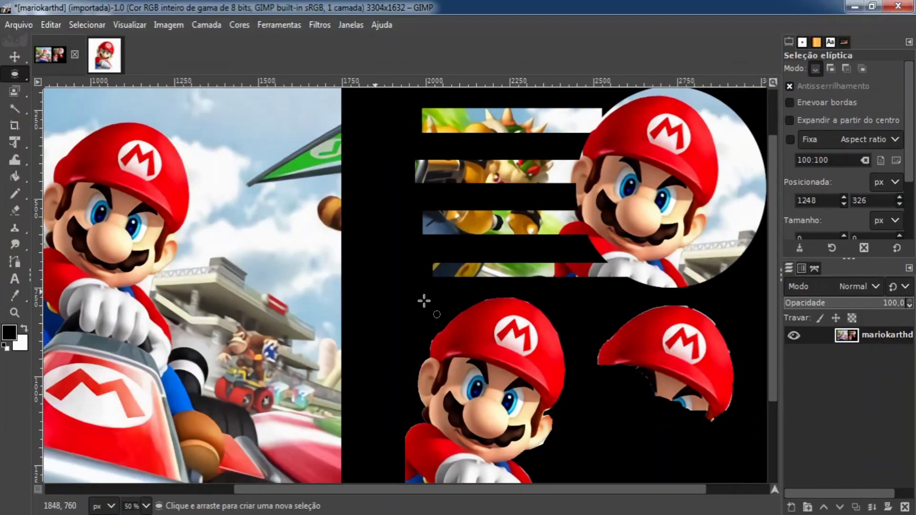
# Try to extract Mario's head with Foreground Select by outlining the cap, ears and chin and generating the foreground mask.
pyautogui.moveTo(150, 262); pyautogui.dragTo(375, 297)
pyautogui.scroll(2, 348, 228)
pyautogui.moveTo(361, 209); pyautogui.dragTo(377, 245)
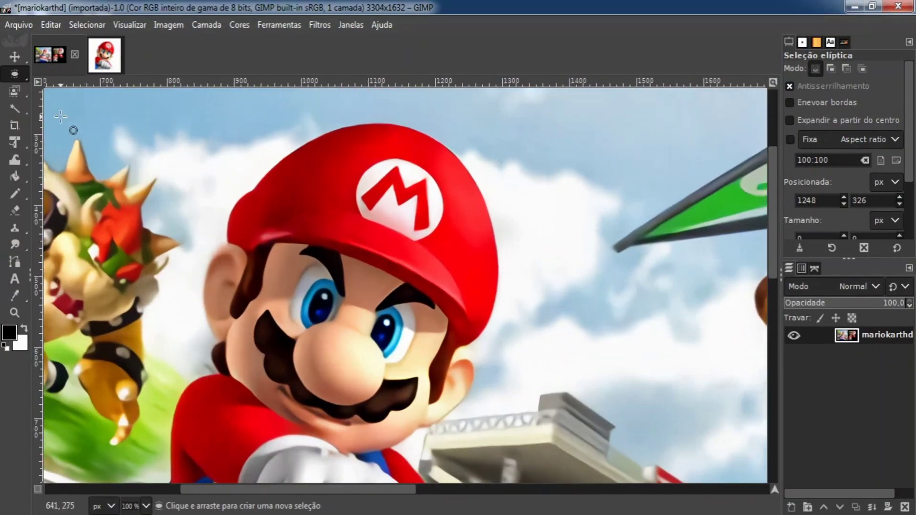
pyautogui.click(10, 94)
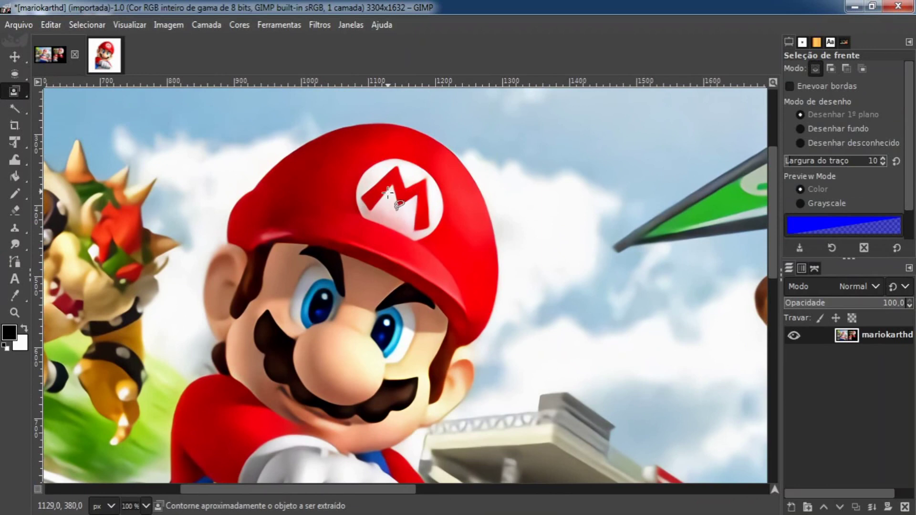
pyautogui.moveTo(348, 129); pyautogui.dragTo(251, 184)
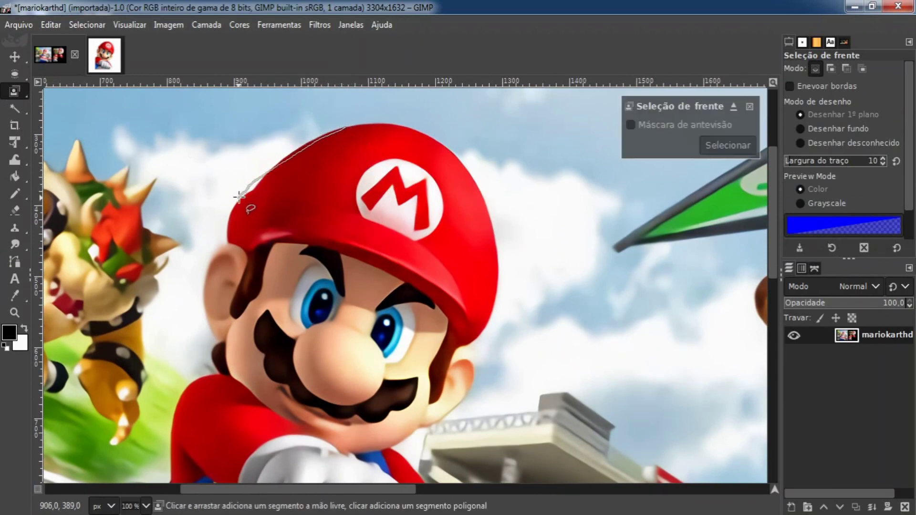
pyautogui.moveTo(210, 259); pyautogui.dragTo(202, 295)
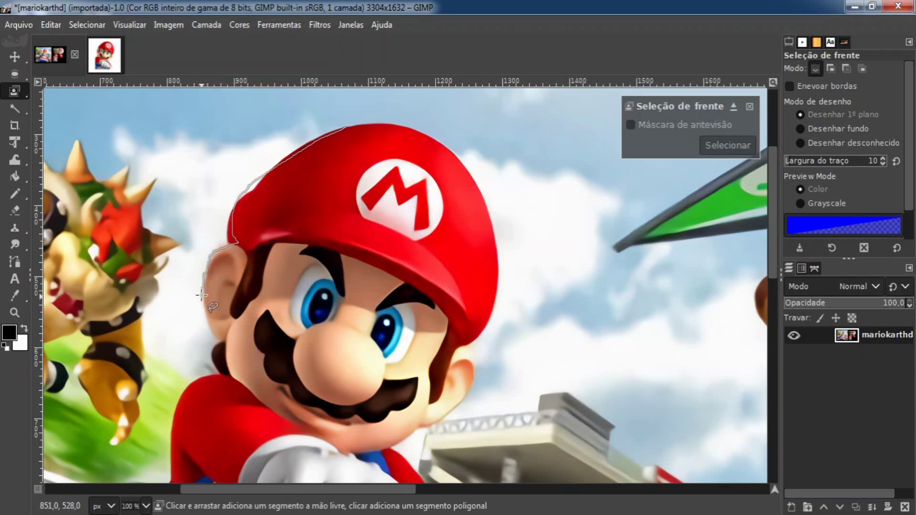
pyautogui.moveTo(229, 382)
pyautogui.mouseDown()
pyautogui.moveTo(347, 447)
pyautogui.moveTo(378, 447)
pyautogui.moveTo(439, 422)
pyautogui.moveTo(470, 384)
pyautogui.moveTo(473, 364)
pyautogui.moveTo(455, 362)
pyautogui.moveTo(483, 323)
pyautogui.moveTo(495, 279)
pyautogui.moveTo(484, 204)
pyautogui.moveTo(463, 165)
pyautogui.mouseUp()
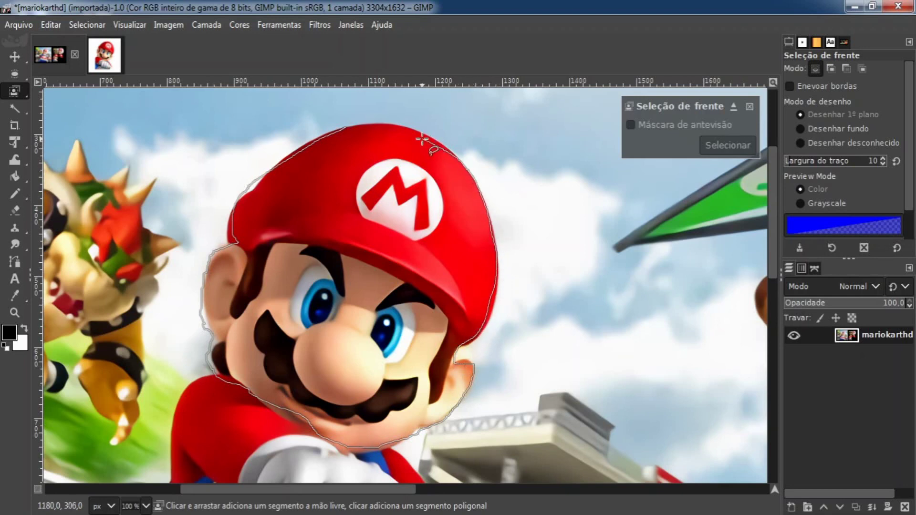
pyautogui.moveTo(363, 127); pyautogui.dragTo(361, 125)
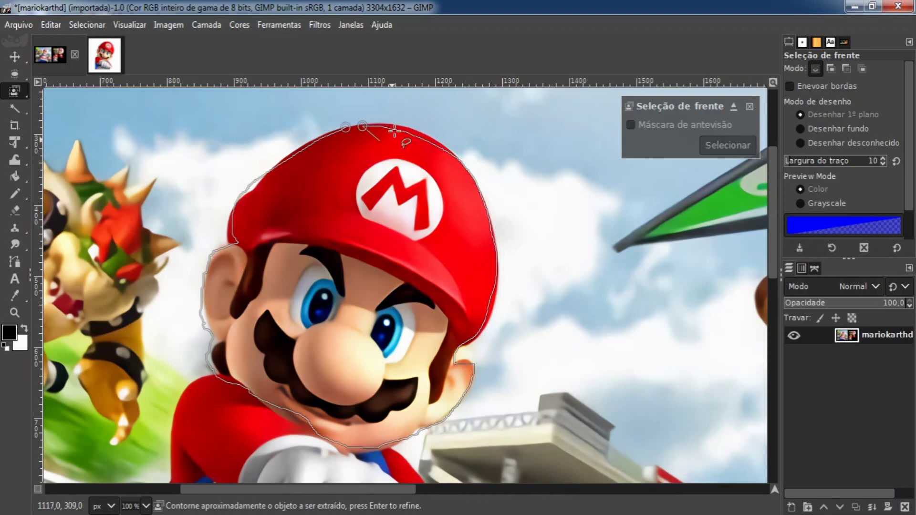
pyautogui.press('Return')
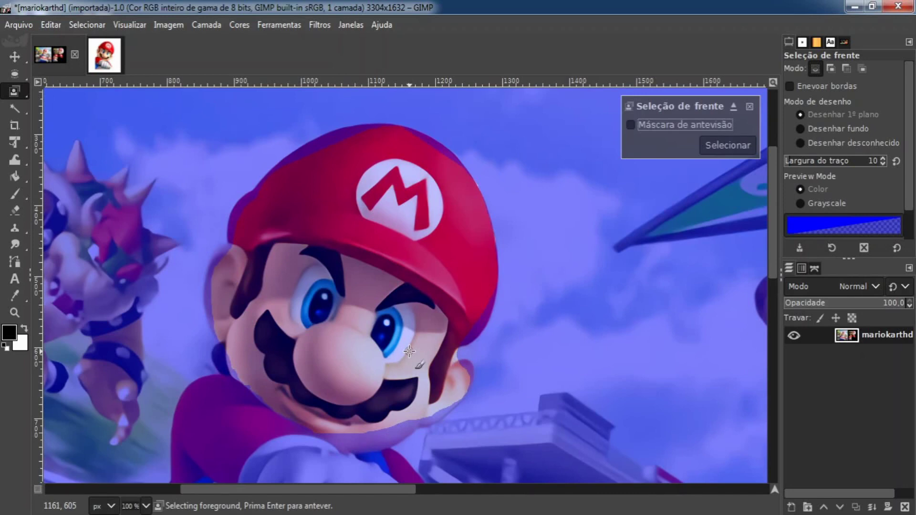
pyautogui.press('Escape')
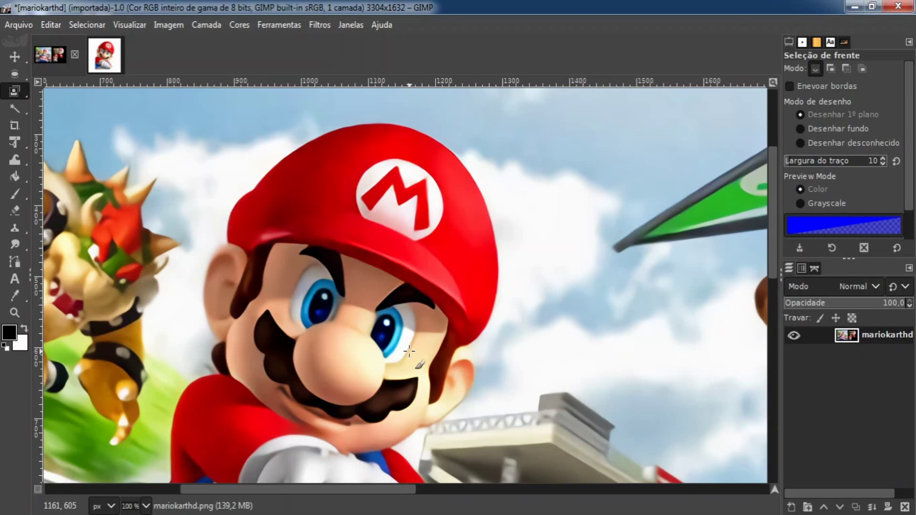
# Select the white cloud area between Bowser and Mario's cap with Fuzzy Select.
pyautogui.rightClick(13, 108)
pyautogui.click(60, 292)
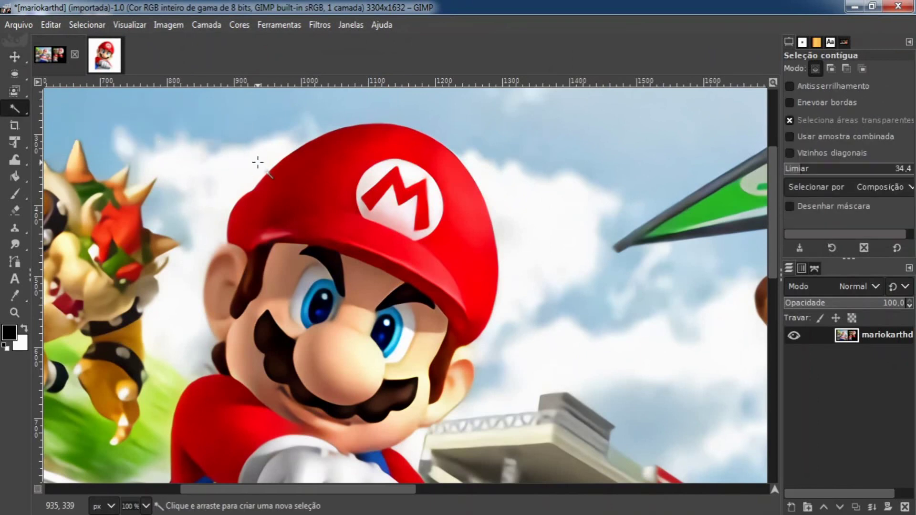
pyautogui.scroll(-1, 258, 162)
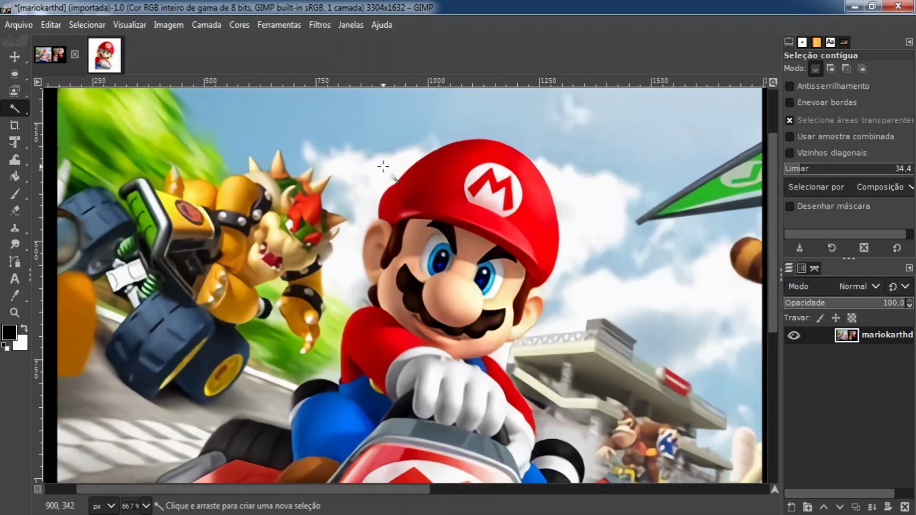
pyautogui.moveTo(385, 147); pyautogui.dragTo(393, 179)
pyautogui.click(388, 193)
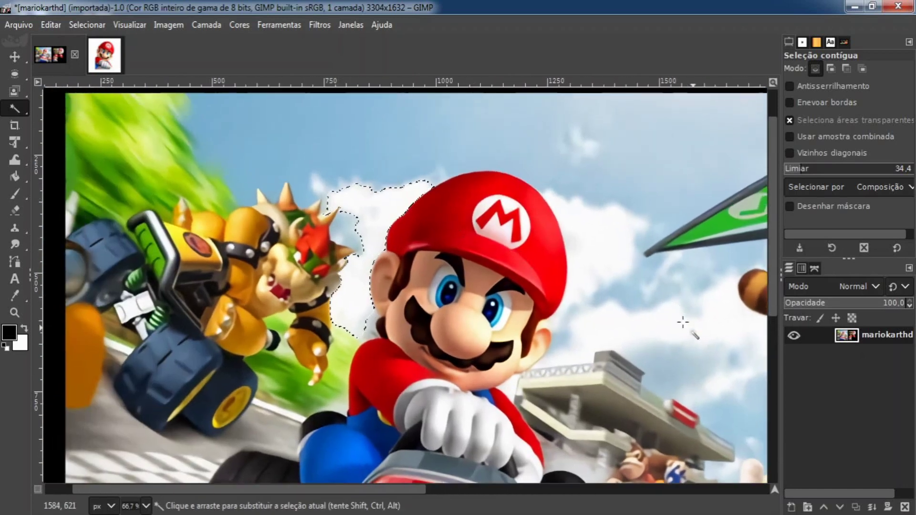
# Add an alpha channel to the mariokarthd layer and delete the selected cloud to transparency.
pyautogui.rightClick(846, 338)
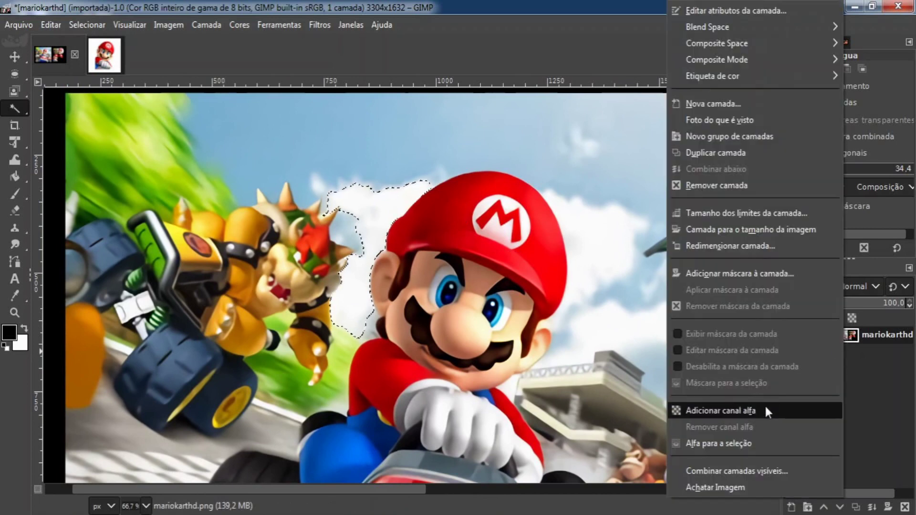
pyautogui.click(765, 410)
pyautogui.press('Delete')
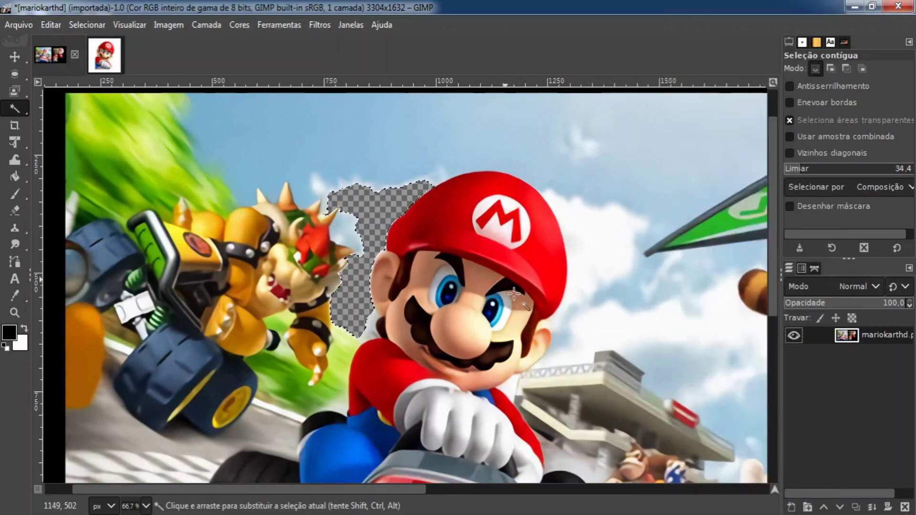
# Delete the blue sky above Mario's cap and the white cloud beside it using Fuzzy Select, and select the leftover patch by his ear.
pyautogui.click(496, 166)
pyautogui.press('Delete')
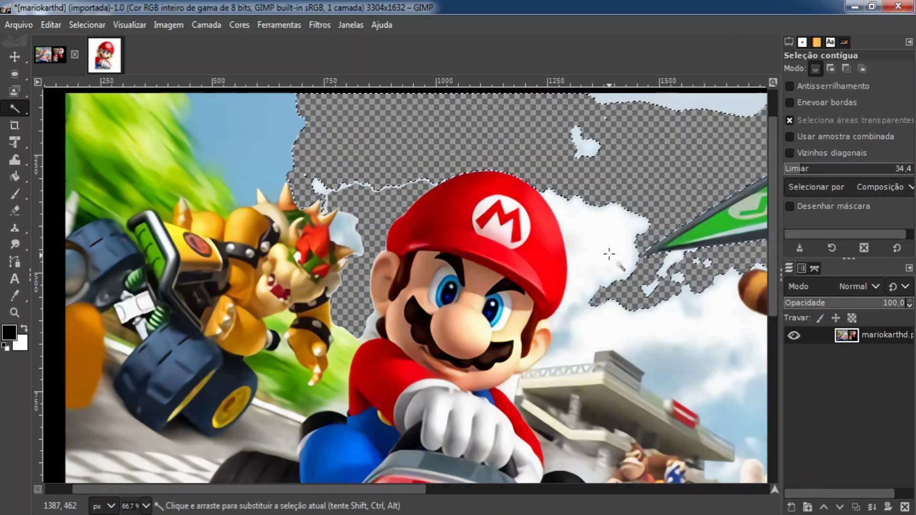
pyautogui.click(599, 249)
pyautogui.press('Delete')
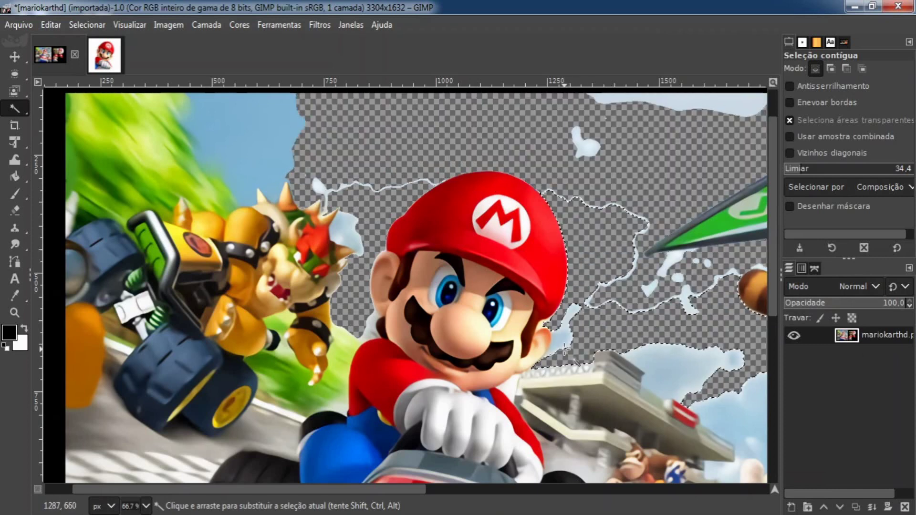
pyautogui.click(573, 332)
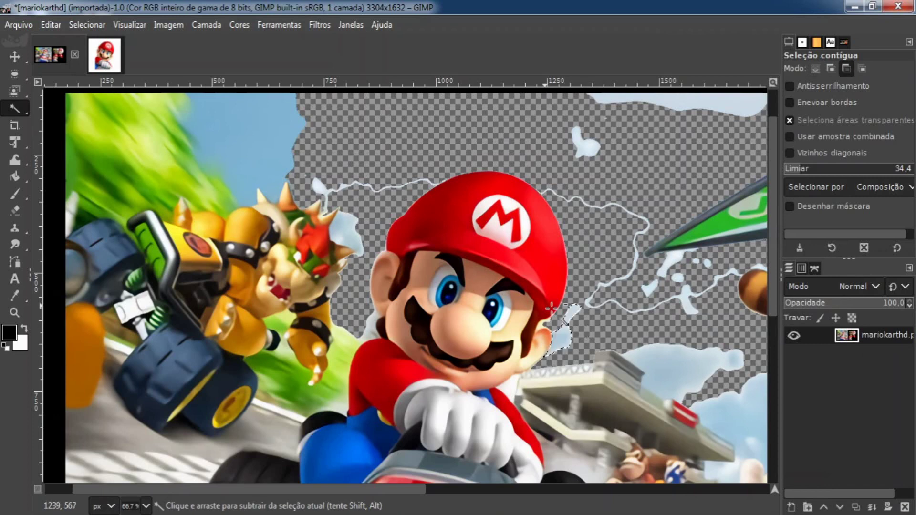
# Undo the sky and cloud deletions so only the cloud between Bowser and Mario stays selected.
pyautogui.hotkey('ctrl', 'z')
pyautogui.hotkey('ctrl', 'z')
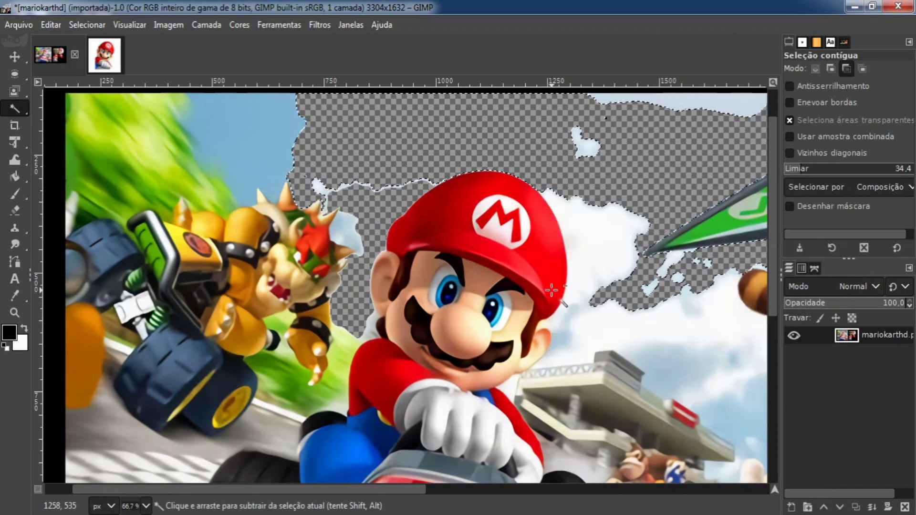
pyautogui.hotkey('ctrl', 'z')
pyautogui.hotkey('ctrl', 'z')
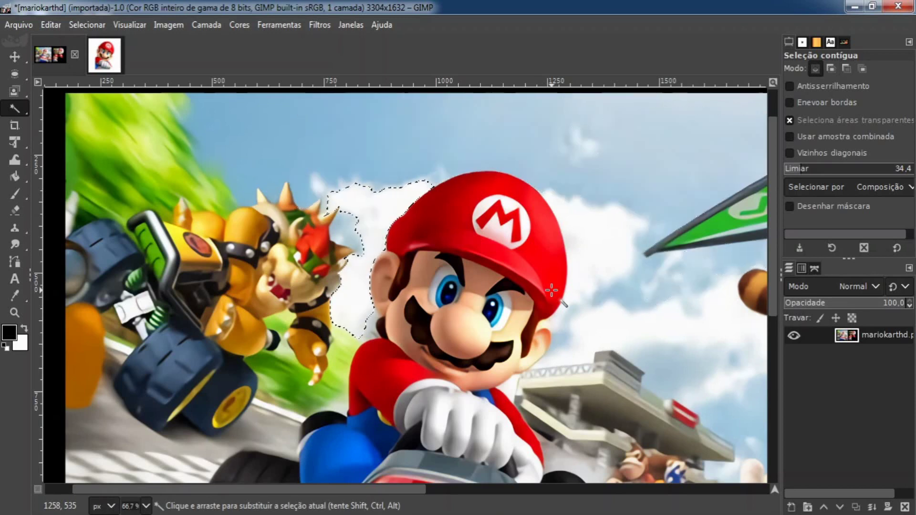
# Add the blue sky, the clouds and the patches beside Mario's ear to the selection, and delete the combined area.
pyautogui.press('shift')
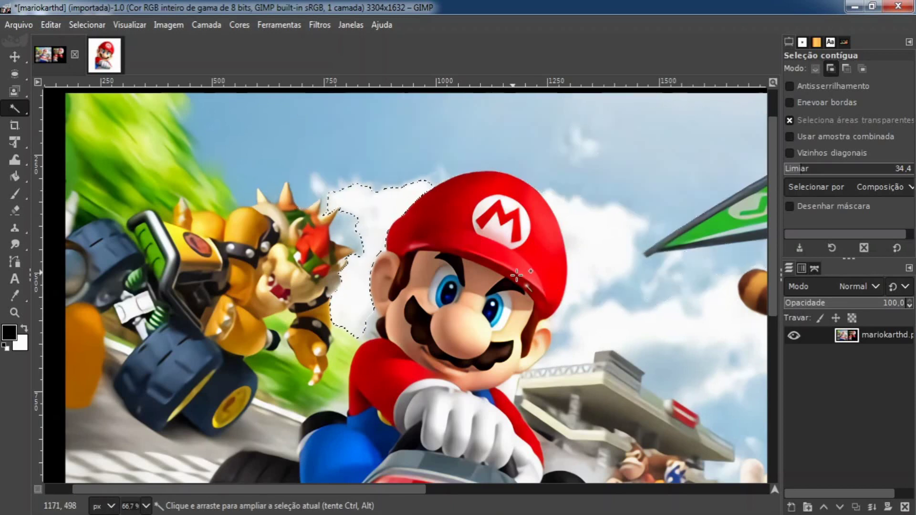
pyautogui.keyDown('shift'); pyautogui.click(419, 141); pyautogui.keyUp('shift')
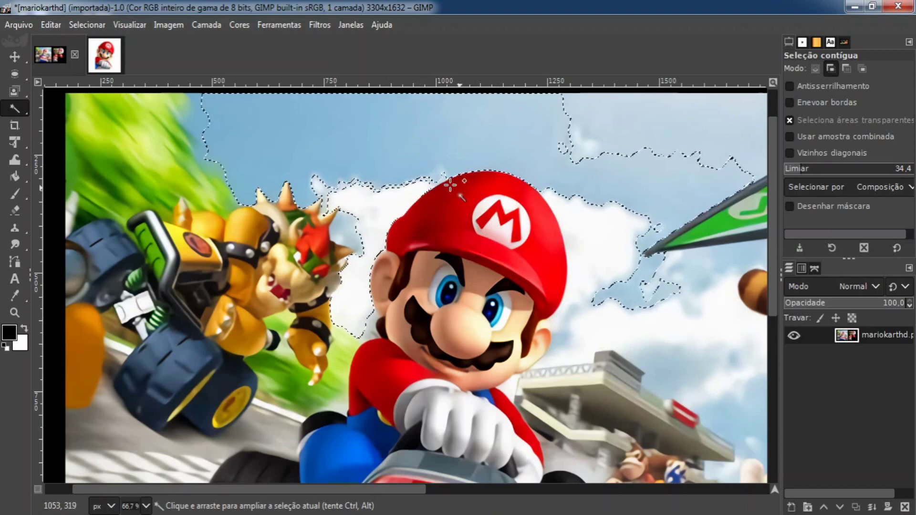
pyautogui.keyDown('shift'); pyautogui.click(583, 240); pyautogui.keyUp('shift')
pyautogui.keyDown('shift'); pyautogui.click(553, 336); pyautogui.keyUp('shift')
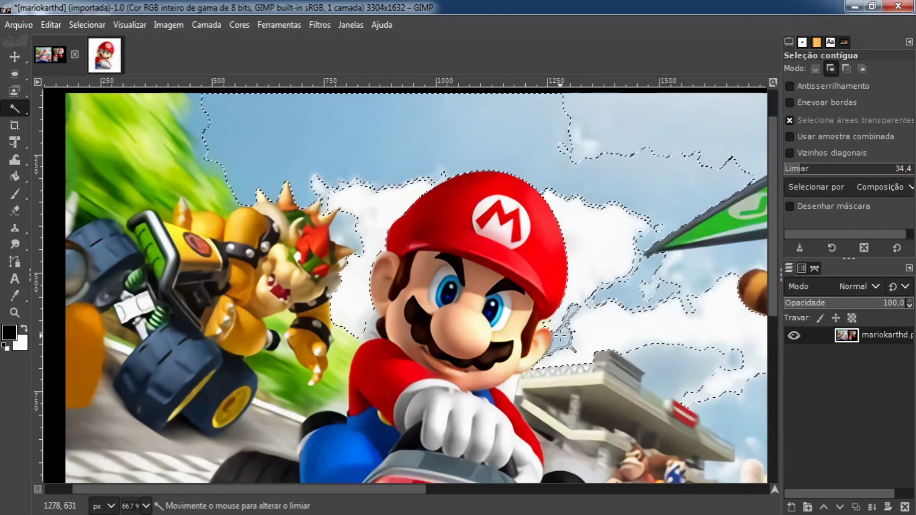
pyautogui.keyDown('shift'); pyautogui.click(626, 282); pyautogui.keyUp('shift')
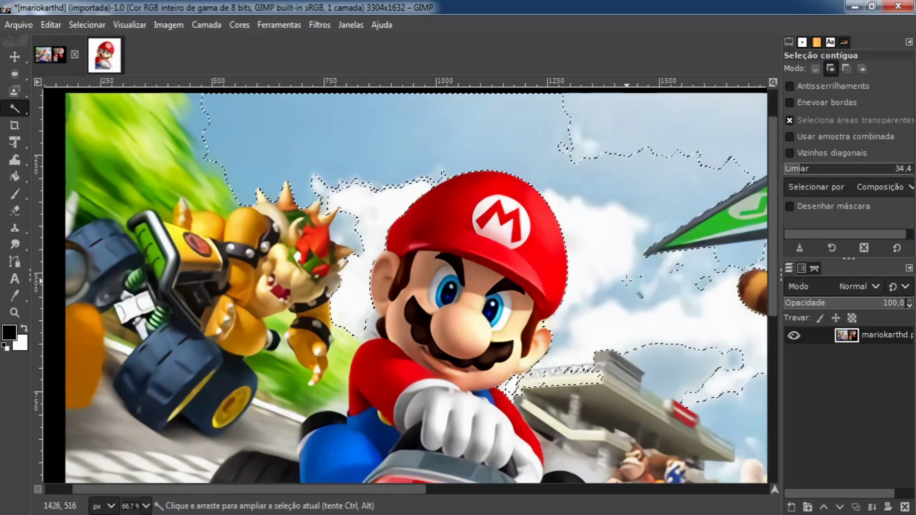
pyautogui.press('Delete')
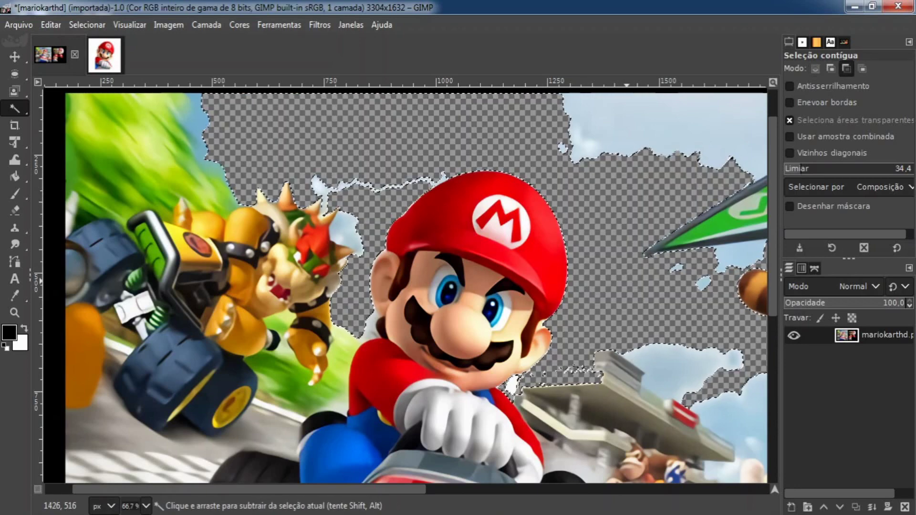
# Undo the combined deletion, the selections and the layer's added alpha channel.
pyautogui.hotkey('ctrl', 'z')
pyautogui.hotkey('ctrl', 'z')
pyautogui.hotkey('ctrl', 'z')
pyautogui.hotkey('ctrl', 'z')
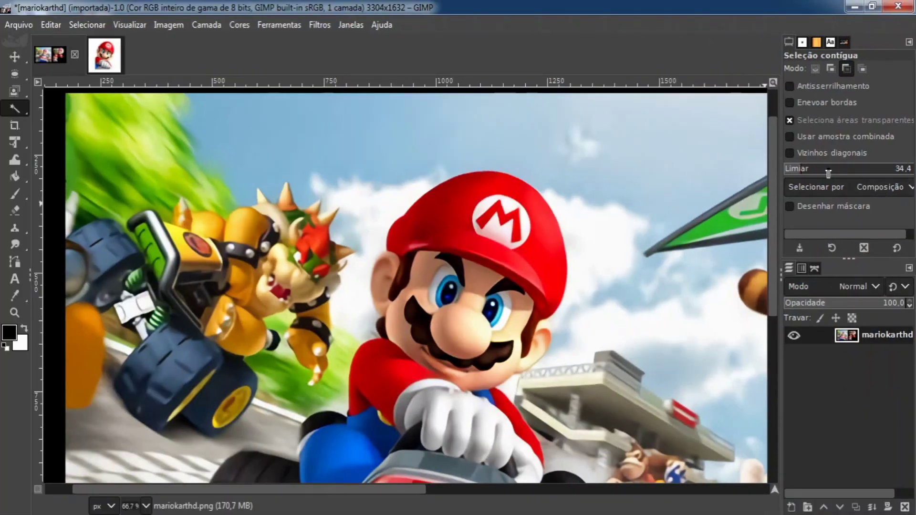
# Set the Fuzzy Select threshold to 85.9, select the sky and clouds, and try deleting them without an alpha channel.
pyautogui.click(514, 258)
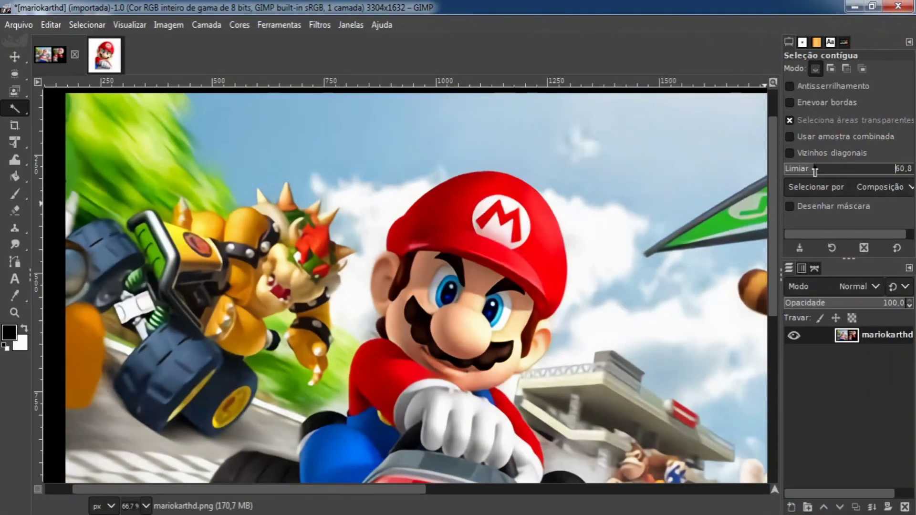
pyautogui.moveTo(825, 171); pyautogui.dragTo(828, 170)
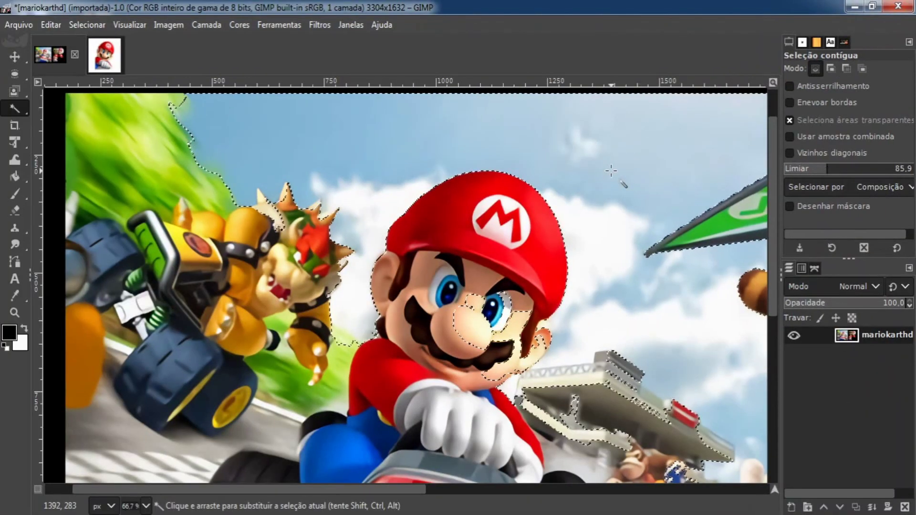
pyautogui.press('Delete')
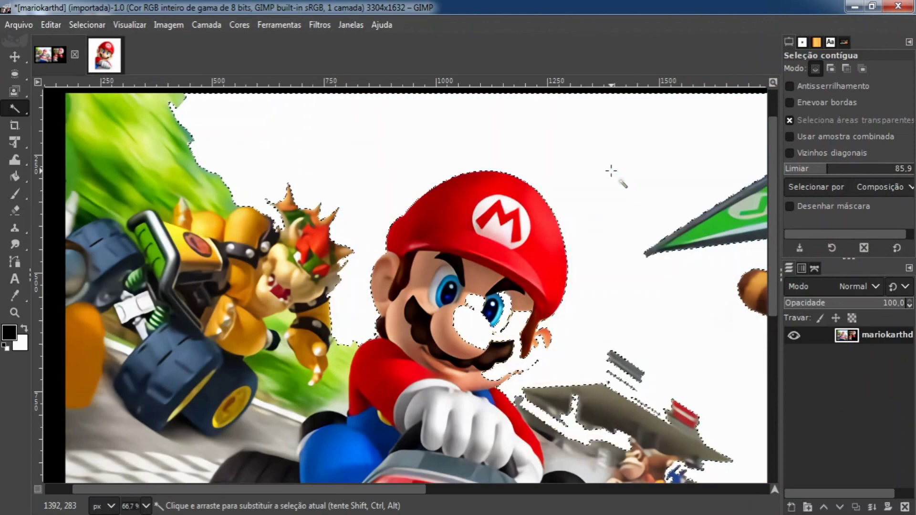
pyautogui.hotkey('ctrl', 'z')
# Add an alpha channel to the mariokarthd layer and delete the selected sky and clouds to transparency.
pyautogui.rightClick(847, 333)
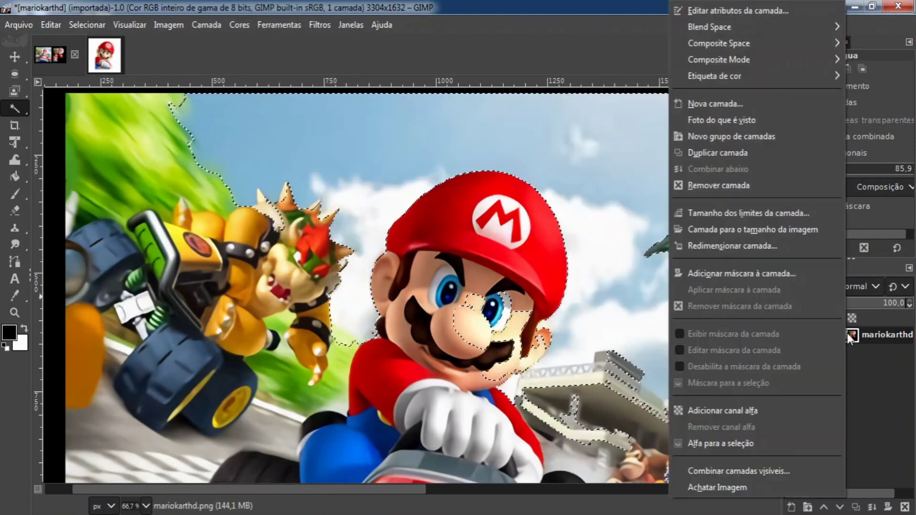
pyautogui.click(746, 415)
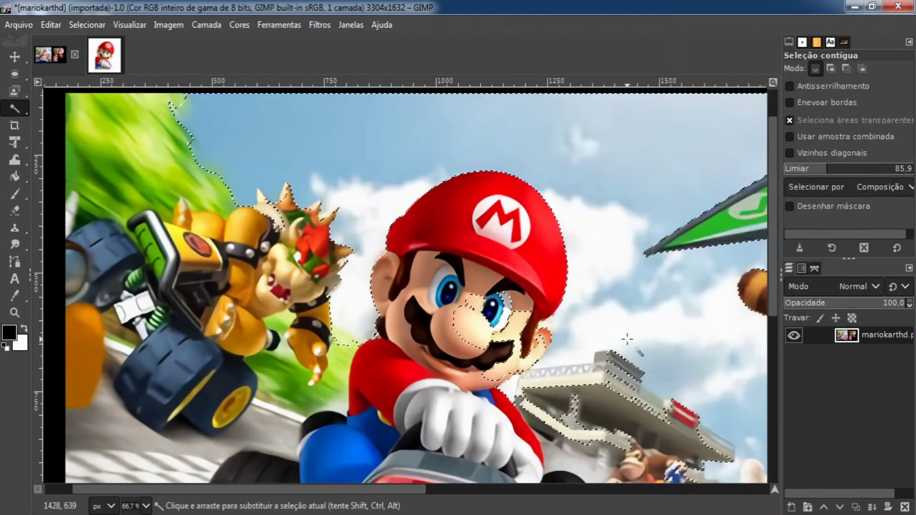
pyautogui.press('Delete')
pyautogui.scroll(1, 534, 339)
pyautogui.scroll(1, 548, 352)
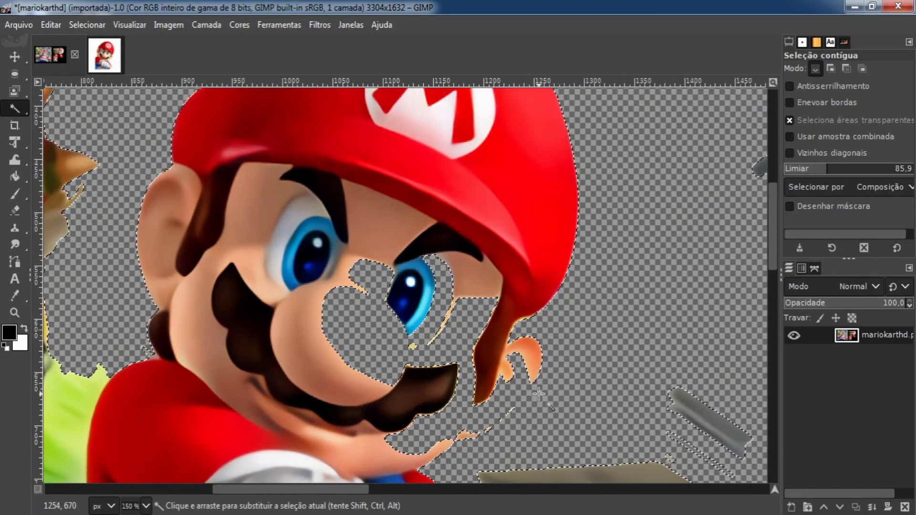
# Undo the background deletion and reselect the clouds and sky beside Mario, trying Fuzzy Select thresholds of 51.5 and 58.1.
pyautogui.hotkey('ctrl', 'z')
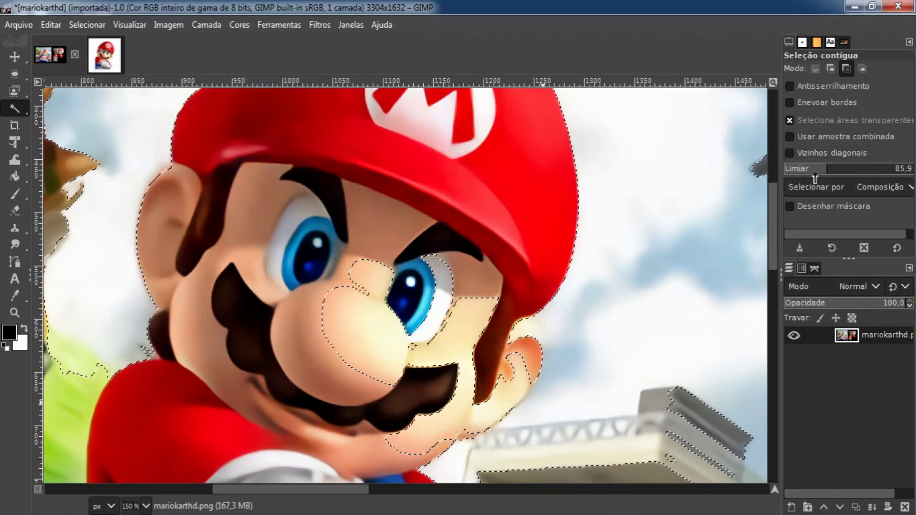
pyautogui.moveTo(818, 170); pyautogui.dragTo(811, 171)
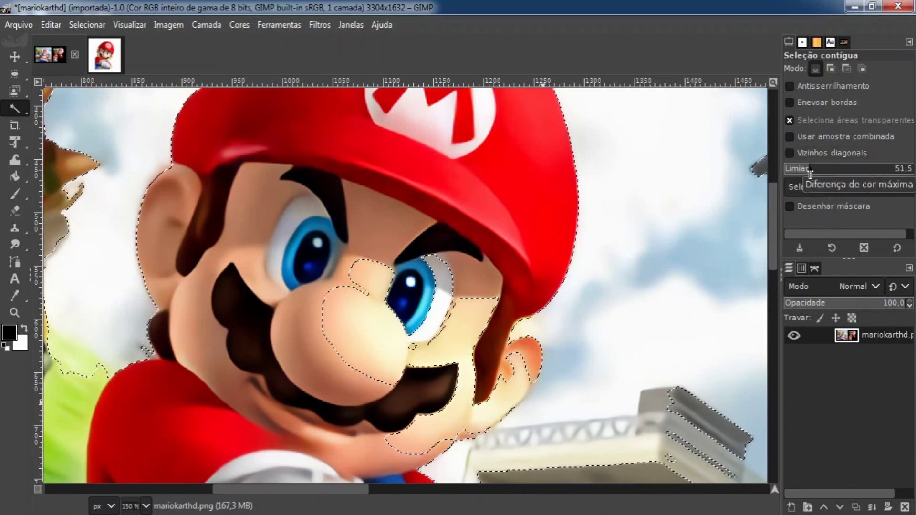
pyautogui.click(617, 224)
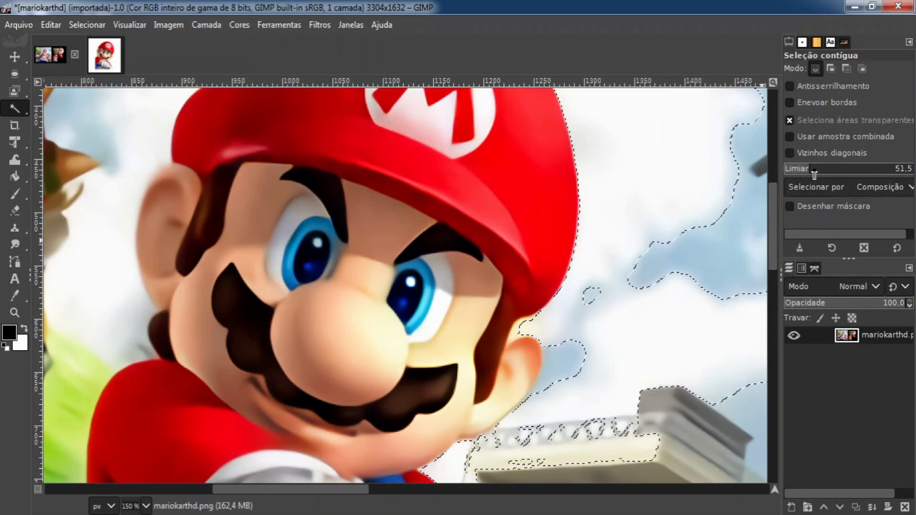
pyautogui.click(687, 242)
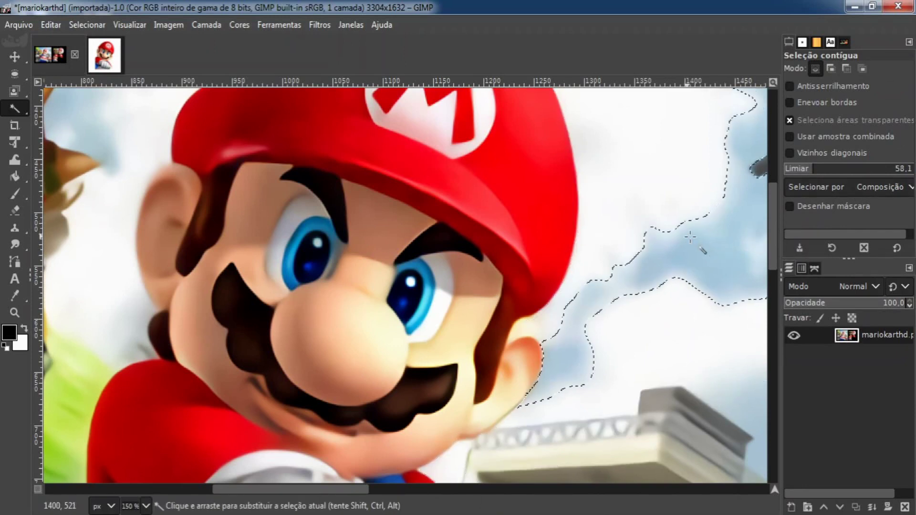
pyautogui.click(648, 334)
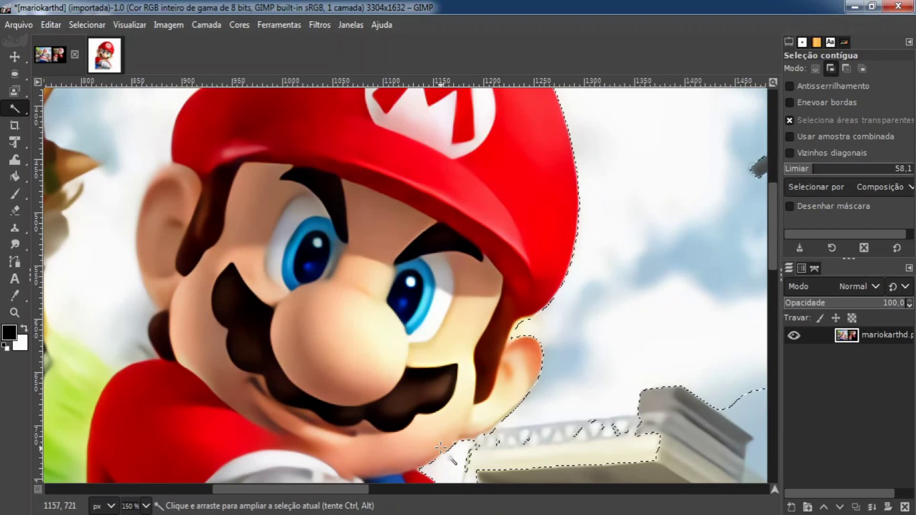
# Extend the selection to the cloud between Bowser and Mario and the patch by Mario's hair, undoing the addition that spills into his face.
pyautogui.keyDown('shift'); pyautogui.click(468, 459); pyautogui.keyUp('shift')
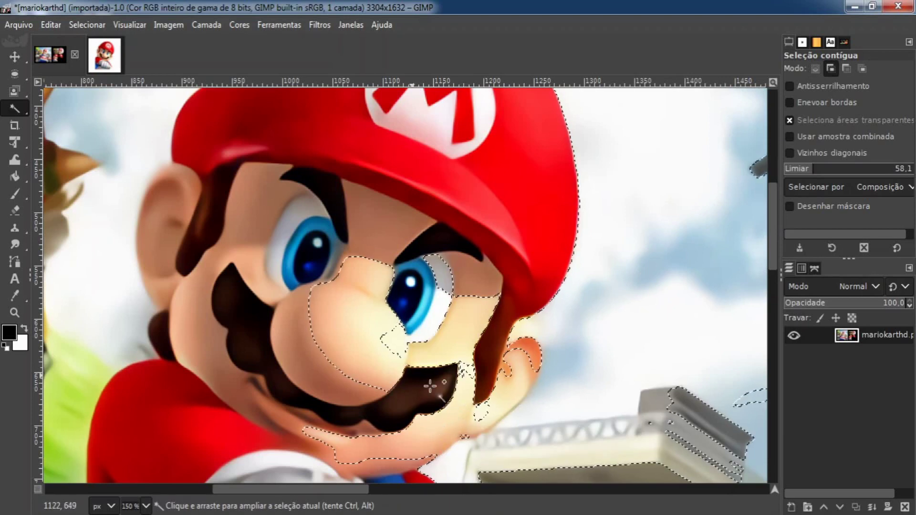
pyautogui.hotkey('ctrl', 'z')
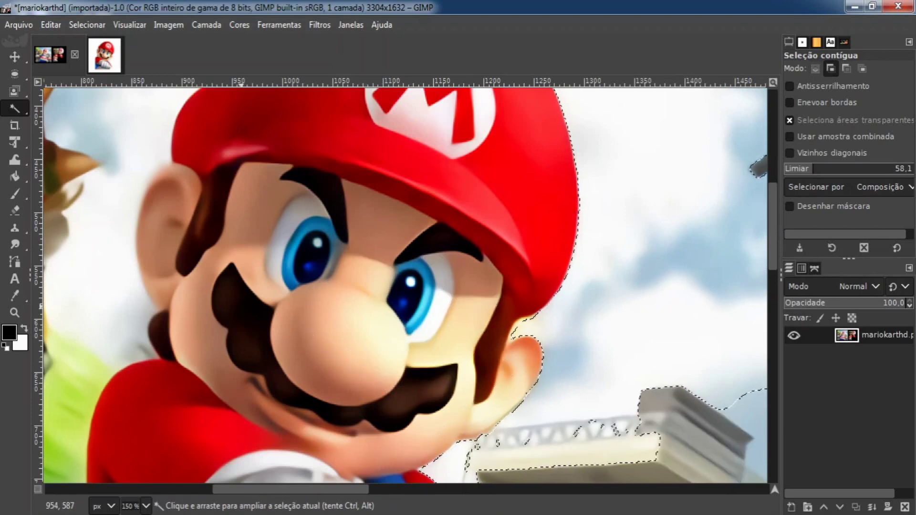
pyautogui.click(116, 292)
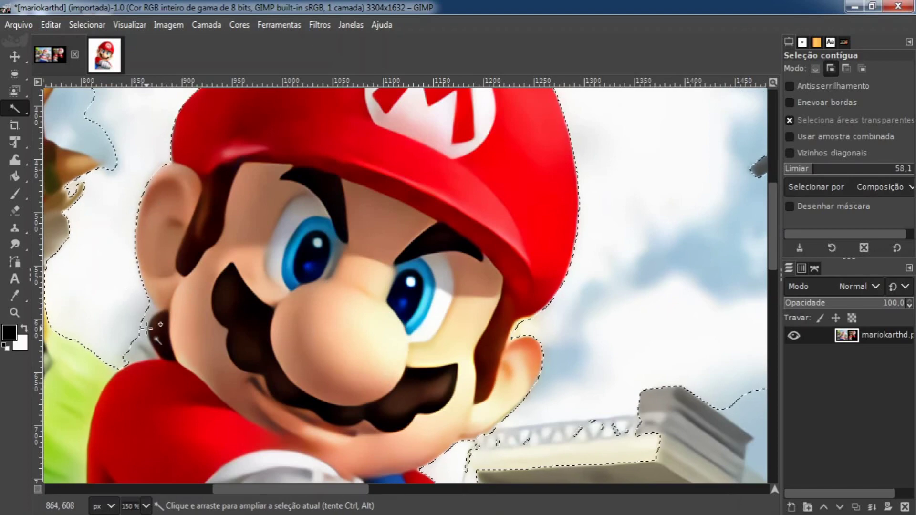
pyautogui.keyDown('shift'); pyautogui.click(134, 335); pyautogui.keyUp('shift')
pyautogui.scroll(-3, 260, 281)
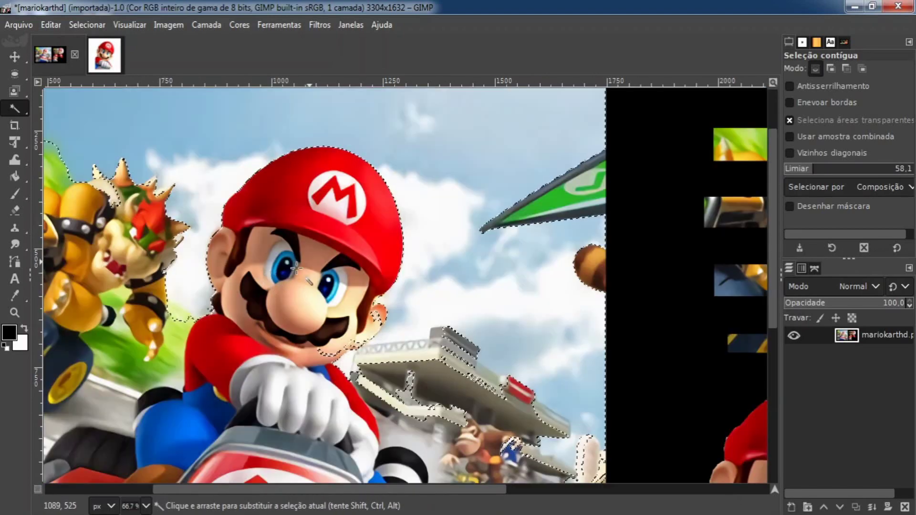
pyautogui.scroll(3, 288, 287)
pyautogui.scroll(-1, 335, 282)
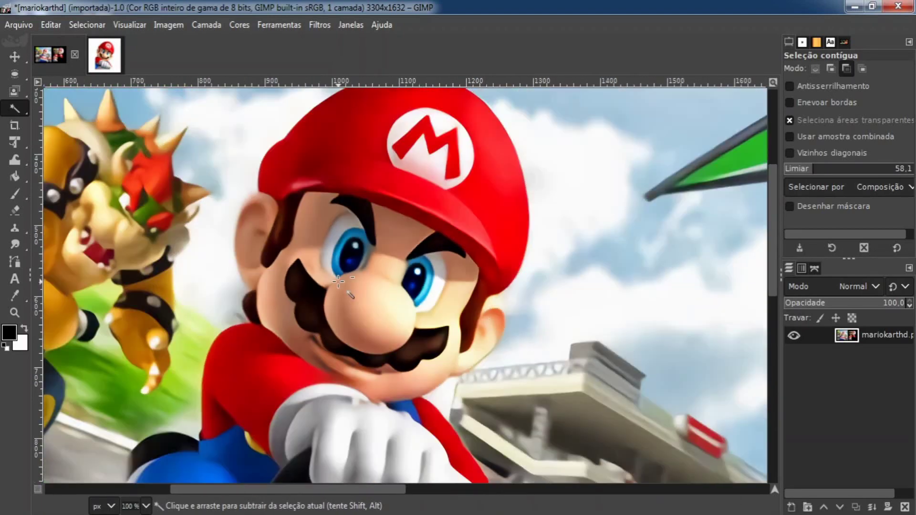
pyautogui.moveTo(414, 261); pyautogui.dragTo(458, 288)
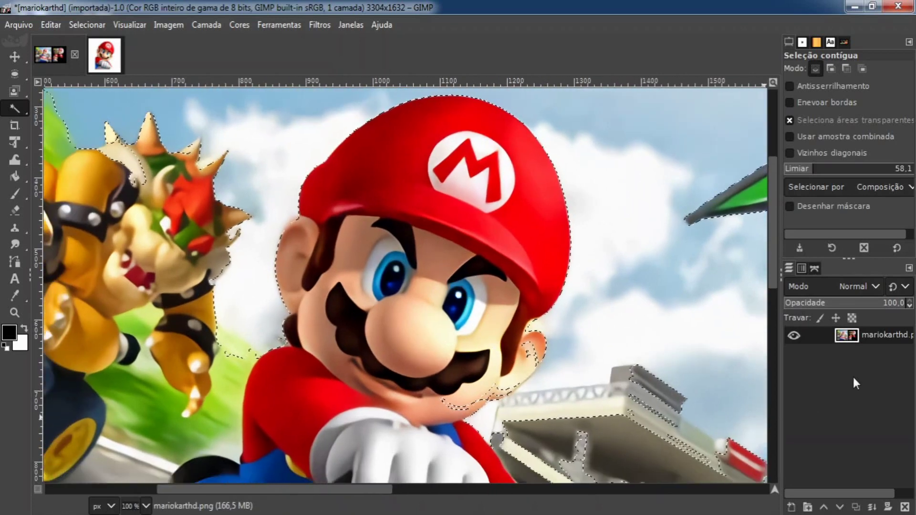
# Delete the selected background to transparency and inspect the cut edges around Mario's ear and chin.
pyautogui.rightClick(852, 334)
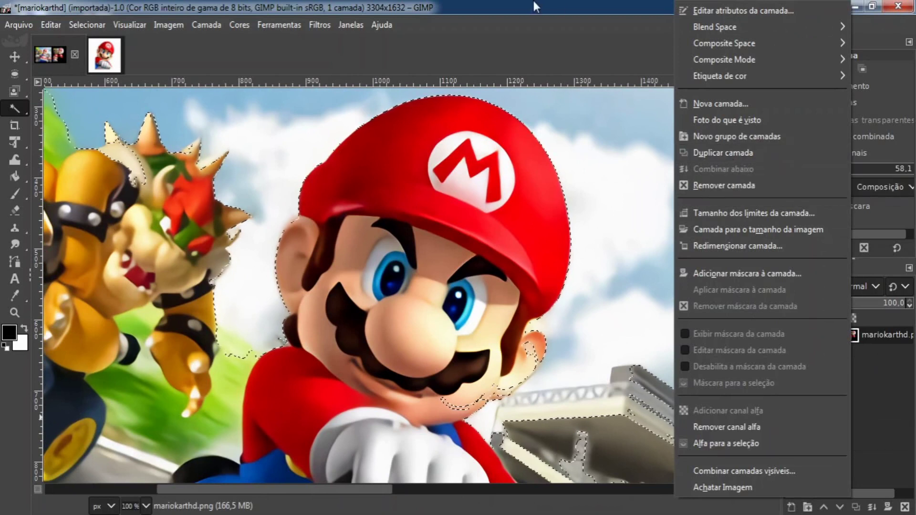
pyautogui.click(555, 62)
pyautogui.press('Delete')
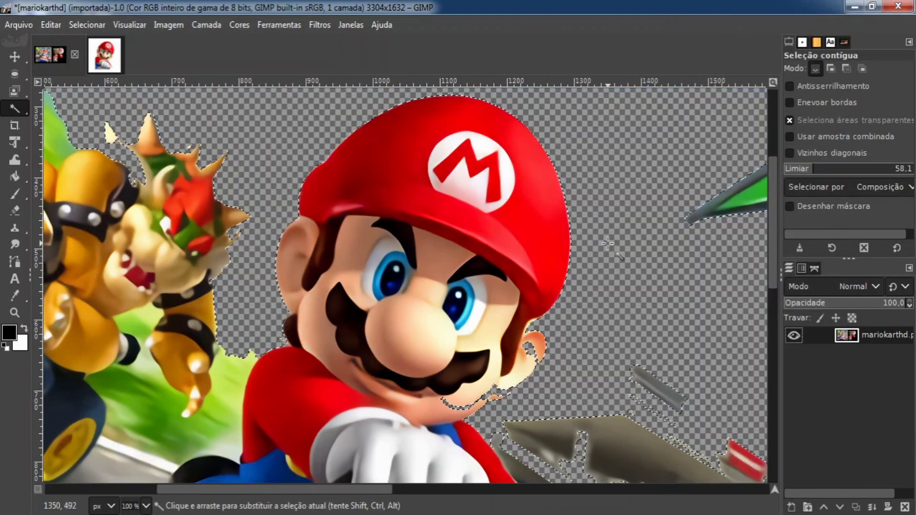
pyautogui.scroll(3, 557, 346)
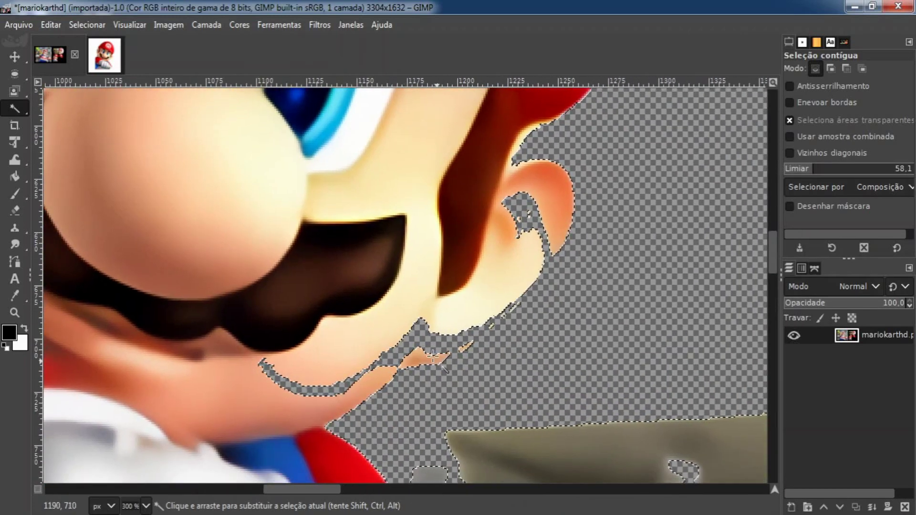
pyautogui.scroll(-3, 484, 361)
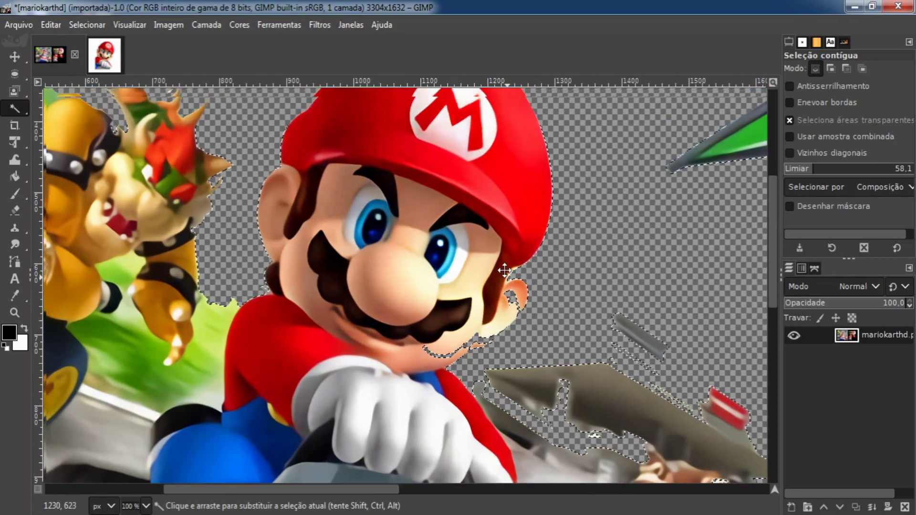
pyautogui.moveTo(505, 270); pyautogui.dragTo(527, 334)
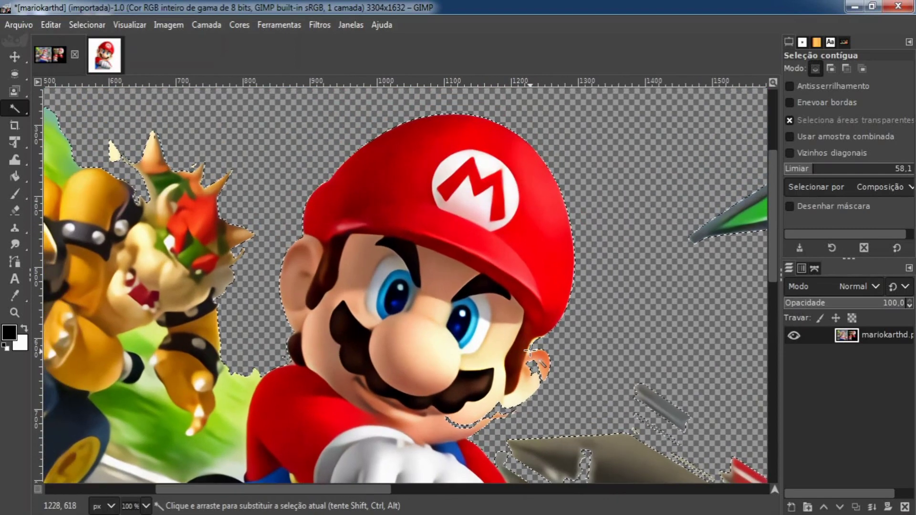
# Undo the last background deletion, keeping the sky and clouds around Mario selected.
pyautogui.press('ctrl')
pyautogui.hotkey('ctrl', 'z')
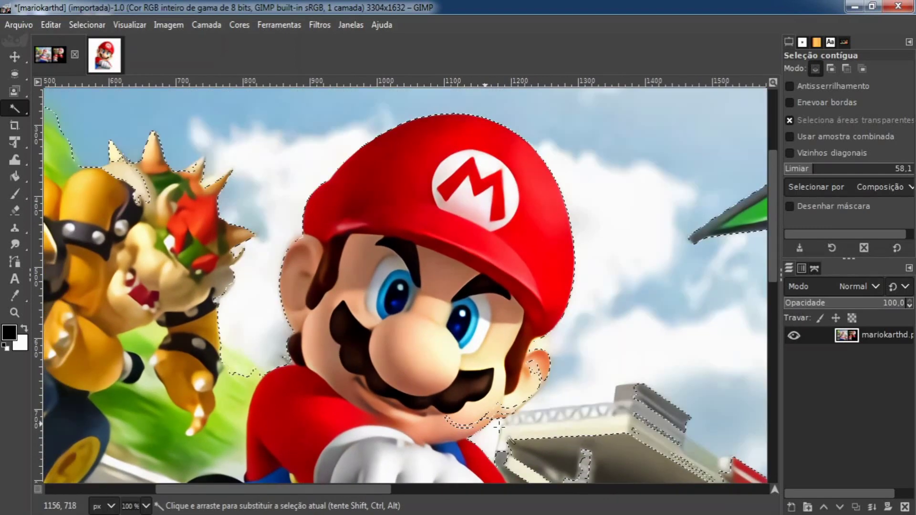
pyautogui.scroll(2, 513, 425)
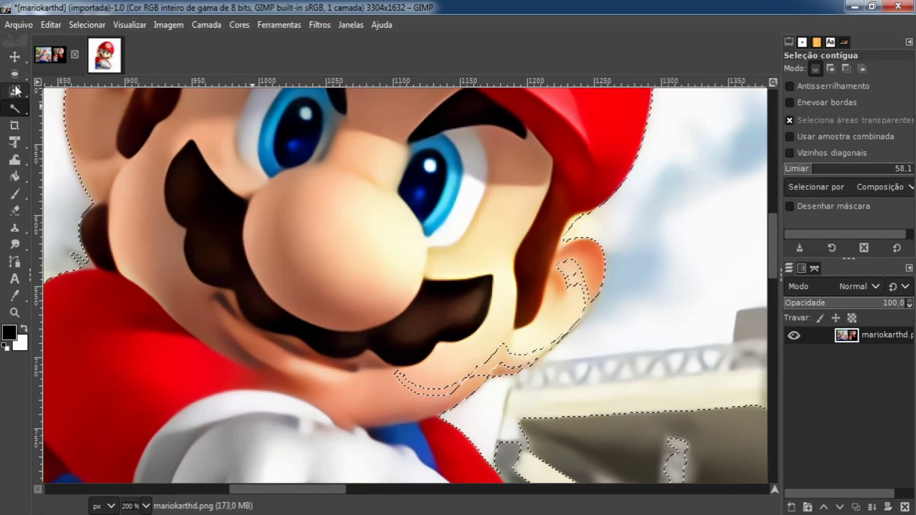
# Switch to the Free Select tool, test-delete the background to check Mario's ear and chin, and undo the deletion.
pyautogui.moveTo(13, 108)
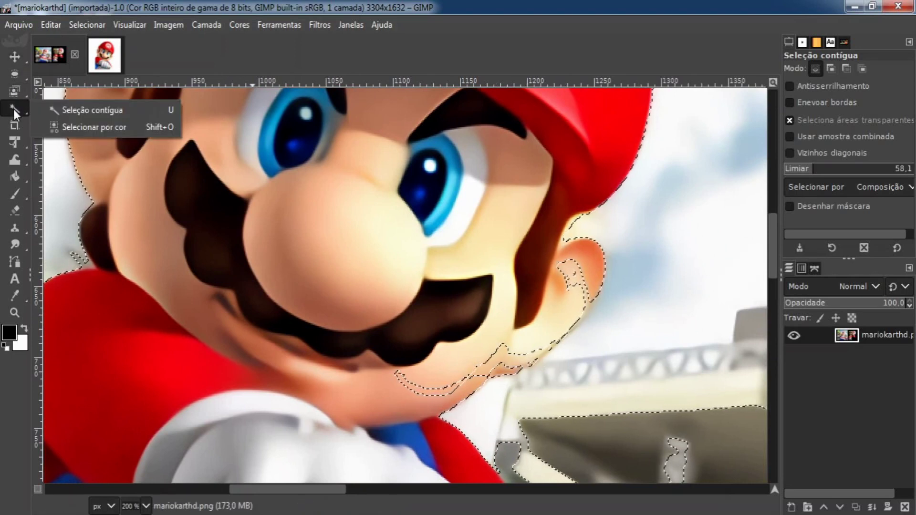
pyautogui.moveTo(13, 92)
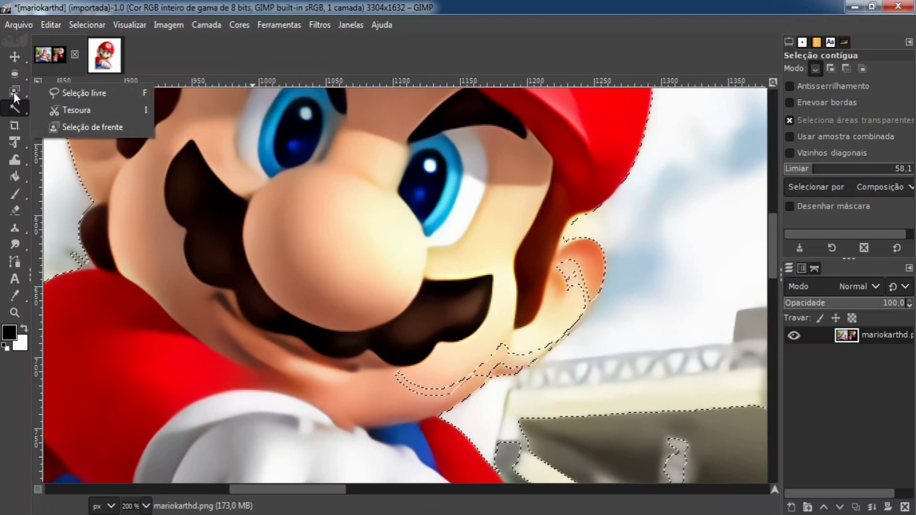
pyautogui.click(65, 94)
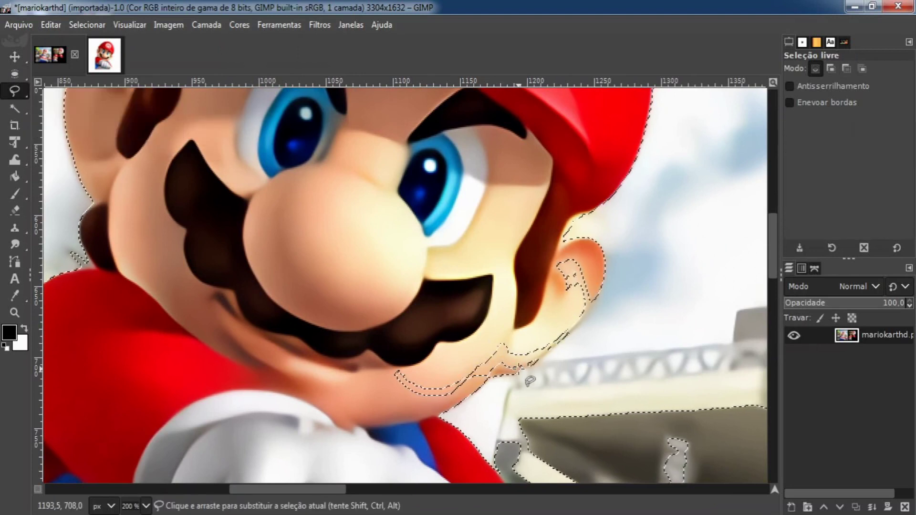
pyautogui.scroll(1, 552, 337)
pyautogui.moveTo(552, 337); pyautogui.dragTo(512, 347)
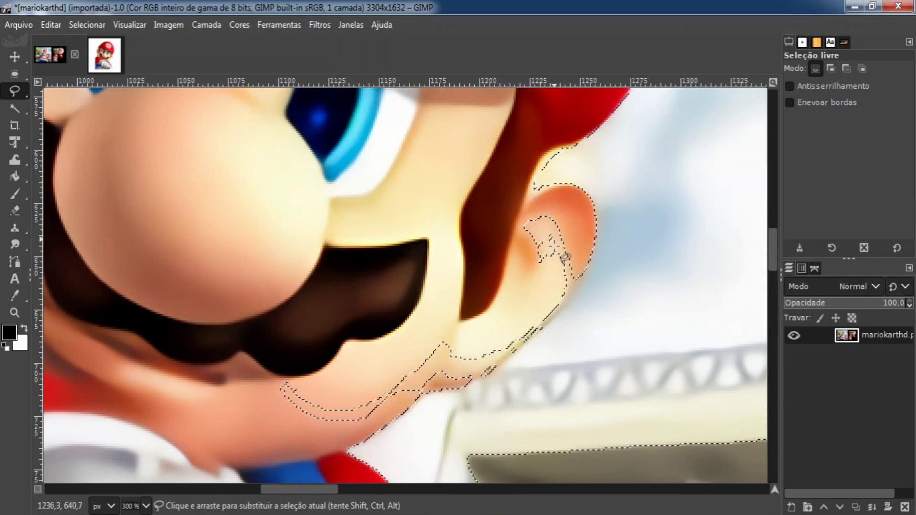
pyautogui.press('Delete')
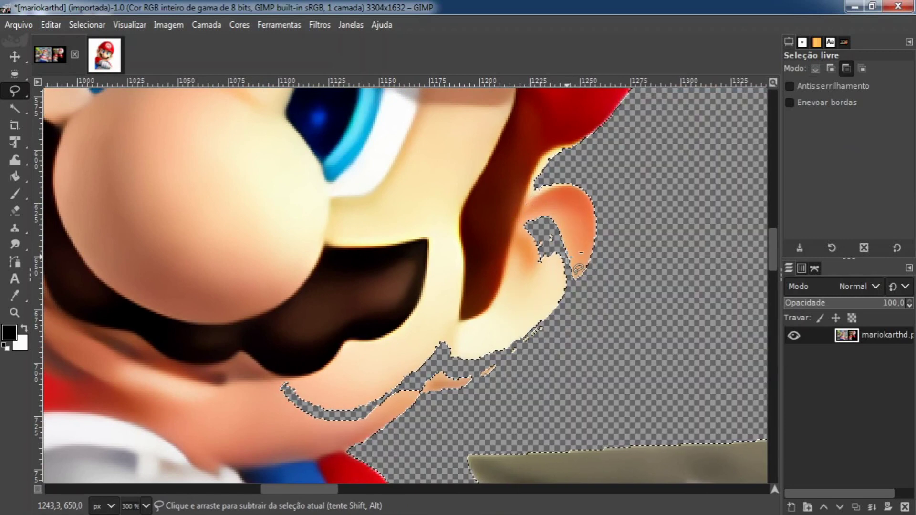
pyautogui.hotkey('ctrl', 'z')
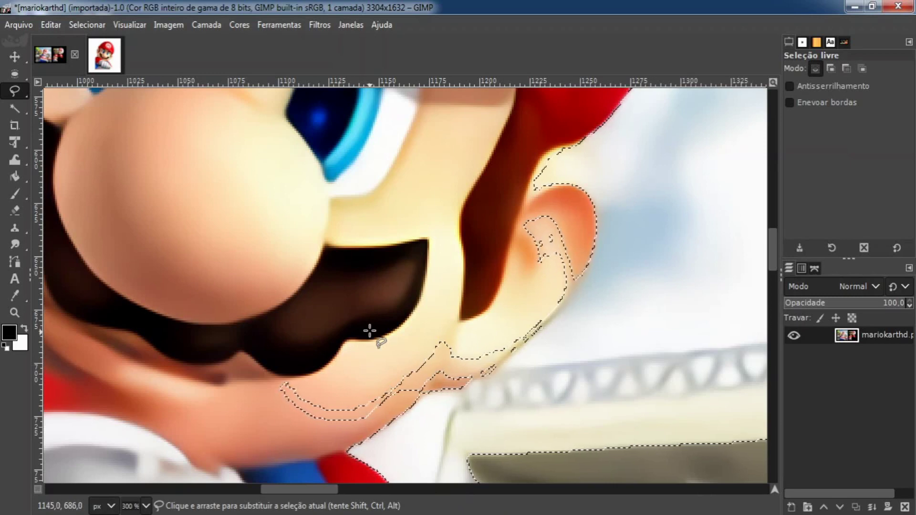
# Subtract the patches on Mario's ear, cheek and chin from the selection with a freehand outline, then test-delete the background and undo it.
pyautogui.press('ctrl')
pyautogui.keyDown('ctrl'); pyautogui.click(288, 356); pyautogui.keyUp('ctrl')
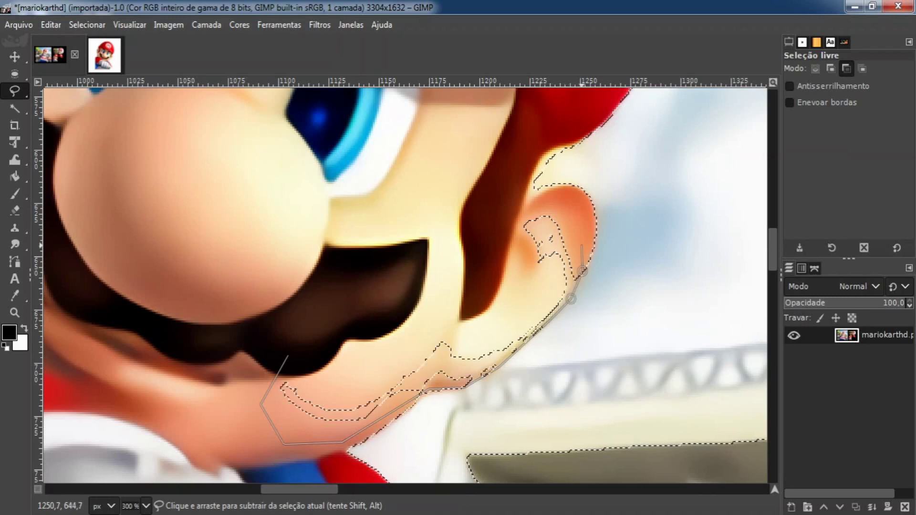
pyautogui.click(583, 245)
pyautogui.click(568, 216)
pyautogui.moveTo(539, 204); pyautogui.dragTo(414, 243)
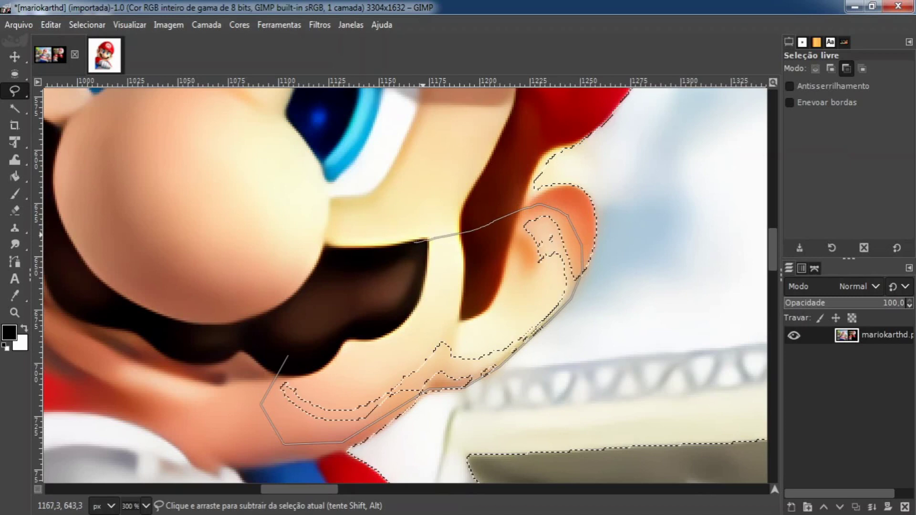
pyautogui.click(369, 269)
pyautogui.click(338, 294)
pyautogui.click(331, 302)
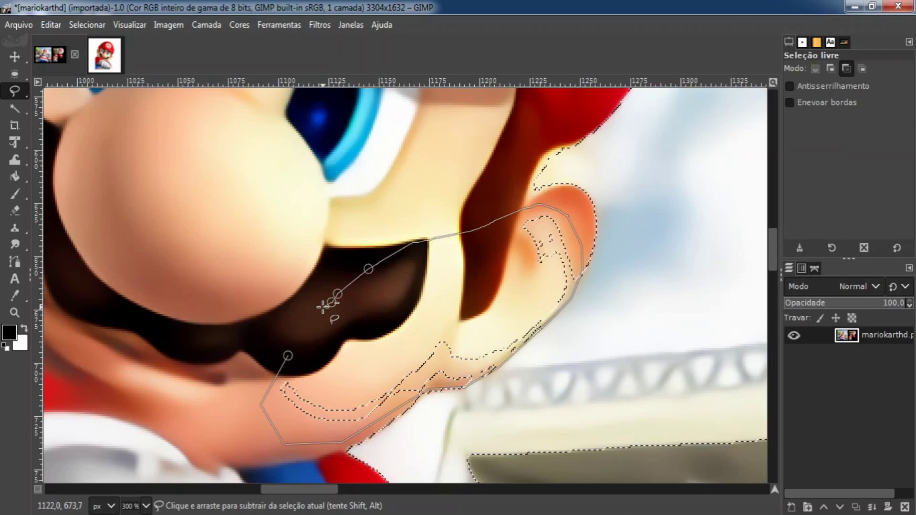
pyautogui.press('Return')
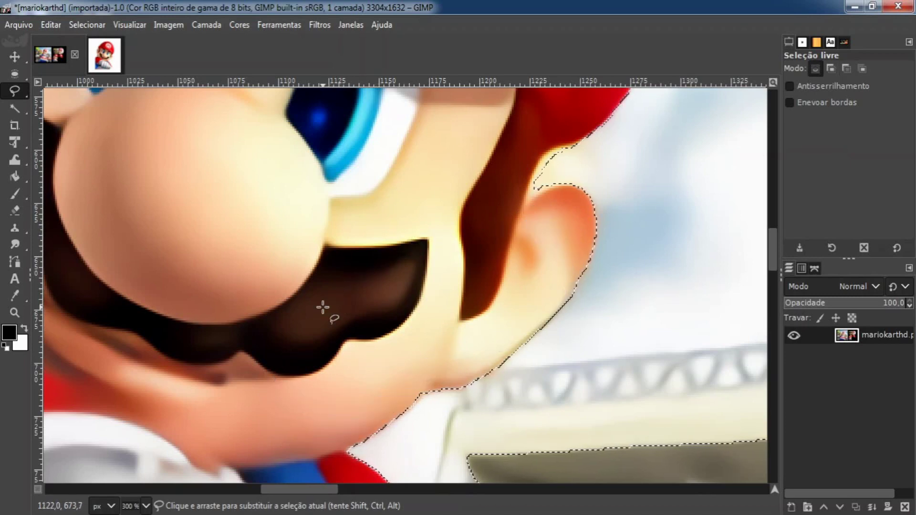
pyautogui.press('Delete')
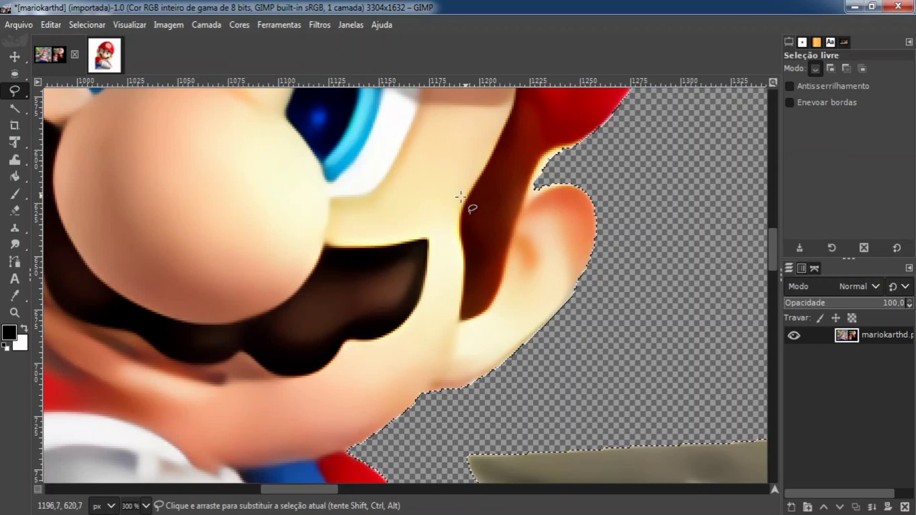
pyautogui.hotkey('ctrl', 'z')
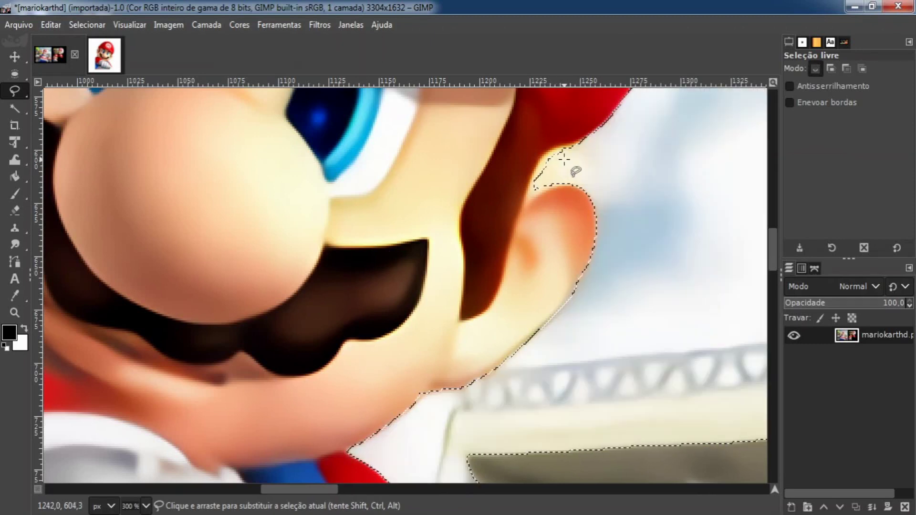
# Add the remaining gap between Mario's hair and ear to the selection with a freehand outline.
pyautogui.moveTo(564, 160); pyautogui.dragTo(532, 190)
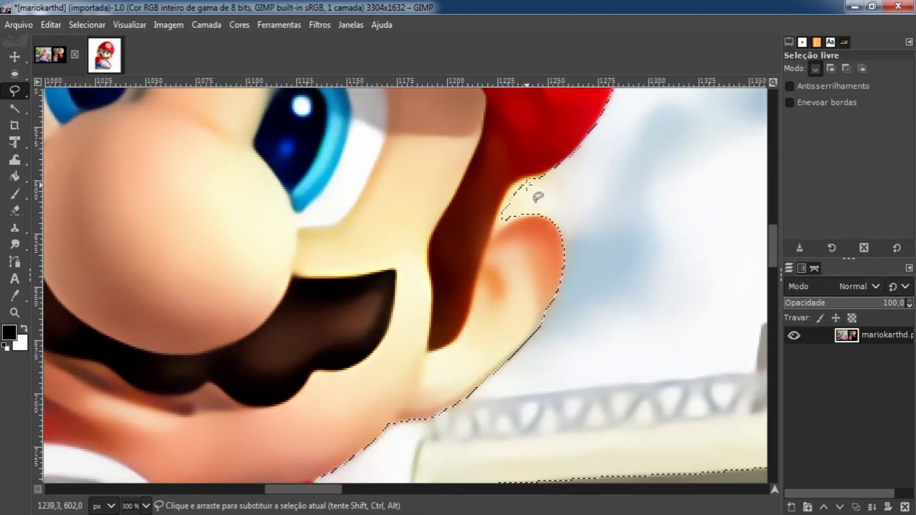
pyautogui.press('shift')
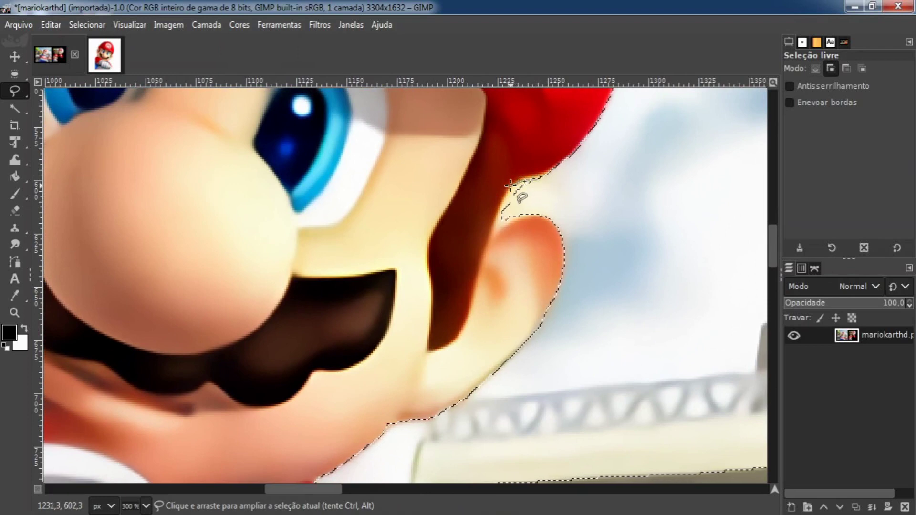
pyautogui.click(493, 231)
pyautogui.click(500, 225)
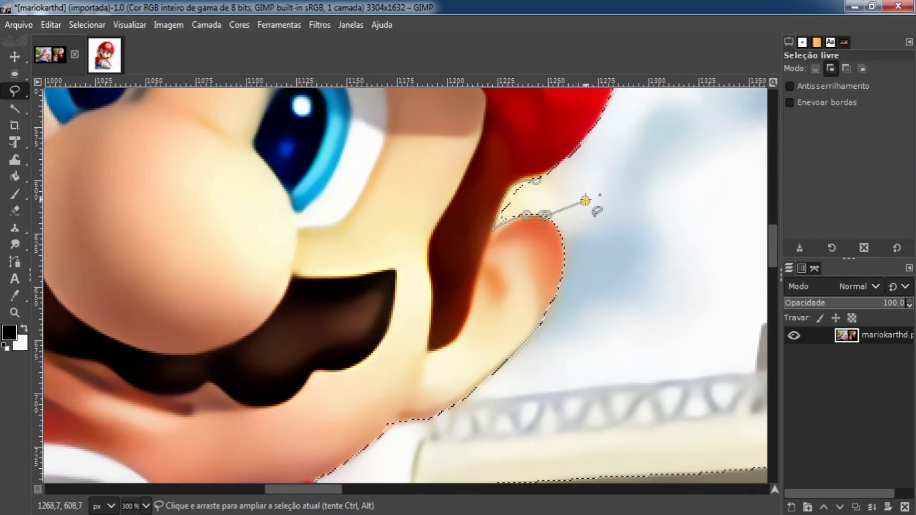
pyautogui.press('Return')
# Delete the selected background to inspect the cut around Mario's head, and undo the deletion.
pyautogui.press('Delete')
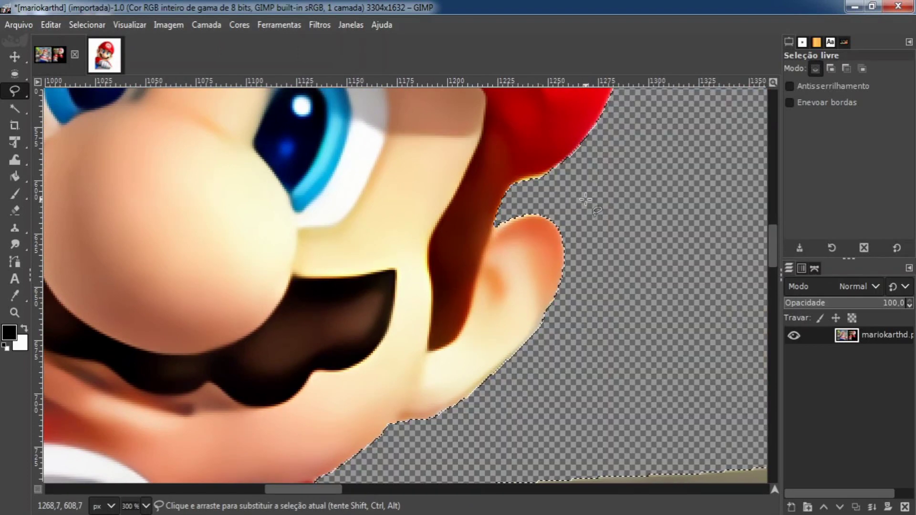
pyautogui.keyDown('ctrl'); pyautogui.scroll(-3, 586, 200); pyautogui.keyUp('ctrl')
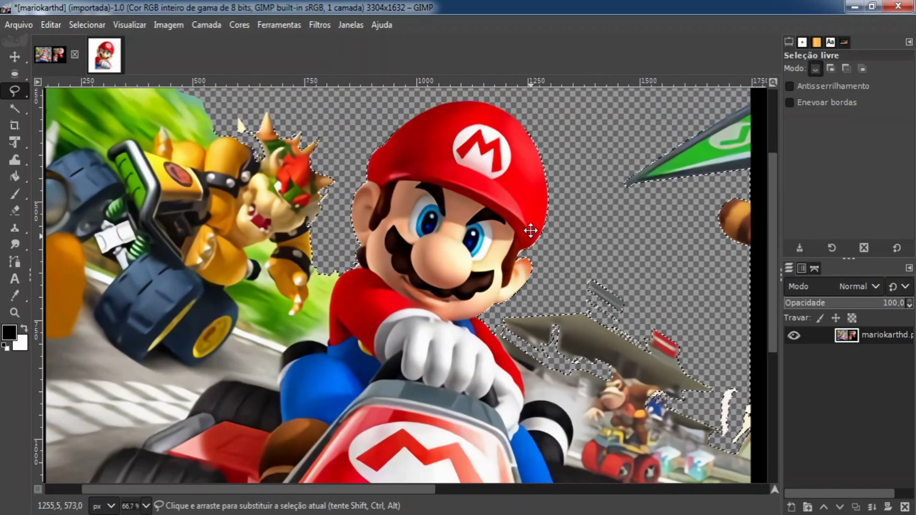
pyautogui.scroll(2, 495, 206)
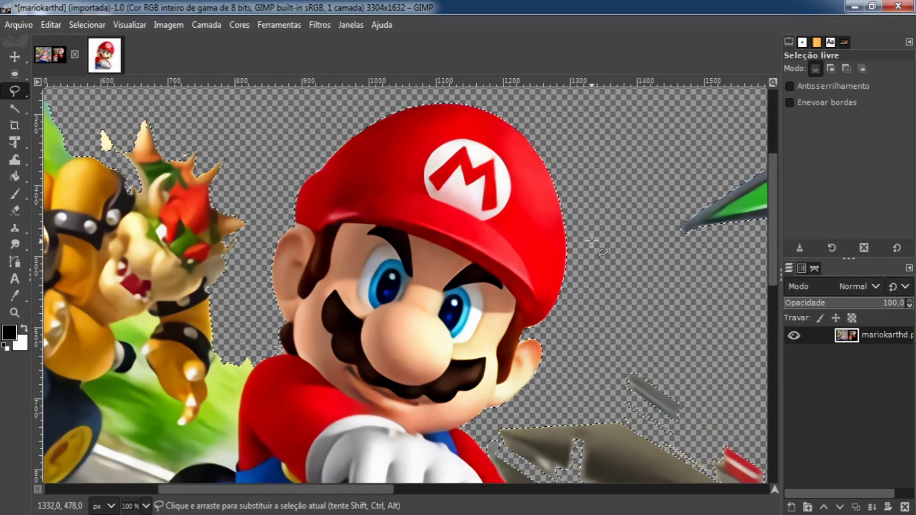
pyautogui.hotkey('ctrl', 'z')
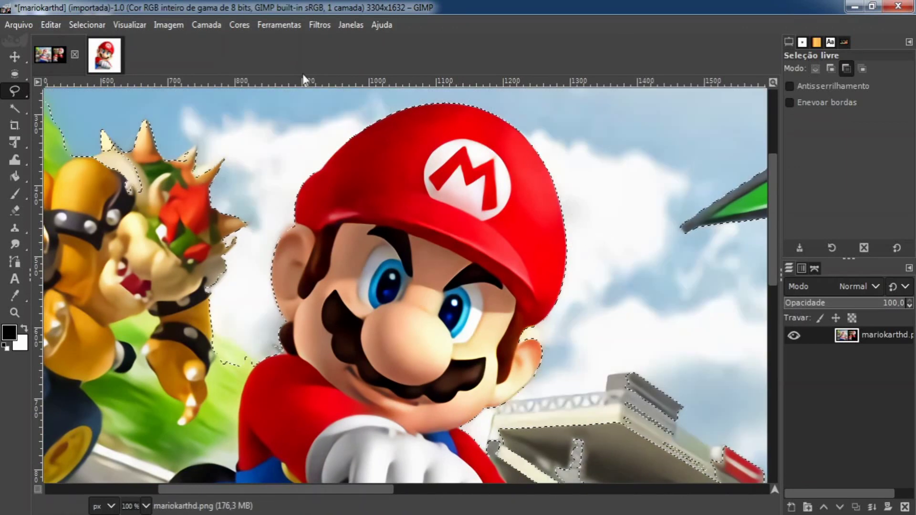
# Switch to the Rectangle Select tool and clear the selection around Mario.
pyautogui.click(8, 109)
pyautogui.click(14, 75)
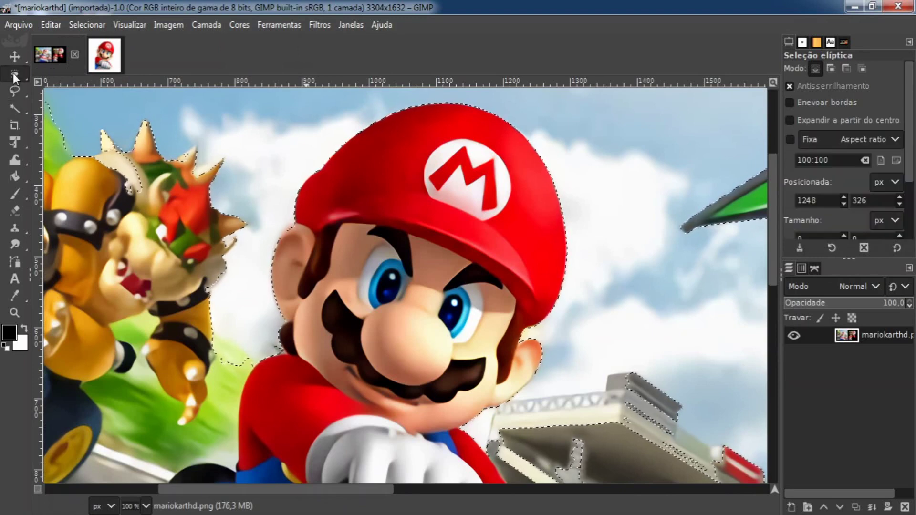
pyautogui.moveTo(14, 76)
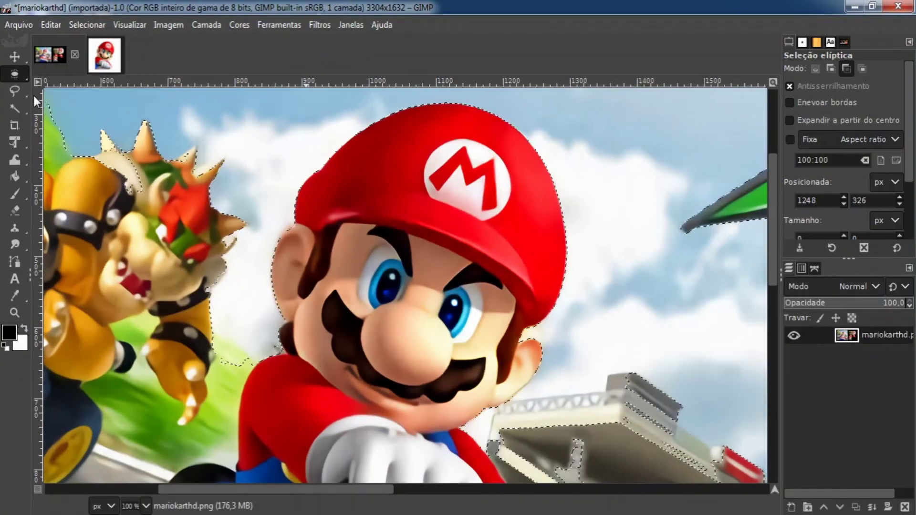
pyautogui.moveTo(15, 90)
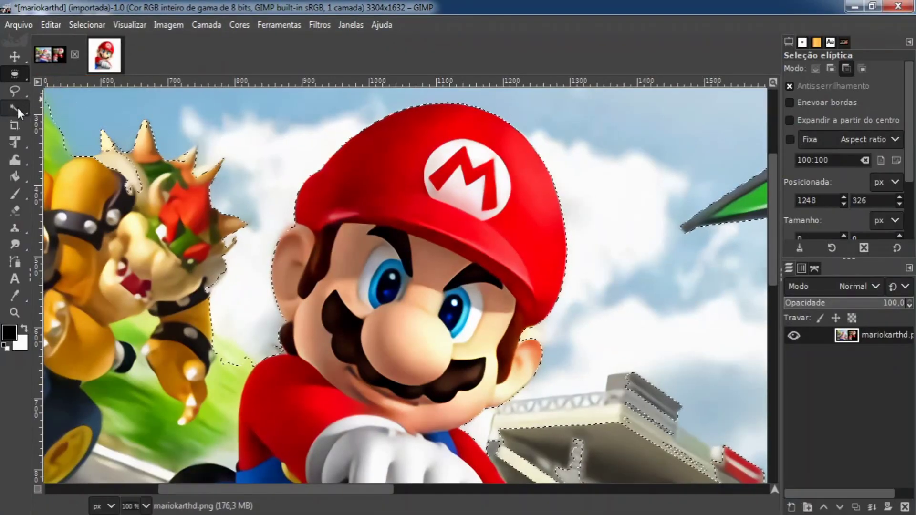
pyautogui.moveTo(16, 108)
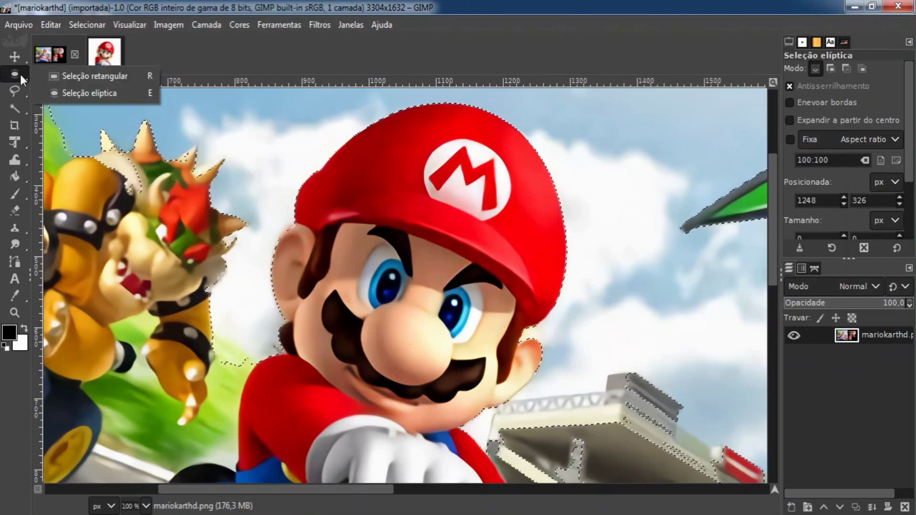
pyautogui.click(43, 76)
pyautogui.click(114, 311)
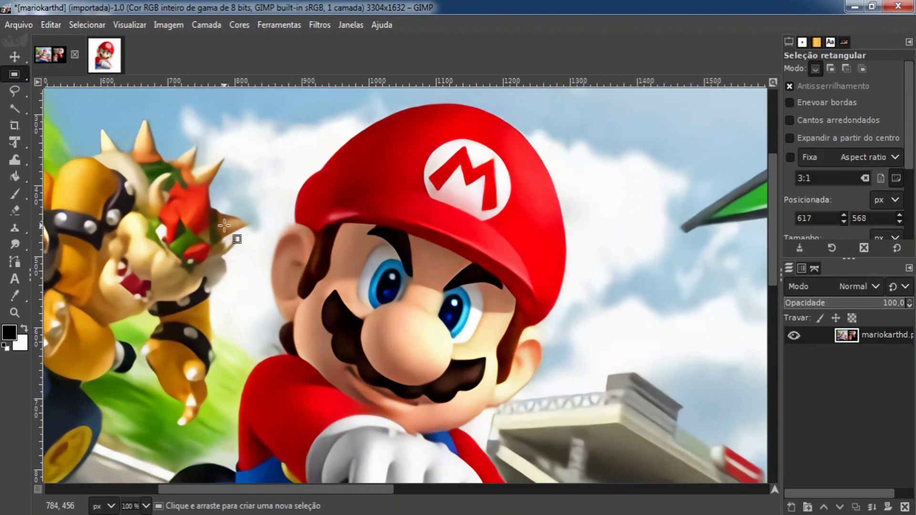
pyautogui.moveTo(406, 286); pyautogui.dragTo(387, 231)
pyautogui.scroll(-1, 354, 266)
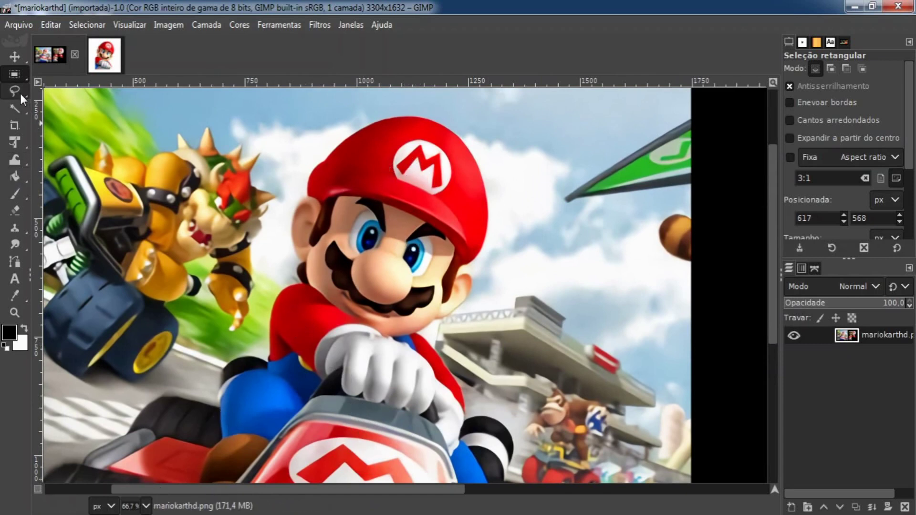
# Select the red of Mario's cap with the Select by Color tool, test-delete the matching areas and undo the deletion.
pyautogui.rightClick(17, 107)
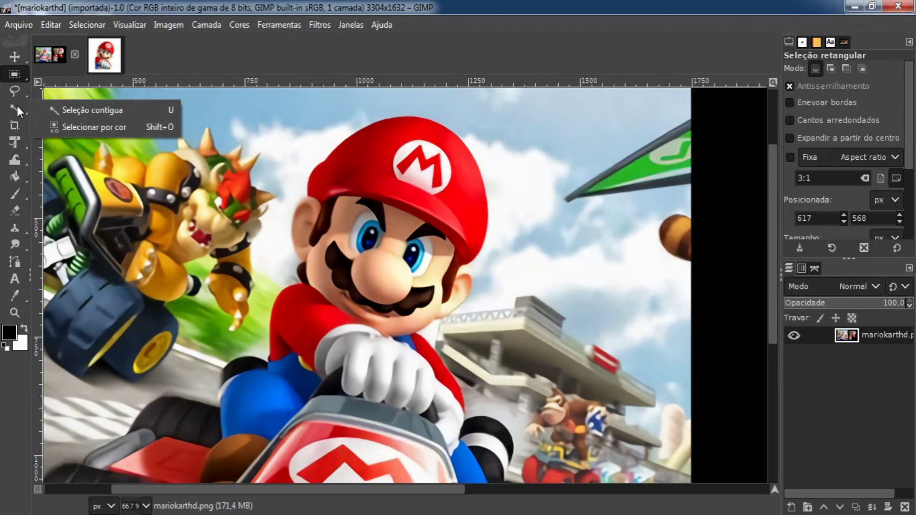
pyautogui.click(67, 126)
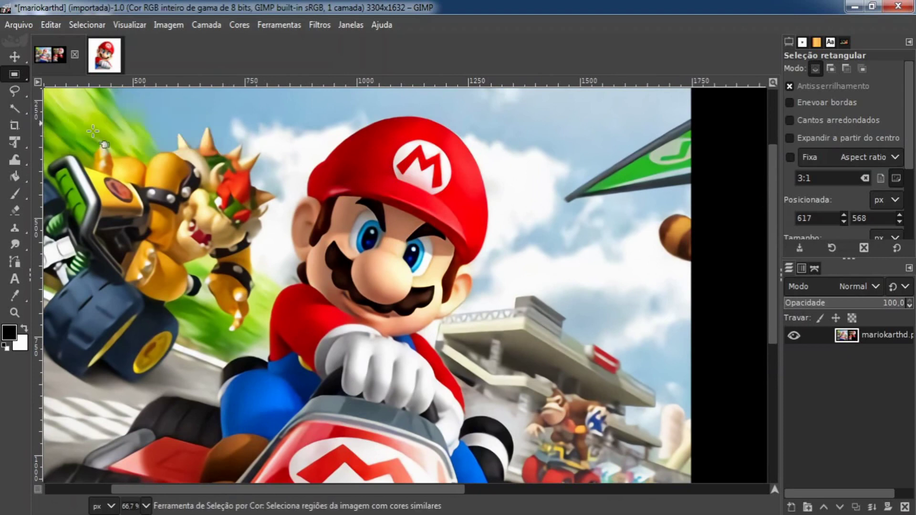
pyautogui.click(375, 165)
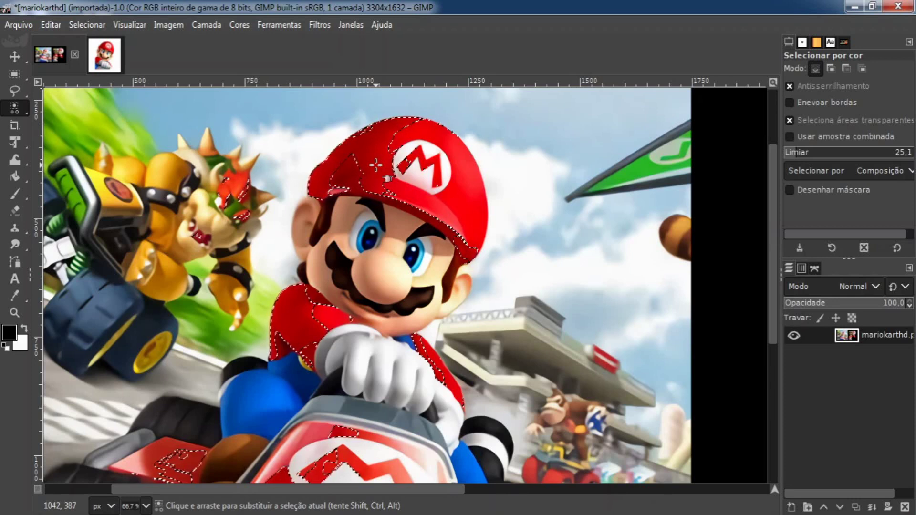
pyautogui.press('Delete')
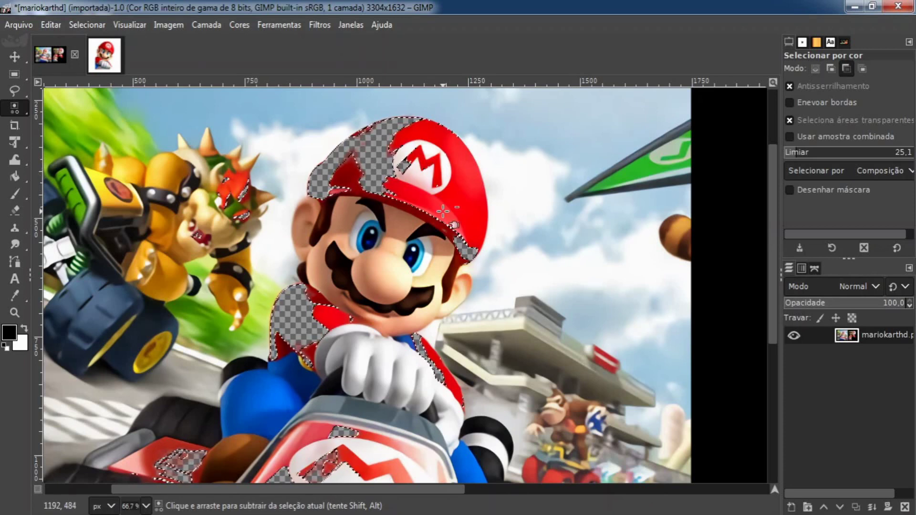
pyautogui.hotkey('ctrl', 'z')
# Extend the color selection with the remaining red shades of Mario's cap.
pyautogui.scroll(1, 406, 179)
pyautogui.moveTo(412, 176); pyautogui.dragTo(414, 193)
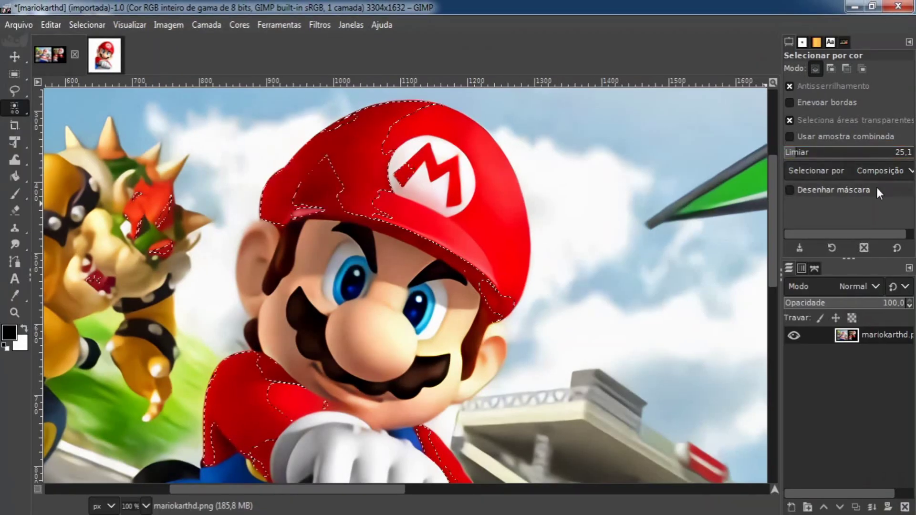
pyautogui.press('shift')
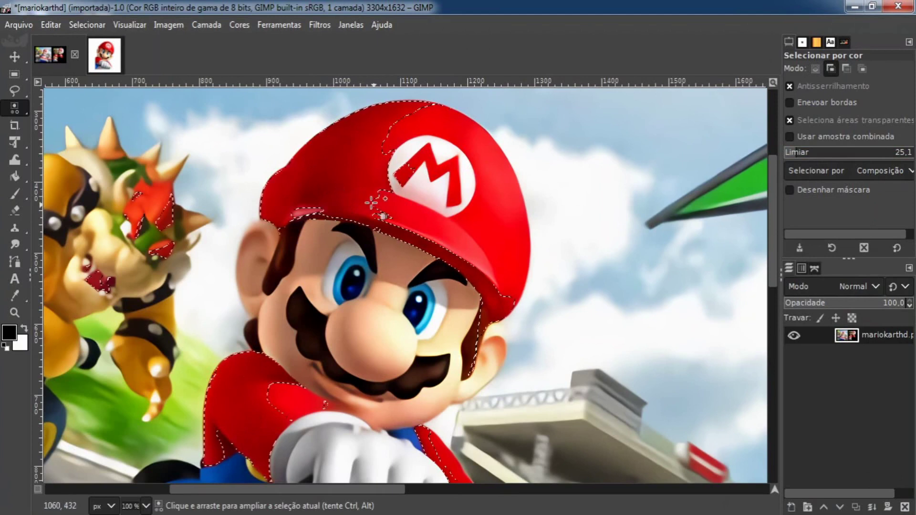
pyautogui.keyDown('shift'); pyautogui.click(482, 247); pyautogui.keyUp('shift')
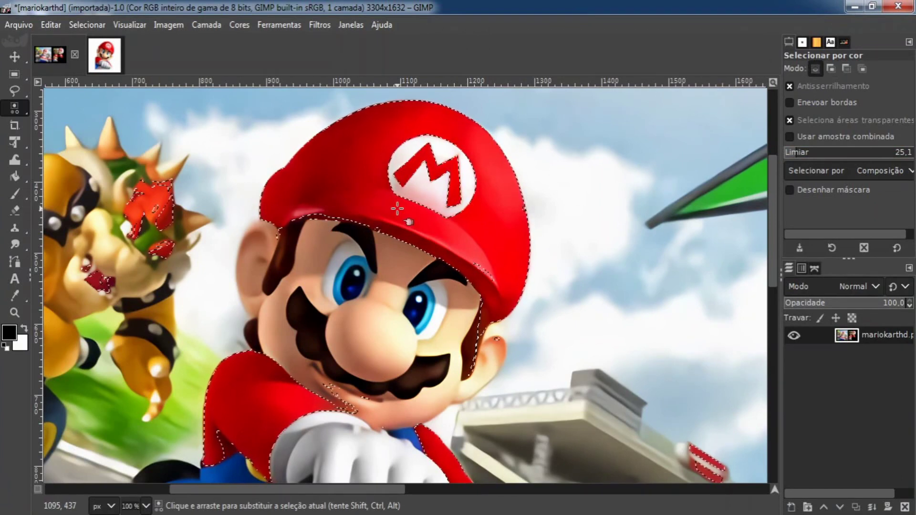
# Delete all selected red areas to transparency and inspect the cut edges around Mario's sleeve and glove.
pyautogui.press('Delete')
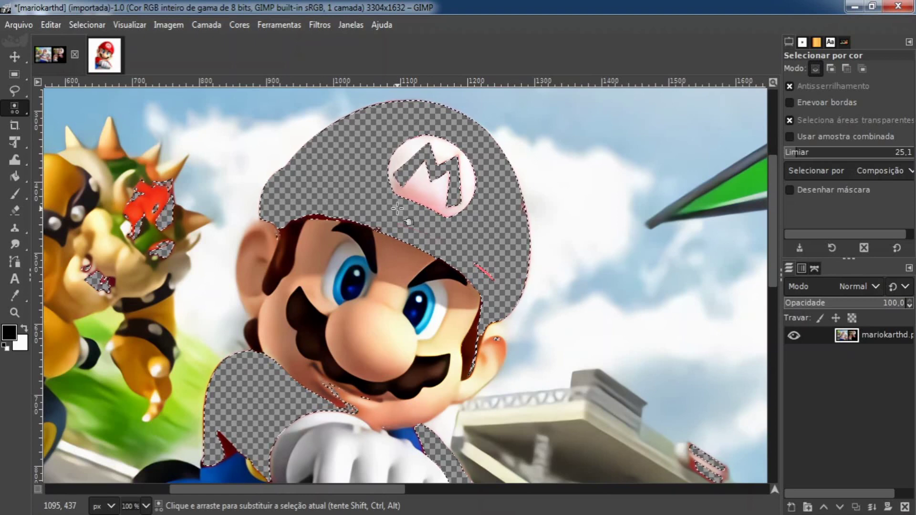
pyautogui.moveTo(267, 261); pyautogui.dragTo(314, 173)
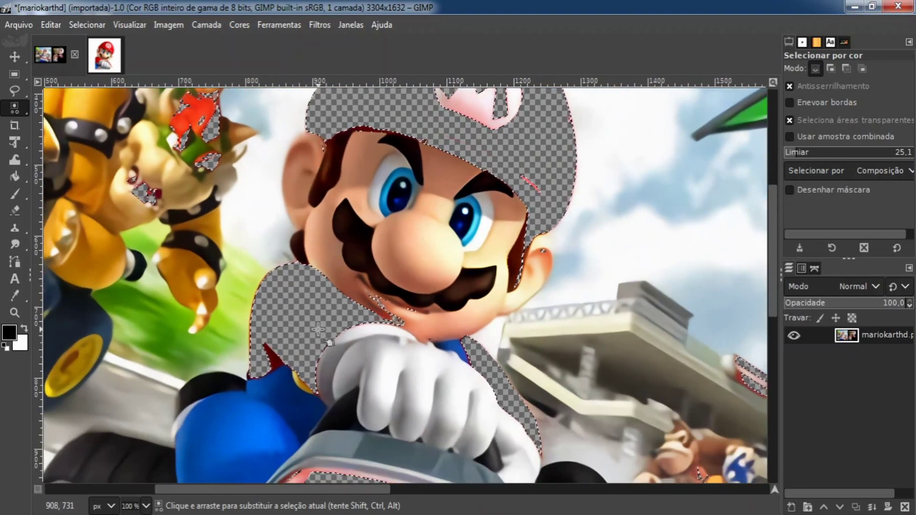
pyautogui.scroll(3, 286, 363)
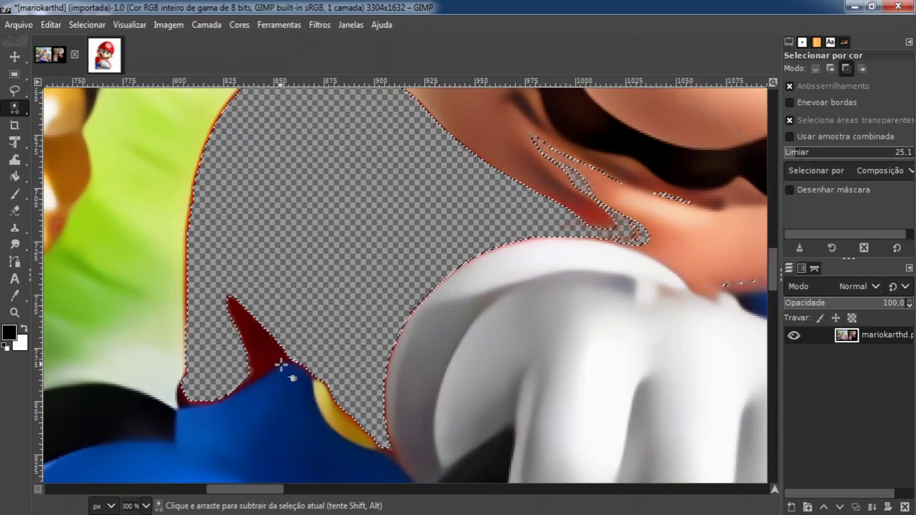
# Undo the deletion of the selected red areas around Mario's sleeve.
pyautogui.scroll(2, 282, 365)
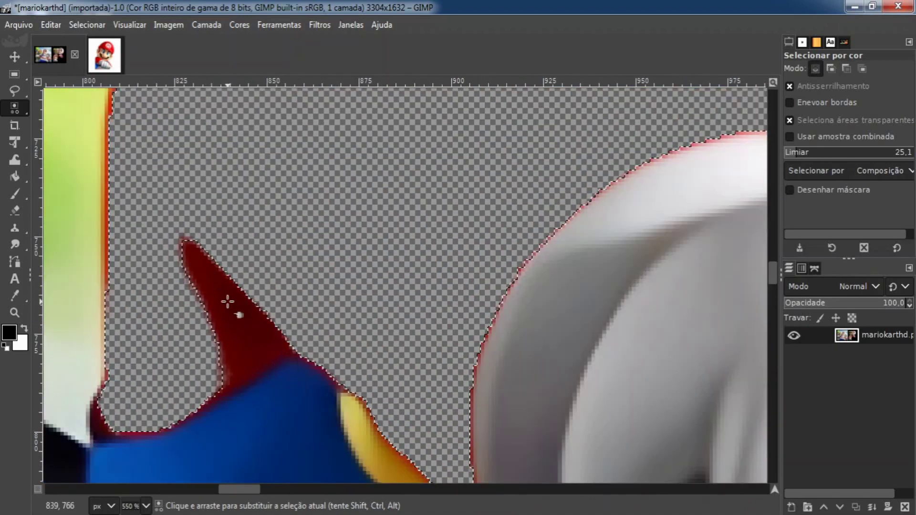
pyautogui.hotkey('ctrl', 'z')
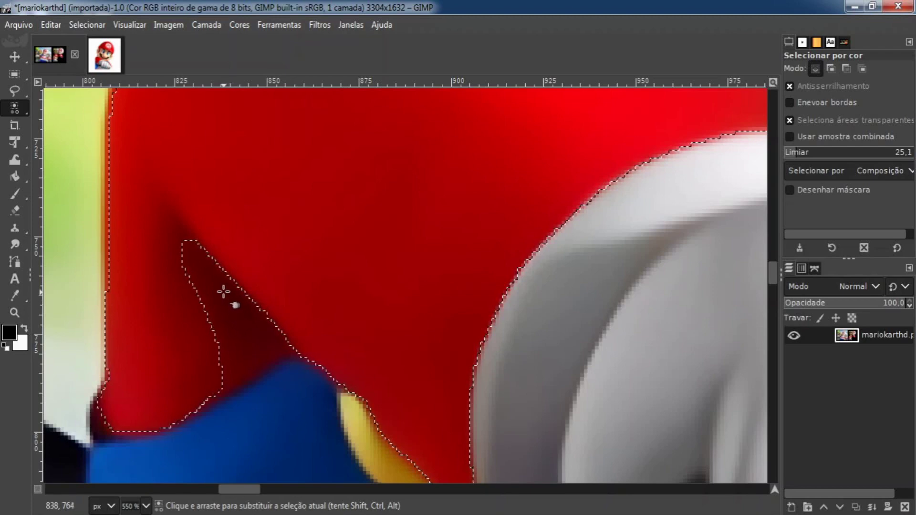
# Try adding the dark red shadow of Mario's sleeve to the color selection, test-delete the matching areas, and undo both the deletion and the addition.
pyautogui.keyDown('ctrl'); pyautogui.click(238, 312); pyautogui.keyUp('ctrl')
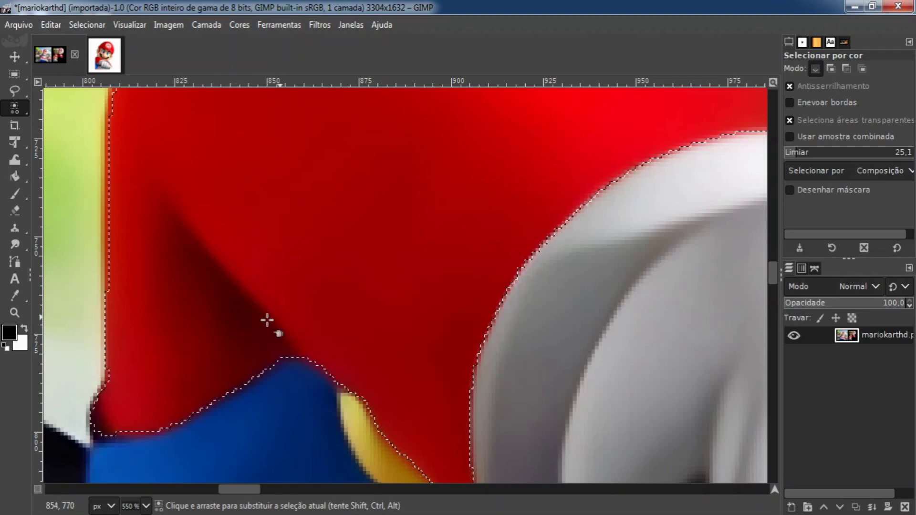
pyautogui.scroll(-4, 304, 298)
pyautogui.moveTo(440, 251); pyautogui.dragTo(358, 353)
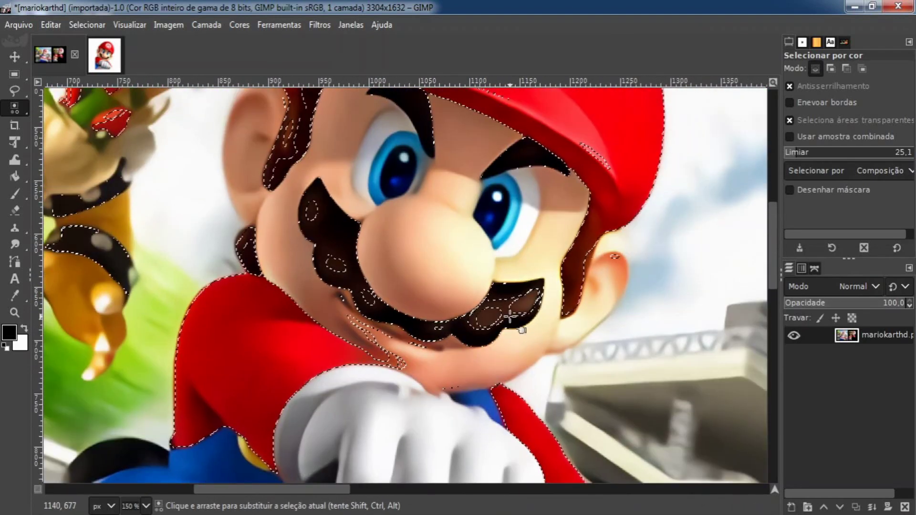
pyautogui.press('Delete')
pyautogui.scroll(2, 548, 284)
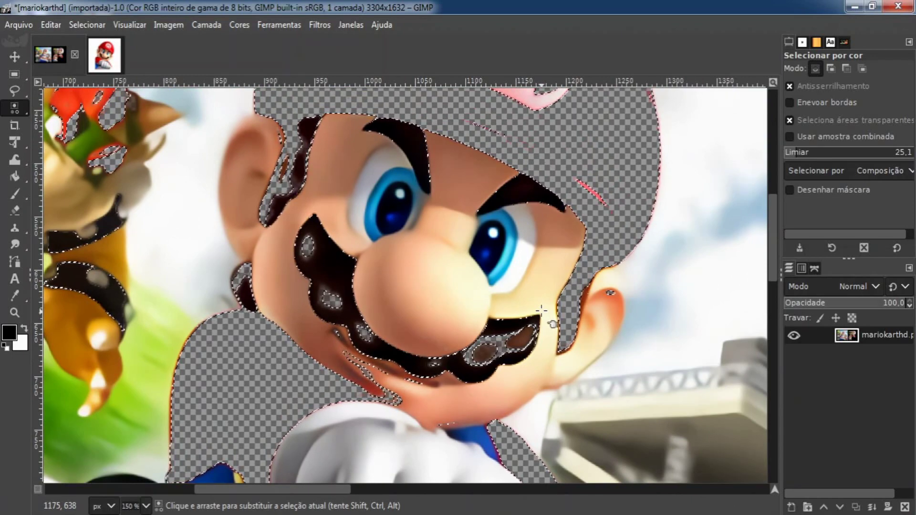
pyautogui.hotkey('ctrl', 'z')
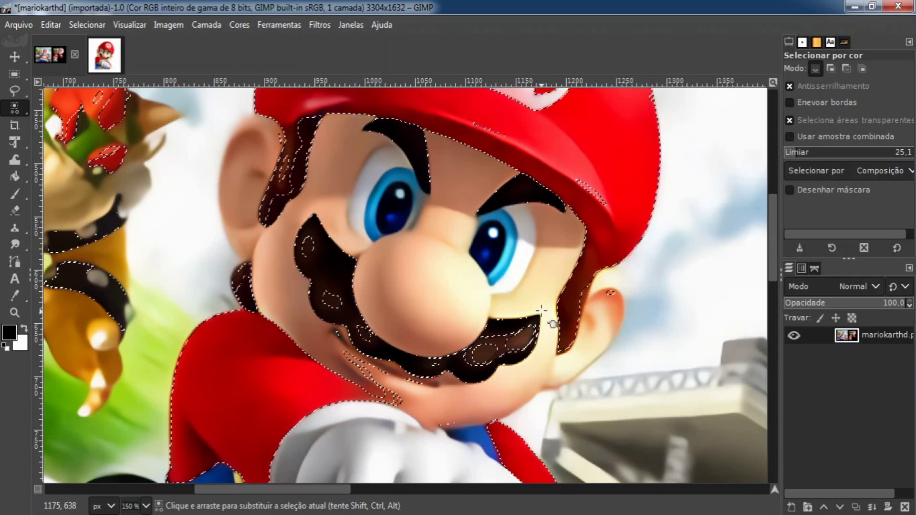
pyautogui.keyDown('ctrl'); pyautogui.click(542, 311); pyautogui.keyUp('ctrl')
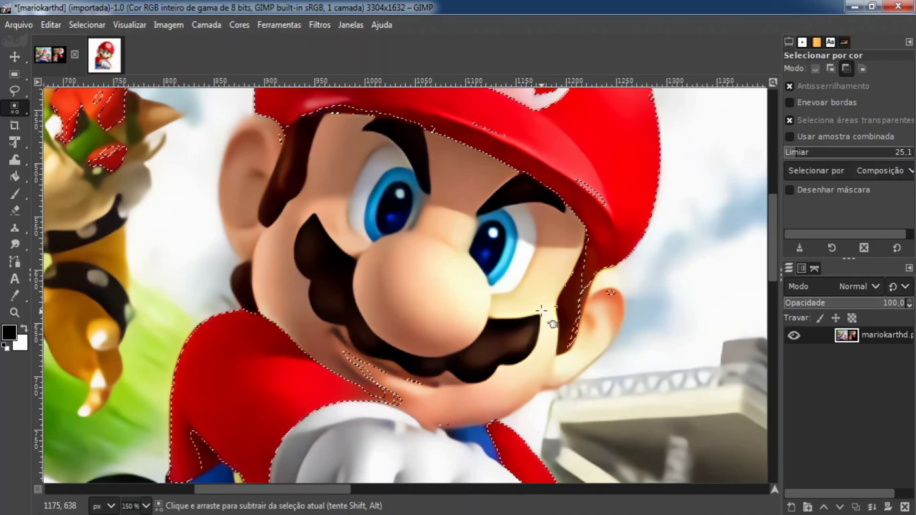
# Open the Hue-Saturation adjustment for the selected red areas and set the hue to 108.7.
pyautogui.scroll(-1, 538, 278)
pyautogui.moveTo(614, 211); pyautogui.dragTo(573, 249)
pyautogui.scroll(-1, 548, 270)
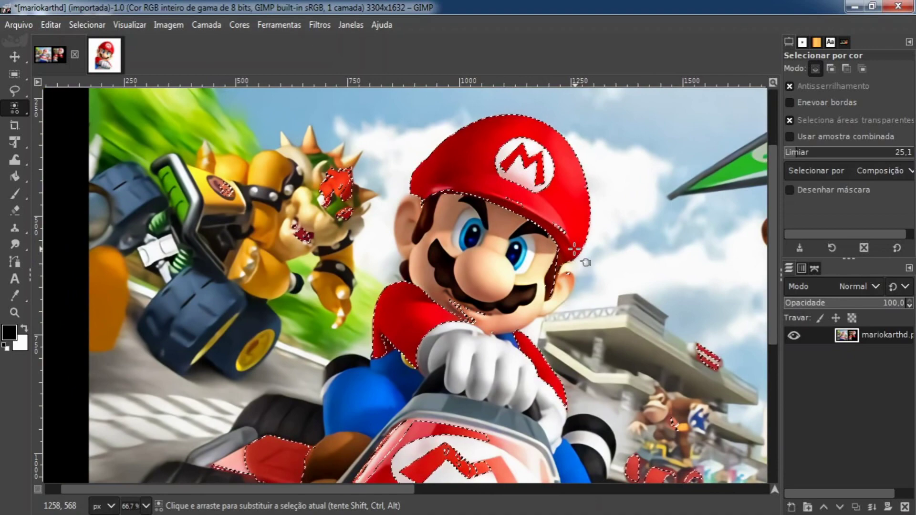
pyautogui.click(240, 26)
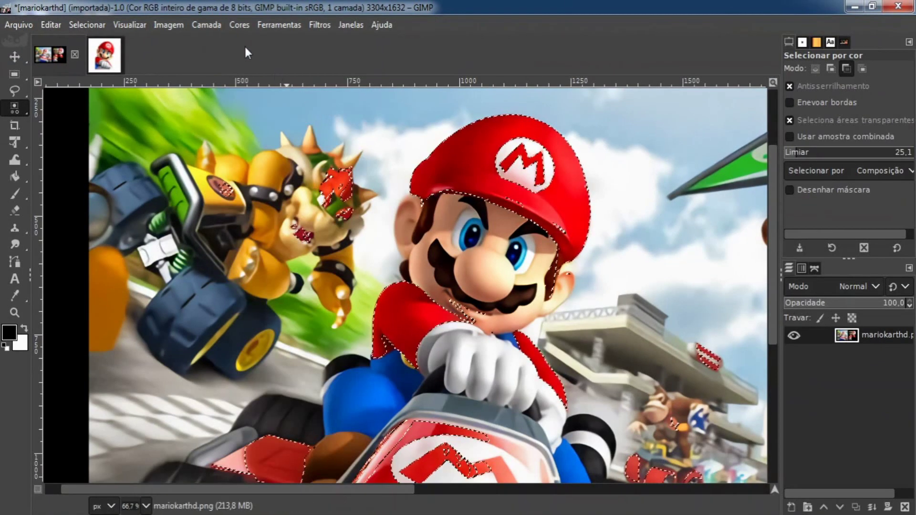
pyautogui.click(191, 102)
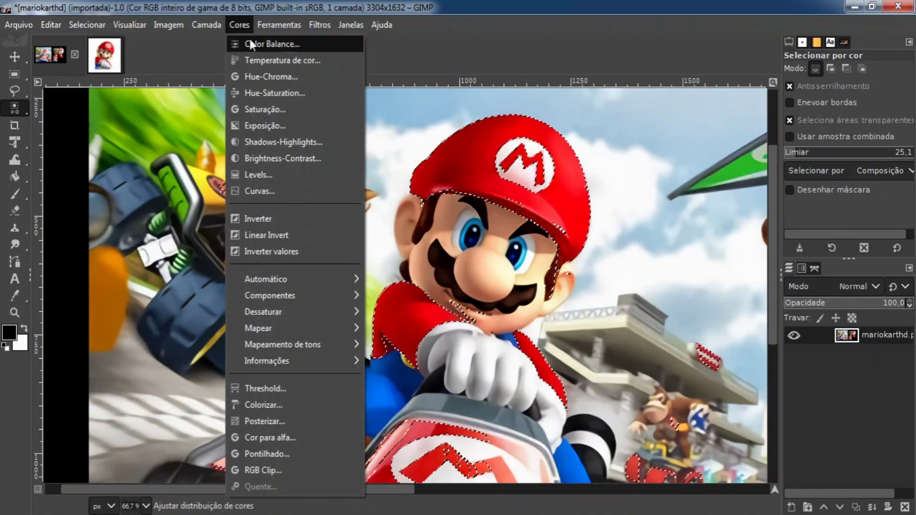
pyautogui.click(277, 93)
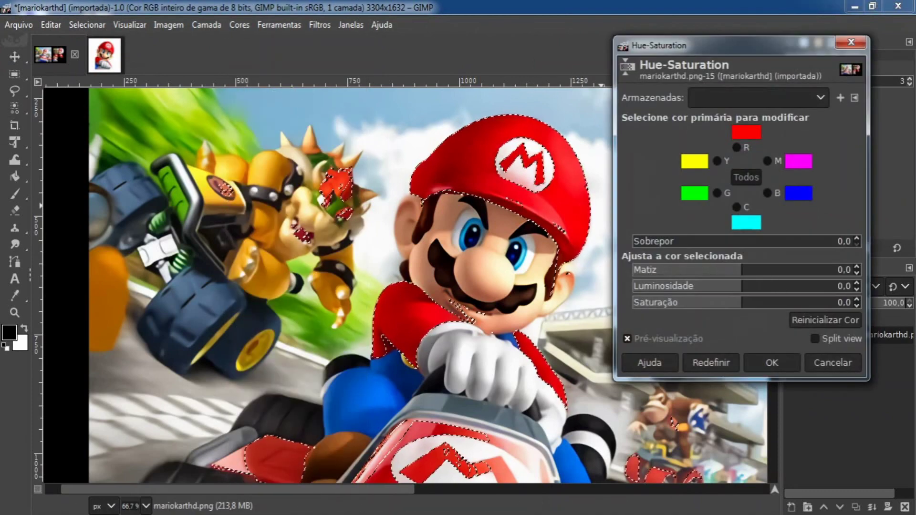
pyautogui.click(744, 273)
pyautogui.moveTo(744, 273); pyautogui.dragTo(808, 269)
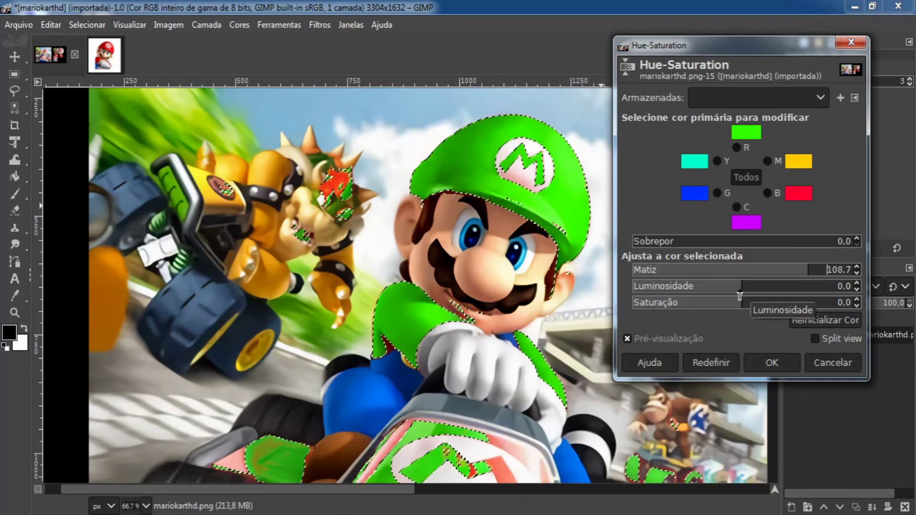
# Try darkening and desaturating the selected areas with lightness -46.3, saturation -100 and then lightness -100.
pyautogui.moveTo(740, 292); pyautogui.dragTo(691, 291)
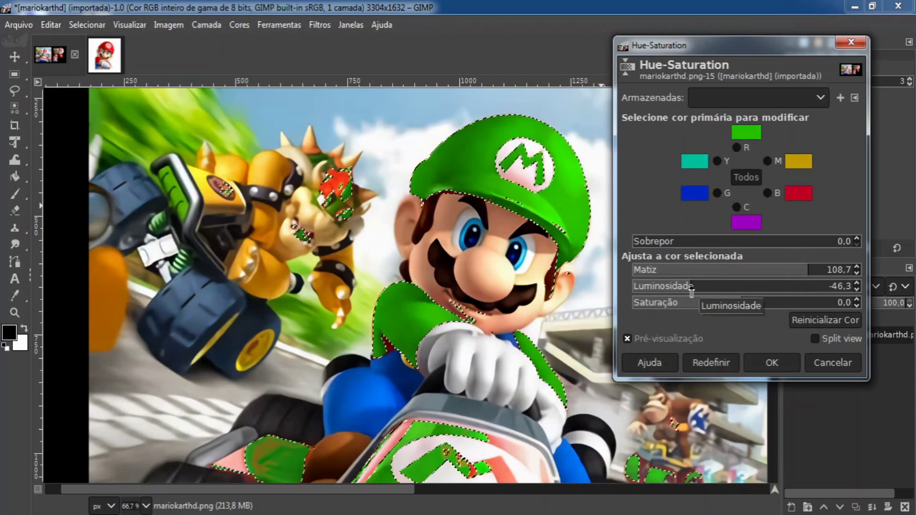
pyautogui.click(739, 305)
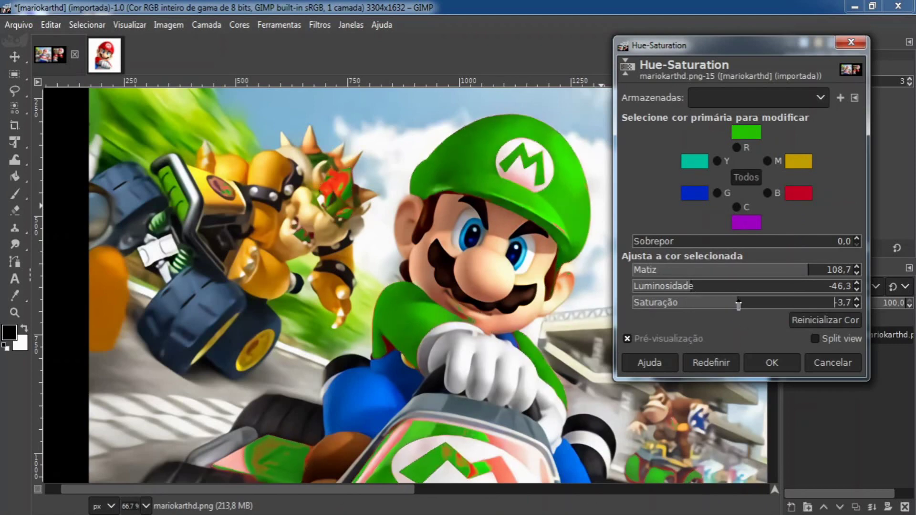
pyautogui.moveTo(739, 305); pyautogui.dragTo(534, 299)
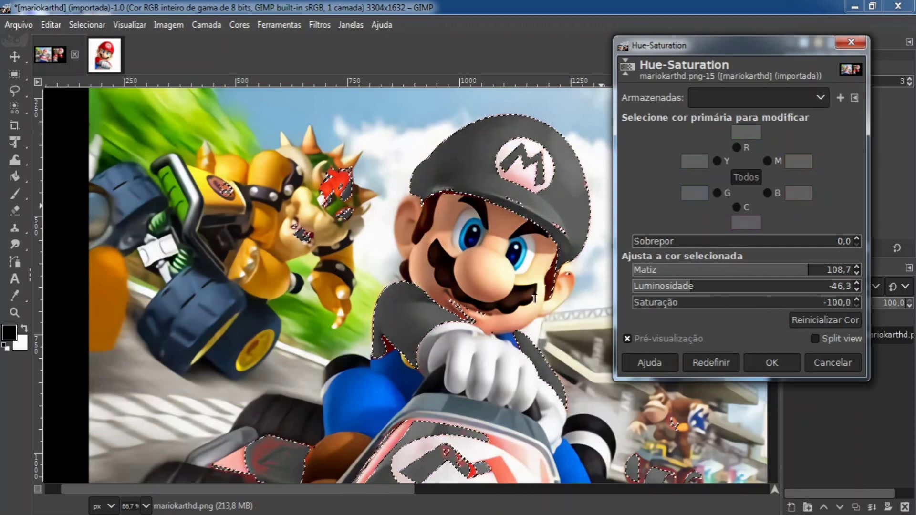
pyautogui.moveTo(691, 286); pyautogui.dragTo(586, 283)
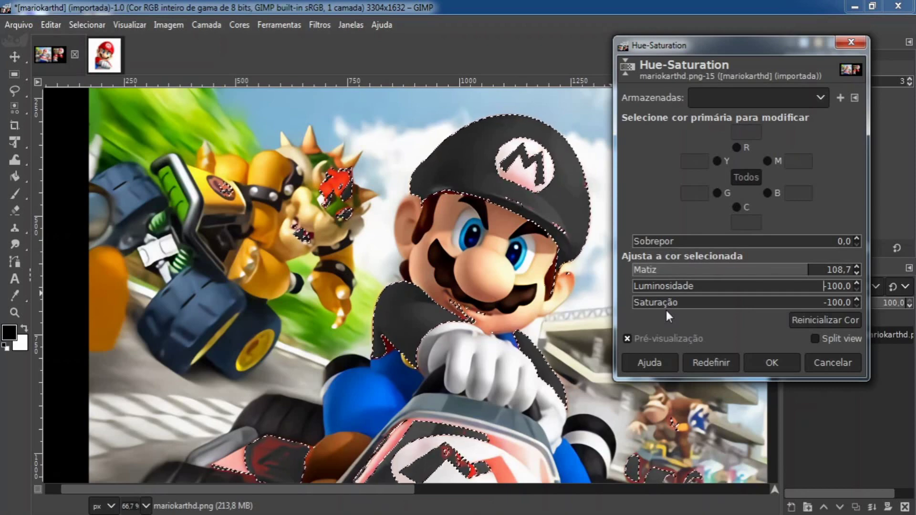
# Set lightness to -29.3, saturation to 20.1 and hue to -132.8, and apply the Hue-Saturation adjustment.
pyautogui.click(711, 289)
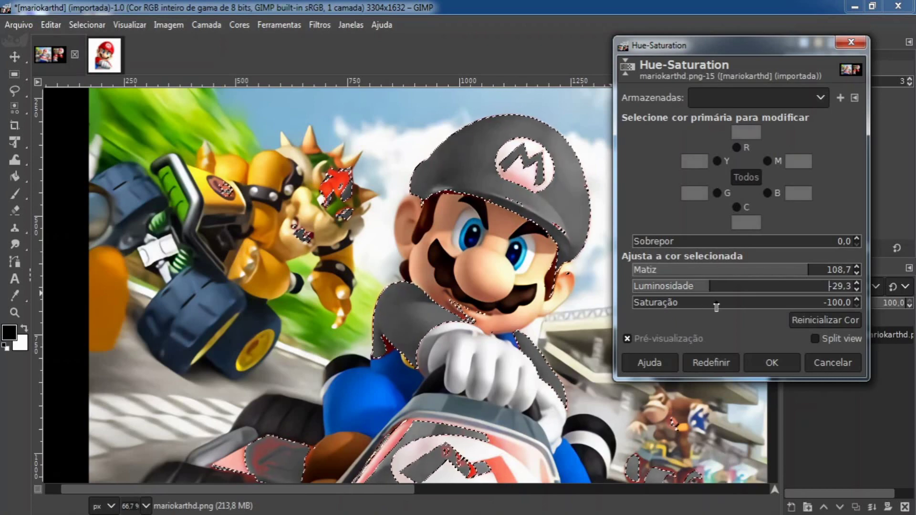
pyautogui.moveTo(713, 301); pyautogui.dragTo(764, 303)
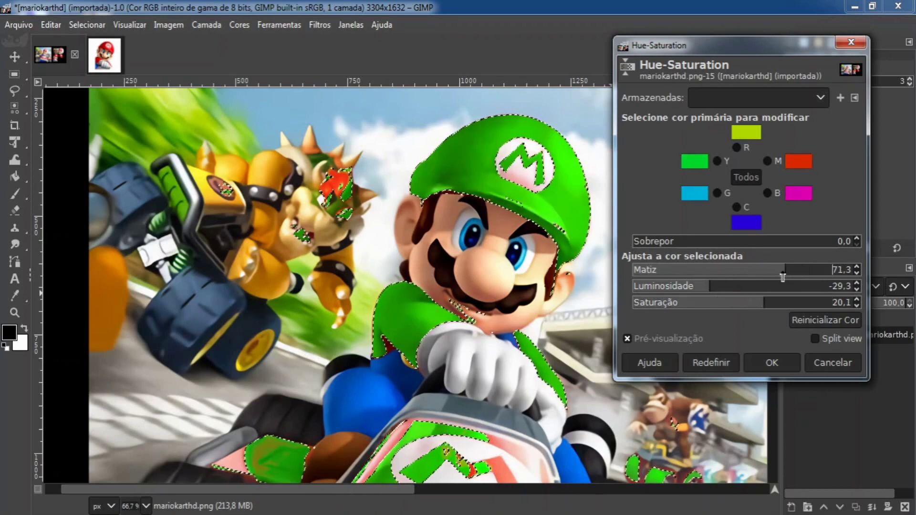
pyautogui.moveTo(765, 271); pyautogui.dragTo(661, 277)
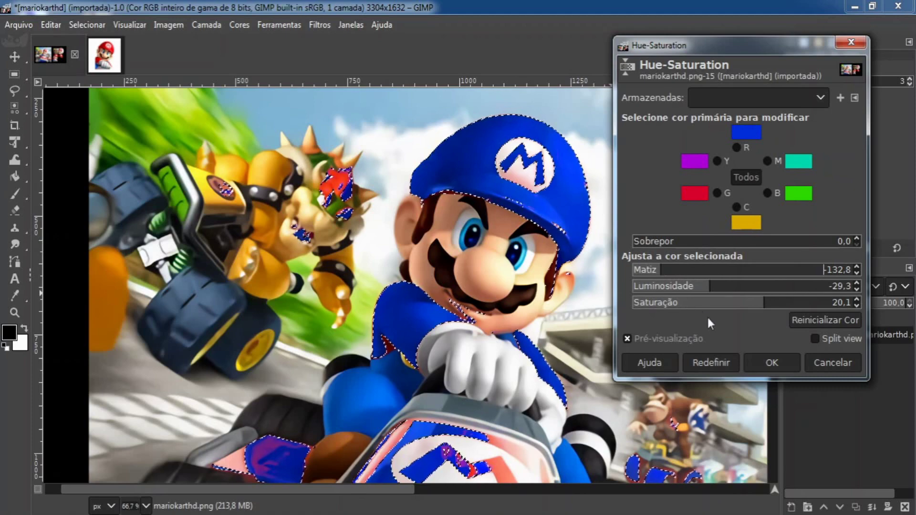
pyautogui.click(757, 362)
# Switch to the Rectangle Select tool, clear the color selection and check the recolored areas across the whole image.
pyautogui.keyDown('ctrl'); pyautogui.scroll(-1, 501, 298); pyautogui.keyUp('ctrl')
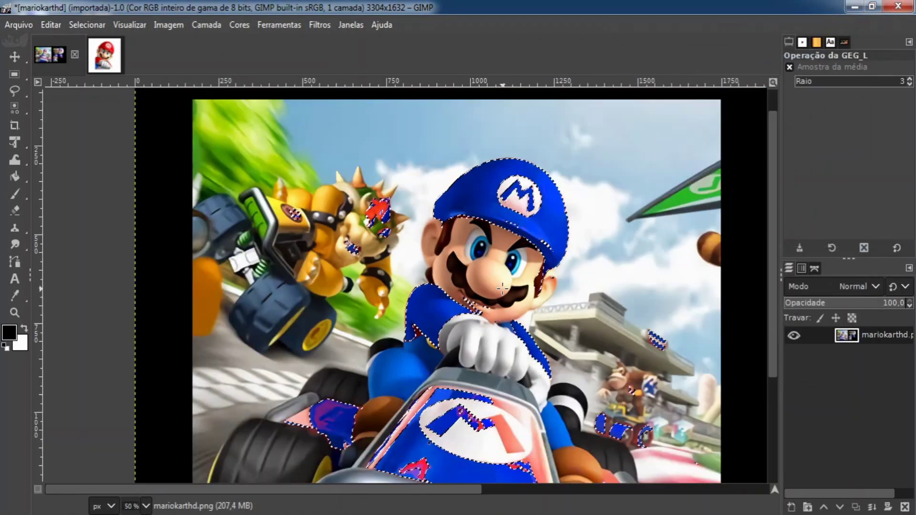
pyautogui.keyDown('ctrl'); pyautogui.scroll(-2, 446, 274); pyautogui.keyUp('ctrl')
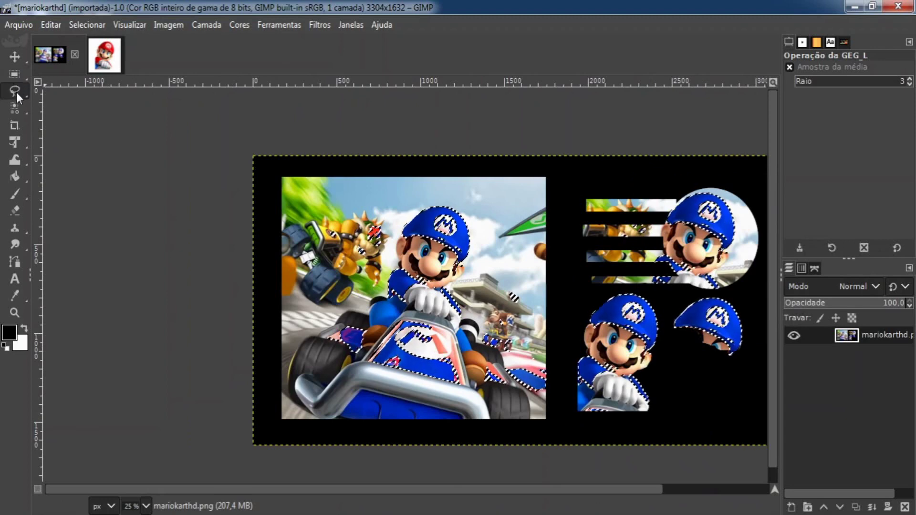
pyautogui.click(14, 75)
pyautogui.click(175, 143)
pyautogui.keyDown('ctrl'); pyautogui.scroll(1, 384, 209); pyautogui.keyUp('ctrl')
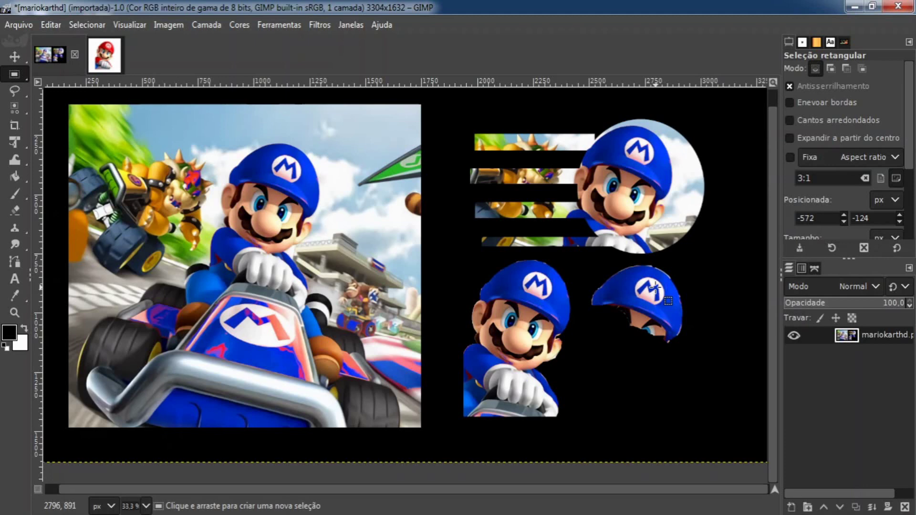
# Choose the Select by Color tool and examine the iris, pupil and surrounding colors of the woman's eyes in olhos1.jpg up close.
pyautogui.click(19, 112)
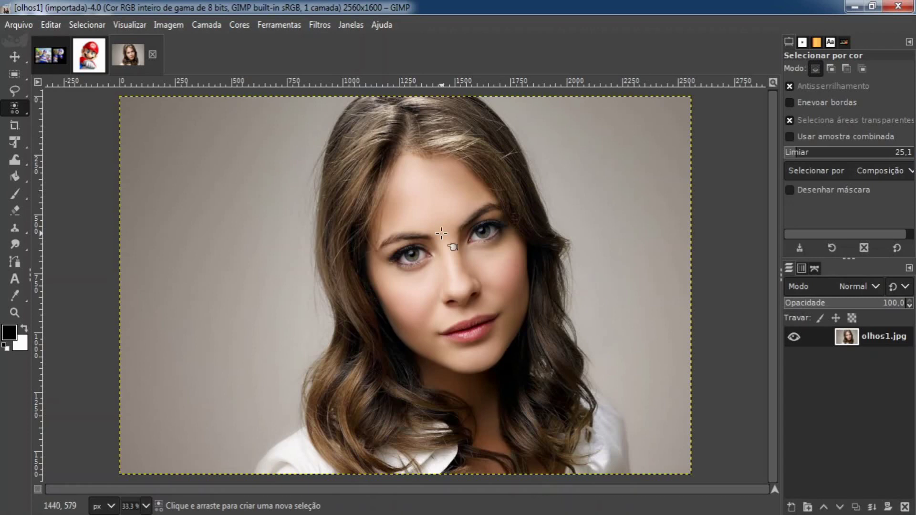
pyautogui.scroll(2, 439, 257)
pyautogui.scroll(1, 439, 256)
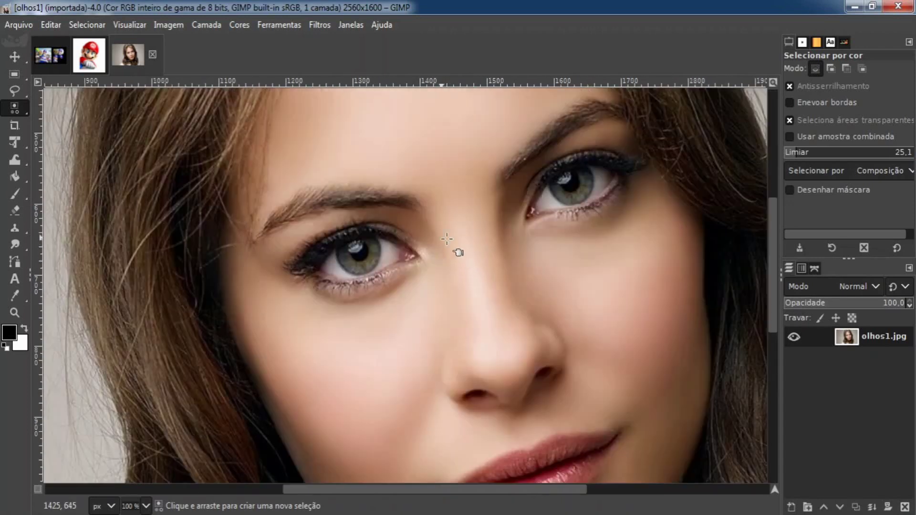
pyautogui.scroll(1, 363, 254)
pyautogui.scroll(3, 357, 253)
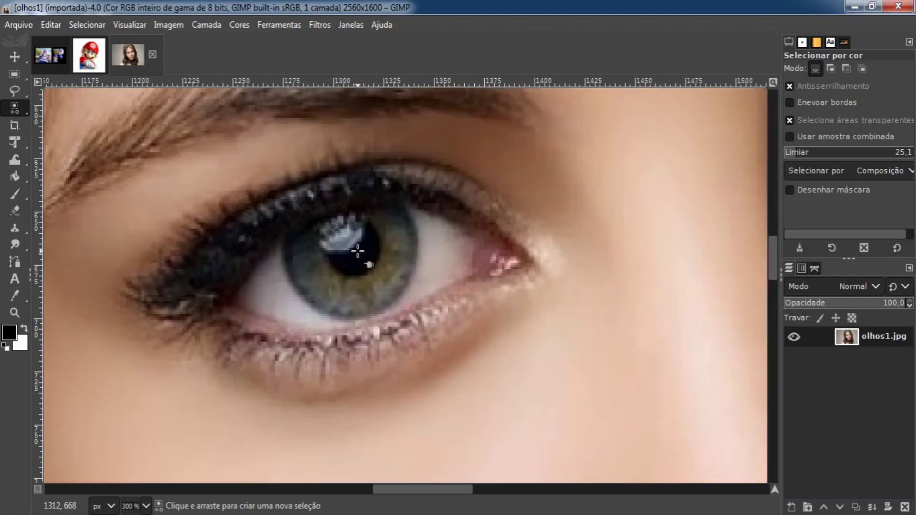
pyautogui.scroll(-2, 358, 250)
pyautogui.scroll(-2, 357, 250)
pyautogui.scroll(-2, 507, 249)
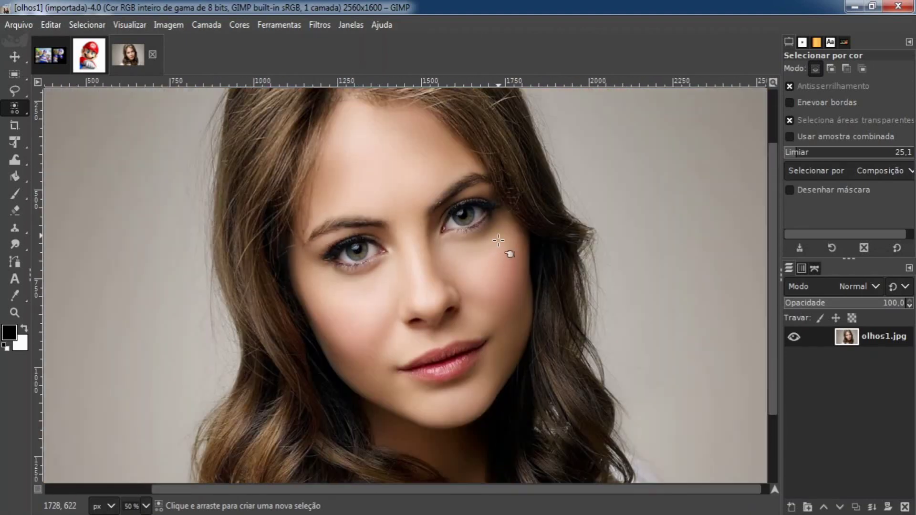
pyautogui.scroll(1, 491, 204)
pyautogui.scroll(2, 460, 220)
pyautogui.scroll(-2, 450, 237)
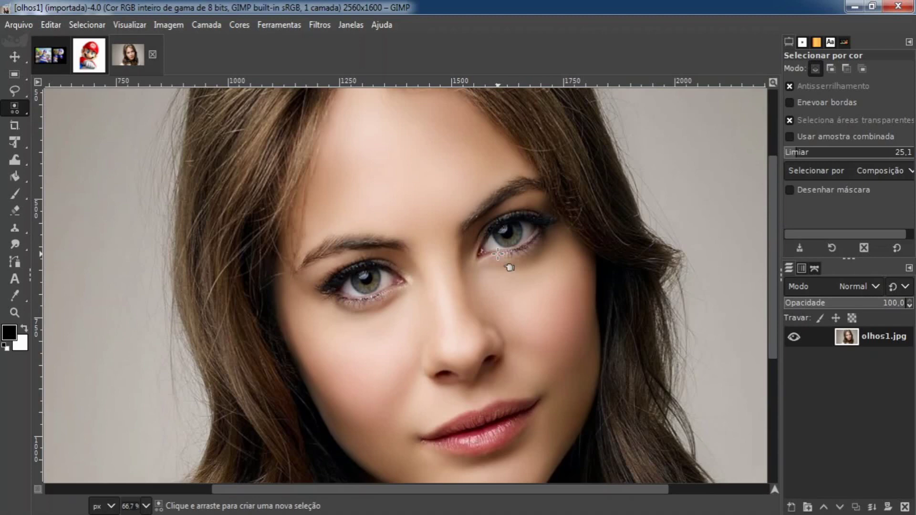
pyautogui.scroll(3, 498, 254)
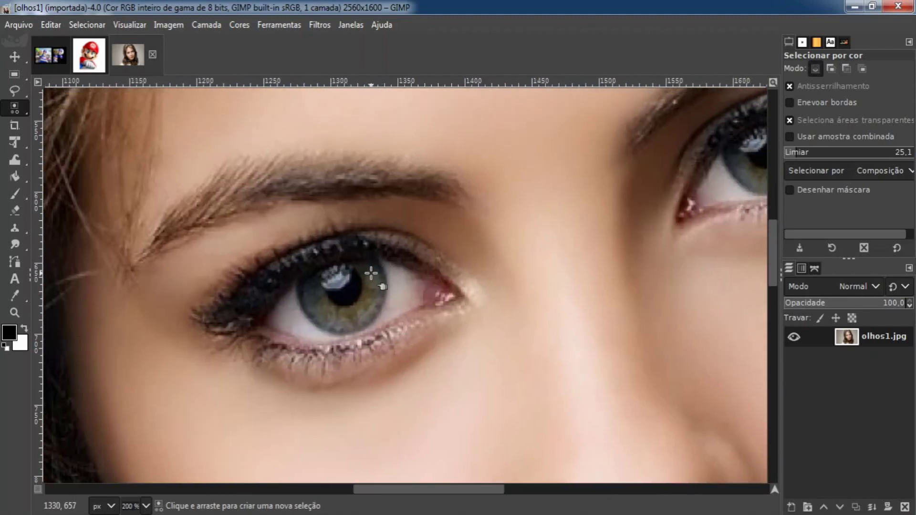
pyautogui.press('ctrl')
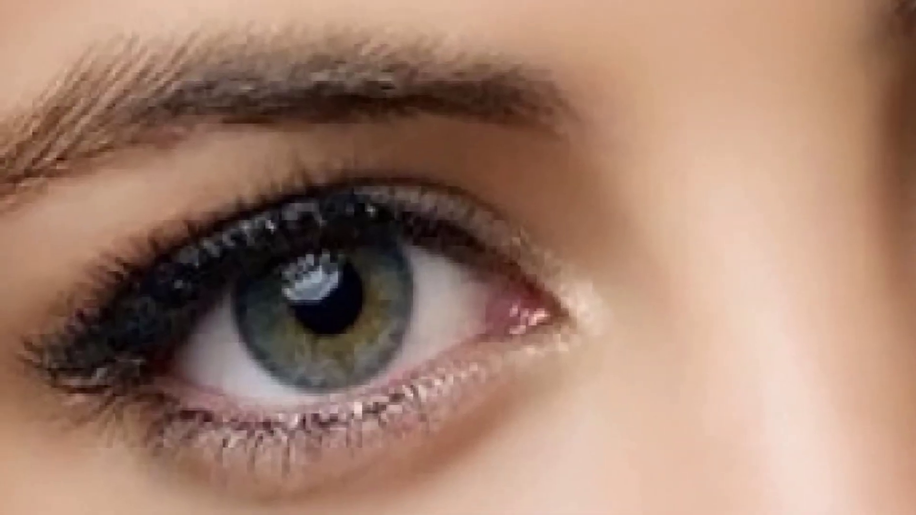
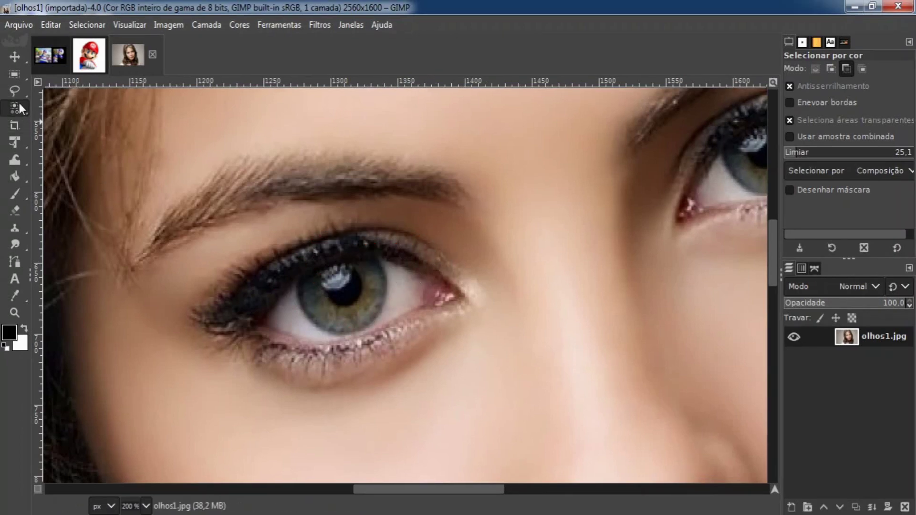
# With the Ellipse Select tool expanding from the center, draw a circular selection about 69 px wide around the iris of the woman's left-hand eye.
pyautogui.click(18, 93)
pyautogui.moveTo(14, 75)
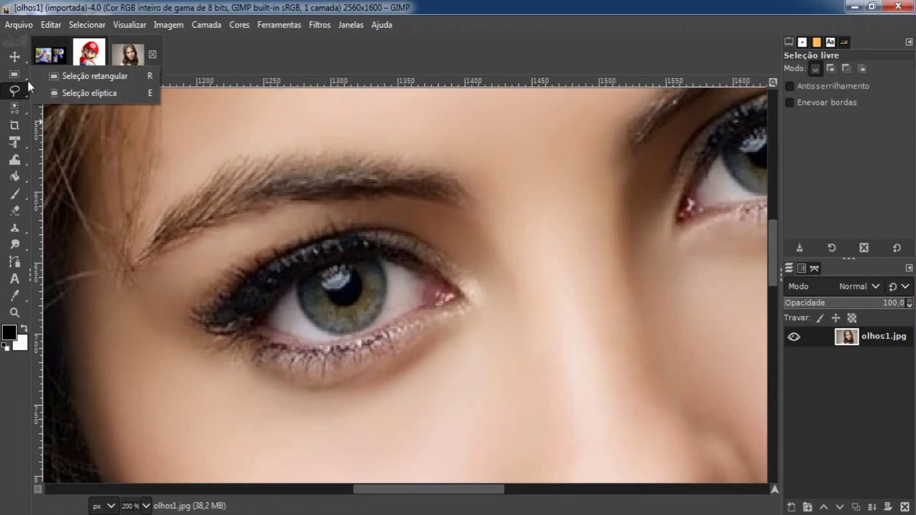
pyautogui.click(62, 94)
pyautogui.scroll(1, 327, 298)
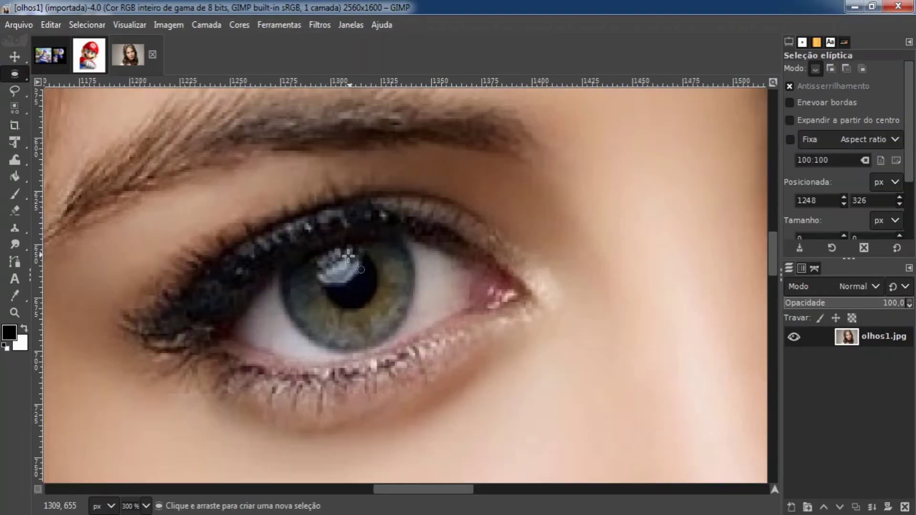
pyautogui.moveTo(349, 256); pyautogui.dragTo(354, 299)
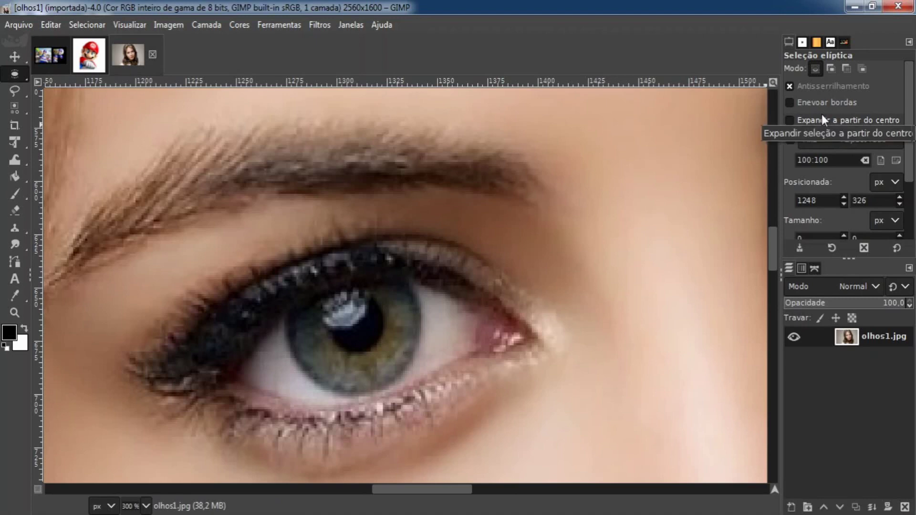
pyautogui.click(790, 121)
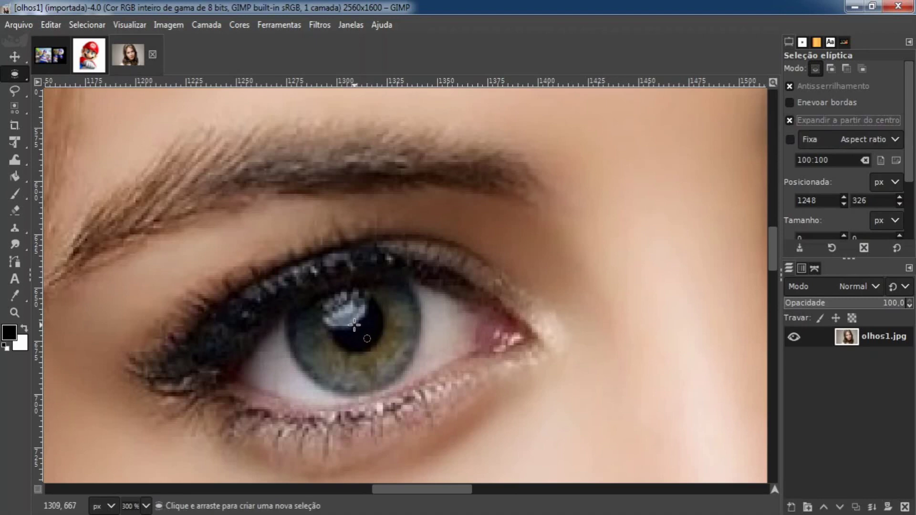
pyautogui.moveTo(354, 325); pyautogui.dragTo(423, 394)
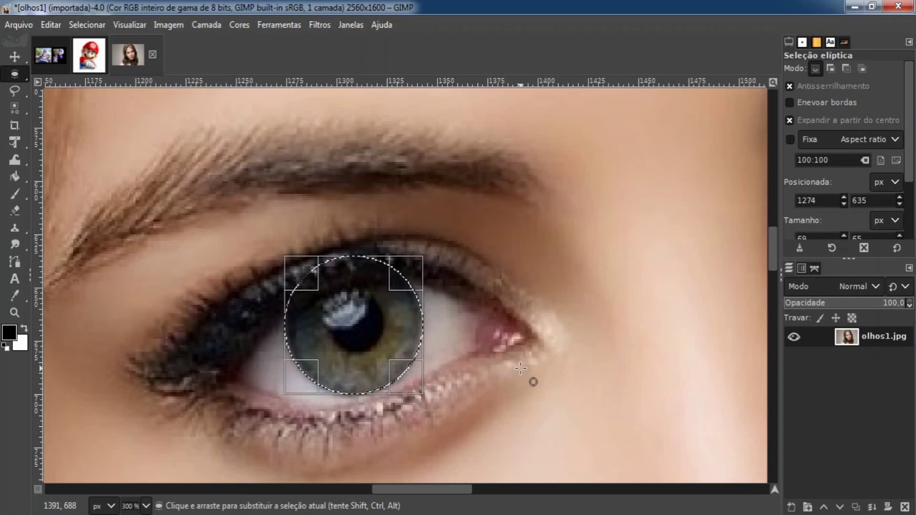
# Clear the area inside the circular iris selection as a test and undo the deletion.
pyautogui.press('Delete')
pyautogui.hotkey('ctrl', 'z')
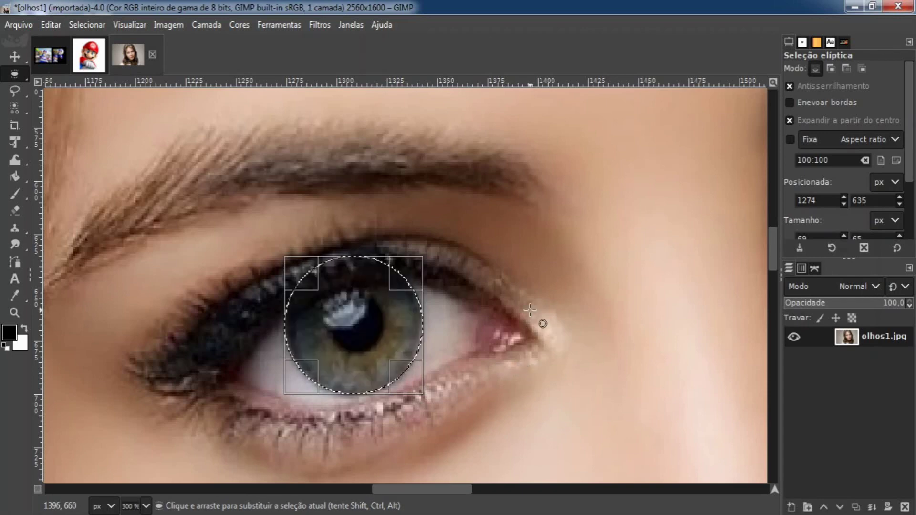
# Add an ellipse about 73 by 66 px, drawn from the pupil's center around the right-hand eye's iris, to the existing selection.
pyautogui.scroll(-2, 544, 321)
pyautogui.moveTo(551, 289); pyautogui.dragTo(251, 356)
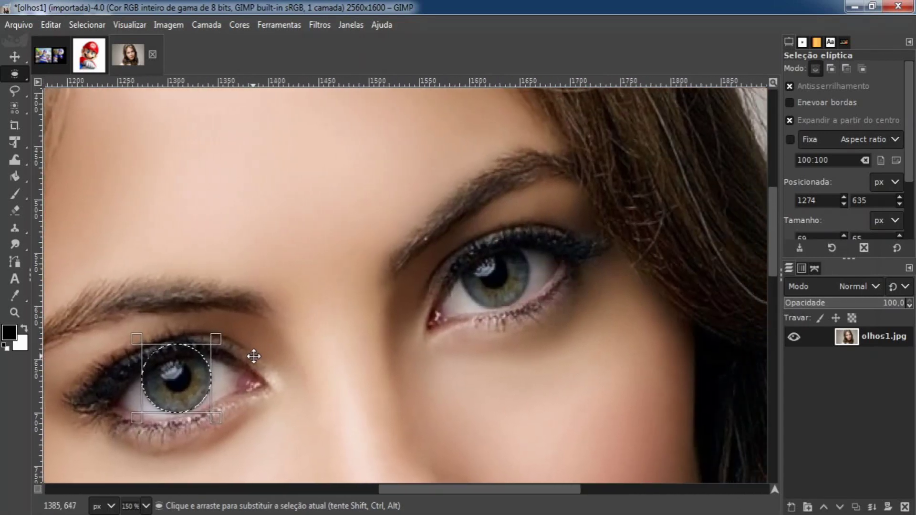
pyautogui.press('ctrl')
pyautogui.keyDown('ctrl'); pyautogui.scroll(3, 502, 276); pyautogui.keyUp('ctrl')
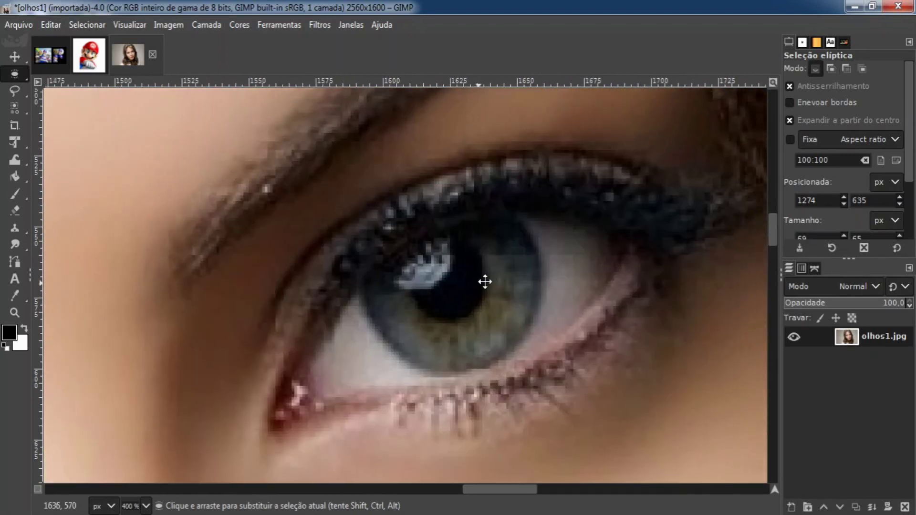
pyautogui.moveTo(485, 281); pyautogui.dragTo(461, 288)
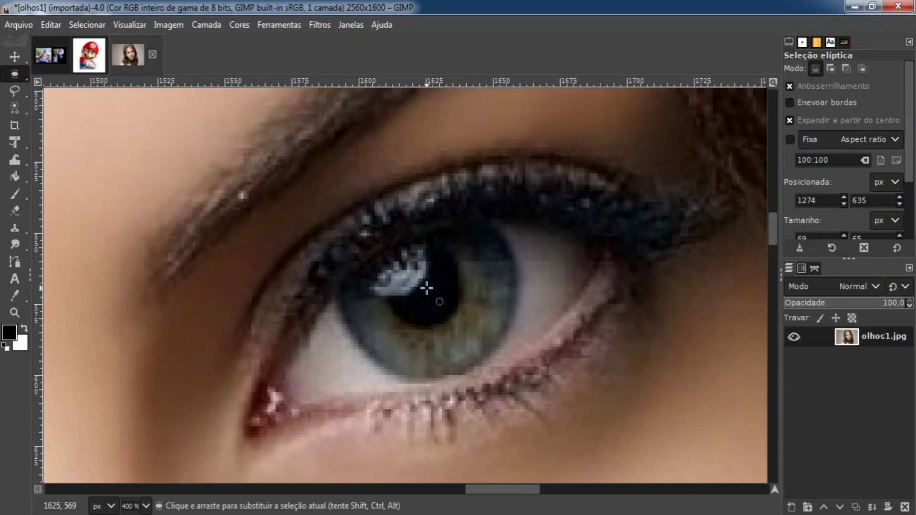
pyautogui.press('shift')
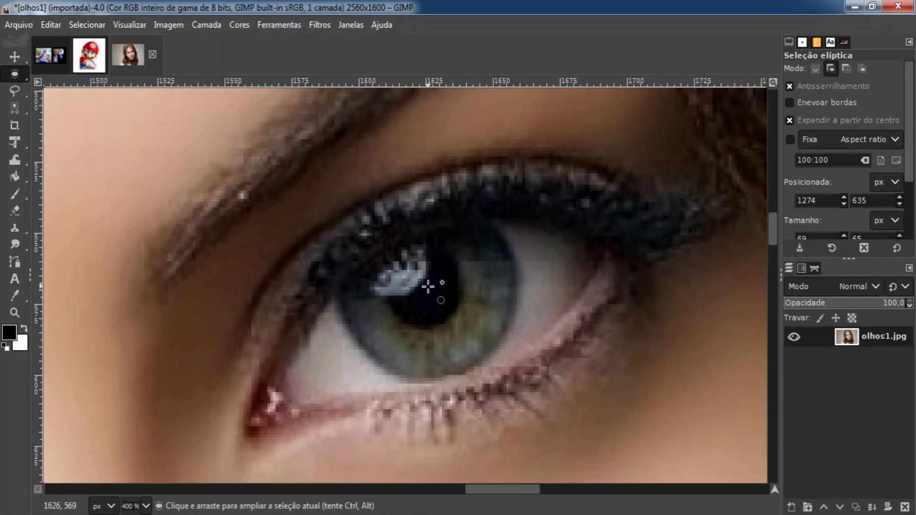
pyautogui.moveTo(428, 285); pyautogui.dragTo(525, 381)
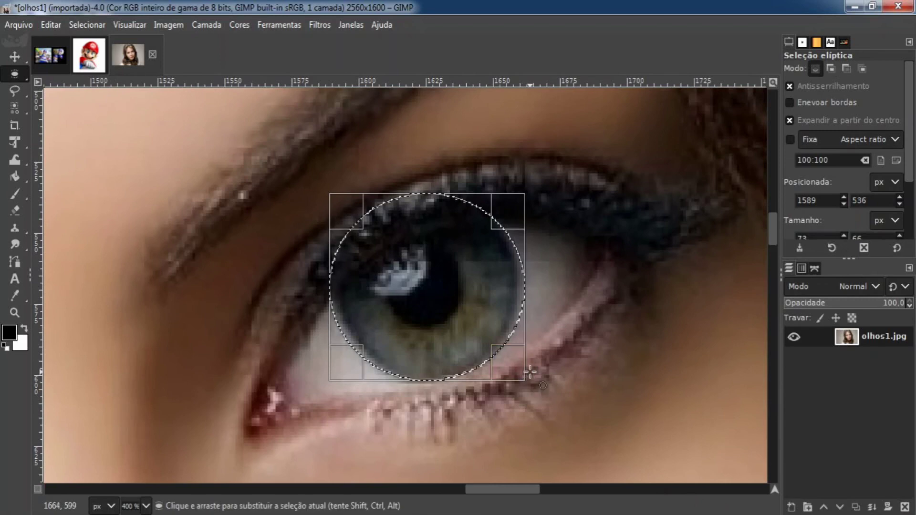
# Clear both circular iris selections to white as a test and undo the deletion.
pyautogui.press('ctrl')
pyautogui.scroll(-4, 526, 377)
pyautogui.scroll(-4, 549, 368)
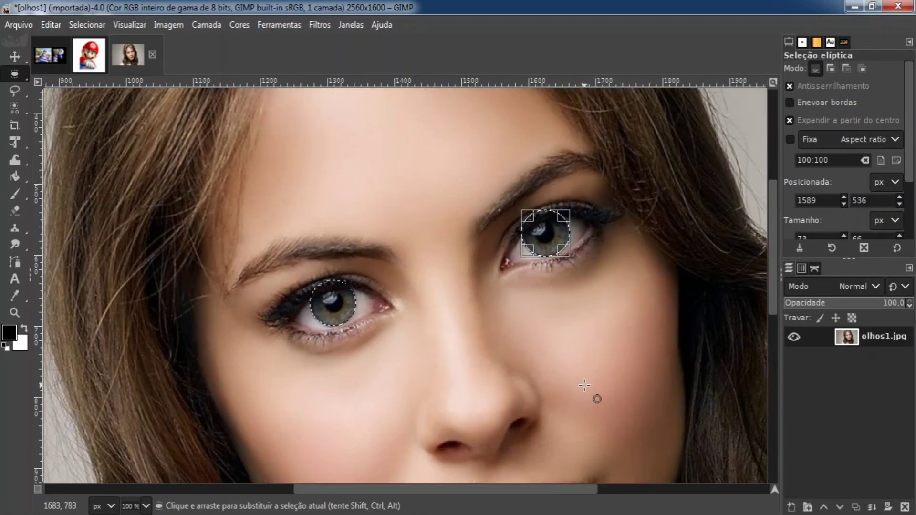
pyautogui.press('Delete')
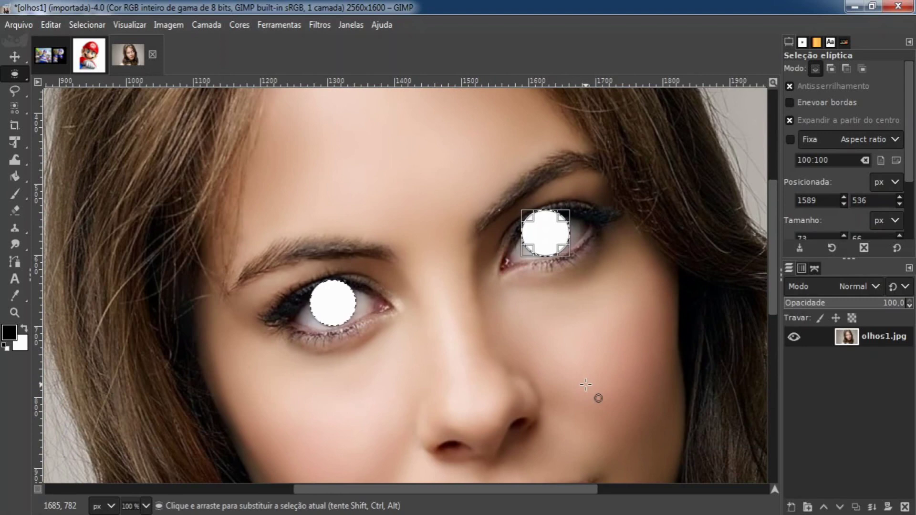
pyautogui.press('ctrl')
pyautogui.hotkey('ctrl', 'z')
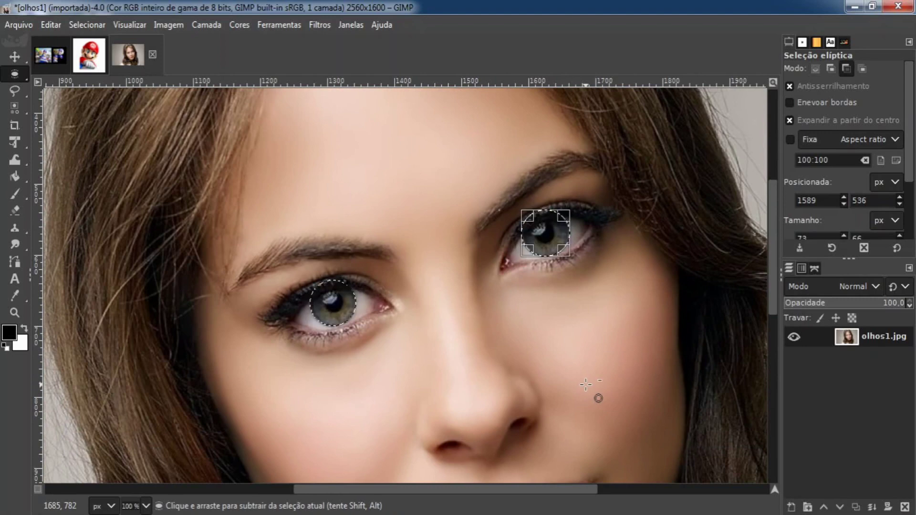
# With the Free Select tool, subtract the upper eyelid and lash area from the left-hand eye's circular selection using a polygonal outline.
pyautogui.click(15, 94)
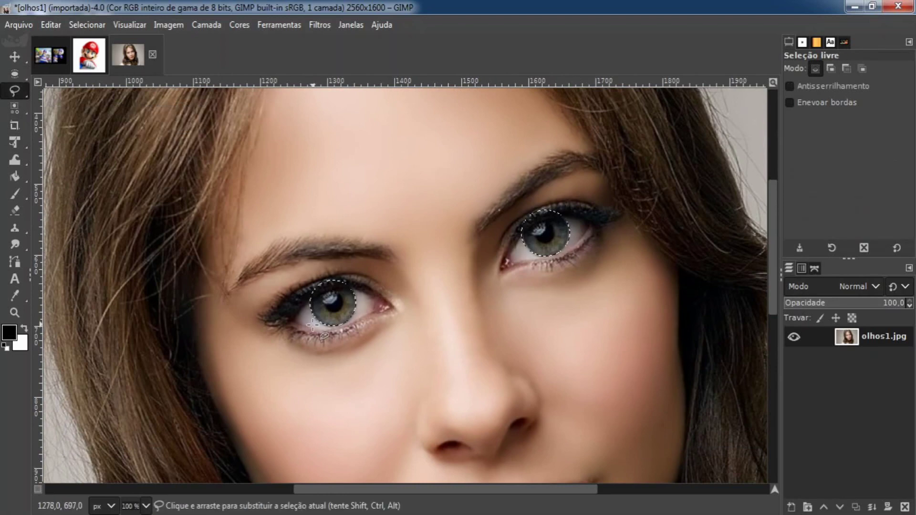
pyautogui.press('ctrl')
pyautogui.scroll(2, 341, 307)
pyautogui.scroll(1, 341, 307)
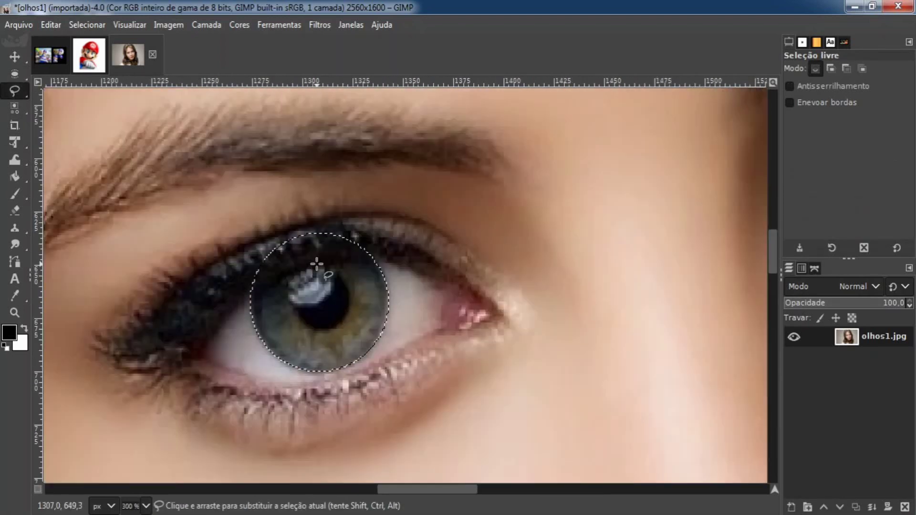
pyautogui.click(251, 222)
pyautogui.click(228, 328)
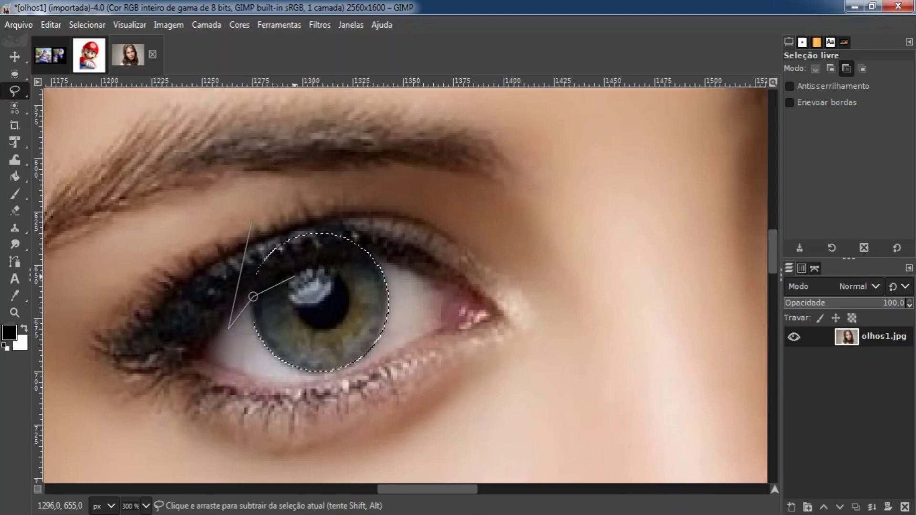
pyautogui.click(324, 264)
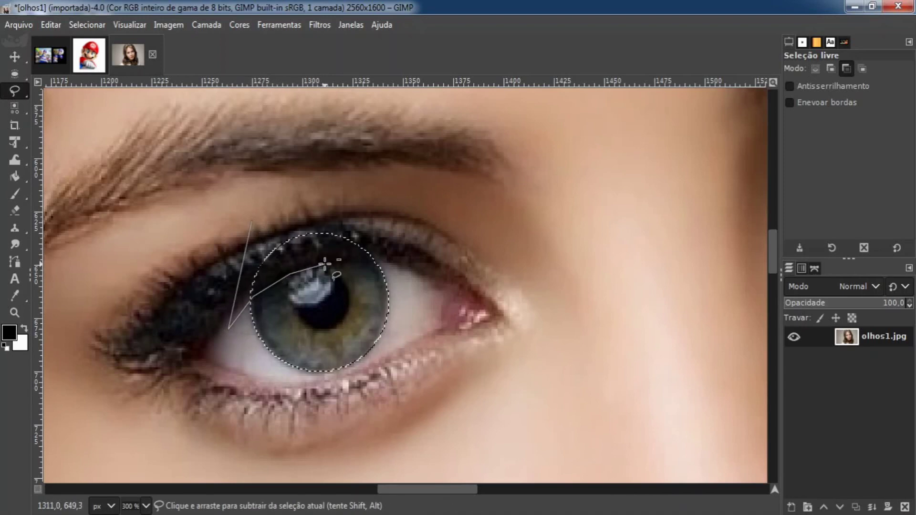
pyautogui.click(351, 262)
pyautogui.click(385, 264)
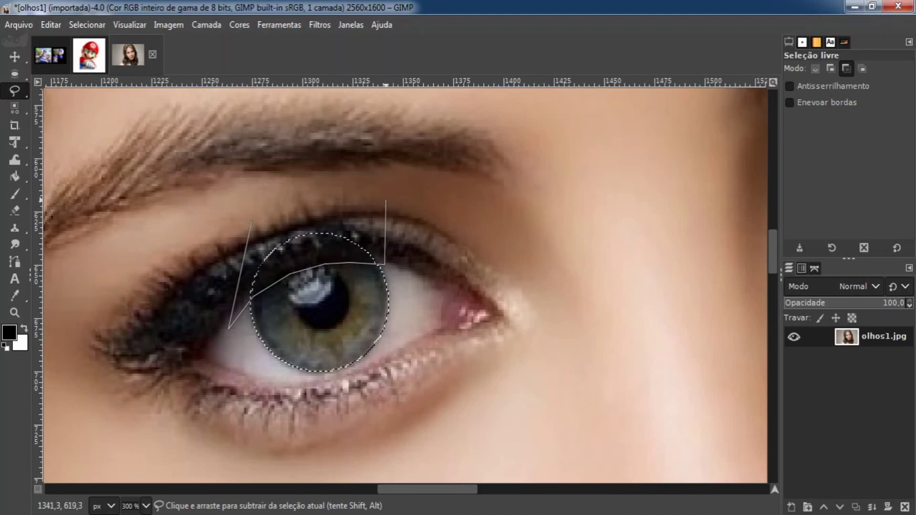
pyautogui.click(386, 200)
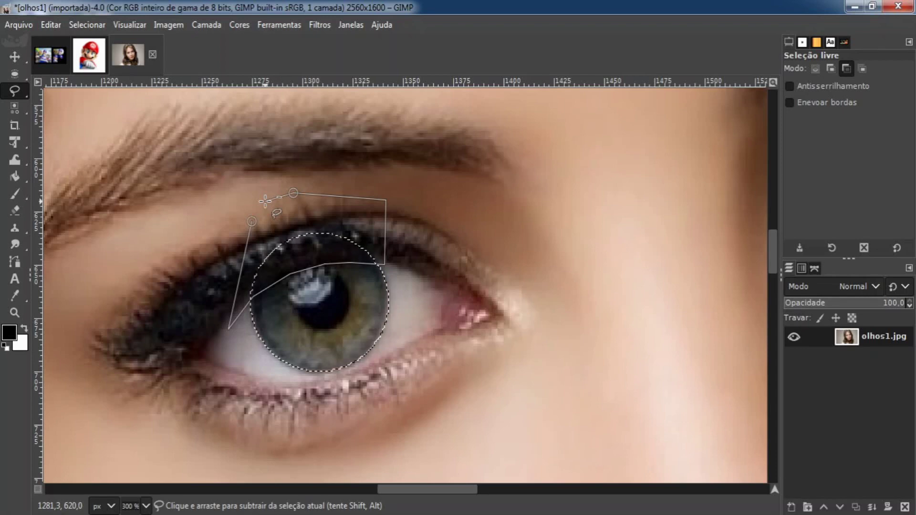
pyautogui.press('Return')
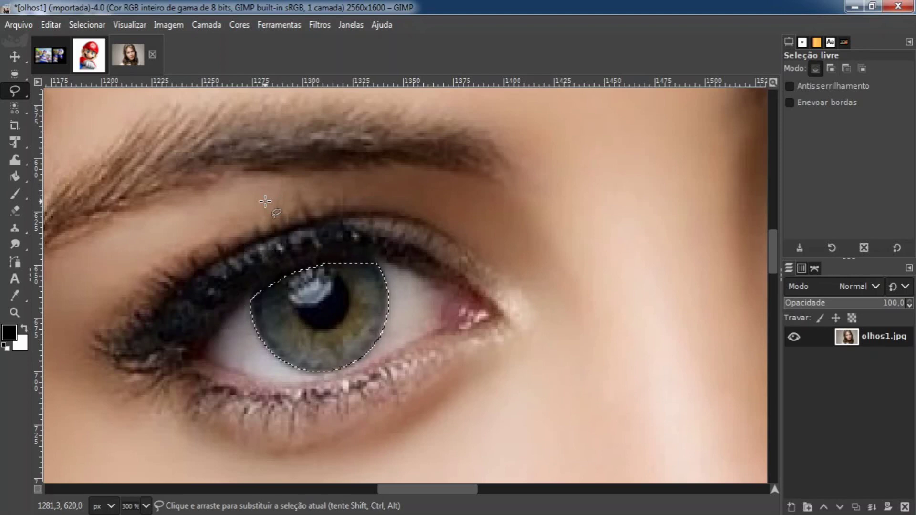
# Clear the trimmed left-hand iris and the circular right-hand selection to white as a test, and undo it.
pyautogui.scroll(-2, 316, 248)
pyautogui.moveTo(433, 250); pyautogui.dragTo(286, 362)
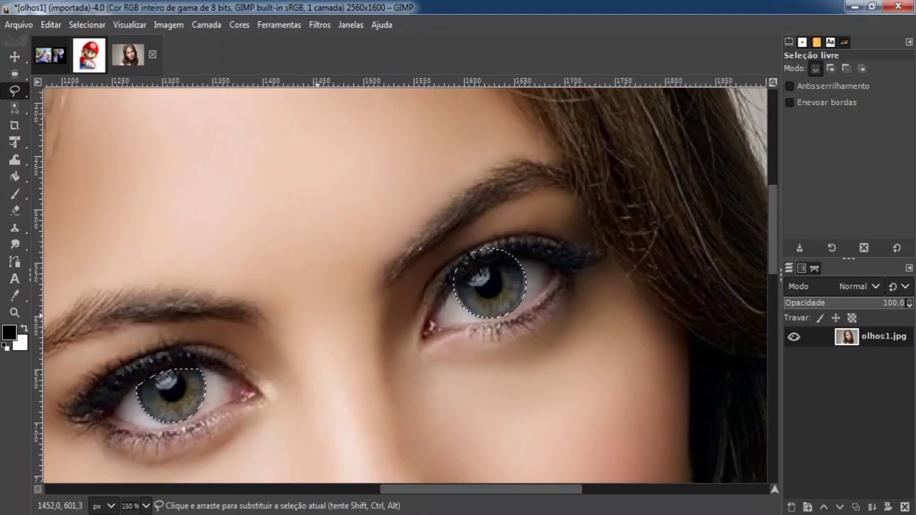
pyautogui.moveTo(312, 319); pyautogui.dragTo(338, 253)
pyautogui.hotkey('ctrl', '.')
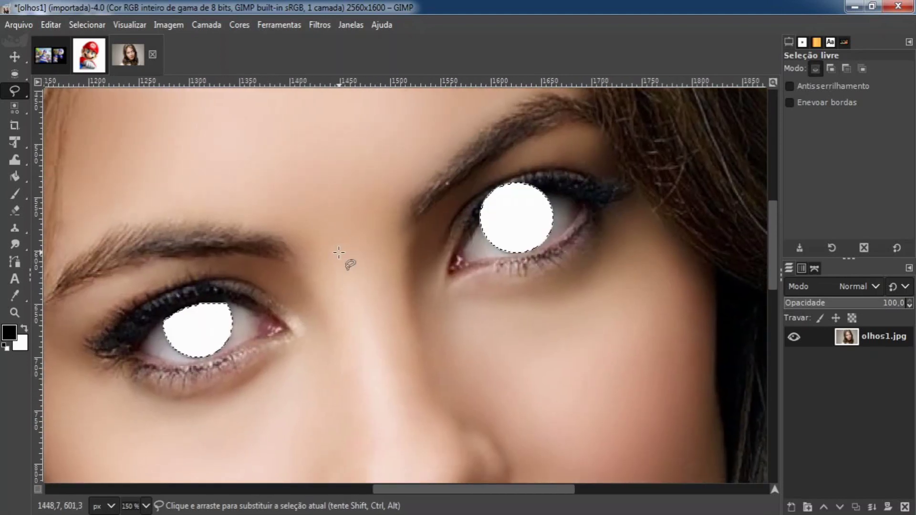
pyautogui.hotkey('ctrl', 'z')
# Subtract the upper eyelid and lash area from the right-hand eye's circular selection with a polygonal free selection following the lid's edge.
pyautogui.scroll(3, 538, 186)
pyautogui.moveTo(547, 189); pyautogui.dragTo(467, 207)
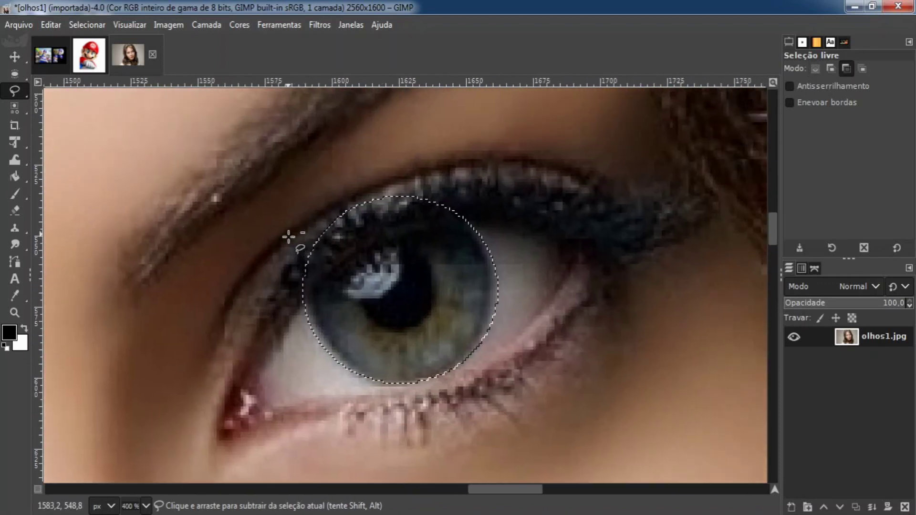
pyautogui.click(284, 209)
pyautogui.click(275, 340)
pyautogui.click(316, 286)
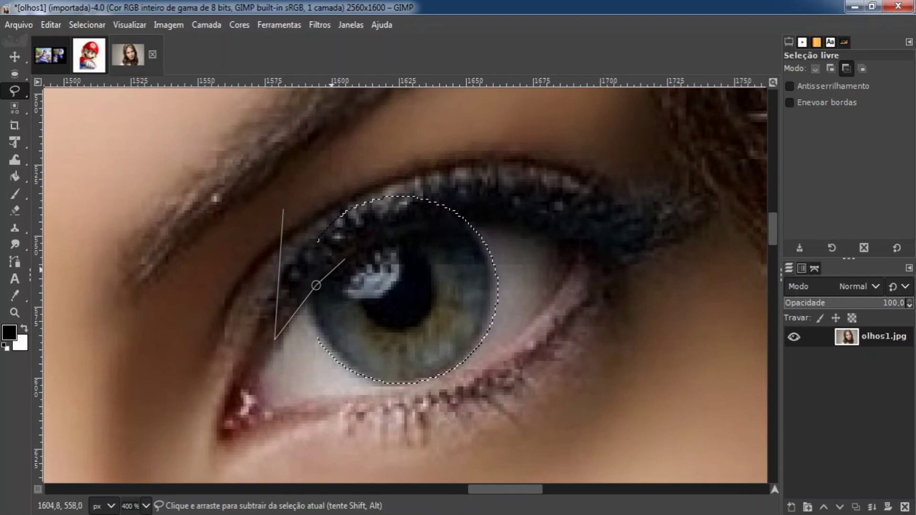
pyautogui.click(356, 251)
pyautogui.click(399, 236)
pyautogui.click(436, 230)
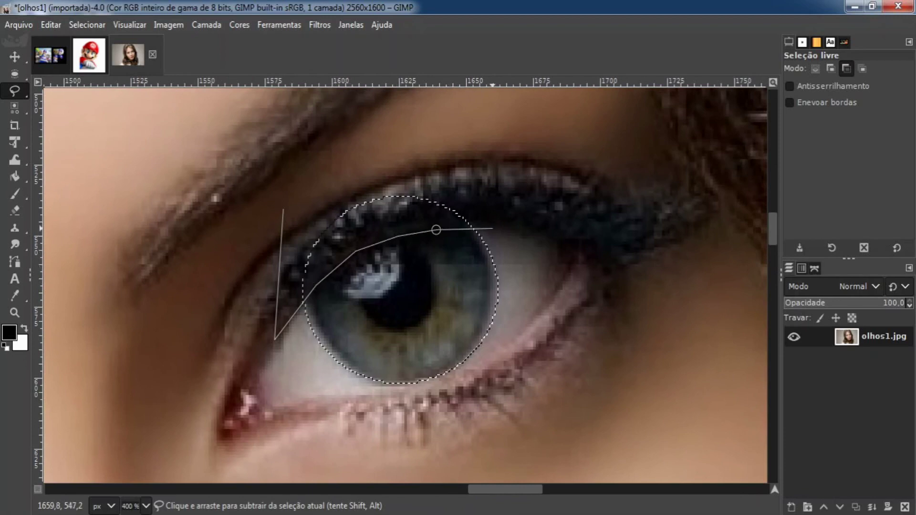
pyautogui.click(493, 228)
pyautogui.click(453, 166)
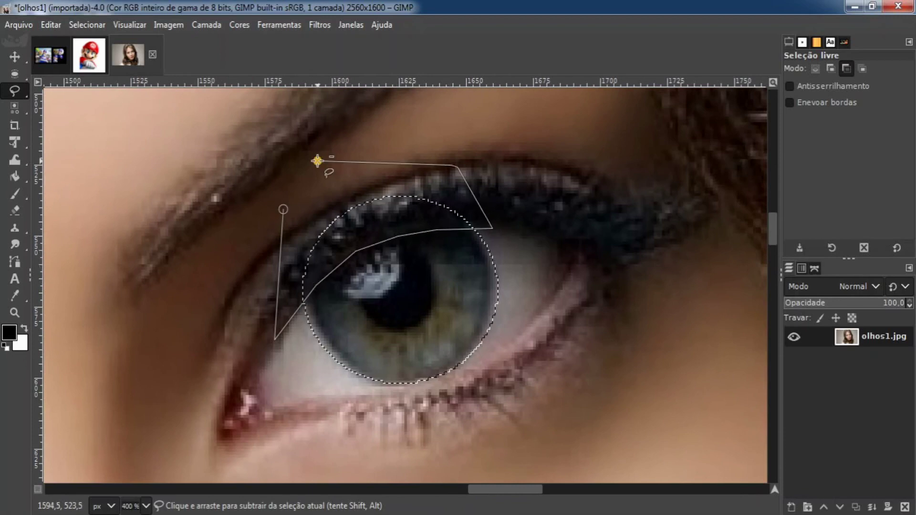
pyautogui.doubleClick(317, 161)
# Clear both trimmed iris selections to white to test their shape, and undo the clearing.
pyautogui.scroll(-5, 303, 210)
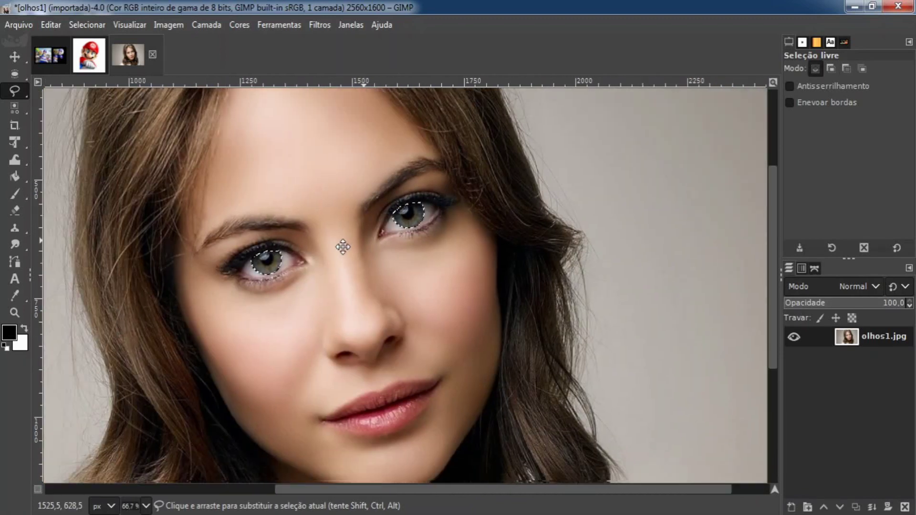
pyautogui.hotkey('ctrl', '.')
pyautogui.scroll(1, 295, 230)
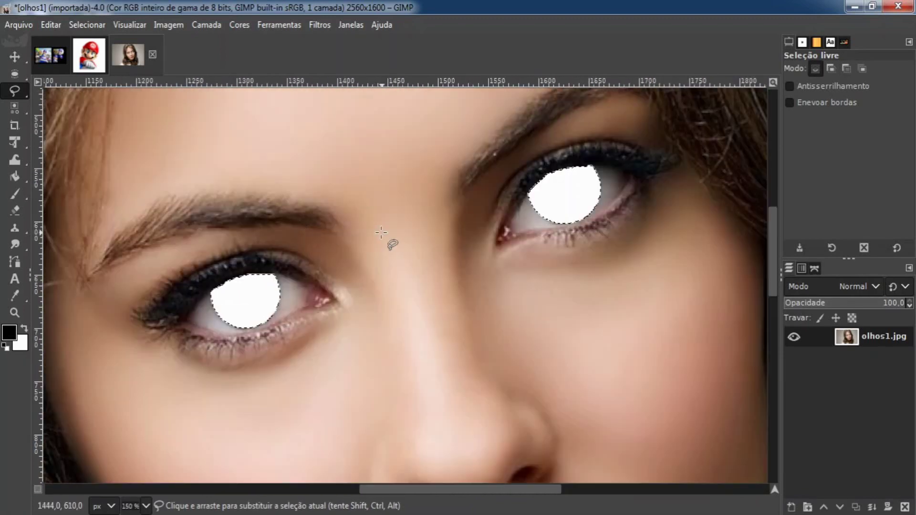
pyautogui.scroll(1, 389, 248)
pyautogui.hotkey('ctrl', 'z')
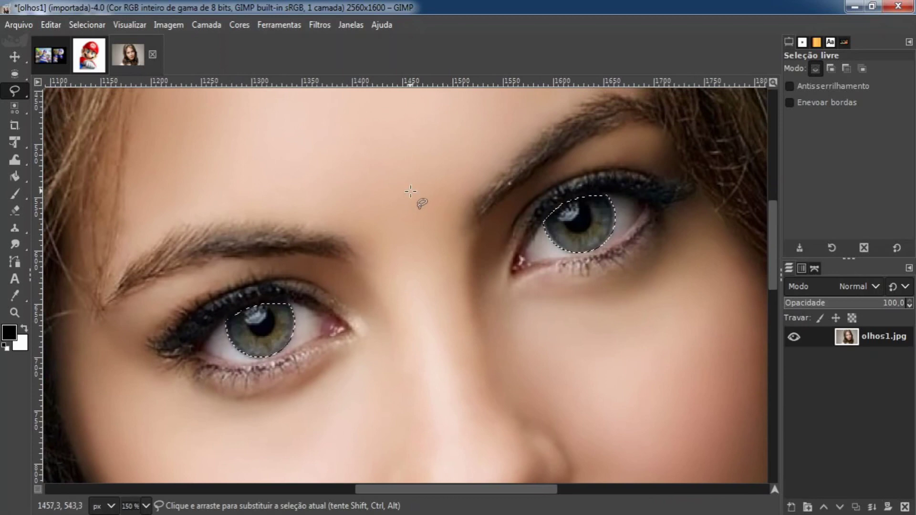
# Try Hue-Saturation changes on the selected irises, including hue -24.1 with saturation 70.1 and hue 93.3 with saturation 79.9, and cancel the adjustment.
pyautogui.click(241, 25)
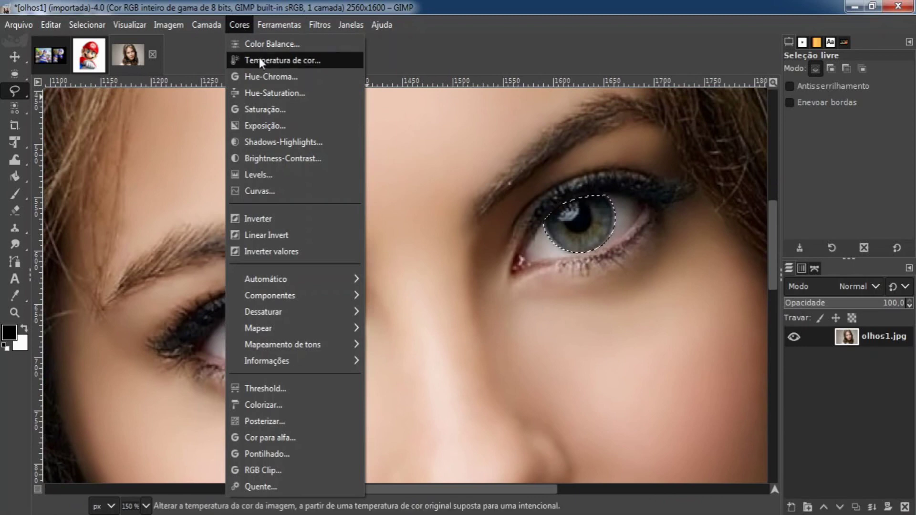
pyautogui.click(270, 91)
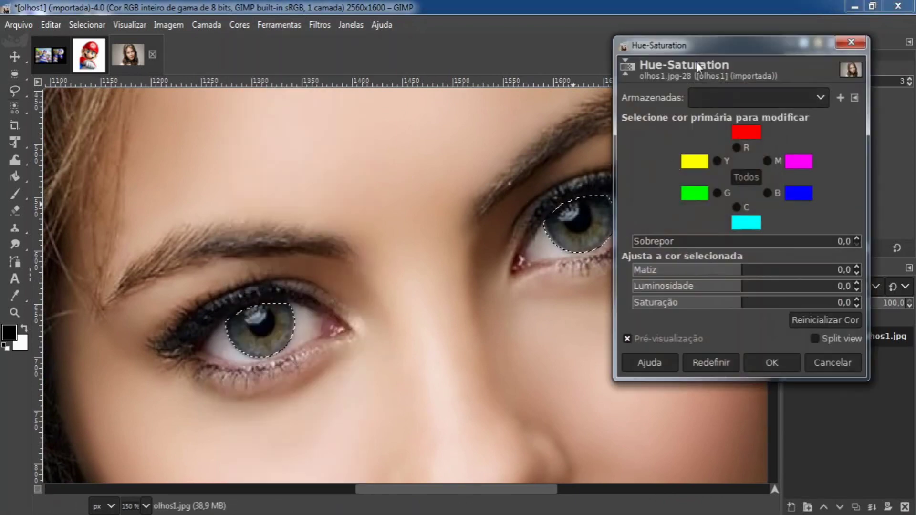
pyautogui.moveTo(700, 46); pyautogui.dragTo(737, 71)
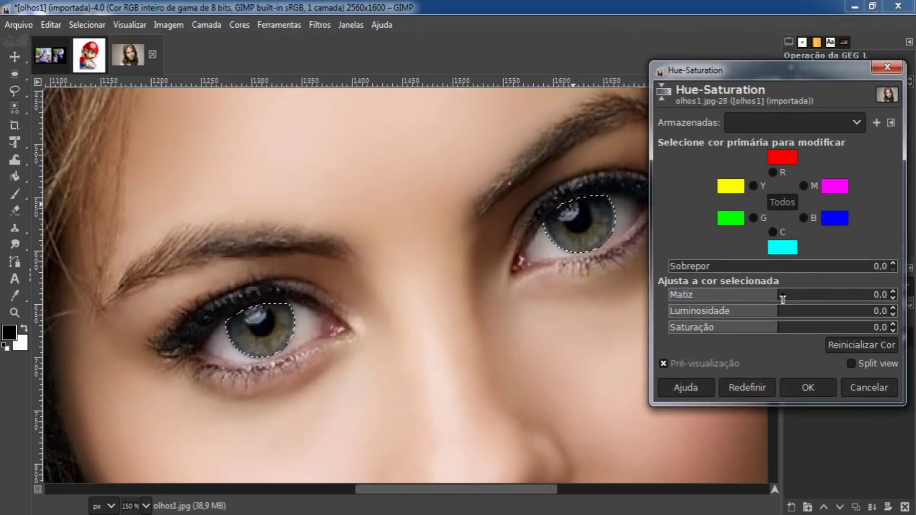
pyautogui.moveTo(783, 299)
pyautogui.mouseDown()
pyautogui.moveTo(886, 296)
pyautogui.moveTo(691, 292)
pyautogui.moveTo(835, 293)
pyautogui.moveTo(742, 295)
pyautogui.moveTo(767, 296)
pyautogui.mouseUp()
pyautogui.moveTo(794, 329); pyautogui.dragTo(856, 329)
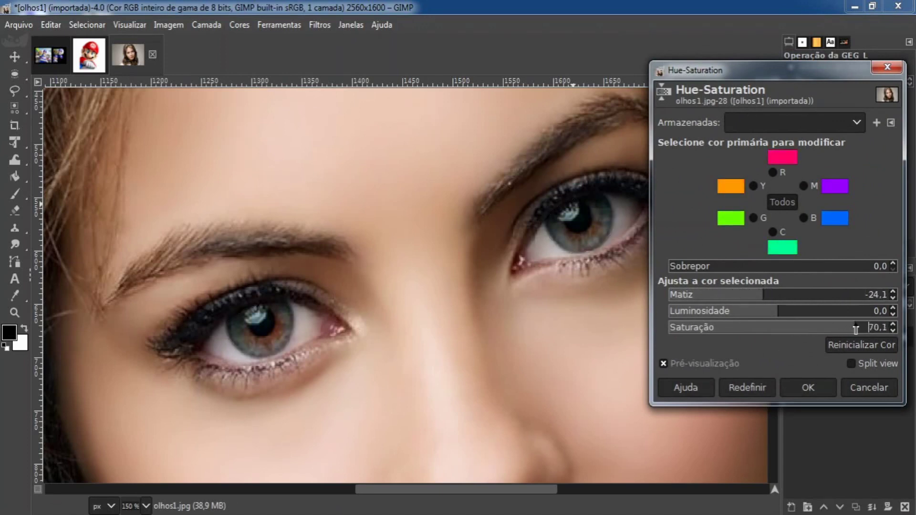
pyautogui.moveTo(812, 297); pyautogui.dragTo(835, 292)
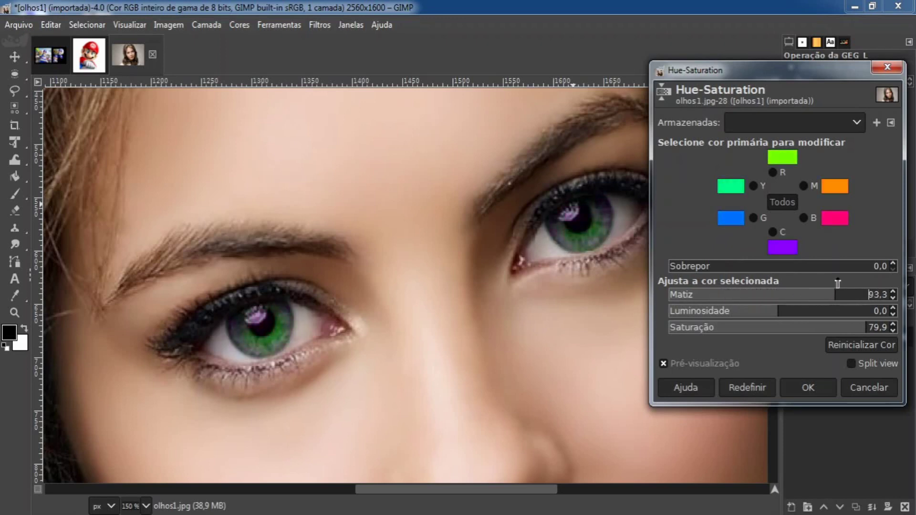
pyautogui.moveTo(848, 283); pyautogui.dragTo(753, 324)
pyautogui.click(795, 311)
pyautogui.moveTo(794, 300)
pyautogui.mouseDown()
pyautogui.moveTo(814, 293)
pyautogui.moveTo(747, 299)
pyautogui.moveTo(809, 296)
pyautogui.mouseUp()
pyautogui.click(861, 391)
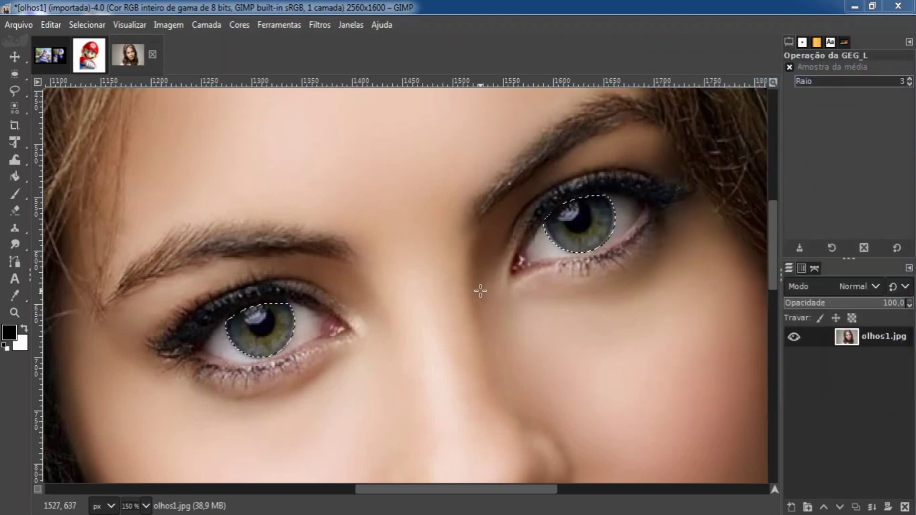
pyautogui.hscroll(2, 538, 258)
pyautogui.scroll(2, 538, 258)
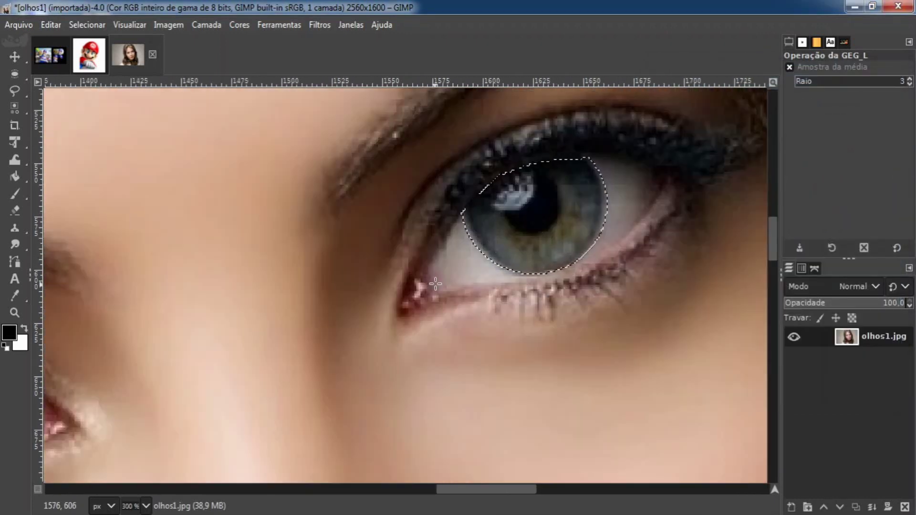
pyautogui.scroll(-3, 432, 286)
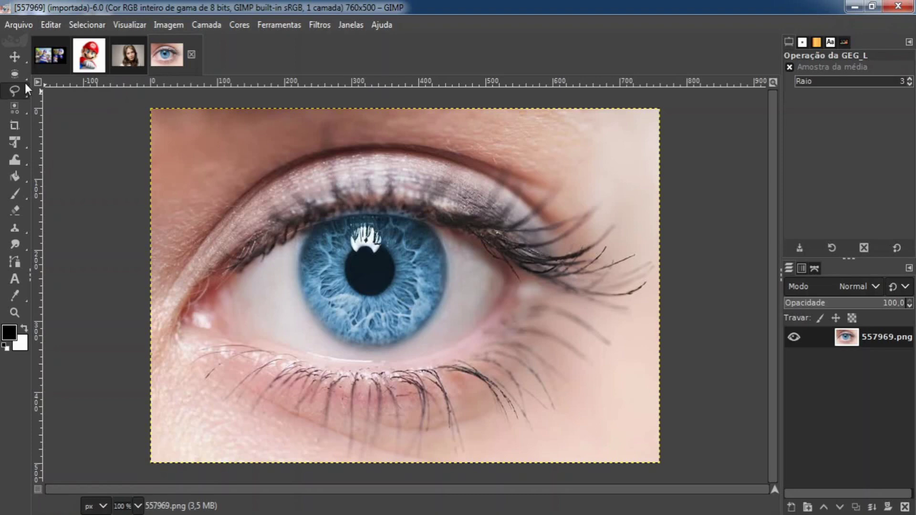
# Outline the blue iris with a polygonal free selection following its edge and the upper eyelid, and close it into a selection.
pyautogui.click(16, 94)
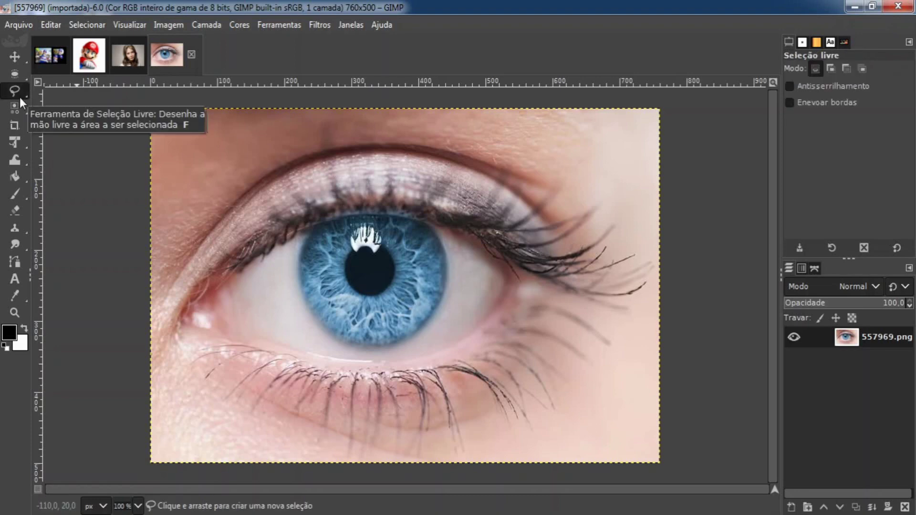
pyautogui.scroll(1, 324, 267)
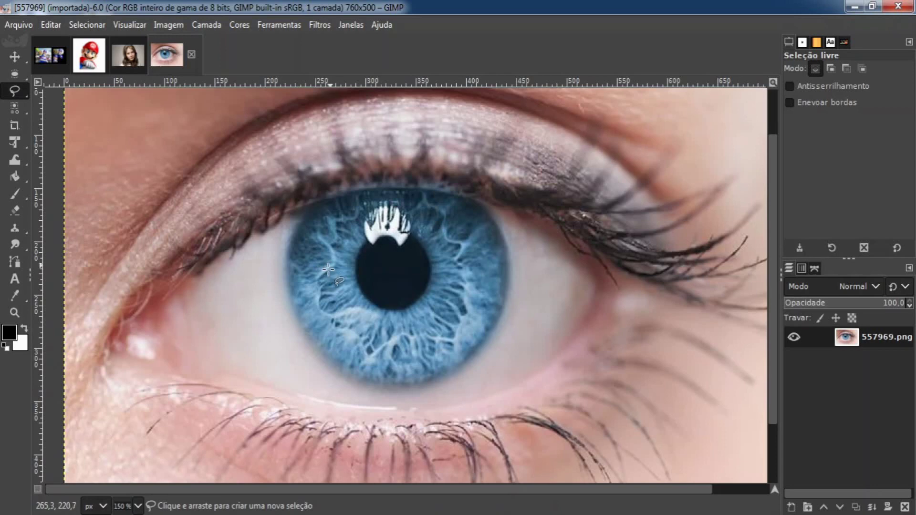
pyautogui.click(321, 203)
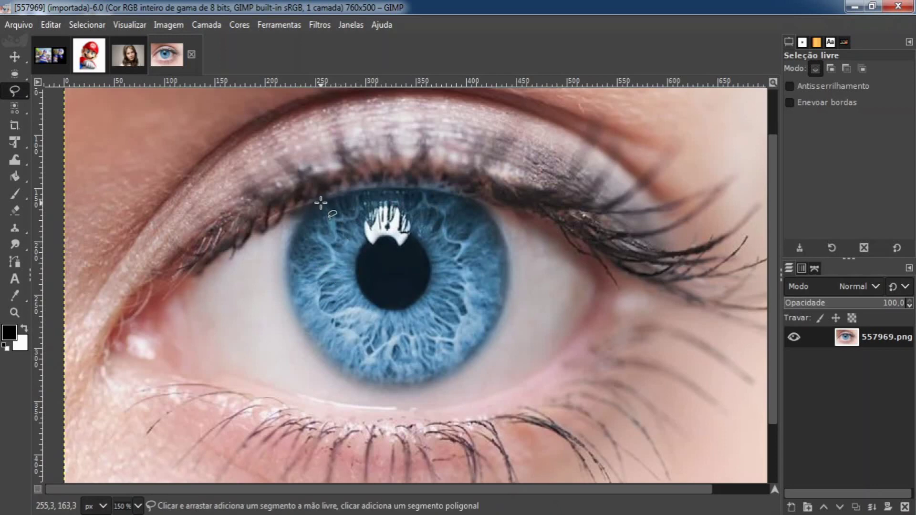
pyautogui.click(358, 191)
pyautogui.click(386, 188)
pyautogui.click(420, 188)
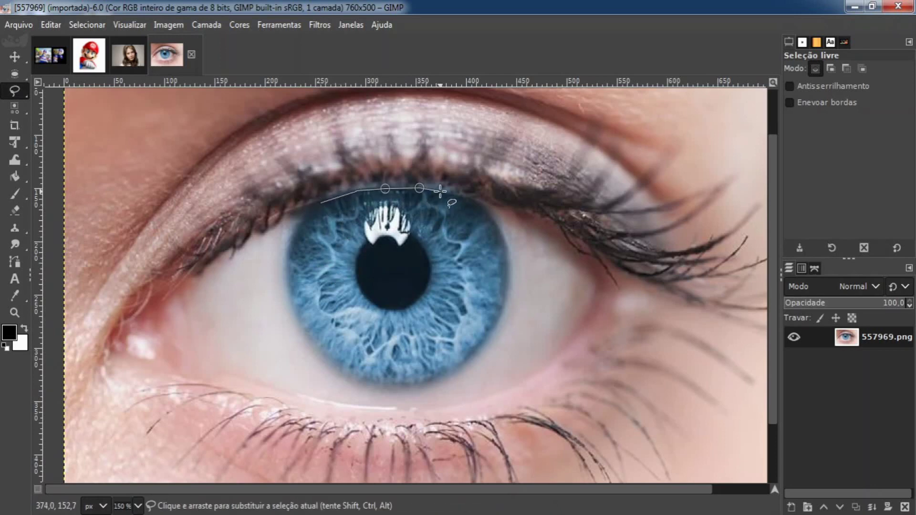
pyautogui.click(449, 193)
pyautogui.click(473, 199)
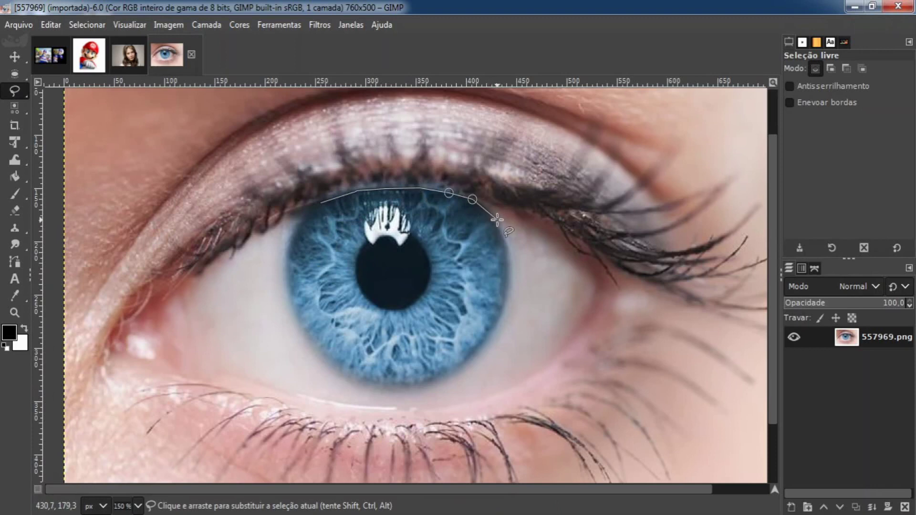
pyautogui.click(497, 220)
pyautogui.click(508, 245)
pyautogui.click(510, 282)
pyautogui.click(489, 336)
pyautogui.click(465, 360)
pyautogui.click(437, 378)
pyautogui.click(407, 385)
pyautogui.click(372, 385)
pyautogui.click(339, 372)
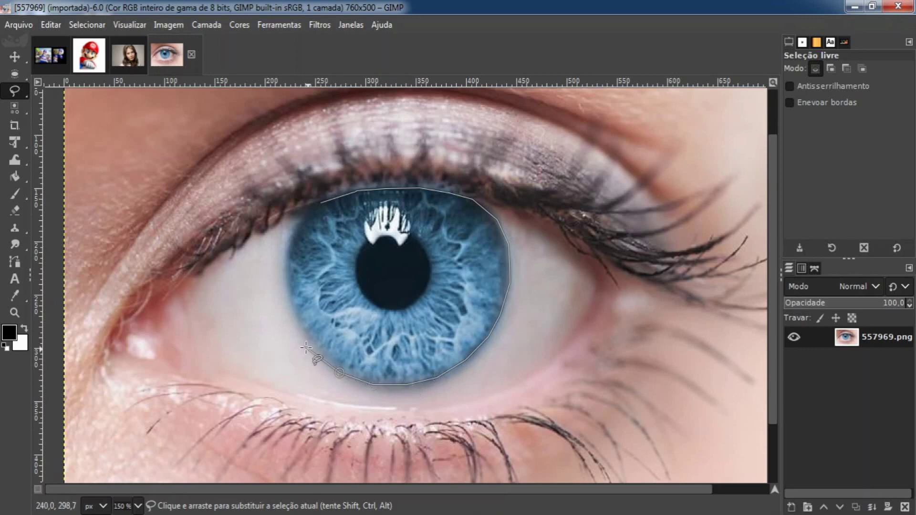
pyautogui.click(306, 342)
pyautogui.click(285, 275)
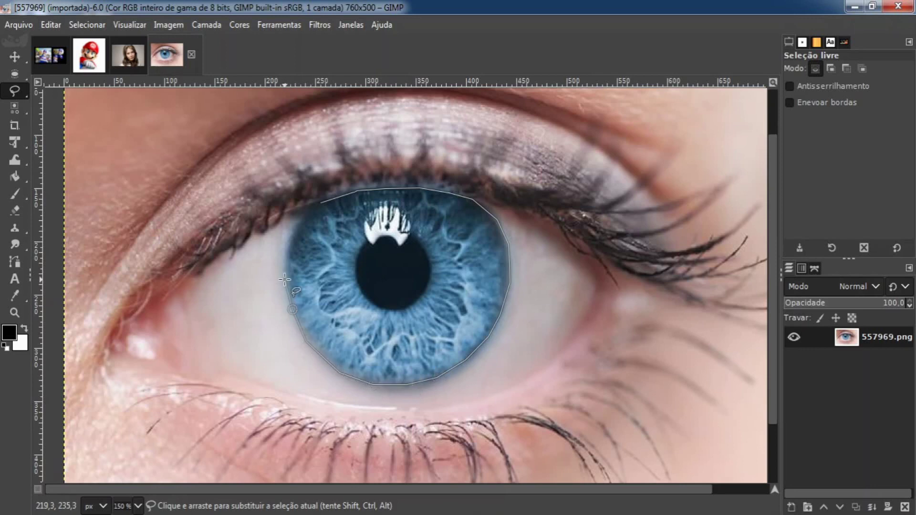
pyautogui.click(288, 246)
pyautogui.click(292, 237)
pyautogui.click(302, 217)
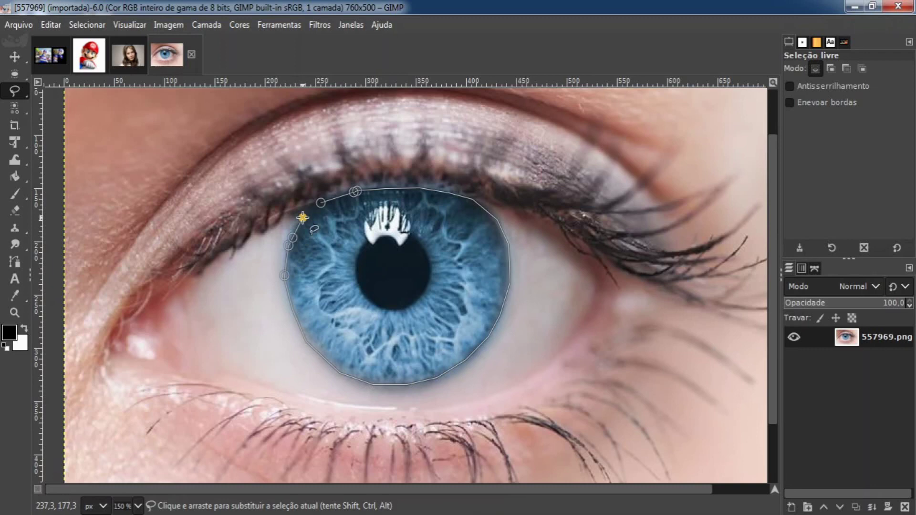
pyautogui.press('Return')
# Try Hue-Saturation changes on the selected iris, including hue 160.2 with saturation 62.2 and hue 56.0 with saturation 79.9, and cancel the adjustment.
pyautogui.scroll(-2, 492, 247)
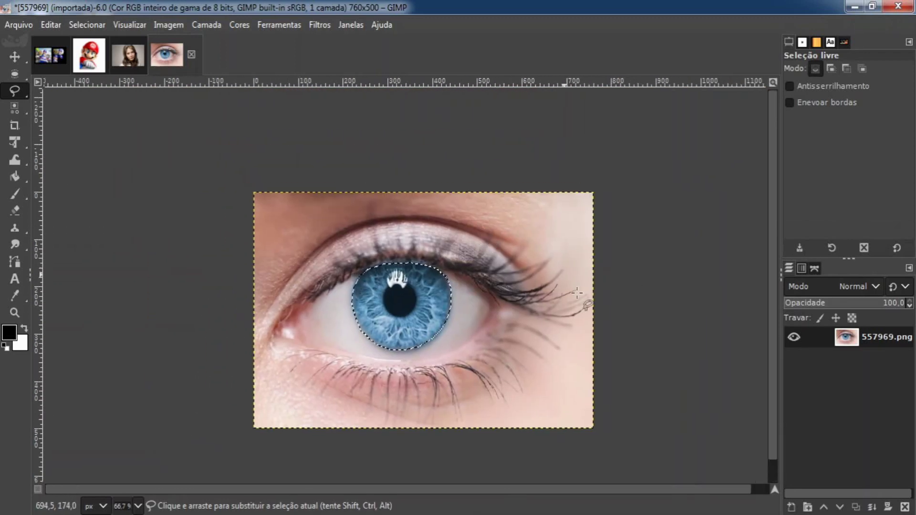
pyautogui.click(241, 27)
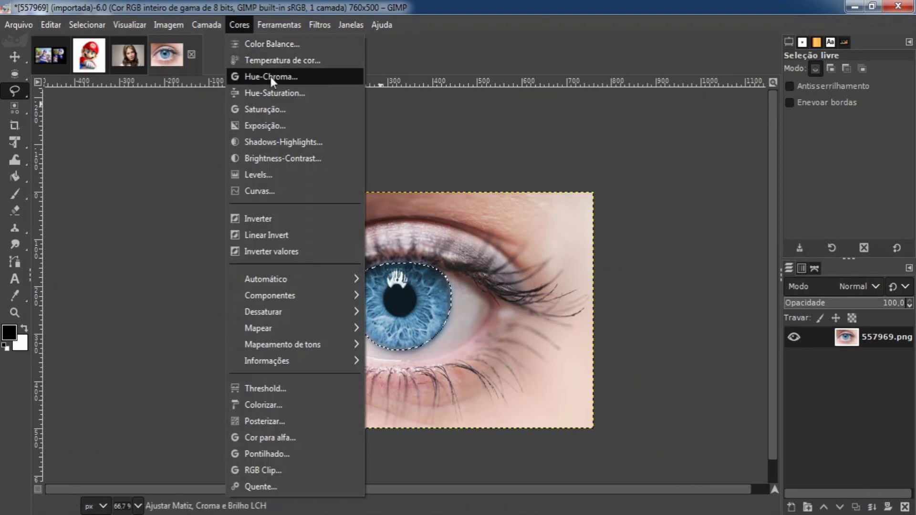
pyautogui.click(296, 95)
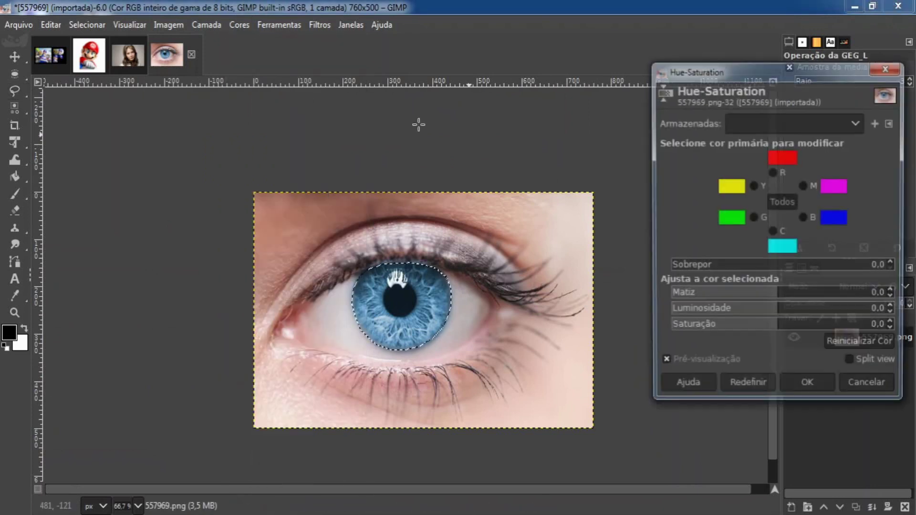
pyautogui.moveTo(788, 299); pyautogui.dragTo(880, 293)
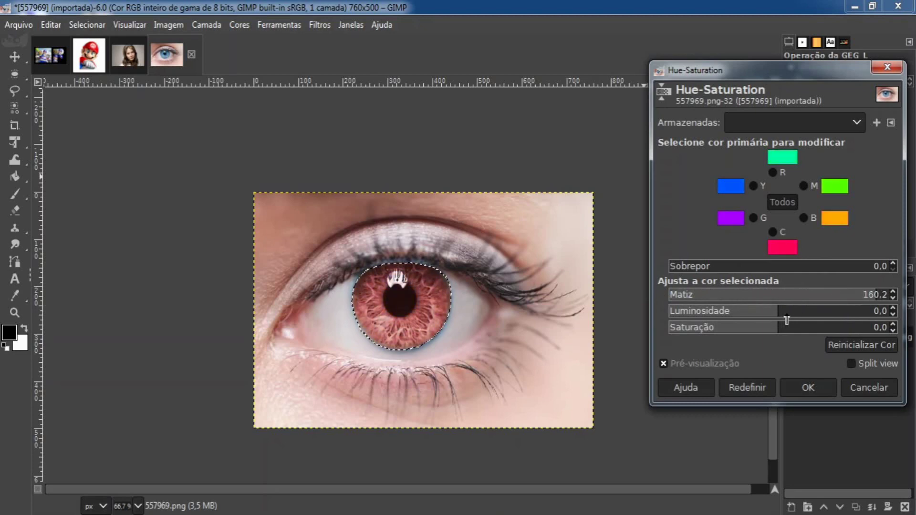
pyautogui.moveTo(790, 329); pyautogui.dragTo(846, 345)
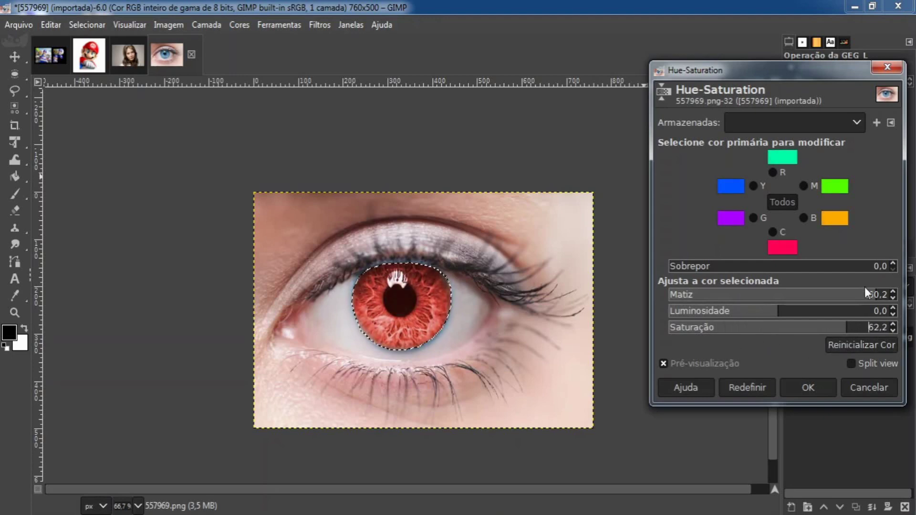
pyautogui.moveTo(866, 292); pyautogui.dragTo(812, 303)
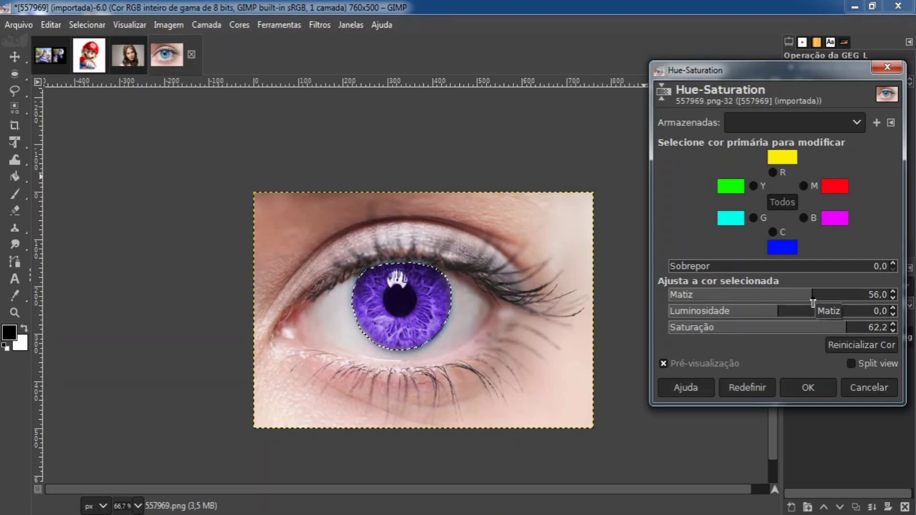
pyautogui.moveTo(849, 330); pyautogui.dragTo(864, 329)
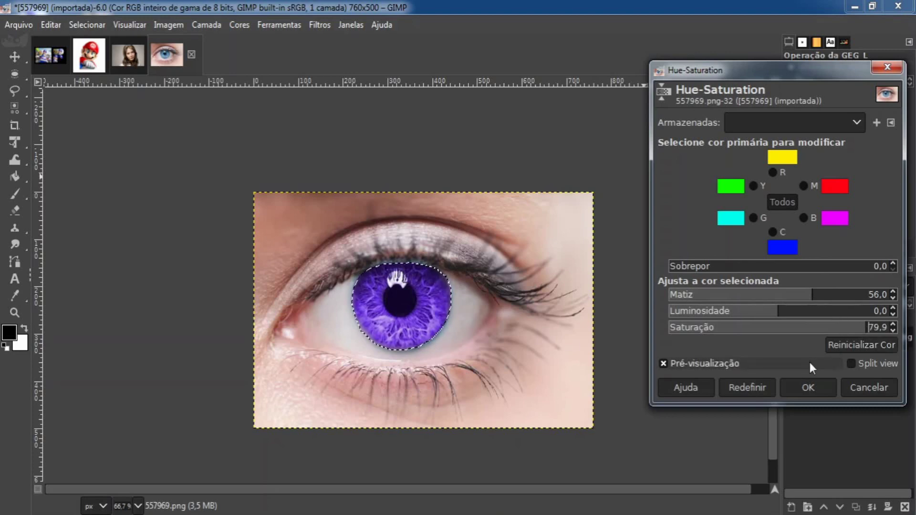
pyautogui.click(868, 385)
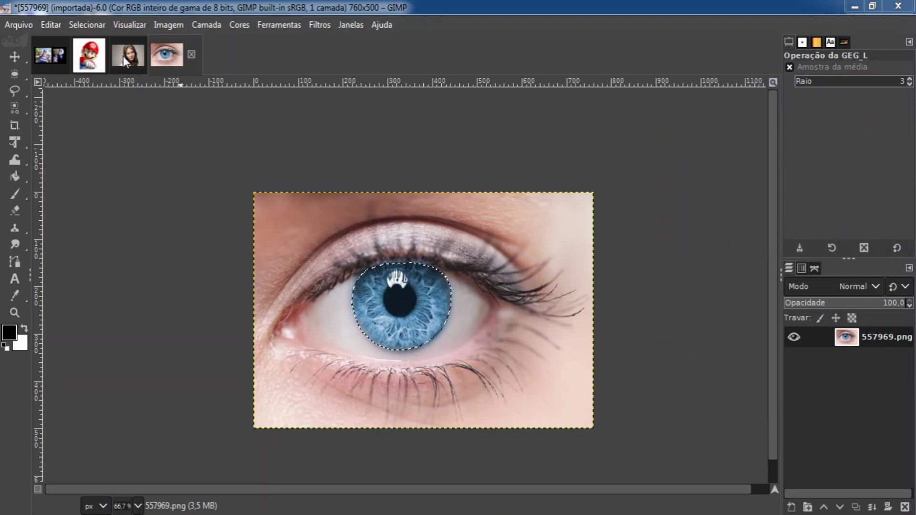
# Switch to the woman's portrait and add a transparent 2560 x 1600 px layer above the photo.
pyautogui.click(124, 56)
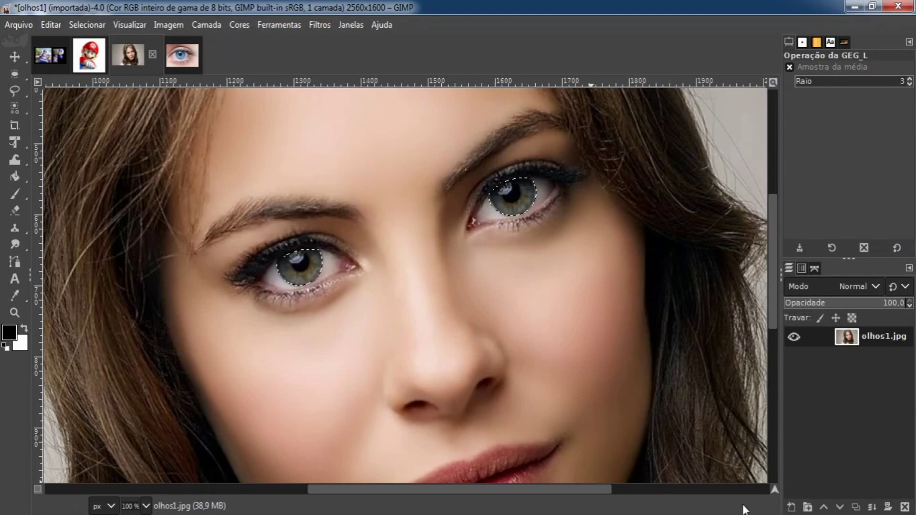
pyautogui.click(792, 507)
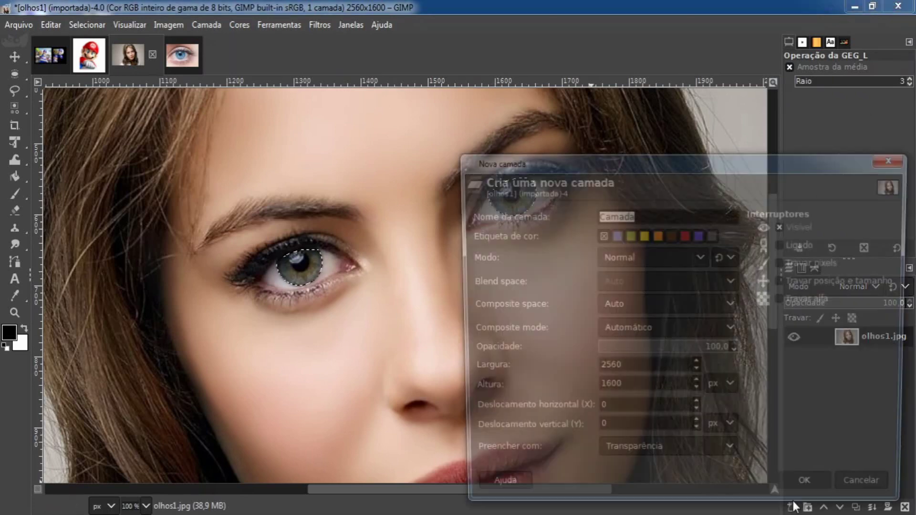
pyautogui.click(822, 487)
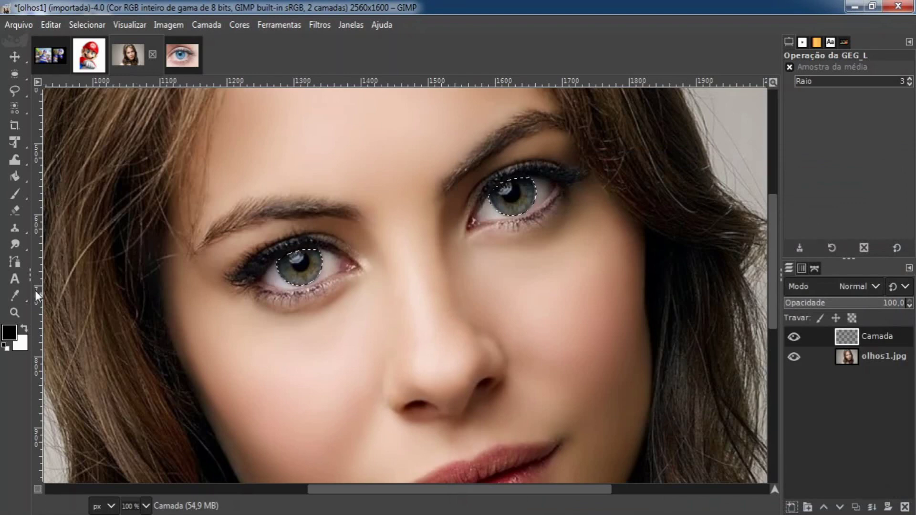
# Set the foreground colour to pure red and fill both selected irises with it on the new layer.
pyautogui.click(9, 332)
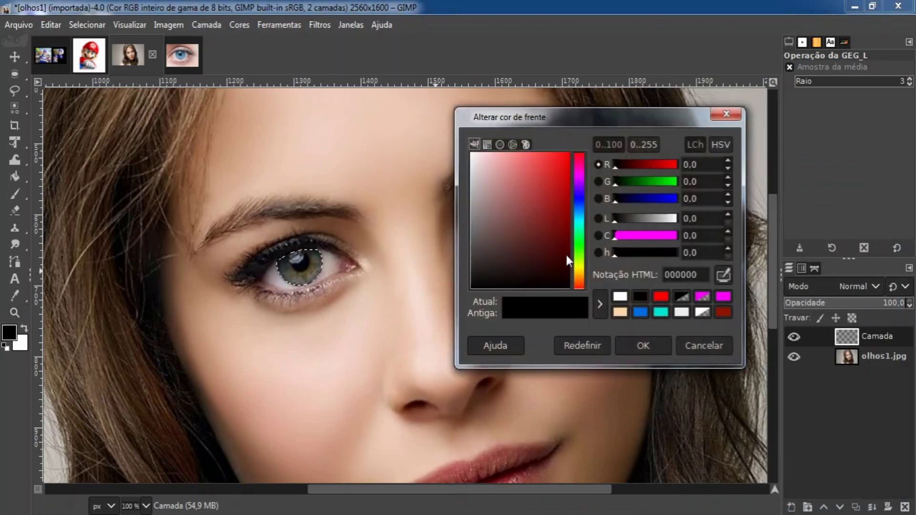
pyautogui.moveTo(566, 255); pyautogui.dragTo(586, 125)
pyautogui.click(623, 352)
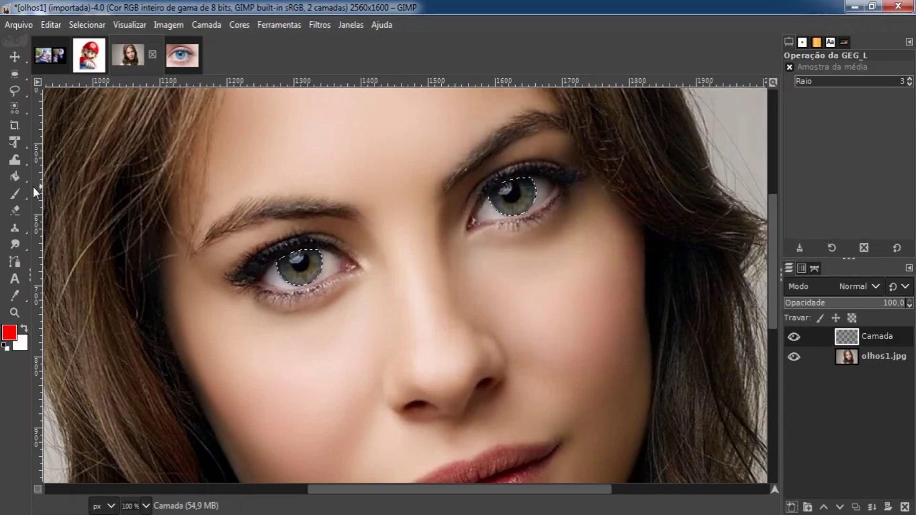
pyautogui.click(309, 271)
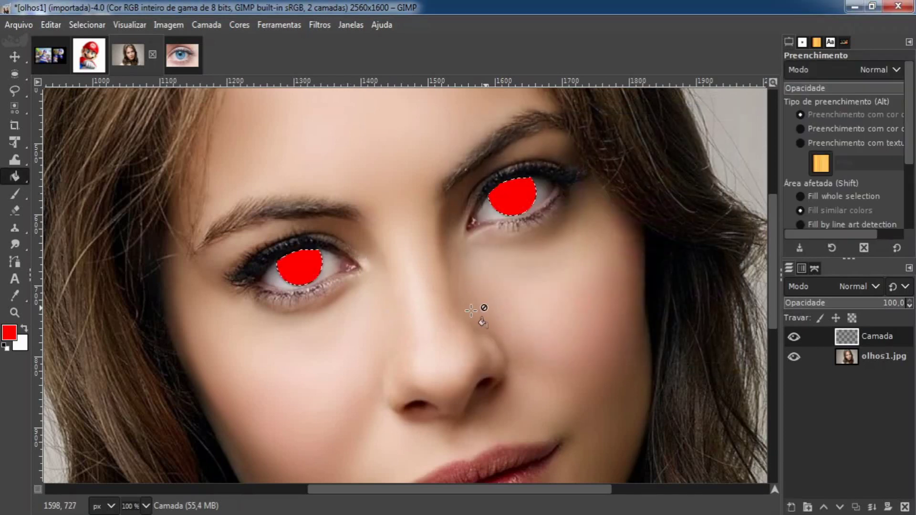
# Hide and show the red fill layer and the photo layer in turn to compare their contents.
pyautogui.click(793, 337)
pyautogui.click(793, 337)
pyautogui.click(793, 337)
pyautogui.click(793, 337)
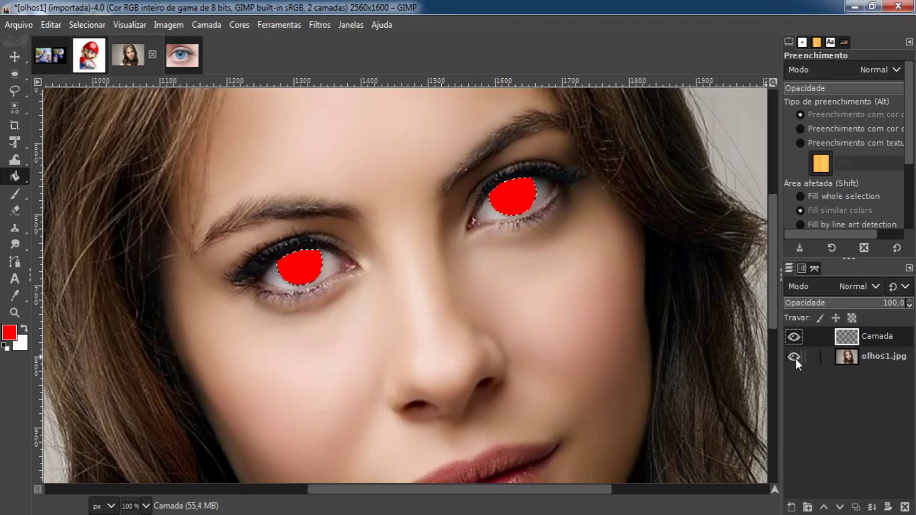
pyautogui.click(795, 359)
pyautogui.click(795, 359)
pyautogui.click(795, 359)
pyautogui.click(795, 359)
# Preview the red layer's blend modes one after another, set the mode to Cor HSL and lower the layer's opacity to 72.
pyautogui.click(866, 286)
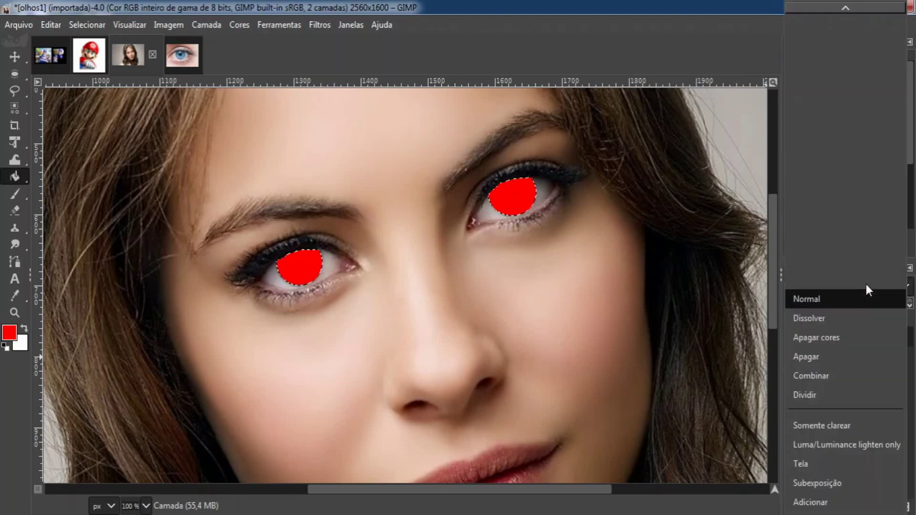
pyautogui.click(848, 338)
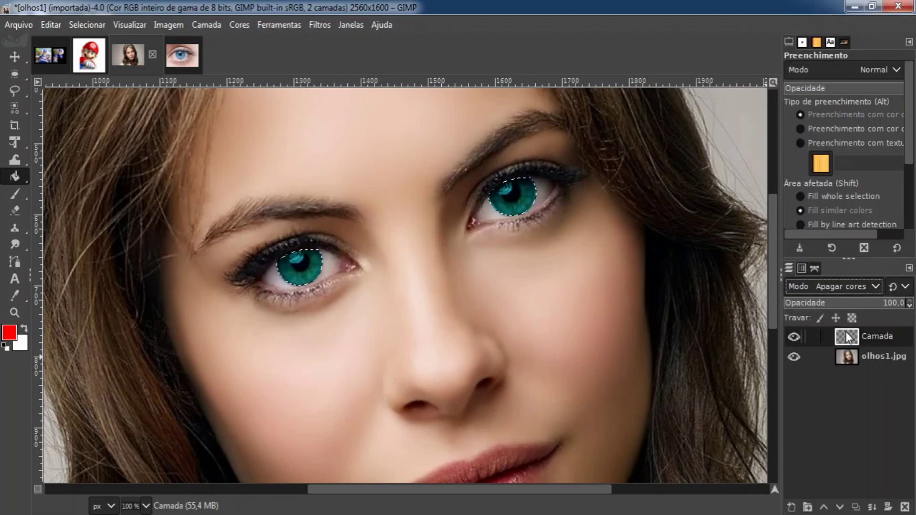
pyautogui.press('Down')
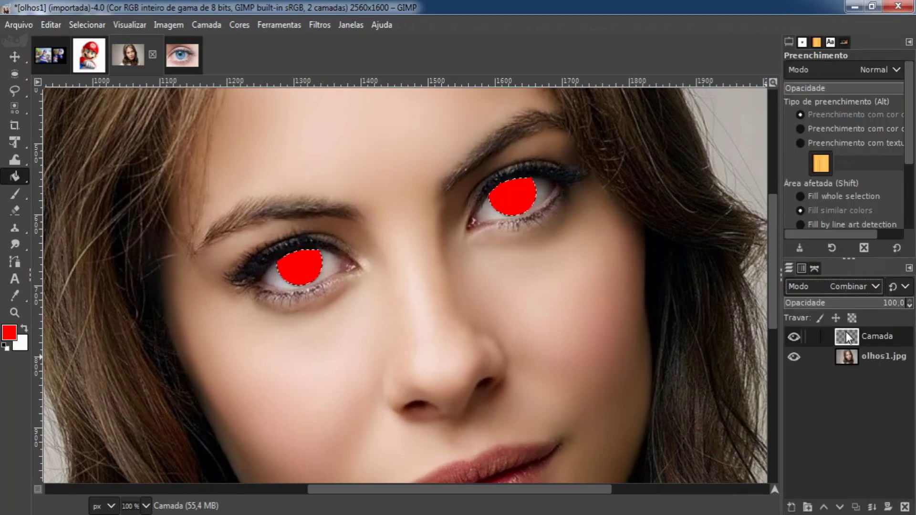
pyautogui.press('Down')
pyautogui.press('Down')
pyautogui.press('Down')
pyautogui.press('Down')
pyautogui.press('Down')
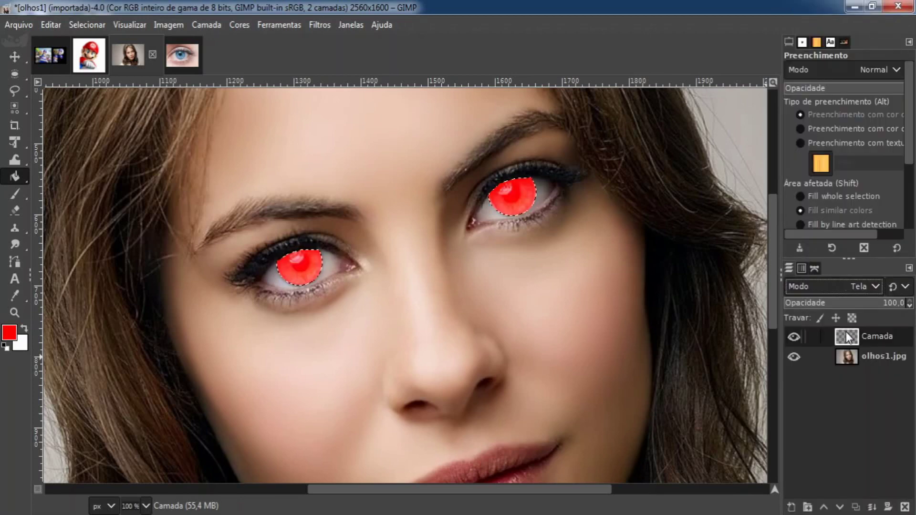
pyautogui.press('Down')
pyautogui.press('Down')
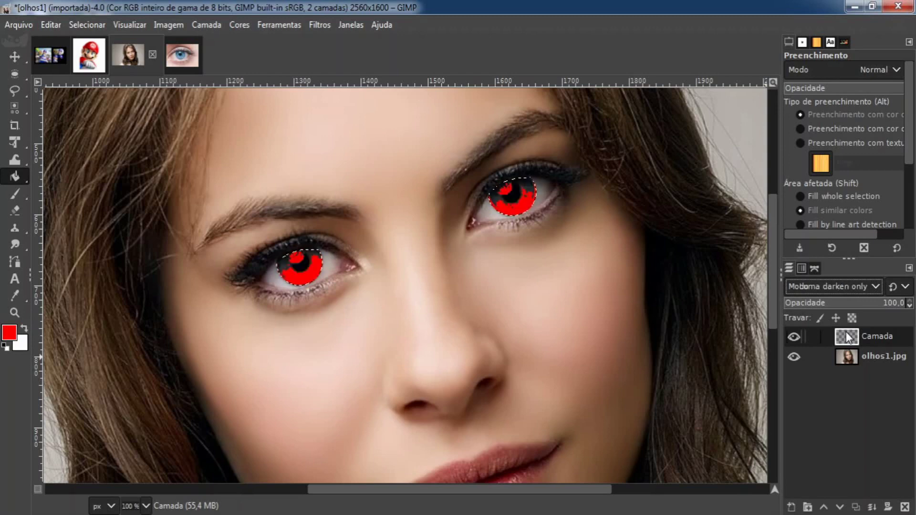
pyautogui.press('Down')
pyautogui.press('Down')
pyautogui.press('Down')
pyautogui.press('Down')
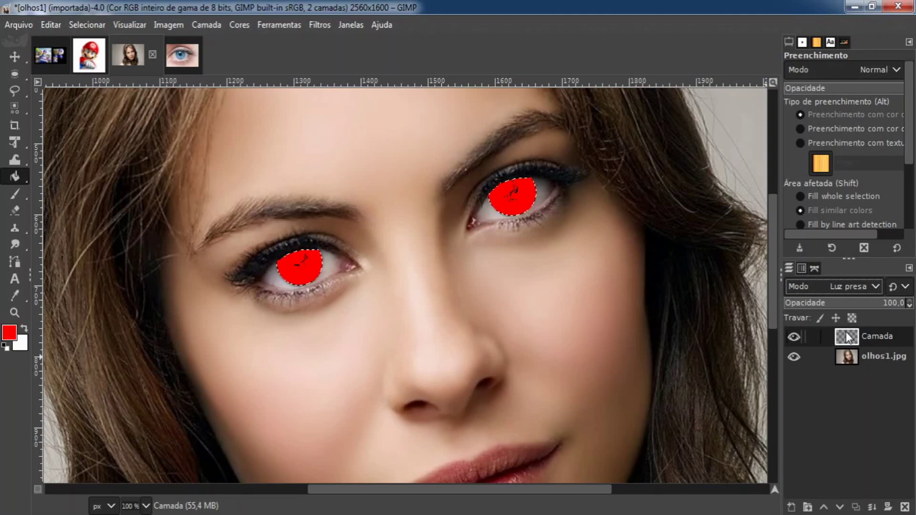
pyautogui.press('Down')
pyautogui.press('Down')
pyautogui.press('Down')
pyautogui.press('Down')
pyautogui.press('Down')
pyautogui.press('Down')
pyautogui.press('Down')
pyautogui.press('Down')
pyautogui.press('Down')
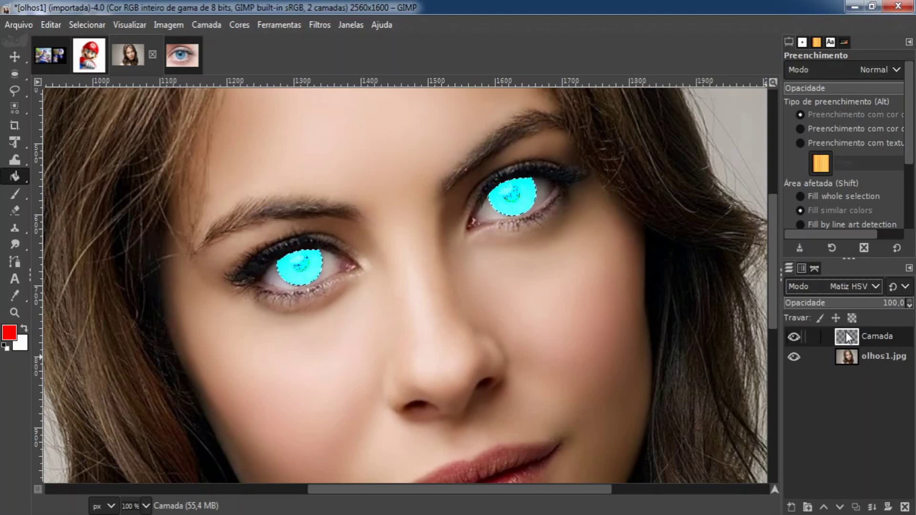
pyautogui.press('Down')
pyautogui.press('Down')
pyautogui.press('Down')
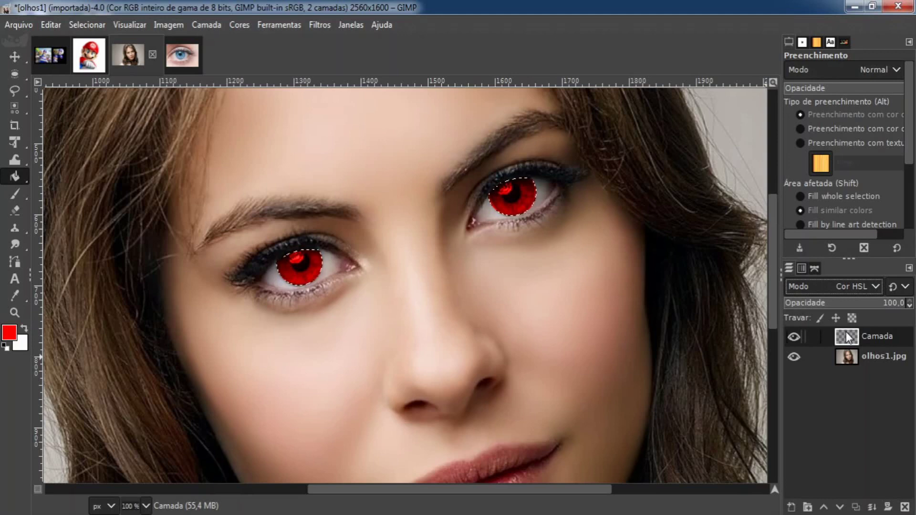
pyautogui.moveTo(887, 306)
pyautogui.mouseDown()
pyautogui.moveTo(808, 305)
pyautogui.moveTo(871, 306)
pyautogui.mouseUp()
pyautogui.click(874, 306)
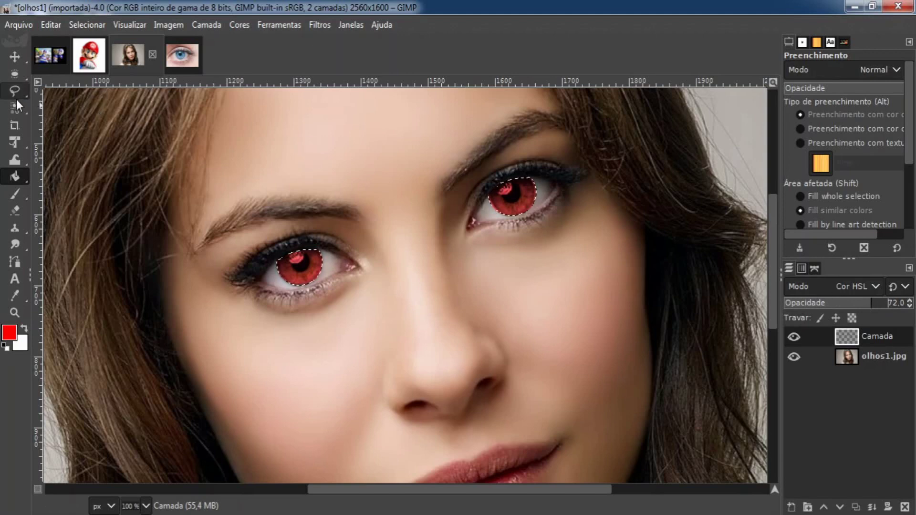
# Remove the selection around both irises and inspect the recoloured right-hand eye up close.
pyautogui.click(15, 74)
pyautogui.scroll(-2, 308, 177)
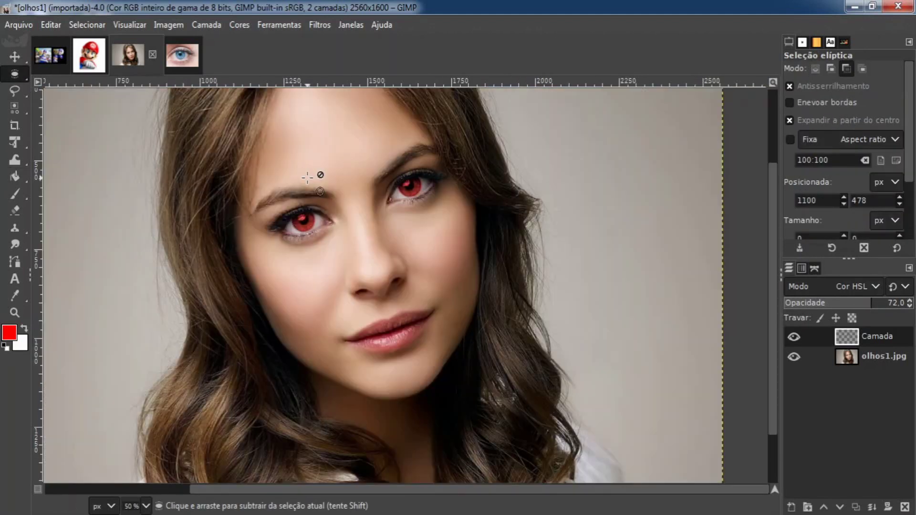
pyautogui.moveTo(414, 221); pyautogui.dragTo(469, 256)
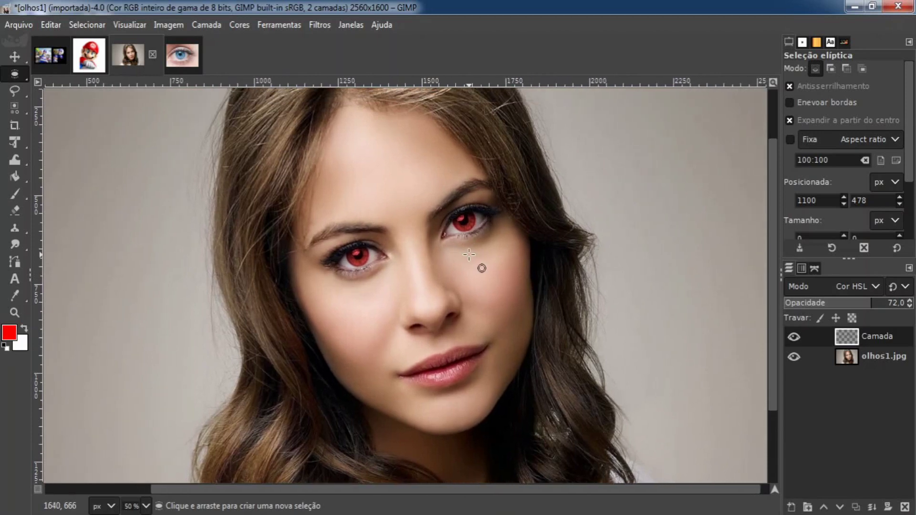
pyautogui.scroll(5, 469, 254)
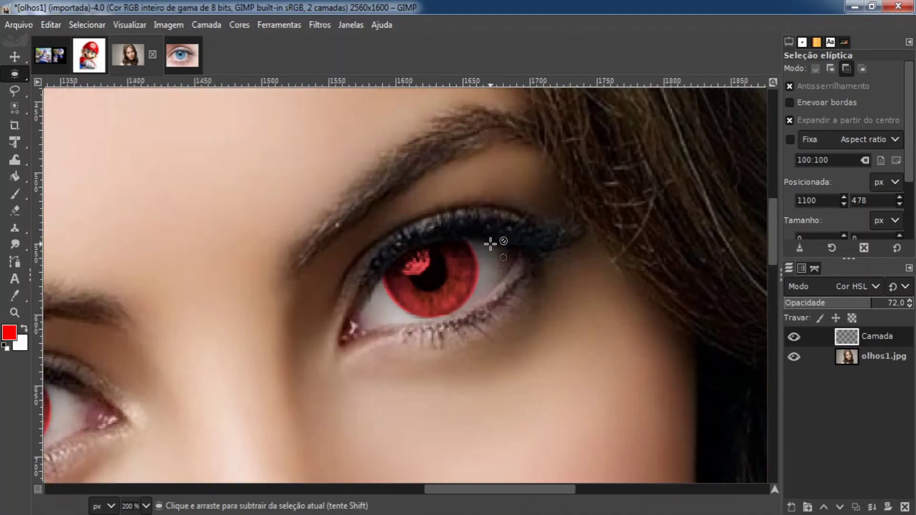
# Review the recoloured eyes at several magnifications and delete the red fill layer from the portrait.
pyautogui.scroll(-4, 481, 266)
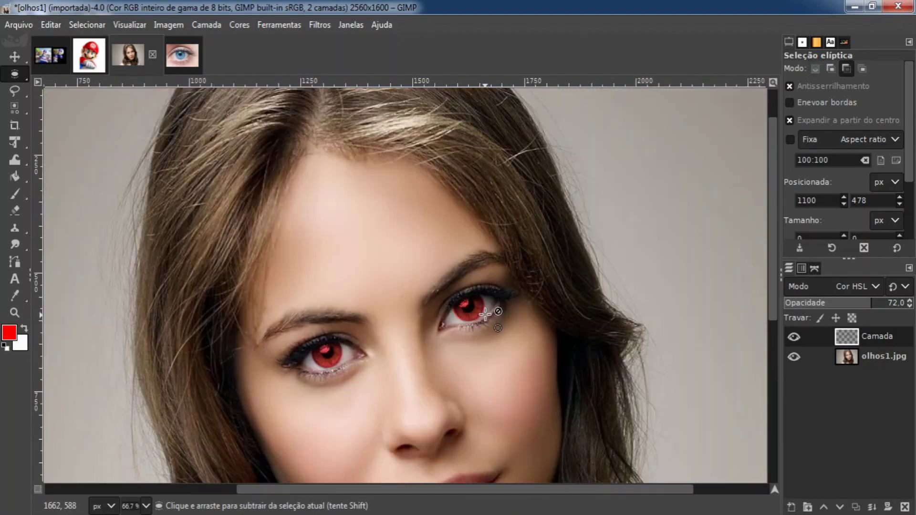
pyautogui.scroll(-2, 511, 221)
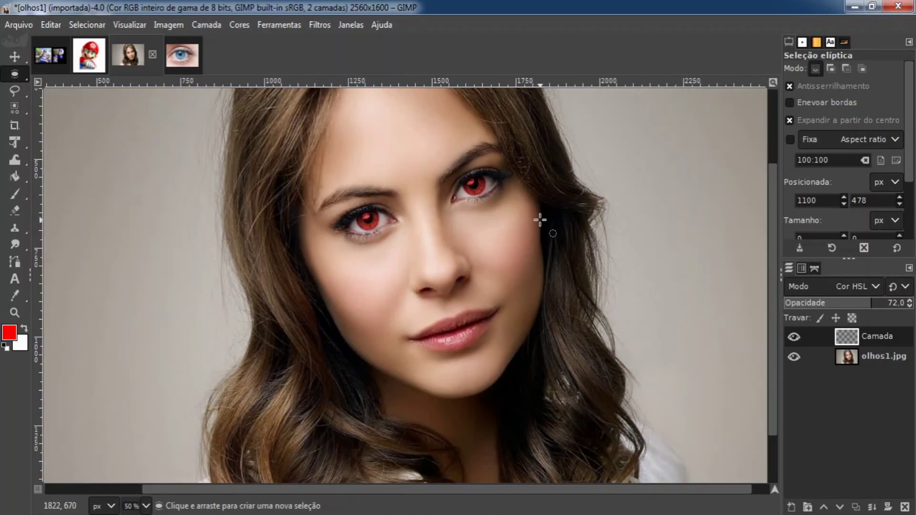
pyautogui.scroll(1, 477, 250)
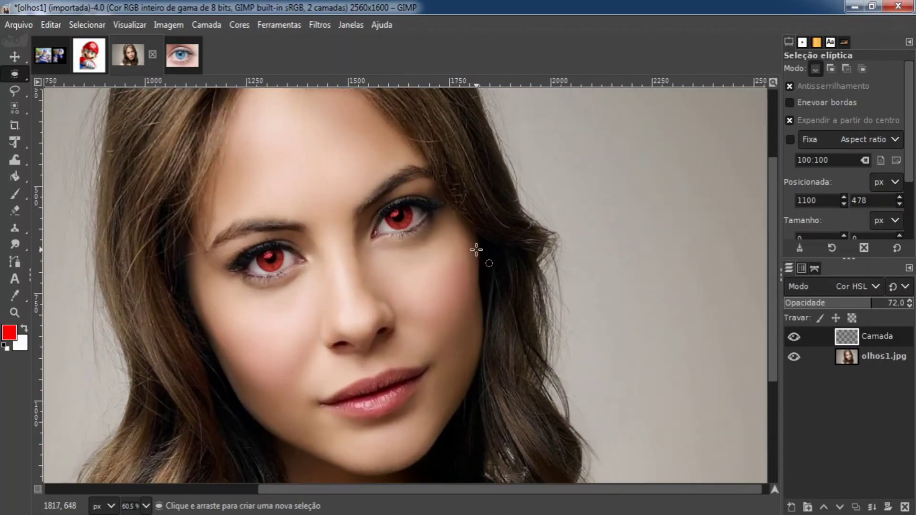
pyautogui.scroll(-3, 476, 249)
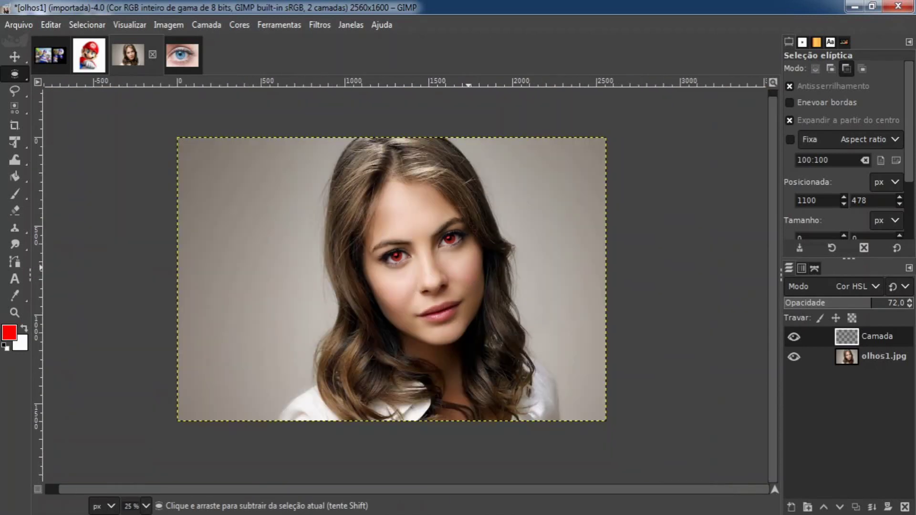
pyautogui.scroll(2, 462, 272)
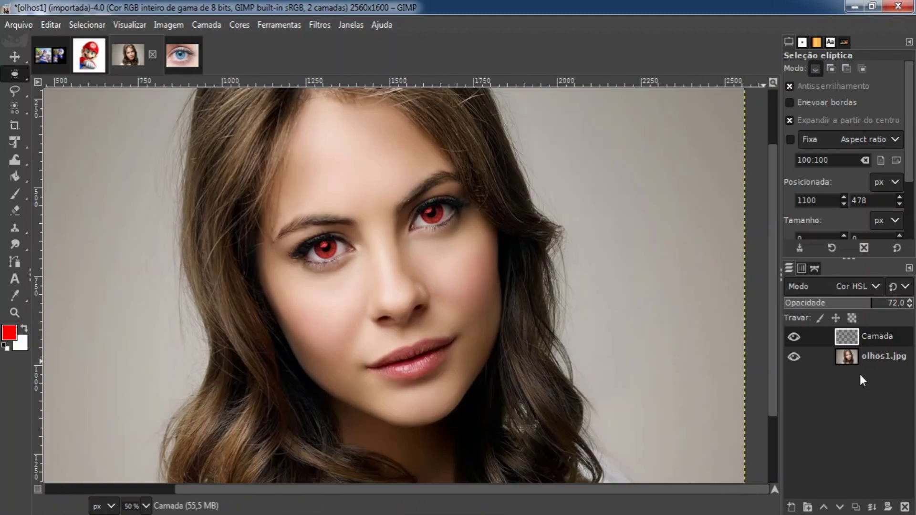
pyautogui.click(863, 337)
pyautogui.click(905, 507)
# Trace the upper lip's outline with the Free Select tool, antialiasing enabled, from the right-hand mouth corner to the left-hand one.
pyautogui.scroll(3, 436, 385)
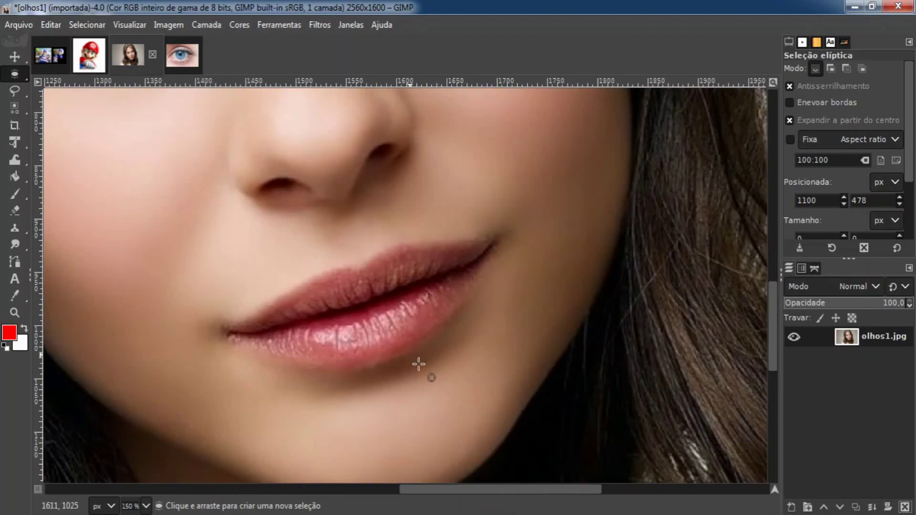
pyautogui.click(15, 90)
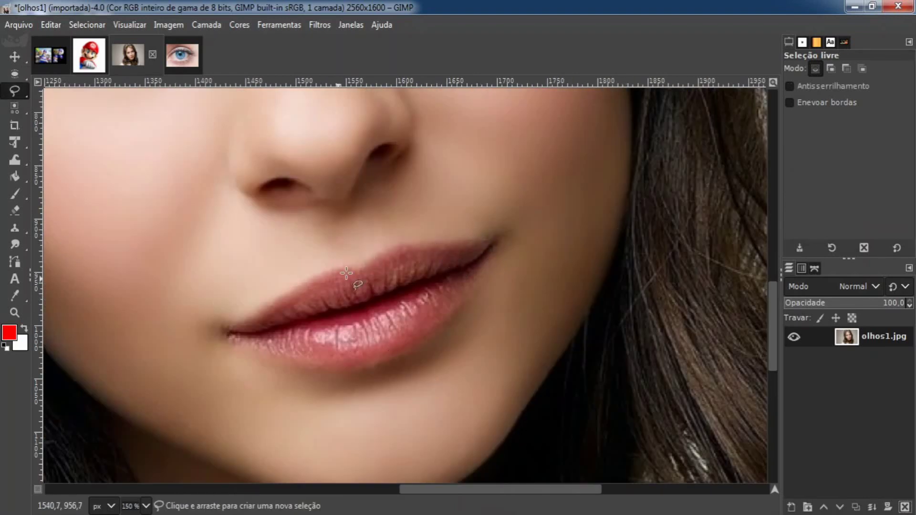
pyautogui.scroll(2, 355, 284)
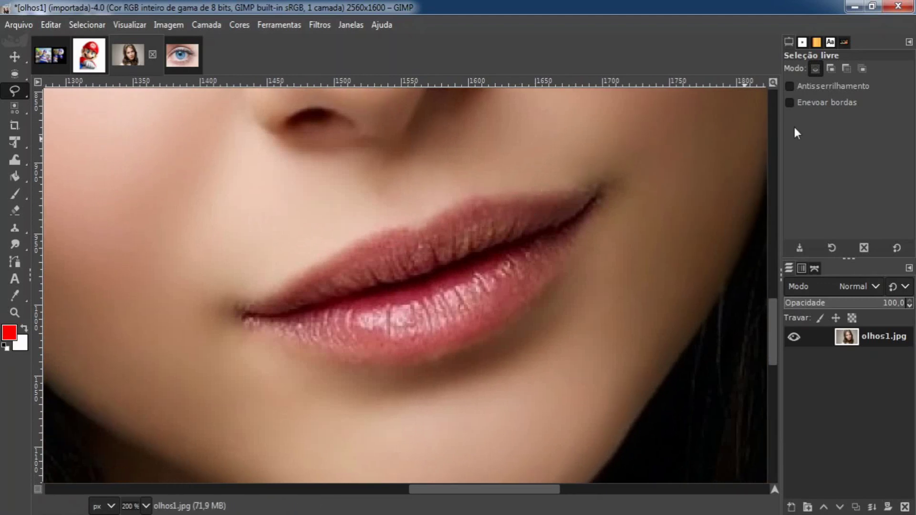
pyautogui.click(791, 86)
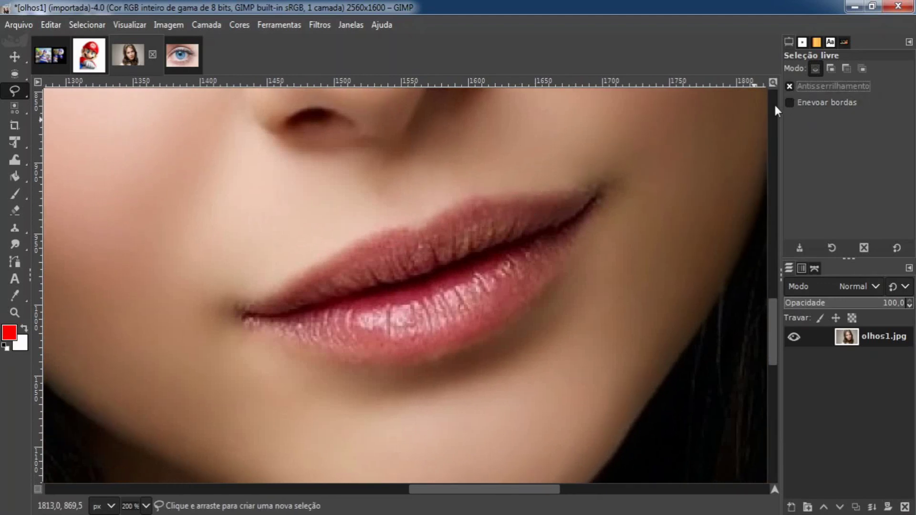
pyautogui.click(589, 186)
pyautogui.click(571, 192)
pyautogui.click(547, 195)
pyautogui.click(524, 194)
pyautogui.click(498, 197)
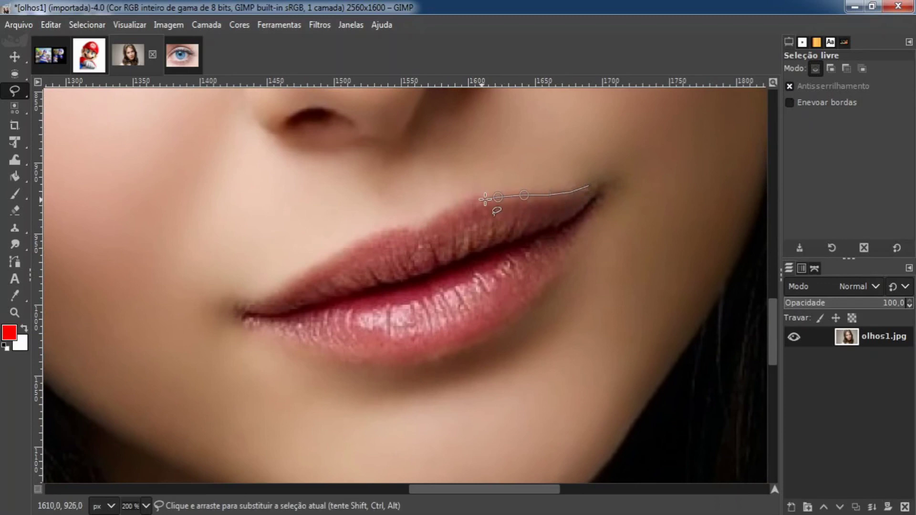
pyautogui.click(467, 200)
pyautogui.click(450, 210)
pyautogui.click(422, 230)
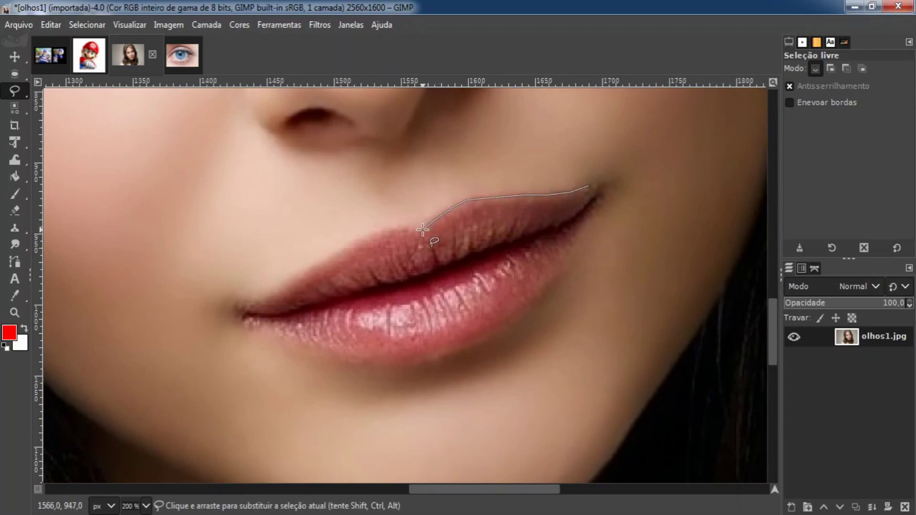
pyautogui.click(392, 231)
pyautogui.click(356, 247)
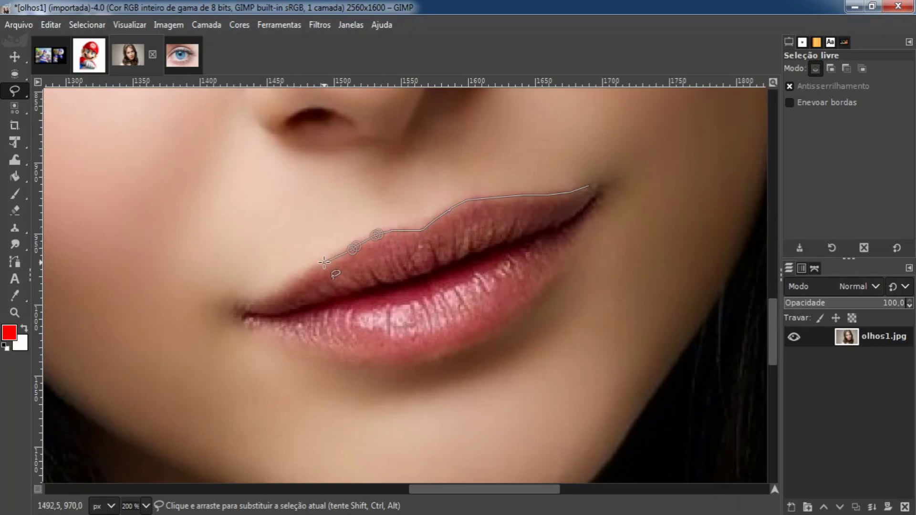
pyautogui.click(322, 263)
pyautogui.click(299, 282)
pyautogui.click(268, 299)
pyautogui.click(252, 304)
pyautogui.click(242, 313)
# Continue the outline along the lower lip back to the right-hand mouth corner and complete the lip selection.
pyautogui.click(252, 322)
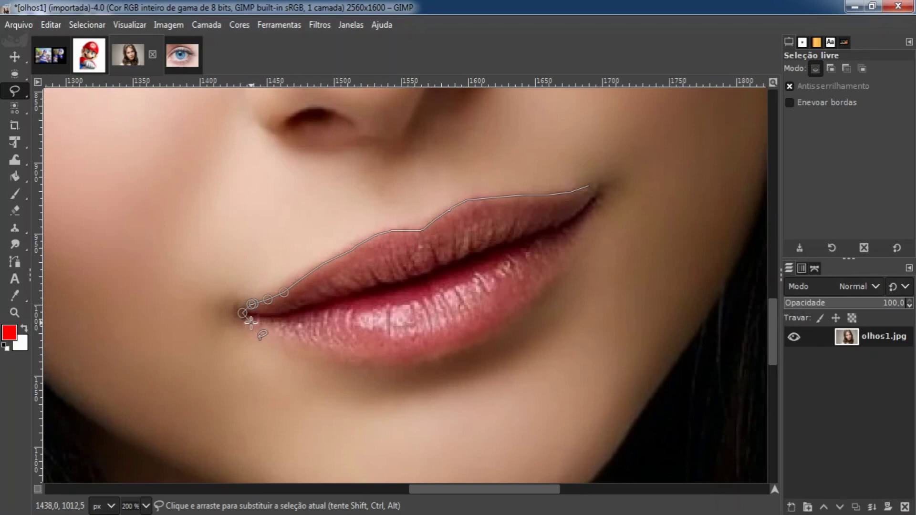
pyautogui.click(286, 331)
pyautogui.click(310, 342)
pyautogui.click(319, 346)
pyautogui.click(351, 358)
pyautogui.click(394, 363)
pyautogui.click(406, 363)
pyautogui.click(444, 350)
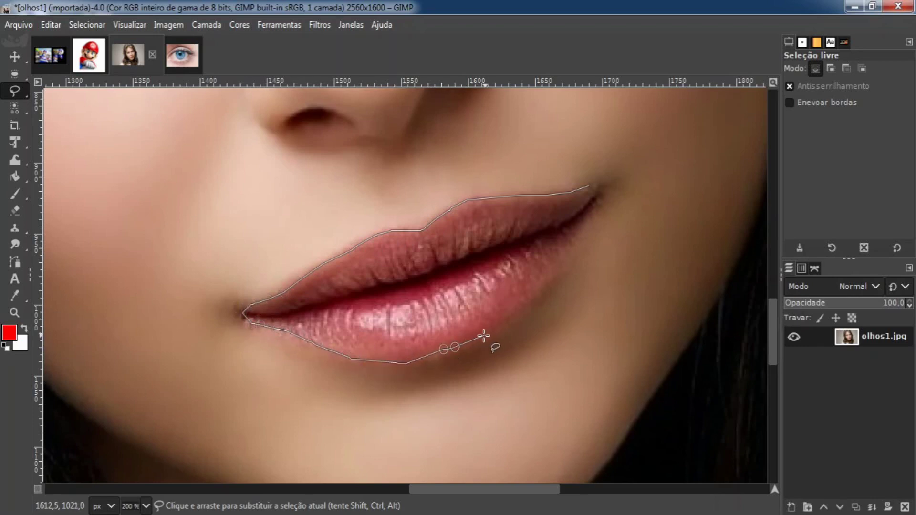
pyautogui.click(495, 329)
pyautogui.click(552, 276)
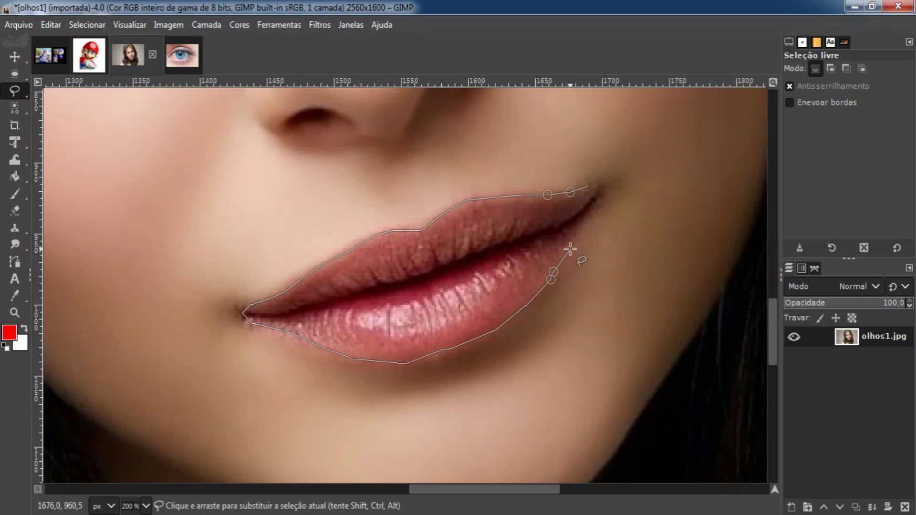
pyautogui.click(577, 238)
pyautogui.click(596, 206)
pyautogui.click(599, 201)
pyautogui.click(603, 189)
pyautogui.click(599, 186)
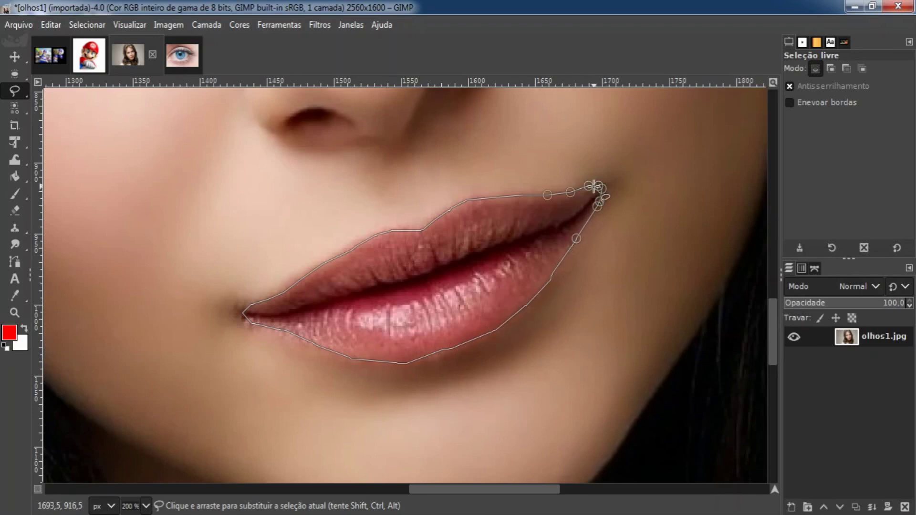
pyautogui.press('Return')
# Recolour the selected lips purple using Hue-Saturation with hue -54.9 and saturation 19.5, and remove the lip selection.
pyautogui.keyDown('ctrl'); pyautogui.scroll(-1, 597, 188); pyautogui.keyUp('ctrl')
pyautogui.keyDown('ctrl'); pyautogui.scroll(-3, 524, 216); pyautogui.keyUp('ctrl')
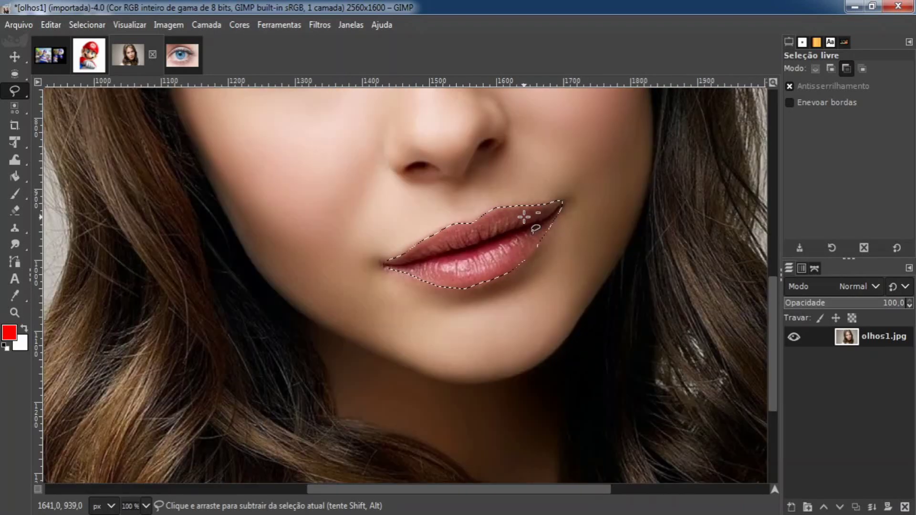
pyautogui.keyDown('ctrl'); pyautogui.scroll(2, 477, 246); pyautogui.keyUp('ctrl')
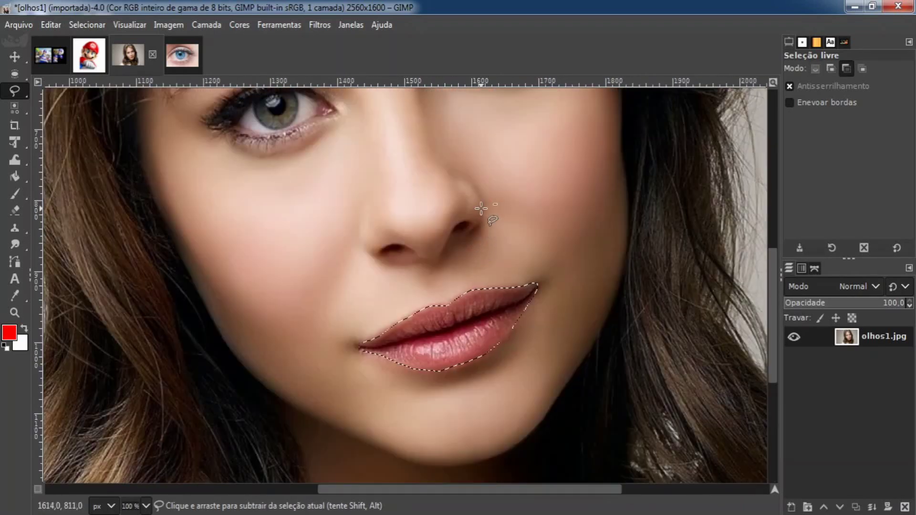
pyautogui.keyDown('ctrl'); pyautogui.scroll(-1, 482, 210); pyautogui.keyUp('ctrl')
pyautogui.moveTo(490, 193); pyautogui.dragTo(519, 275)
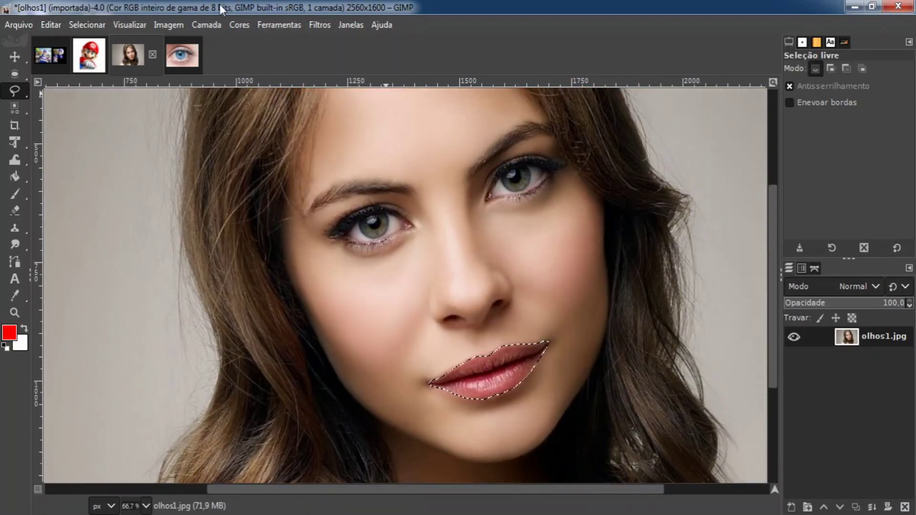
pyautogui.click(233, 24)
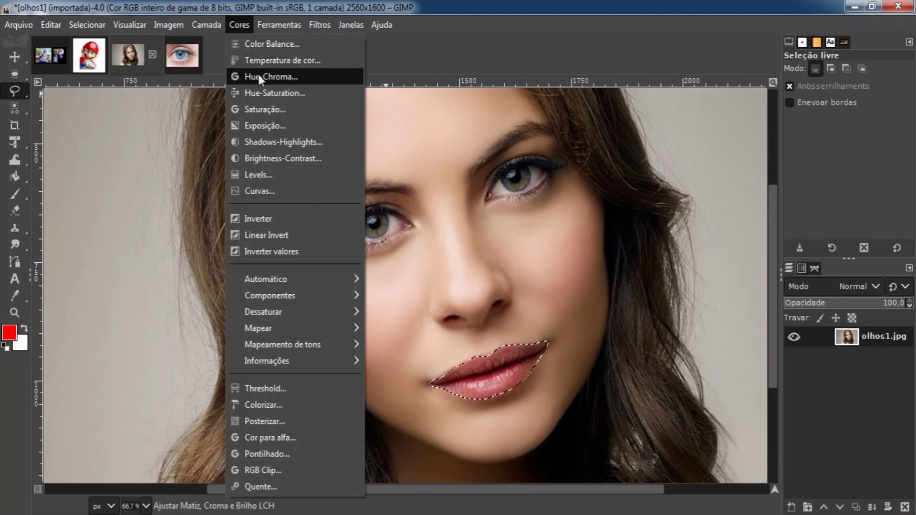
pyautogui.click(263, 91)
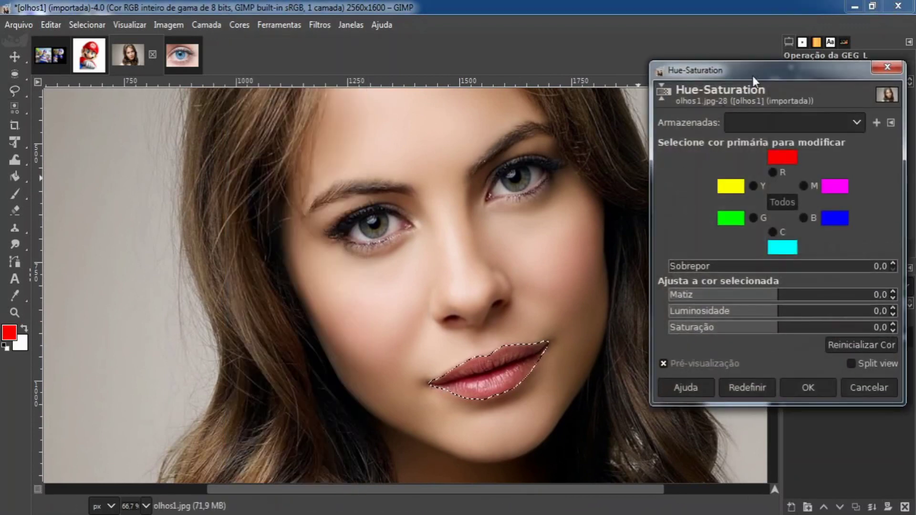
pyautogui.moveTo(752, 76); pyautogui.dragTo(156, 105)
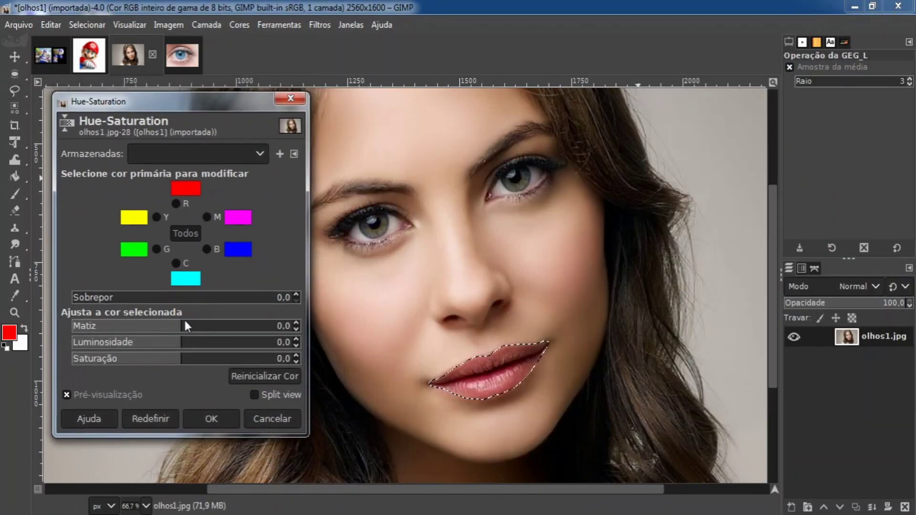
pyautogui.moveTo(187, 326); pyautogui.dragTo(149, 333)
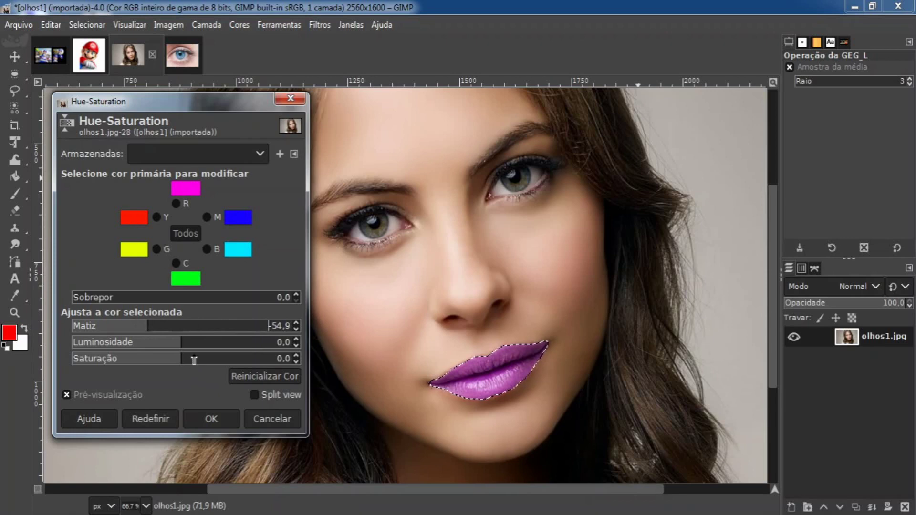
pyautogui.moveTo(194, 361); pyautogui.dragTo(203, 359)
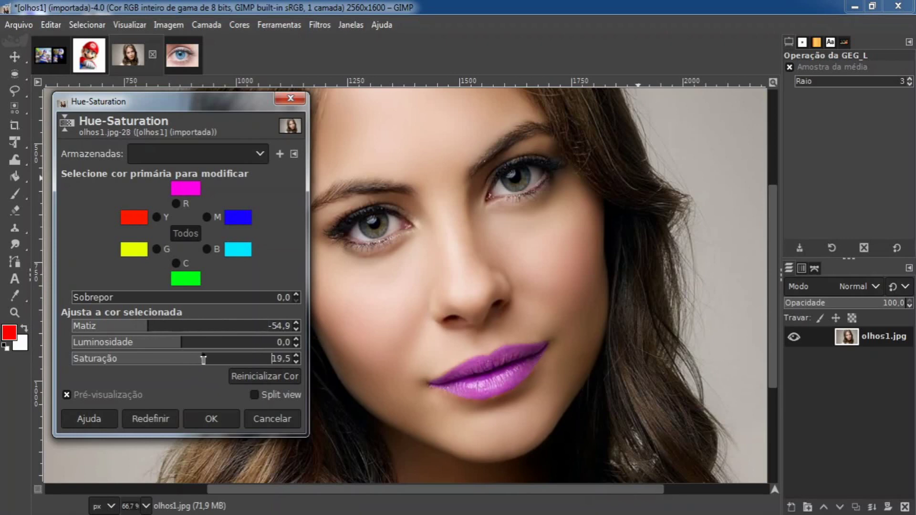
pyautogui.click(226, 416)
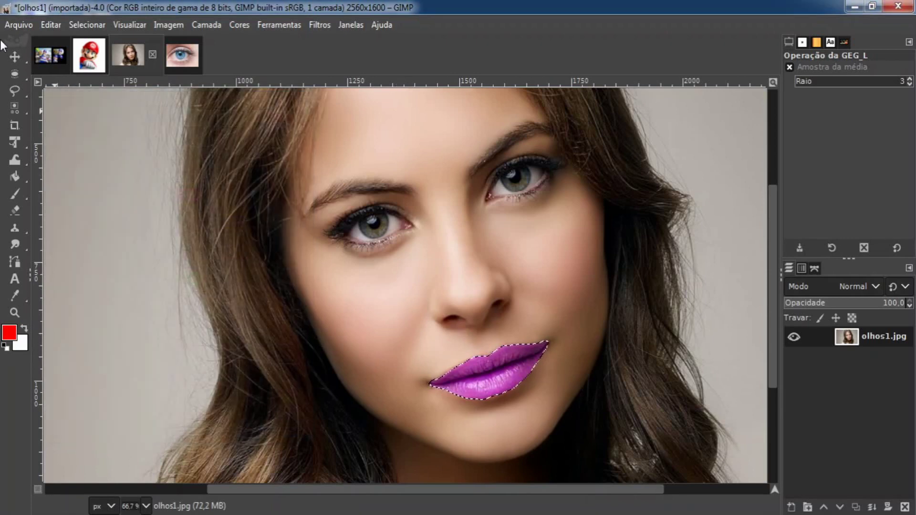
pyautogui.click(15, 74)
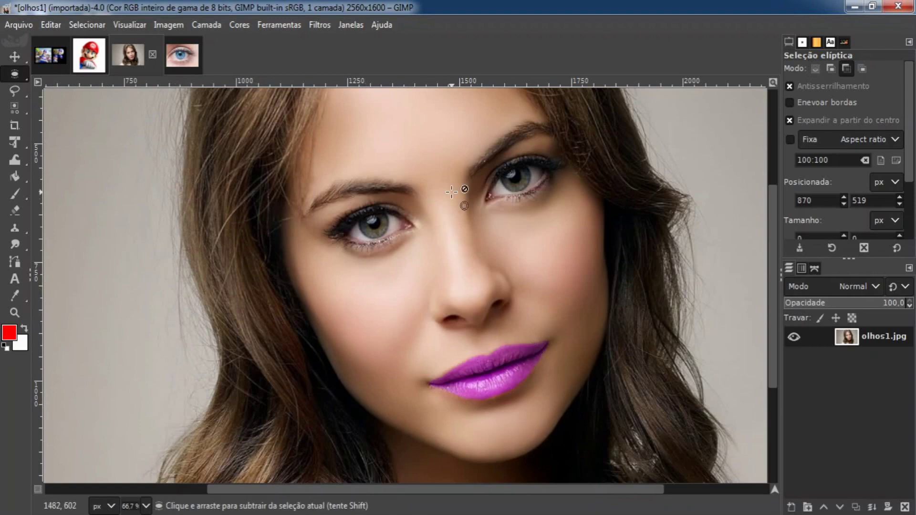
pyautogui.moveTo(479, 201); pyautogui.dragTo(497, 204)
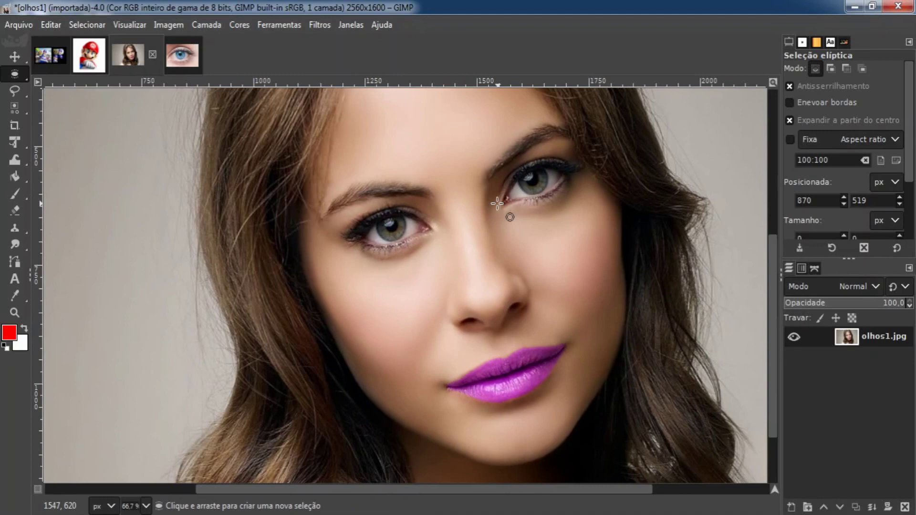
# Switch to the mariokarthd image and undo its edits back to the original full picture with the red cap.
pyautogui.click(45, 52)
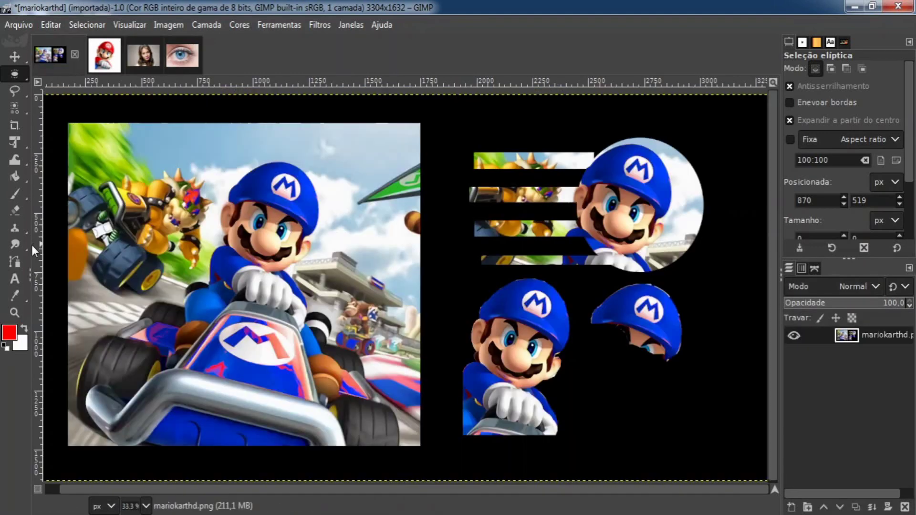
pyautogui.click(23, 259)
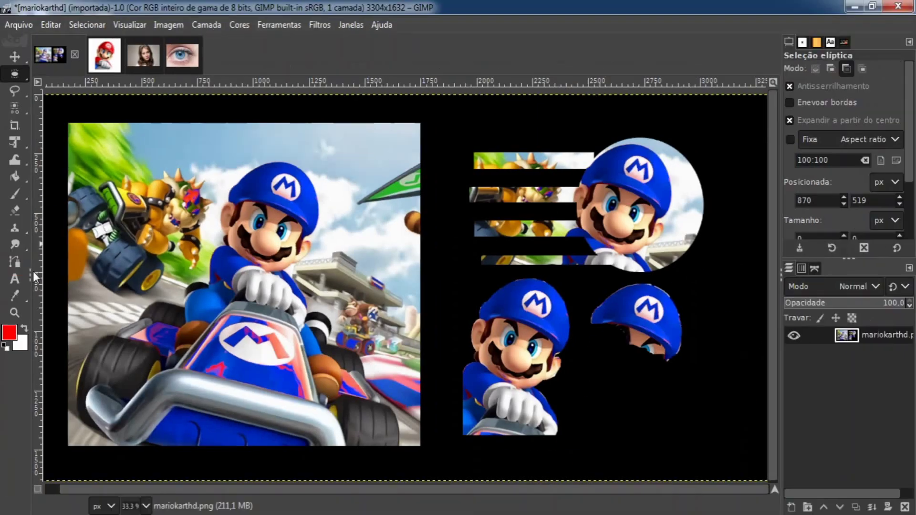
pyautogui.hotkey('ctrl', 'z')
pyautogui.hotkey('ctrl', 'z')
pyautogui.hotkey('ctrl', 'z')
pyautogui.hotkey('ctrl', 'z')
pyautogui.hotkey('ctrl', 'z')
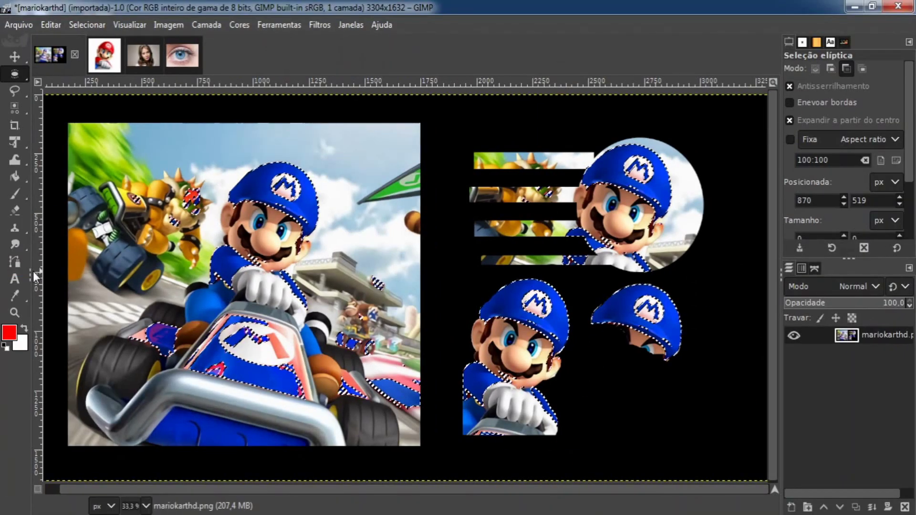
pyautogui.hotkey('ctrl', 'z')
pyautogui.hotkey('ctrl', 'z')
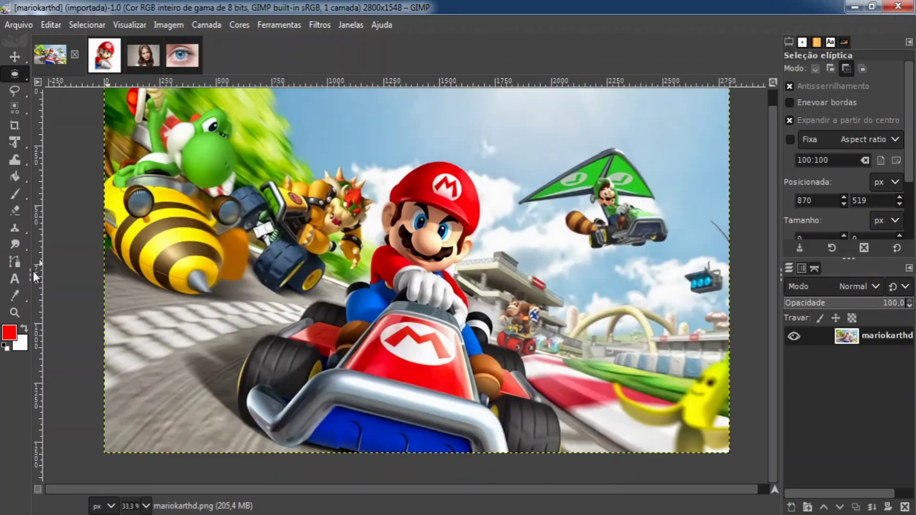
# Activate the Paths tool and frame Mario's red cap closely for outlining.
pyautogui.click(19, 262)
pyautogui.scroll(3, 423, 198)
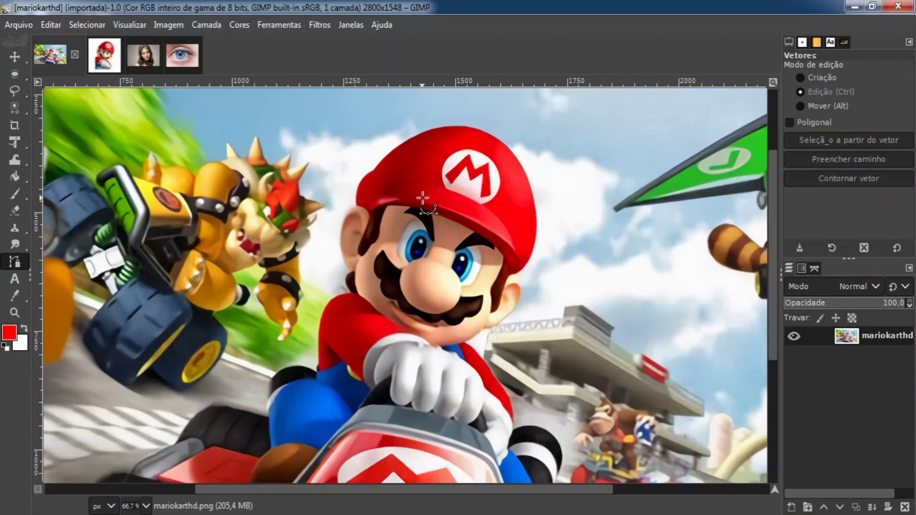
pyautogui.moveTo(423, 198); pyautogui.dragTo(430, 229)
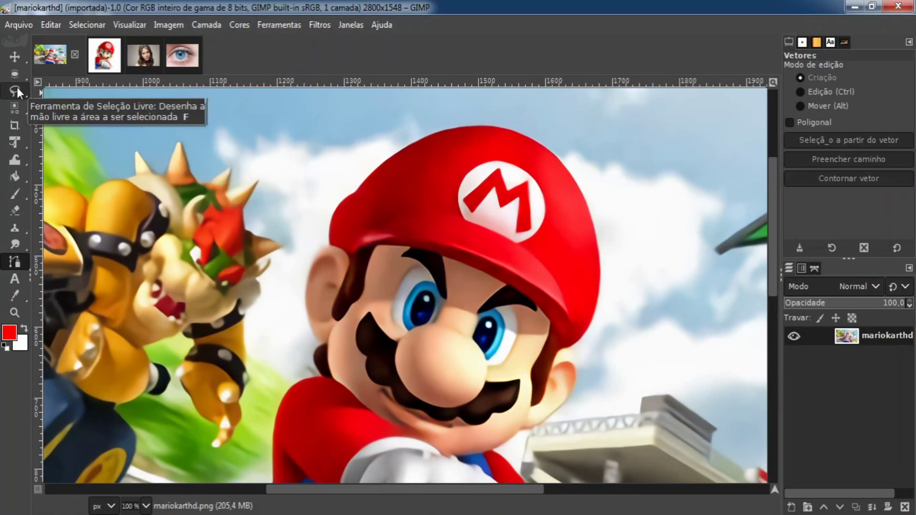
pyautogui.press('ctrl')
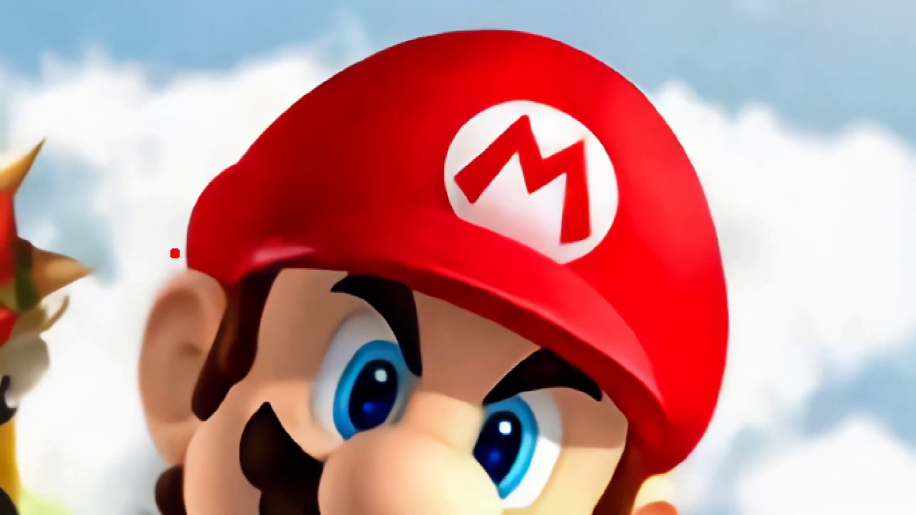
pyautogui.moveTo(174, 255)
pyautogui.mouseDown()
pyautogui.moveTo(184, 193)
pyautogui.moveTo(231, 158)
pyautogui.moveTo(257, 97)
pyautogui.moveTo(314, 54)
pyautogui.moveTo(405, 16)
pyautogui.moveTo(550, 6)
pyautogui.moveTo(616, 32)
pyautogui.moveTo(654, 49)
pyautogui.moveTo(752, 218)
pyautogui.moveTo(739, 247)
pyautogui.moveTo(758, 388)
pyautogui.moveTo(721, 485)
pyautogui.mouseUp()
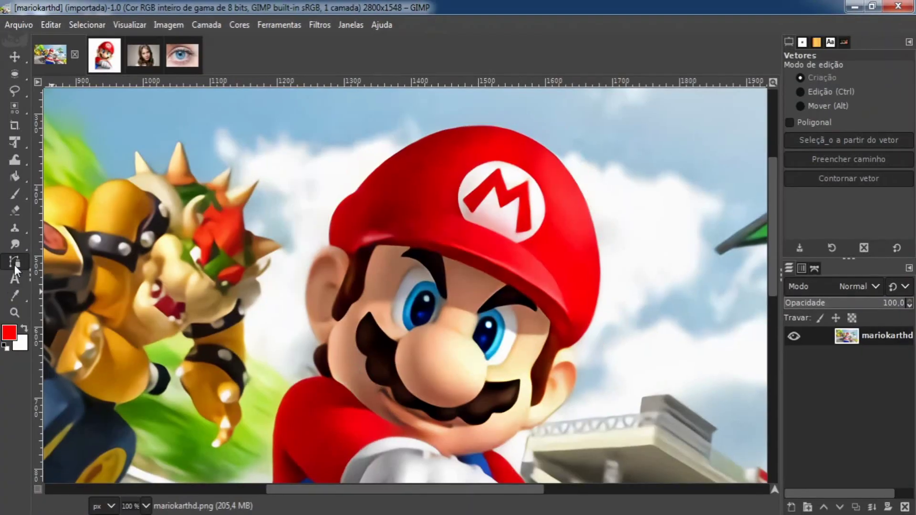
# Start a path at the lower left corner of Mario's cap, curve it up the back edge and retract the outgoing handle.
pyautogui.moveTo(327, 220); pyautogui.dragTo(327, 329)
pyautogui.scroll(2, 317, 291)
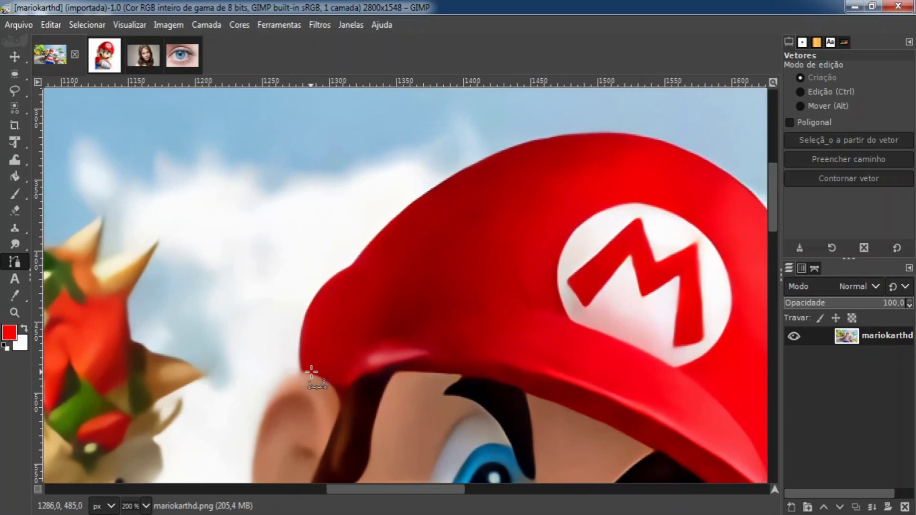
pyautogui.click(301, 370)
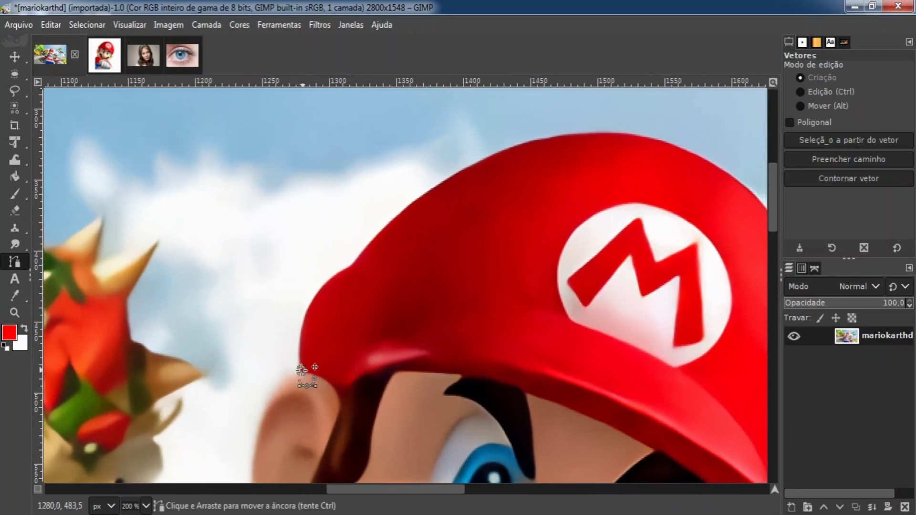
pyautogui.moveTo(349, 266); pyautogui.dragTo(414, 231)
pyautogui.hotkey('shift', 'v')
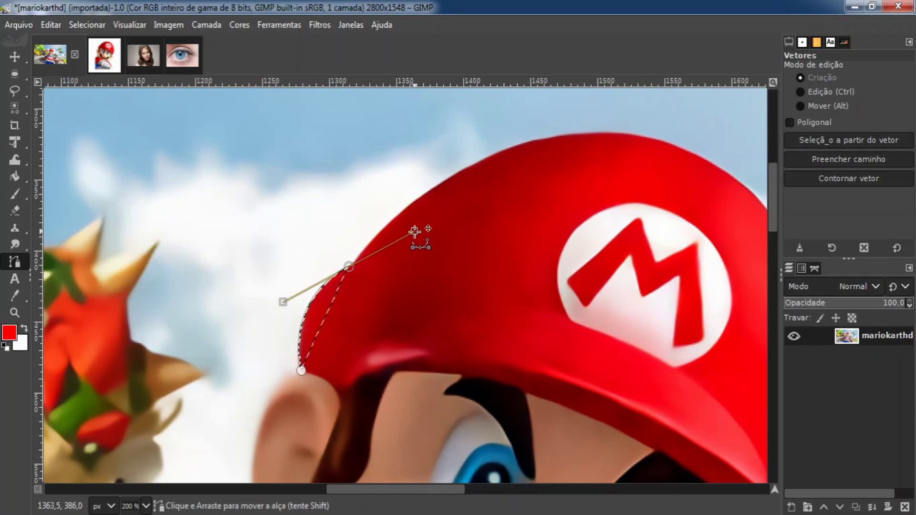
pyautogui.moveTo(415, 232); pyautogui.dragTo(349, 267)
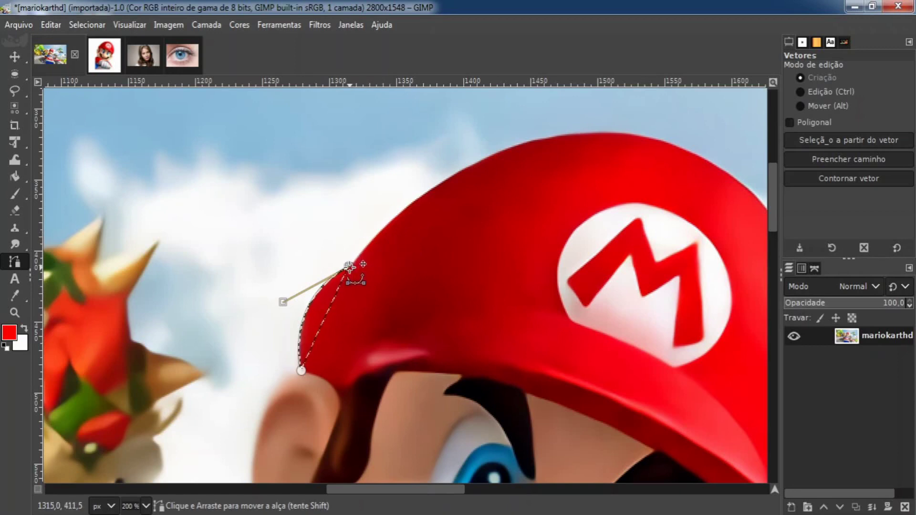
# Curve the path over the crown to the cap's upper right edge and retract the new anchor's outgoing handle.
pyautogui.moveTo(494, 239); pyautogui.dragTo(427, 266)
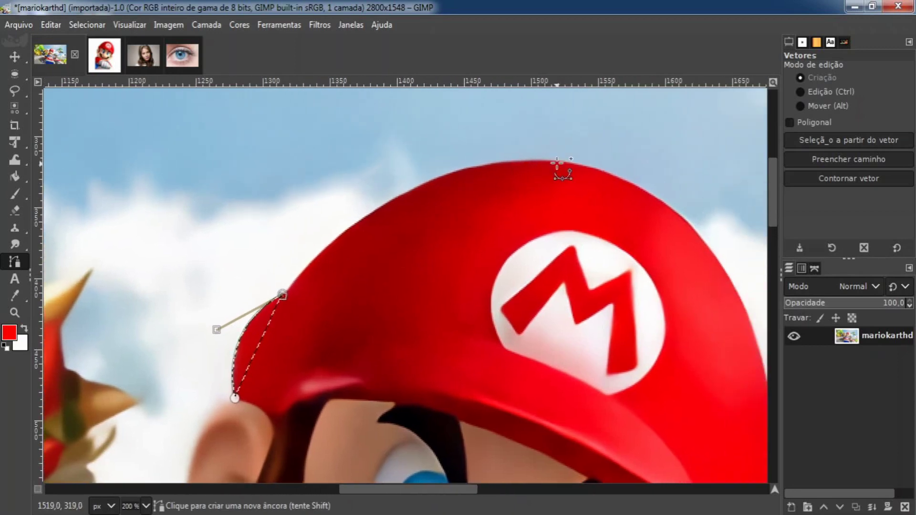
pyautogui.moveTo(578, 179); pyautogui.dragTo(453, 147)
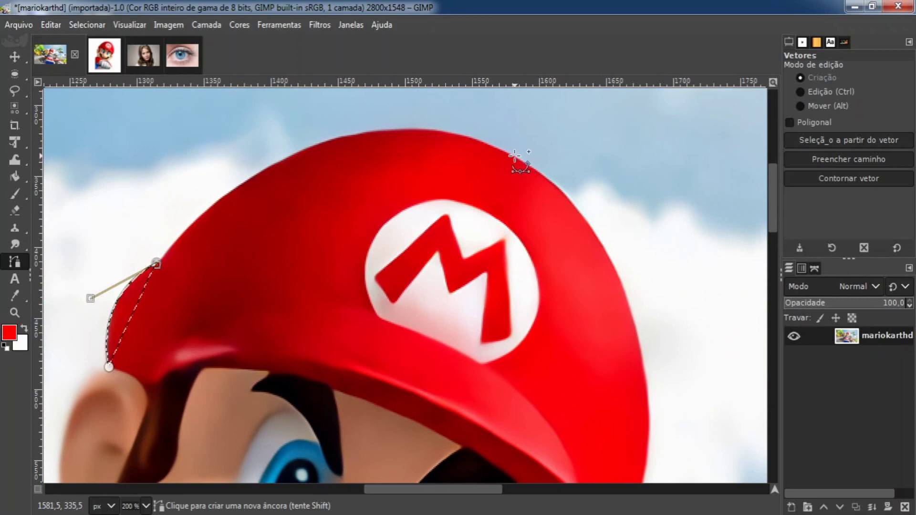
pyautogui.moveTo(516, 156); pyautogui.dragTo(721, 255)
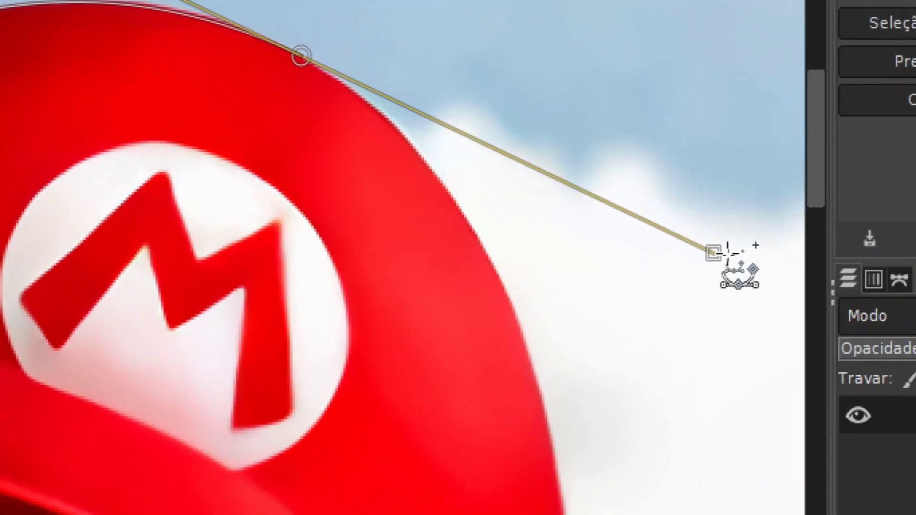
pyautogui.moveTo(715, 253); pyautogui.dragTo(301, 58)
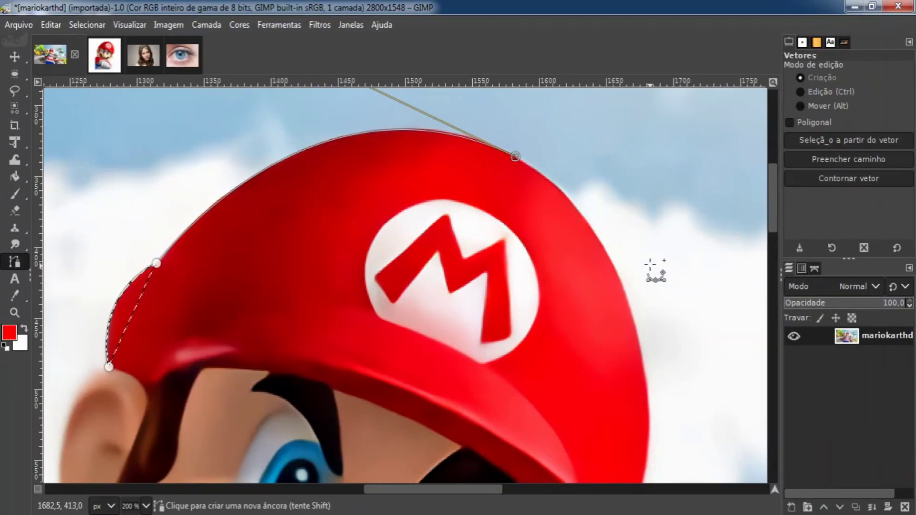
# Curve the path down the cap's right side to near the brim and convert the path into a selection.
pyautogui.moveTo(657, 341); pyautogui.dragTo(588, 249)
pyautogui.scroll(-2, 594, 196)
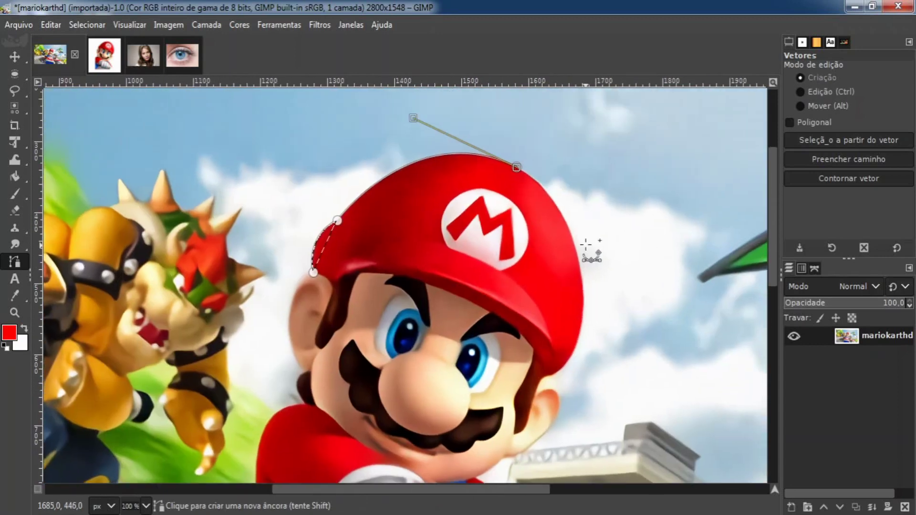
pyautogui.scroll(1, 594, 330)
pyautogui.moveTo(598, 284); pyautogui.dragTo(591, 343)
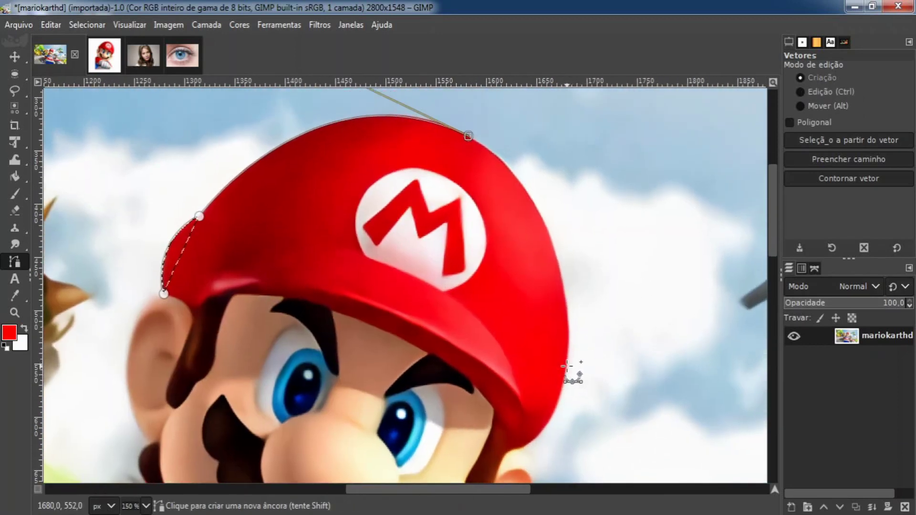
pyautogui.moveTo(565, 369); pyautogui.dragTo(555, 487)
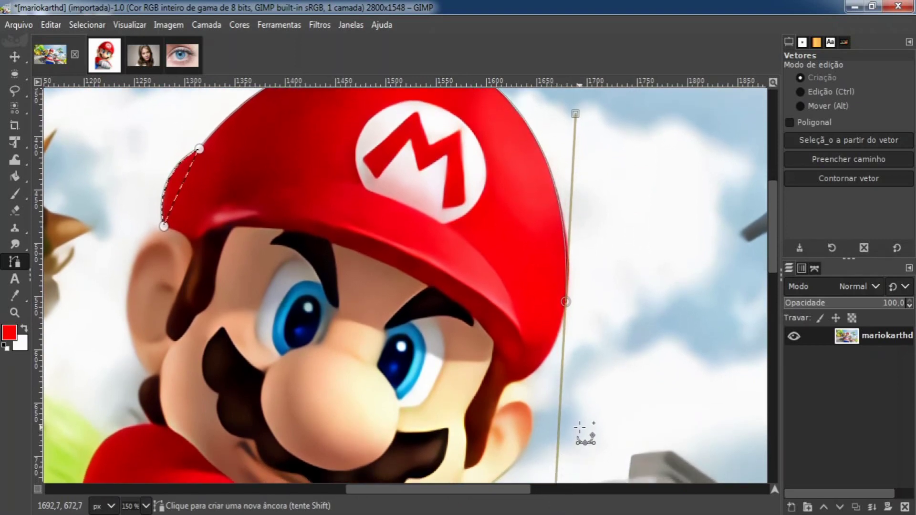
pyautogui.hotkey('shift', 'v')
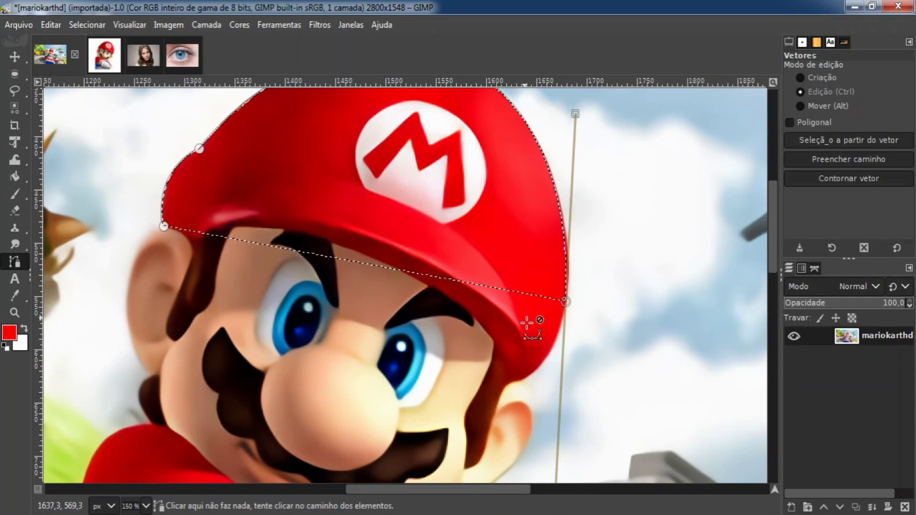
# Copy the selected cap area, paste it and move the copy into the sky between Mario and Luigi's glider.
pyautogui.keyDown('ctrl'); pyautogui.scroll(-1, 527, 323); pyautogui.keyUp('ctrl')
pyautogui.hscroll(3, 524, 309)
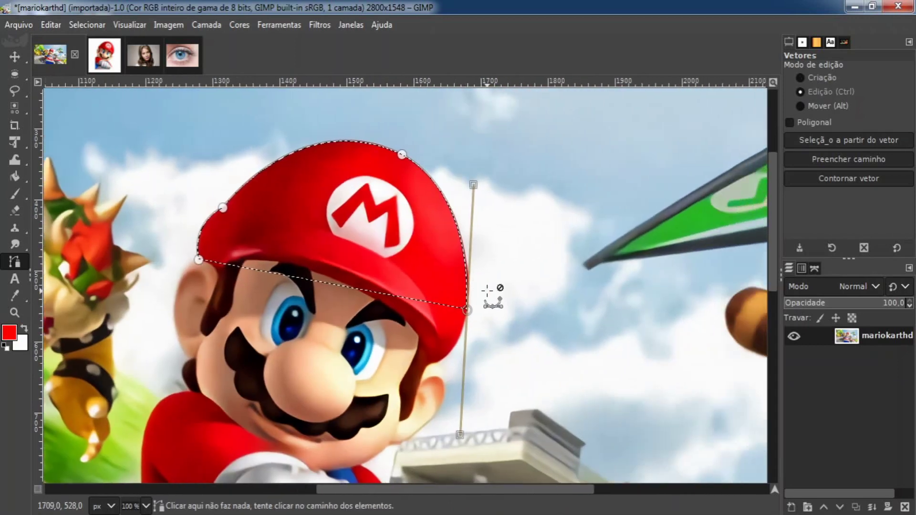
pyautogui.hotkey('ctrl', 'c')
pyautogui.hotkey('ctrl', 'v')
pyautogui.moveTo(389, 258); pyautogui.dragTo(489, 256)
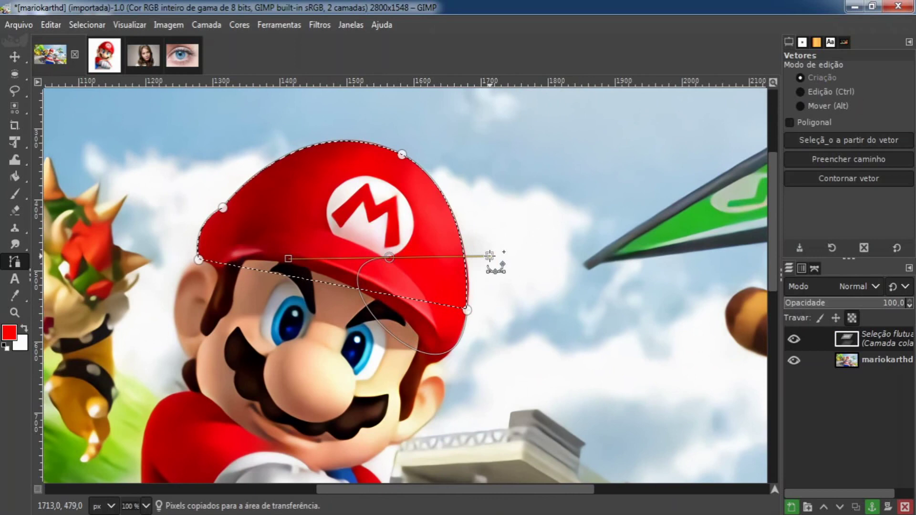
pyautogui.click(11, 58)
pyautogui.moveTo(317, 235); pyautogui.dragTo(466, 231)
pyautogui.moveTo(476, 224); pyautogui.dragTo(484, 230)
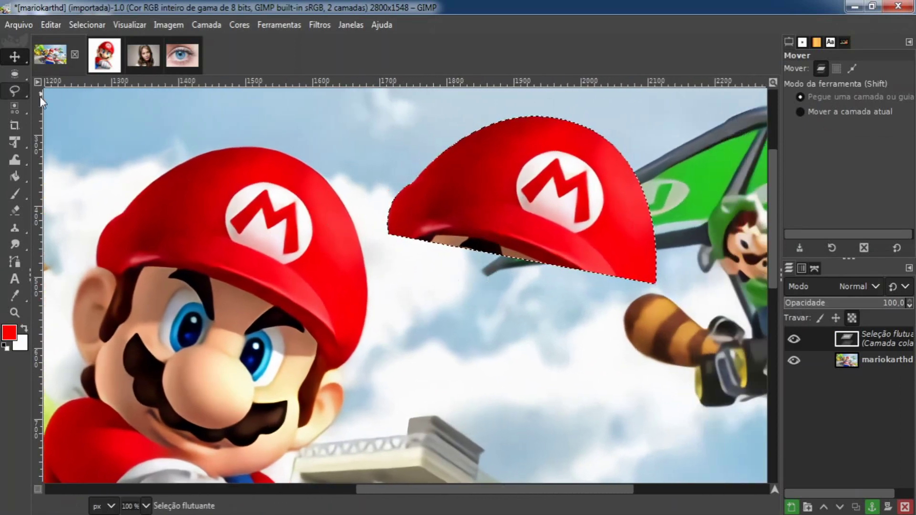
# Anchor the floating cap copy into the image using Ellipse Select, and activate the Free Select tool.
pyautogui.click(13, 73)
pyautogui.click(468, 315)
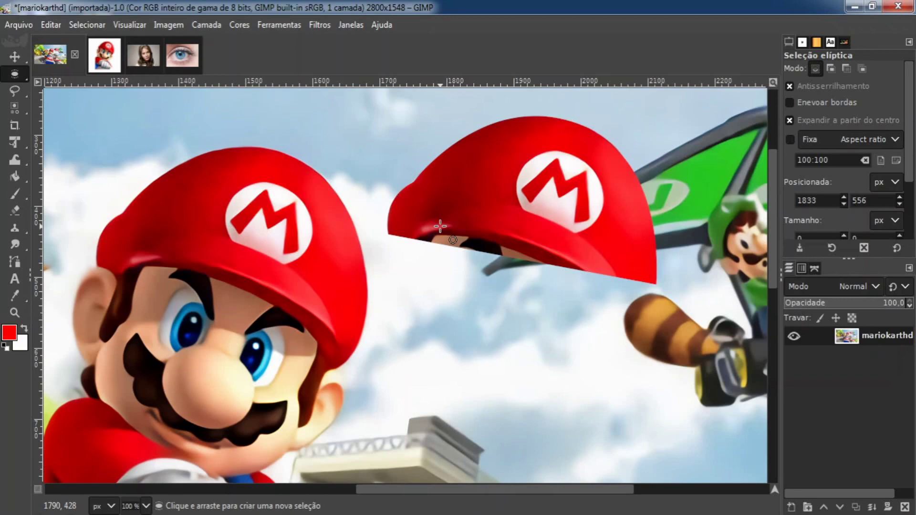
pyautogui.click(14, 91)
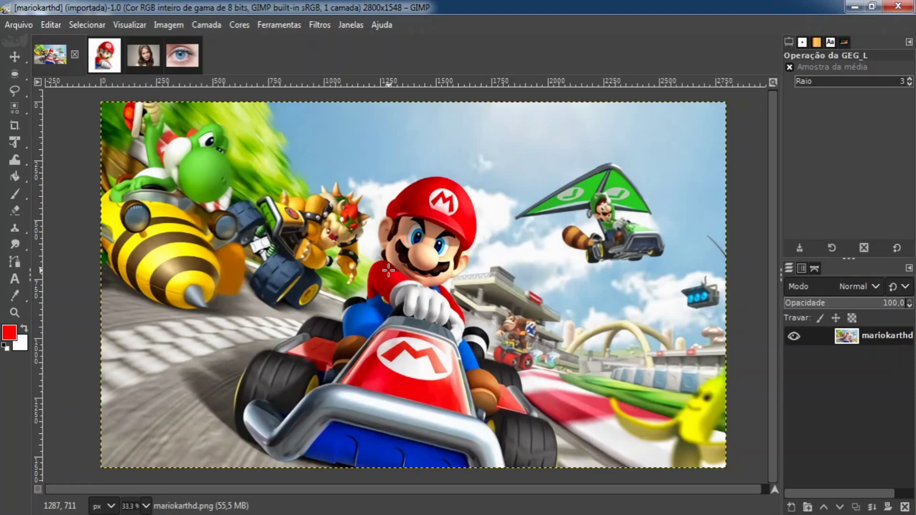
# Select Mario's head and shoulders with a rectangular selection starting at 1209, 303 px and copy it.
pyautogui.click(18, 78)
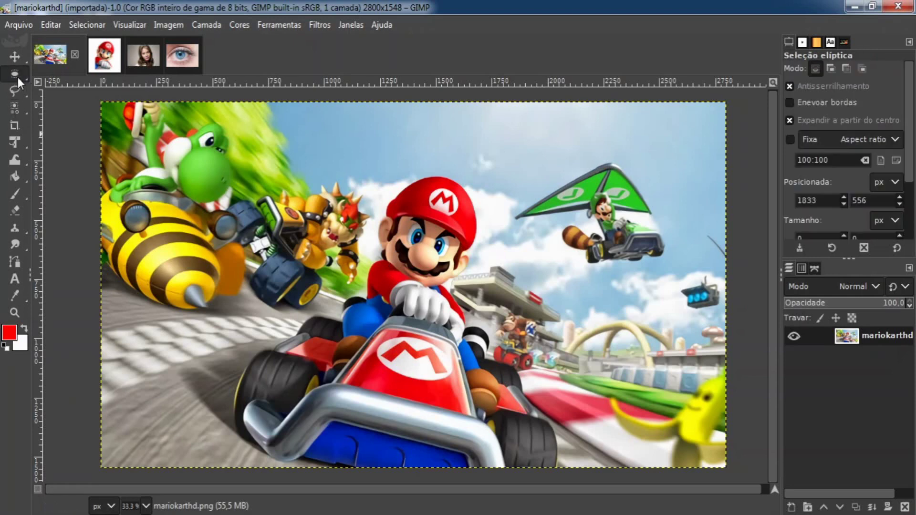
pyautogui.moveTo(18, 77)
pyautogui.click(52, 83)
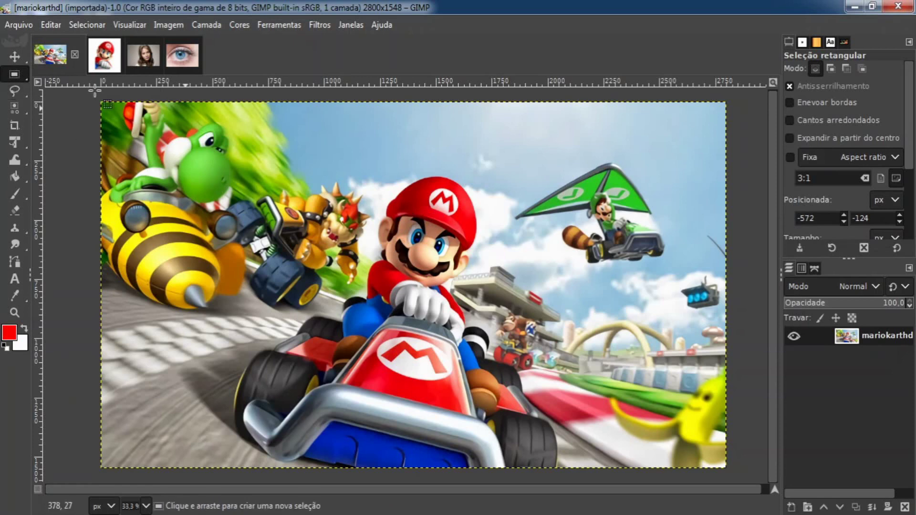
pyautogui.moveTo(371, 173); pyautogui.dragTo(475, 292)
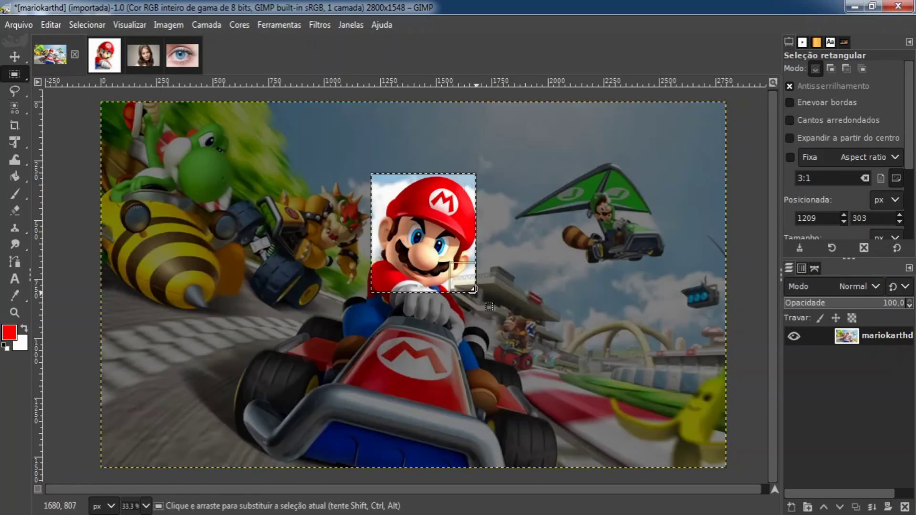
pyautogui.hotkey('ctrl', 'c')
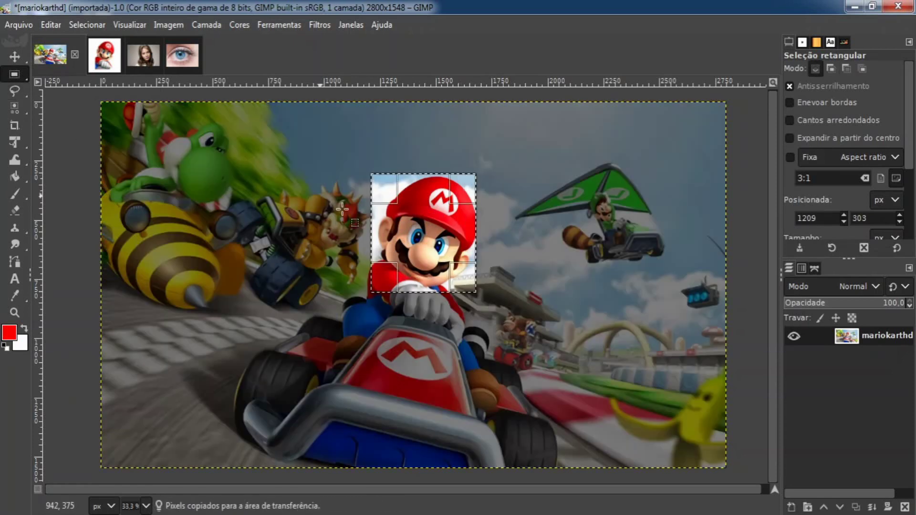
# Switch to the olhos1 image, paste the copied Mario head and place it in the portrait's upper left corner.
pyautogui.click(135, 54)
pyautogui.hotkey('shift', 'ctrl', 'j')
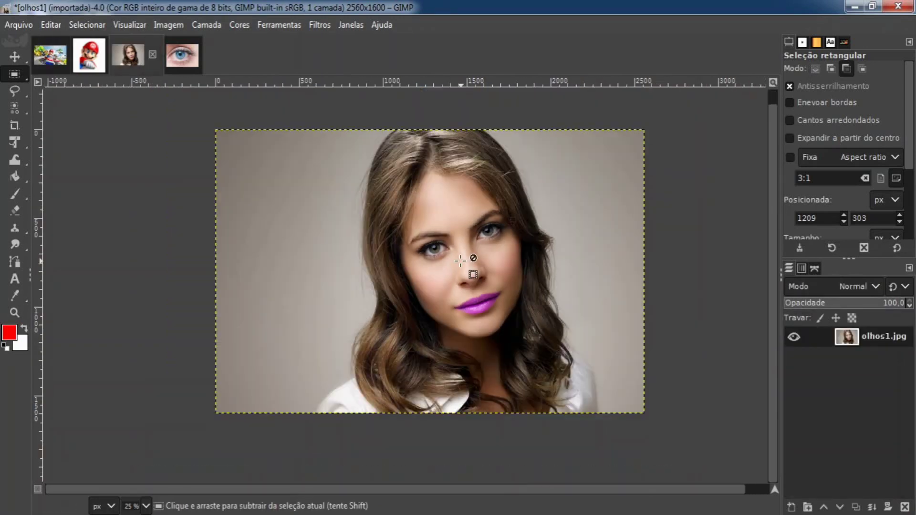
pyautogui.hotkey('ctrl', 'v')
pyautogui.moveTo(452, 300); pyautogui.dragTo(401, 289)
# Enlarge the pasted head to about 1.66 times its width and 1.78 times its height, and rotate it counterclockwise with Unified Transform.
pyautogui.hotkey('shift', 't')
pyautogui.click(353, 279)
pyautogui.moveTo(300, 272); pyautogui.dragTo(380, 310)
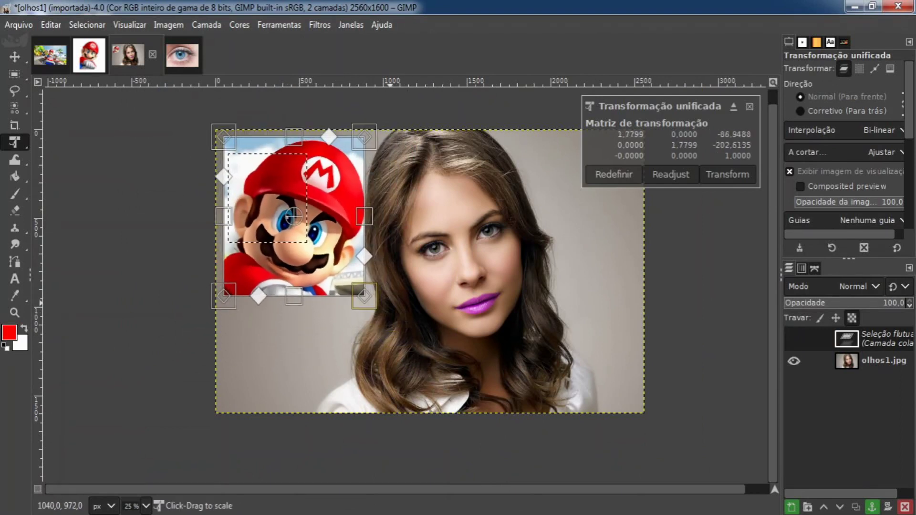
pyautogui.moveTo(365, 217)
pyautogui.mouseDown()
pyautogui.moveTo(670, 197)
pyautogui.moveTo(616, 217)
pyautogui.moveTo(354, 228)
pyautogui.mouseUp()
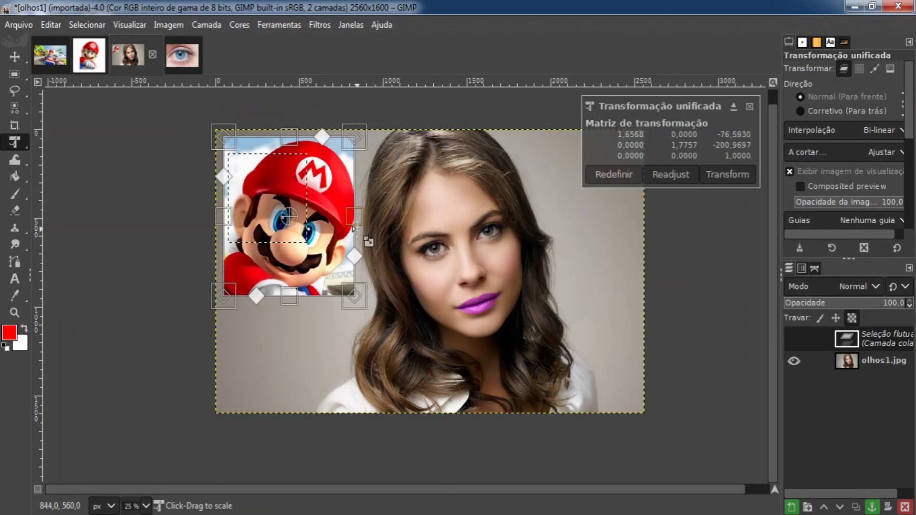
pyautogui.moveTo(412, 344); pyautogui.dragTo(418, 283)
pyautogui.press('Return')
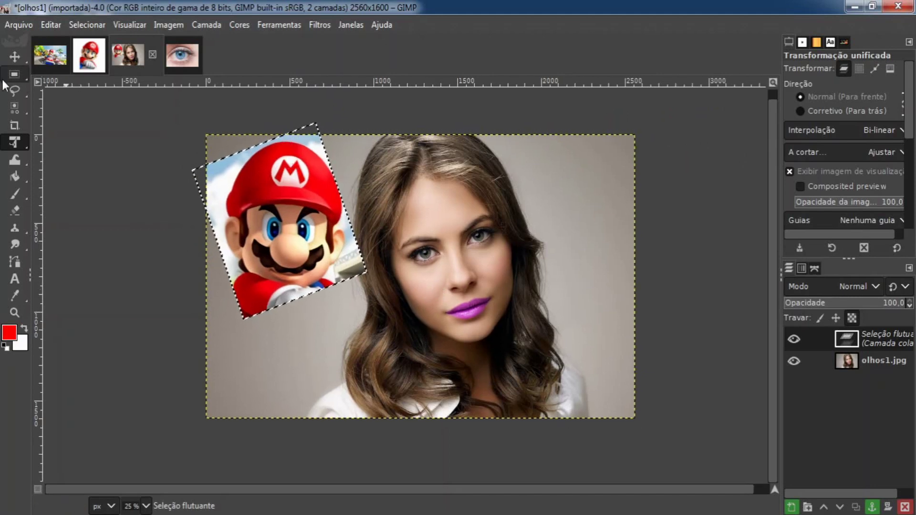
# Anchor the transformed Mario head onto the portrait layer using the Rectangle Select tool.
pyautogui.click(13, 77)
pyautogui.click(441, 306)
pyautogui.scroll(1, 485, 289)
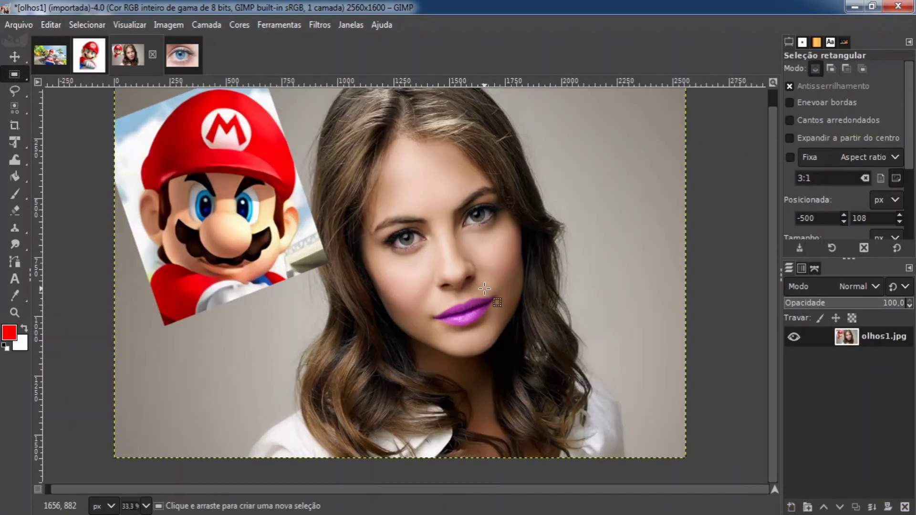
pyautogui.moveTo(484, 288); pyautogui.dragTo(501, 310)
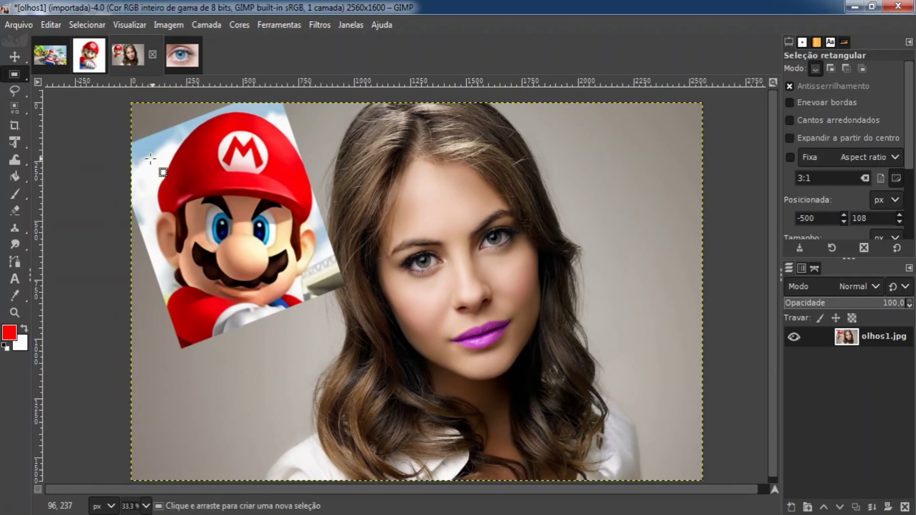
# Select a wide rectangle from 93, 306 px across both faces and invert the selection.
pyautogui.moveTo(152, 175); pyautogui.dragTo(655, 341)
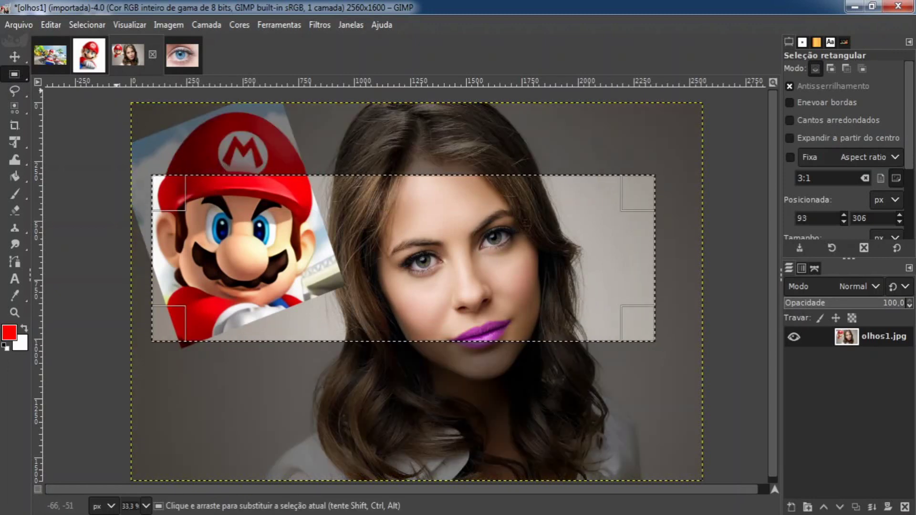
pyautogui.click(86, 24)
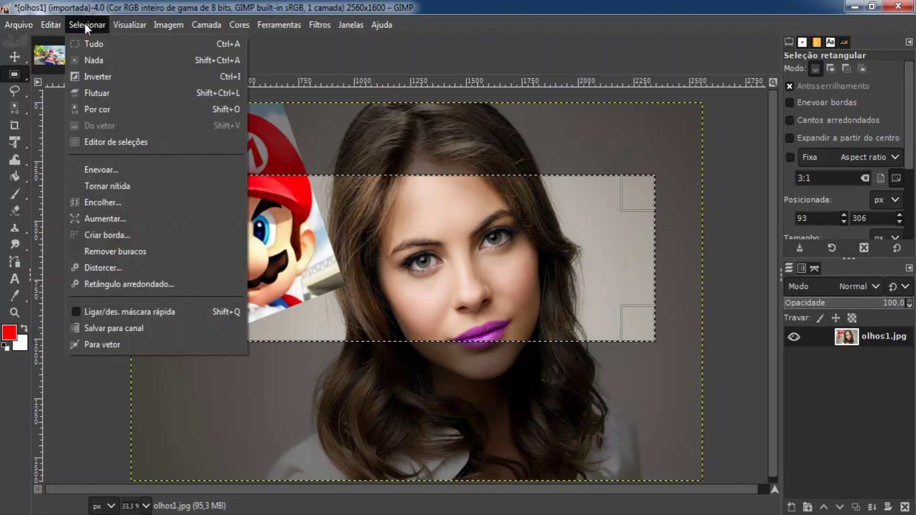
pyautogui.click(111, 74)
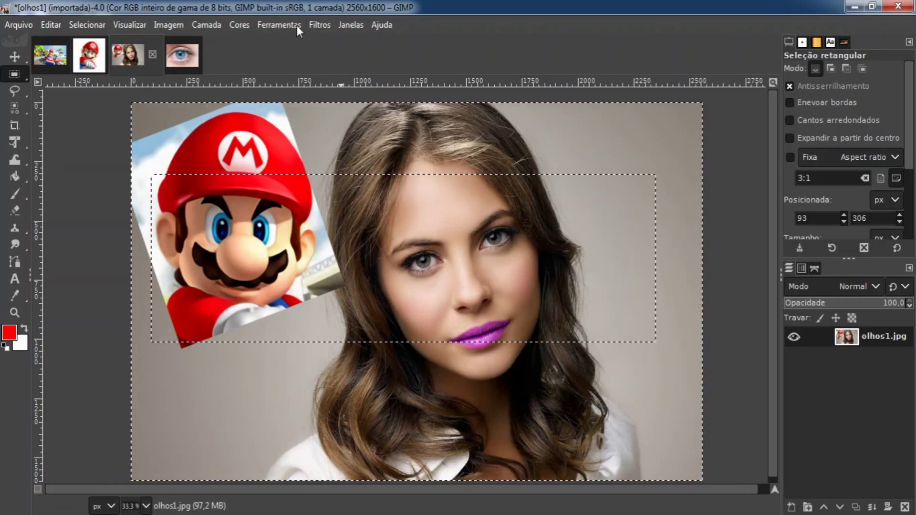
# Apply a Gaussian blur of 19.10 in X and Y to the area outside the rectangle, and remove the selection.
pyautogui.click(315, 25)
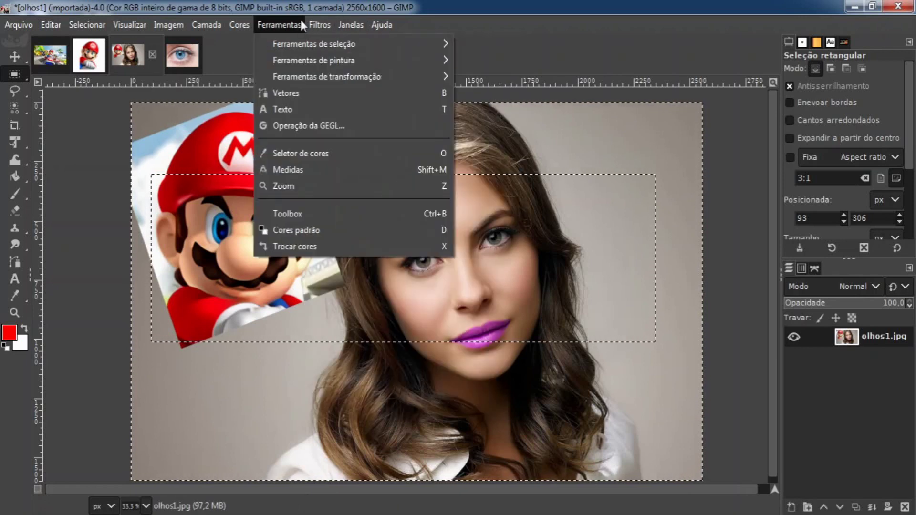
pyautogui.moveTo(345, 120)
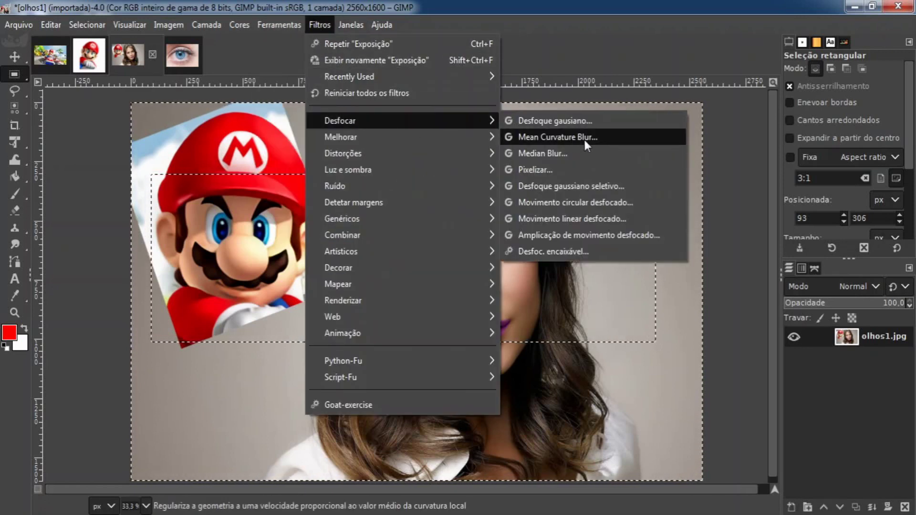
pyautogui.click(586, 121)
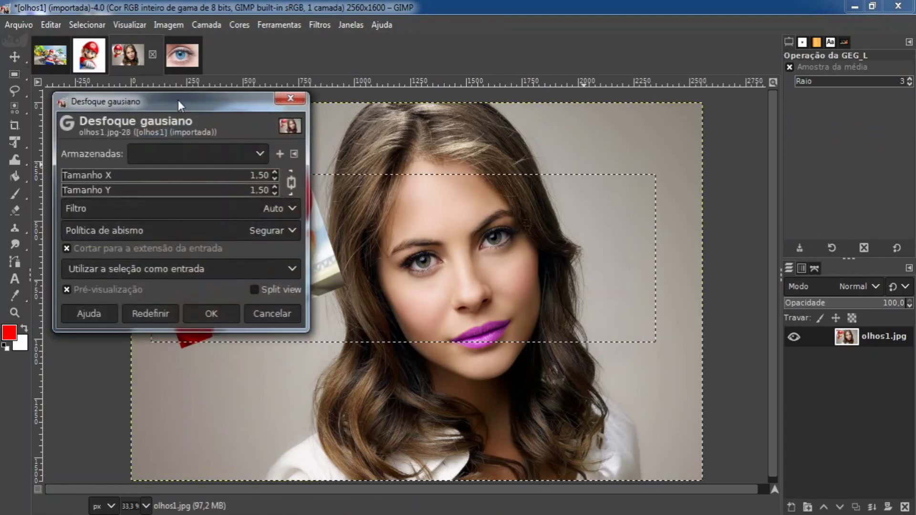
pyautogui.moveTo(179, 100); pyautogui.dragTo(644, 154)
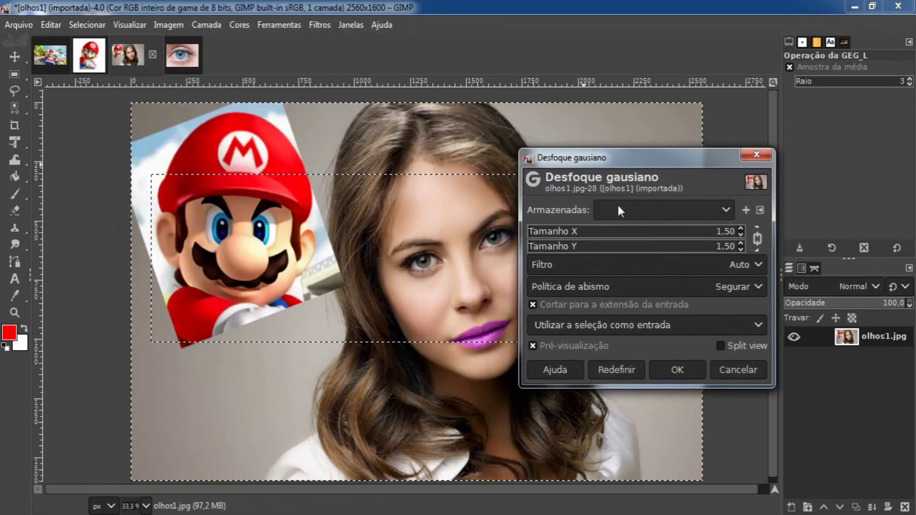
pyautogui.click(547, 233)
pyautogui.moveTo(546, 234); pyautogui.dragTo(566, 235)
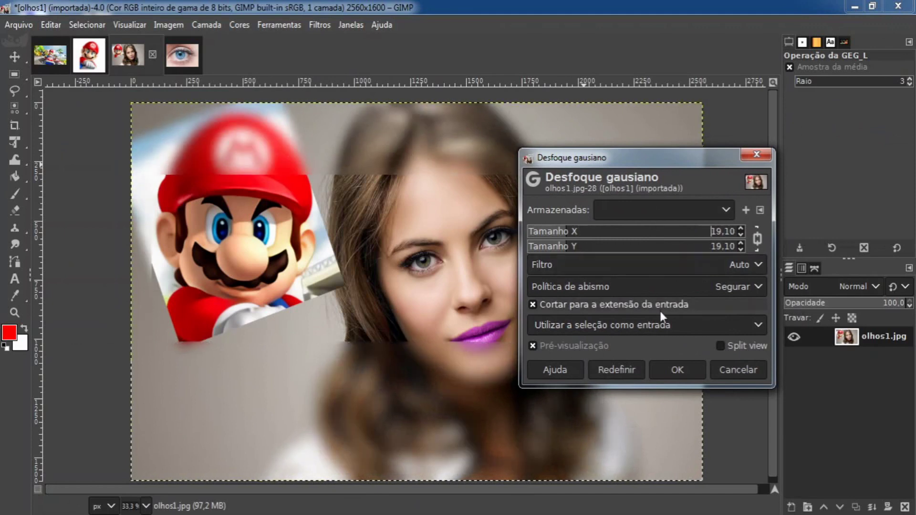
pyautogui.click(674, 367)
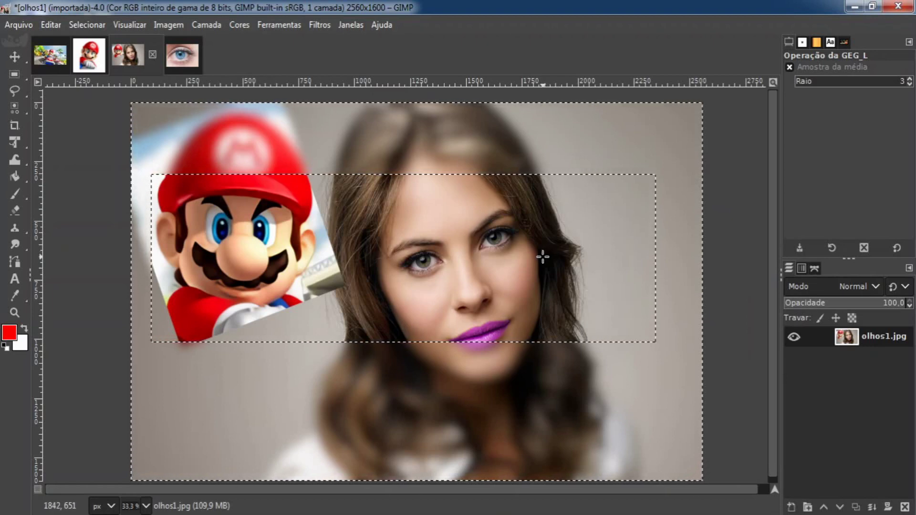
pyautogui.click(14, 74)
pyautogui.click(94, 158)
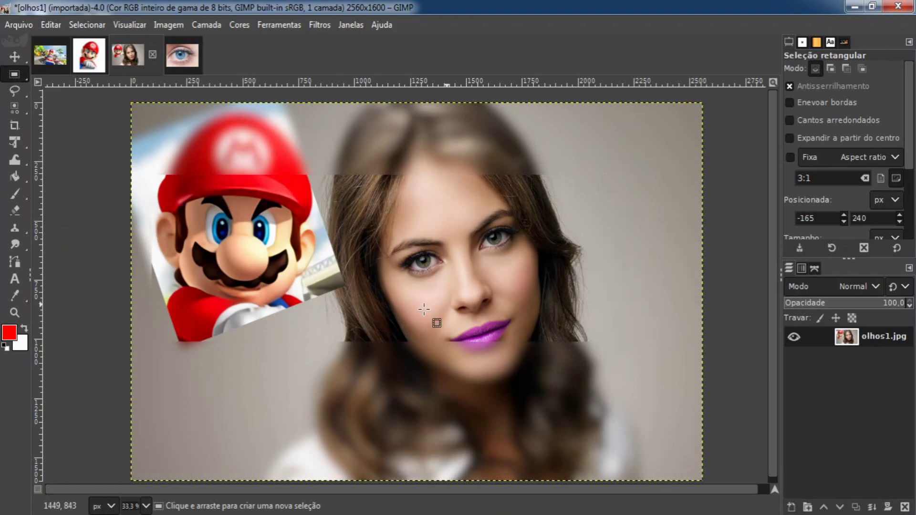